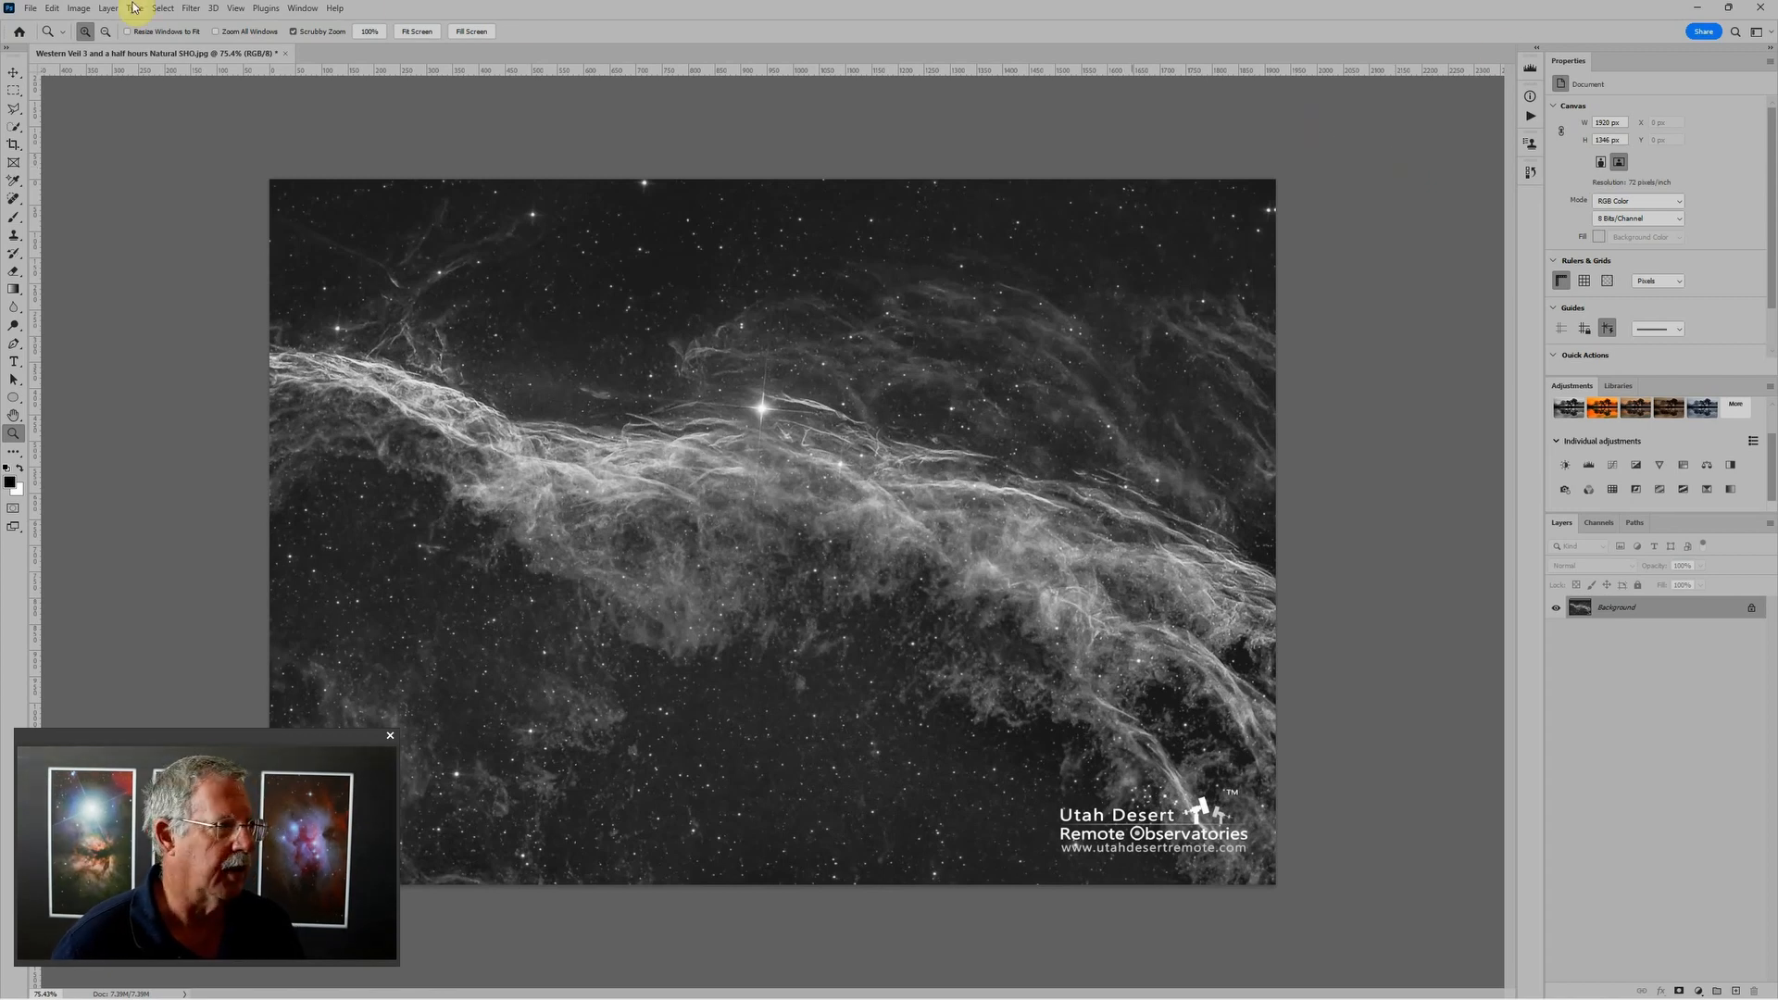
Step: Minimize Photoshop and the web browser and close the JPEG folder window to reach the empty PixInsight workspace
{"action": "left_click", "coordinate": [1700, 8]}
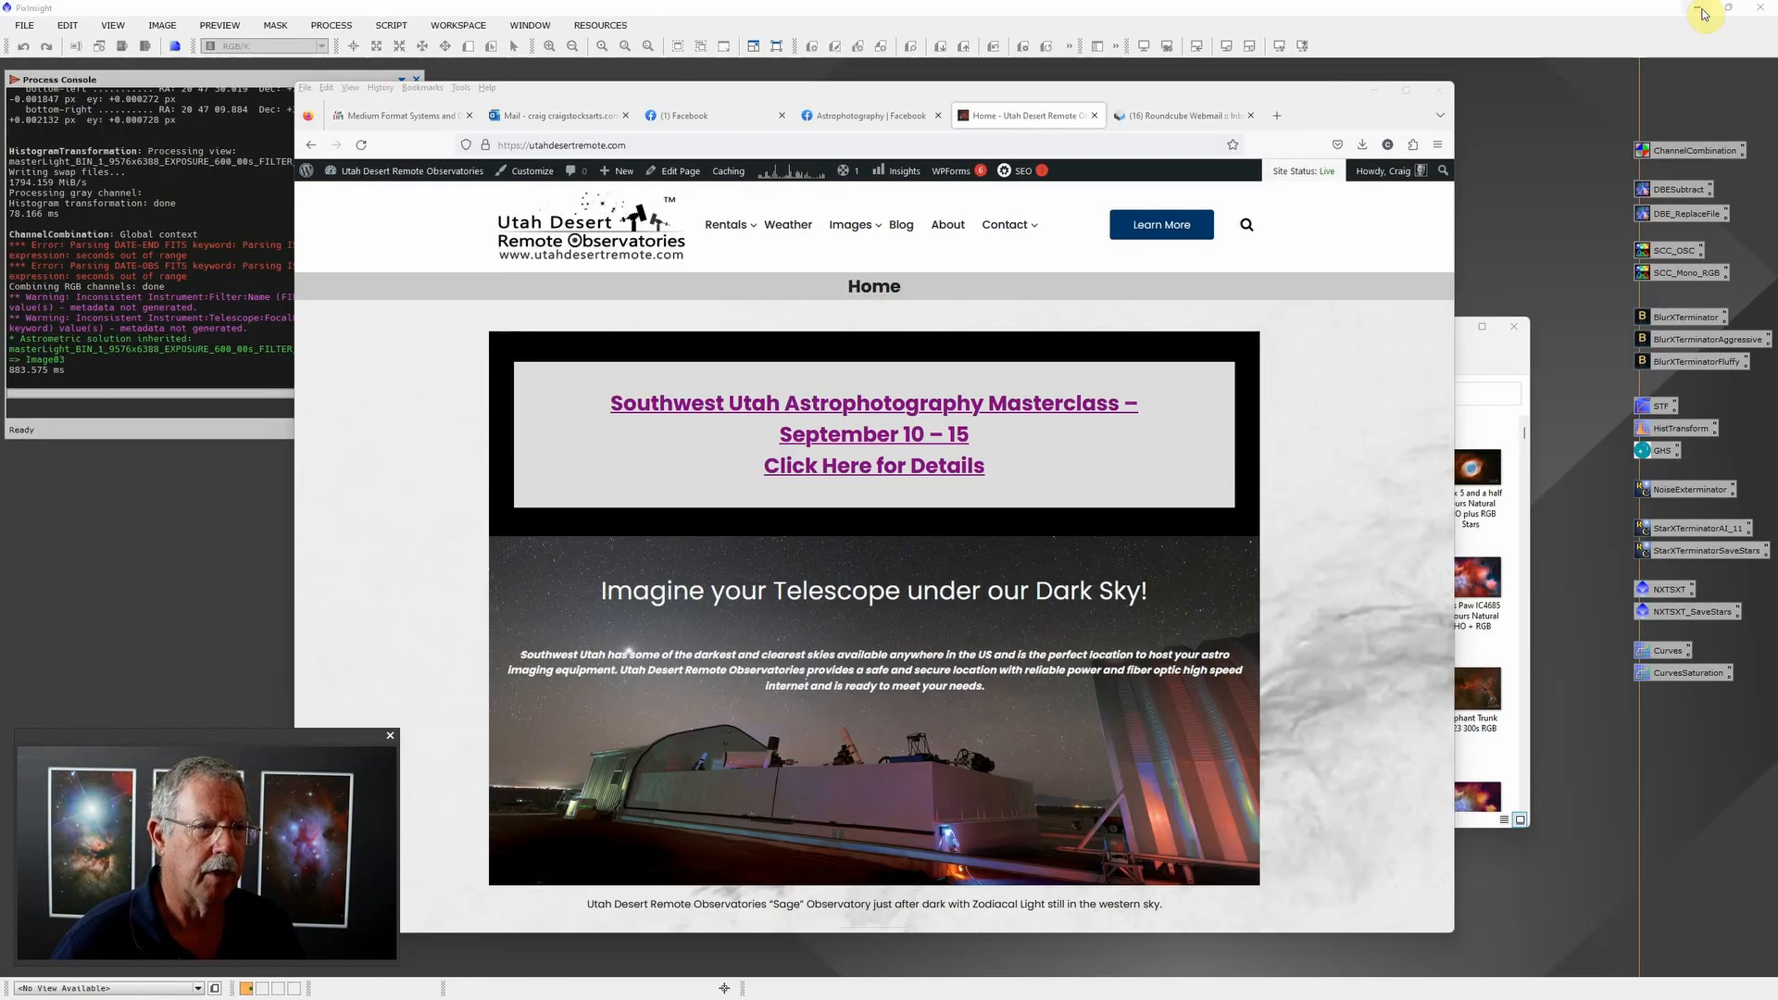
{"action": "left_click", "coordinate": [1375, 90]}
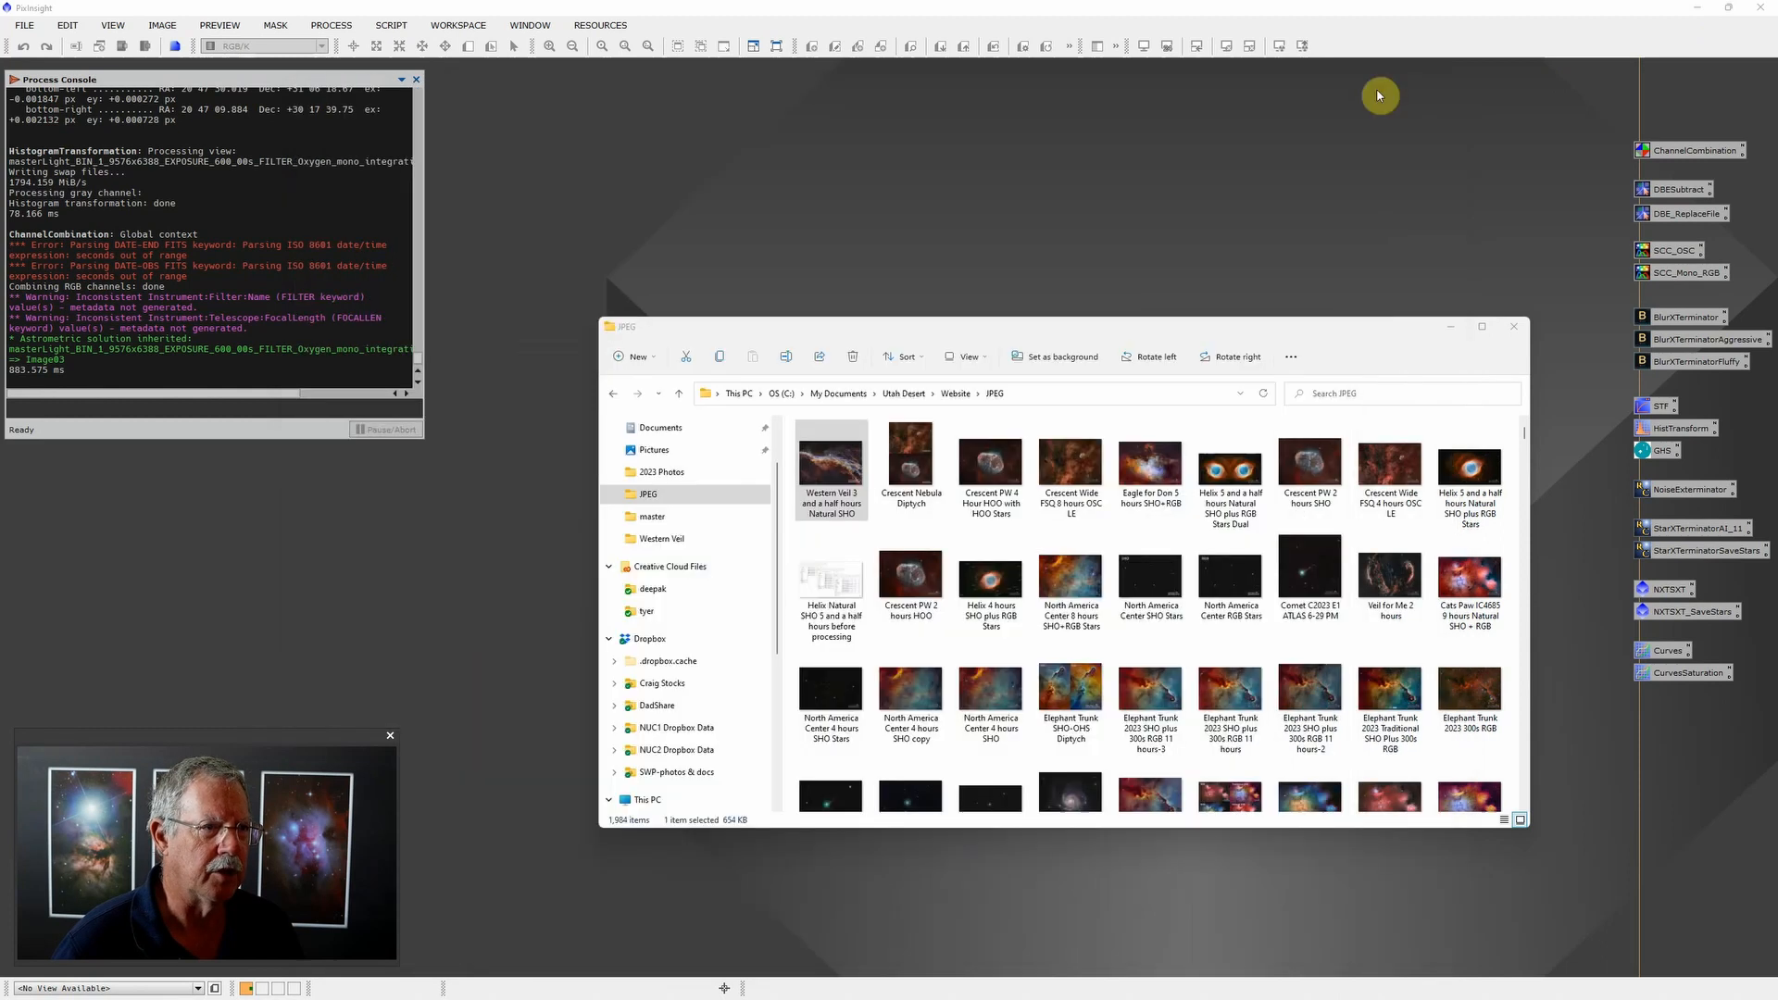
{"action": "left_click", "coordinate": [1515, 325]}
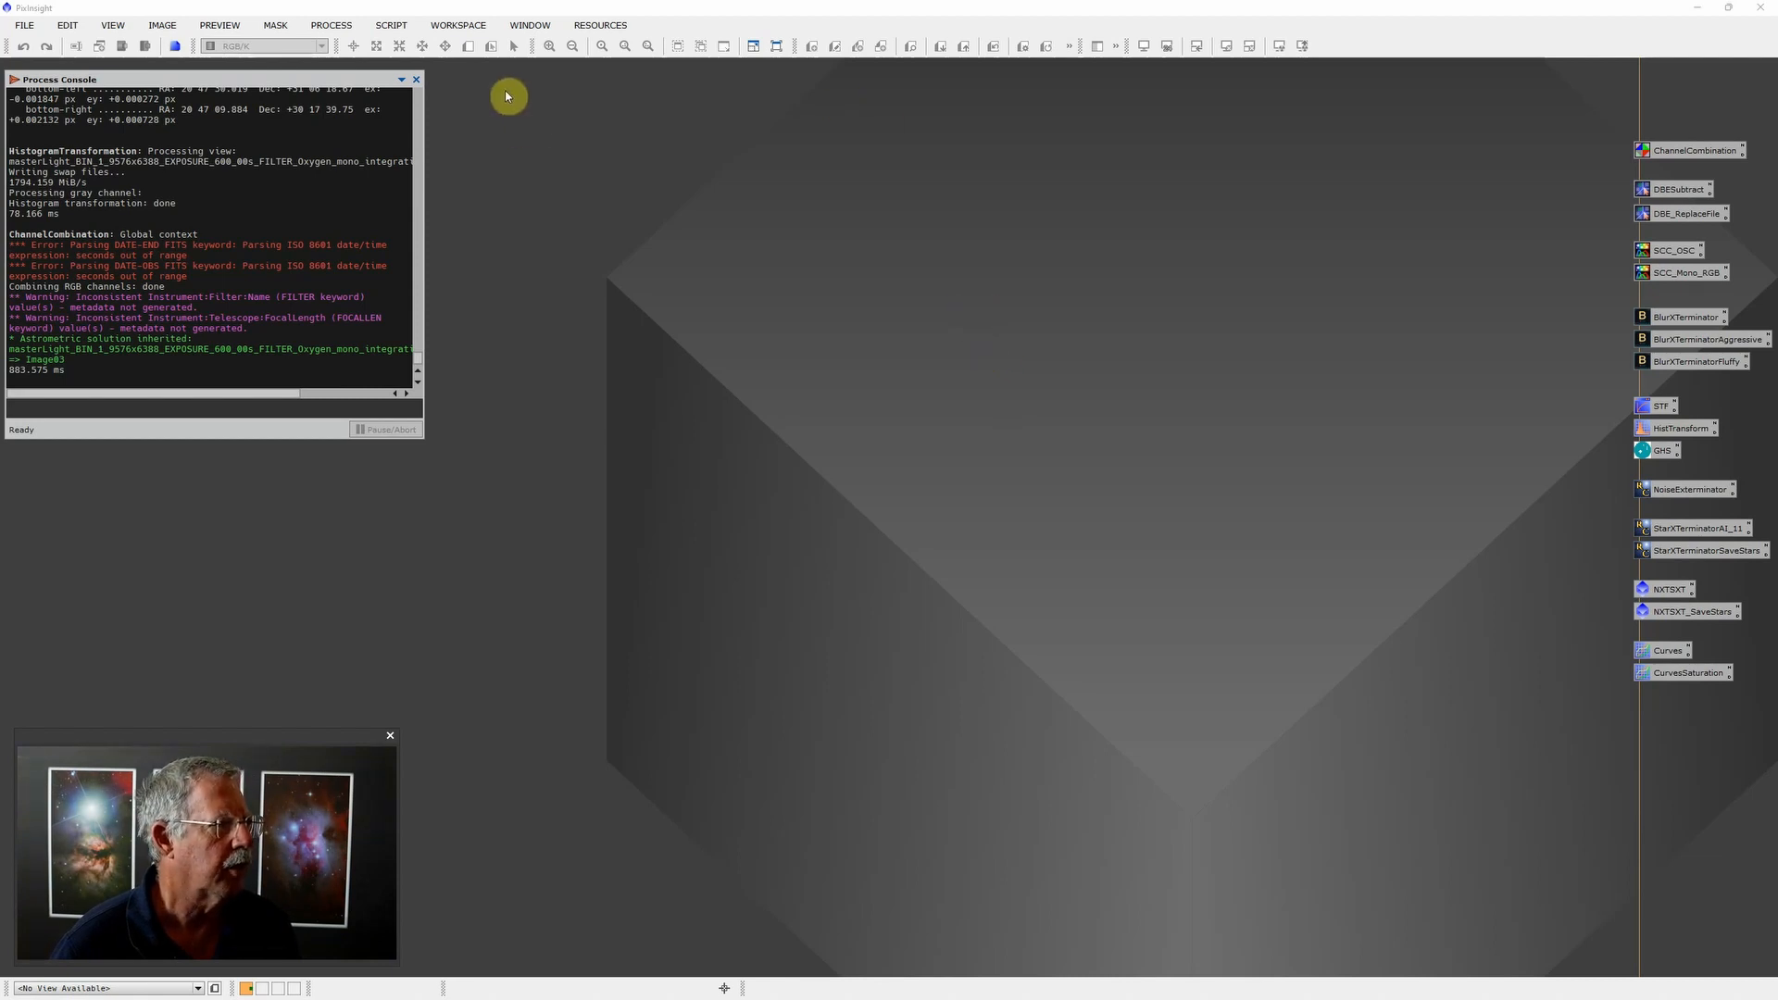
Step: Launch the WeightedBatchPreprocessing script
{"action": "left_click", "coordinate": [380, 25]}
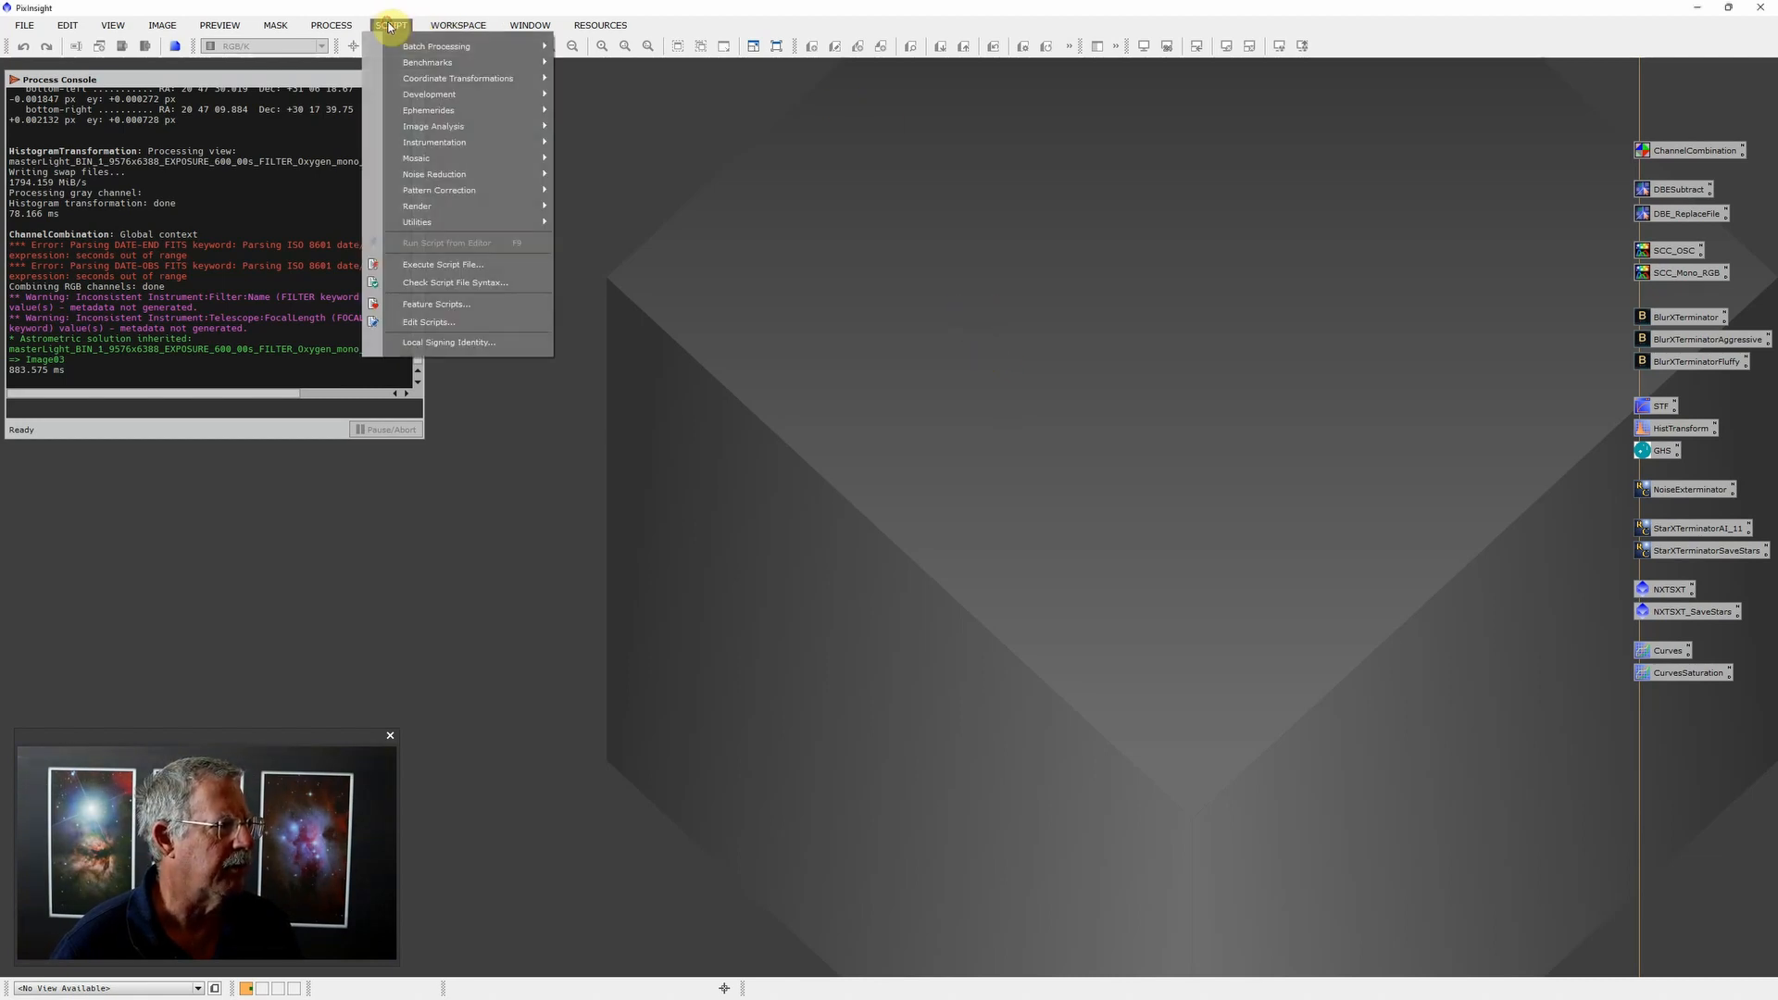
{"action": "mouse_move", "coordinate": [461, 52]}
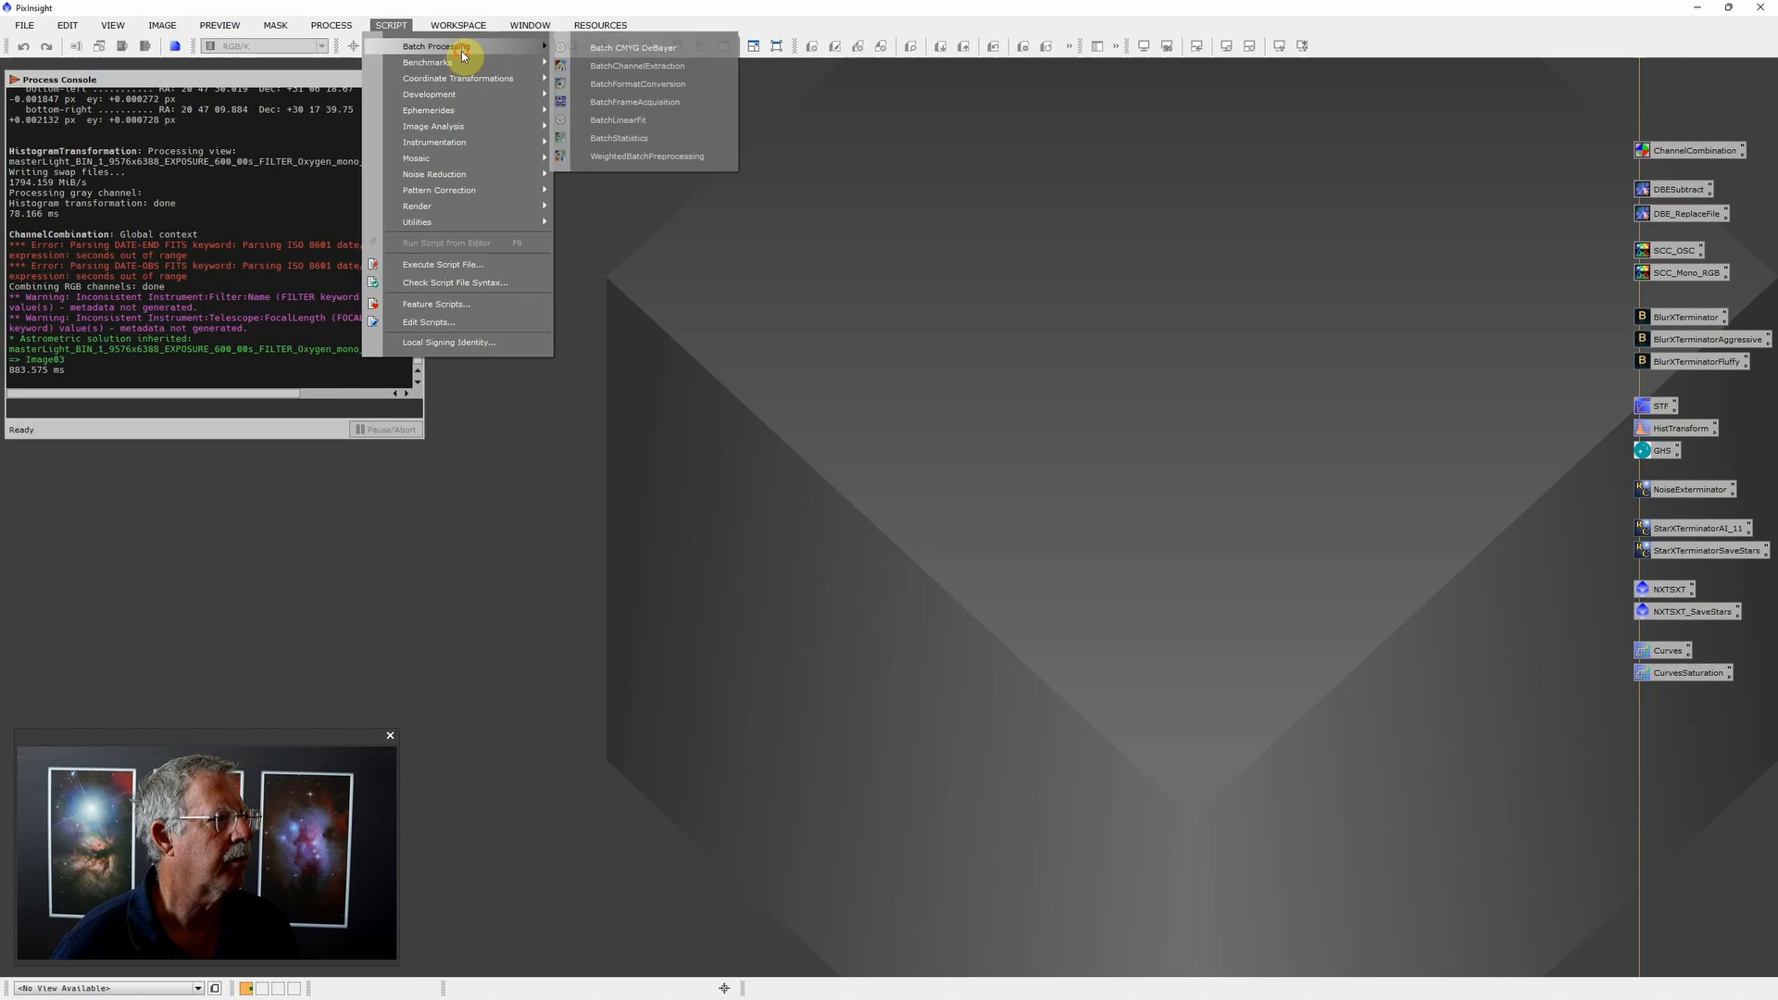
{"action": "left_click", "coordinate": [630, 157]}
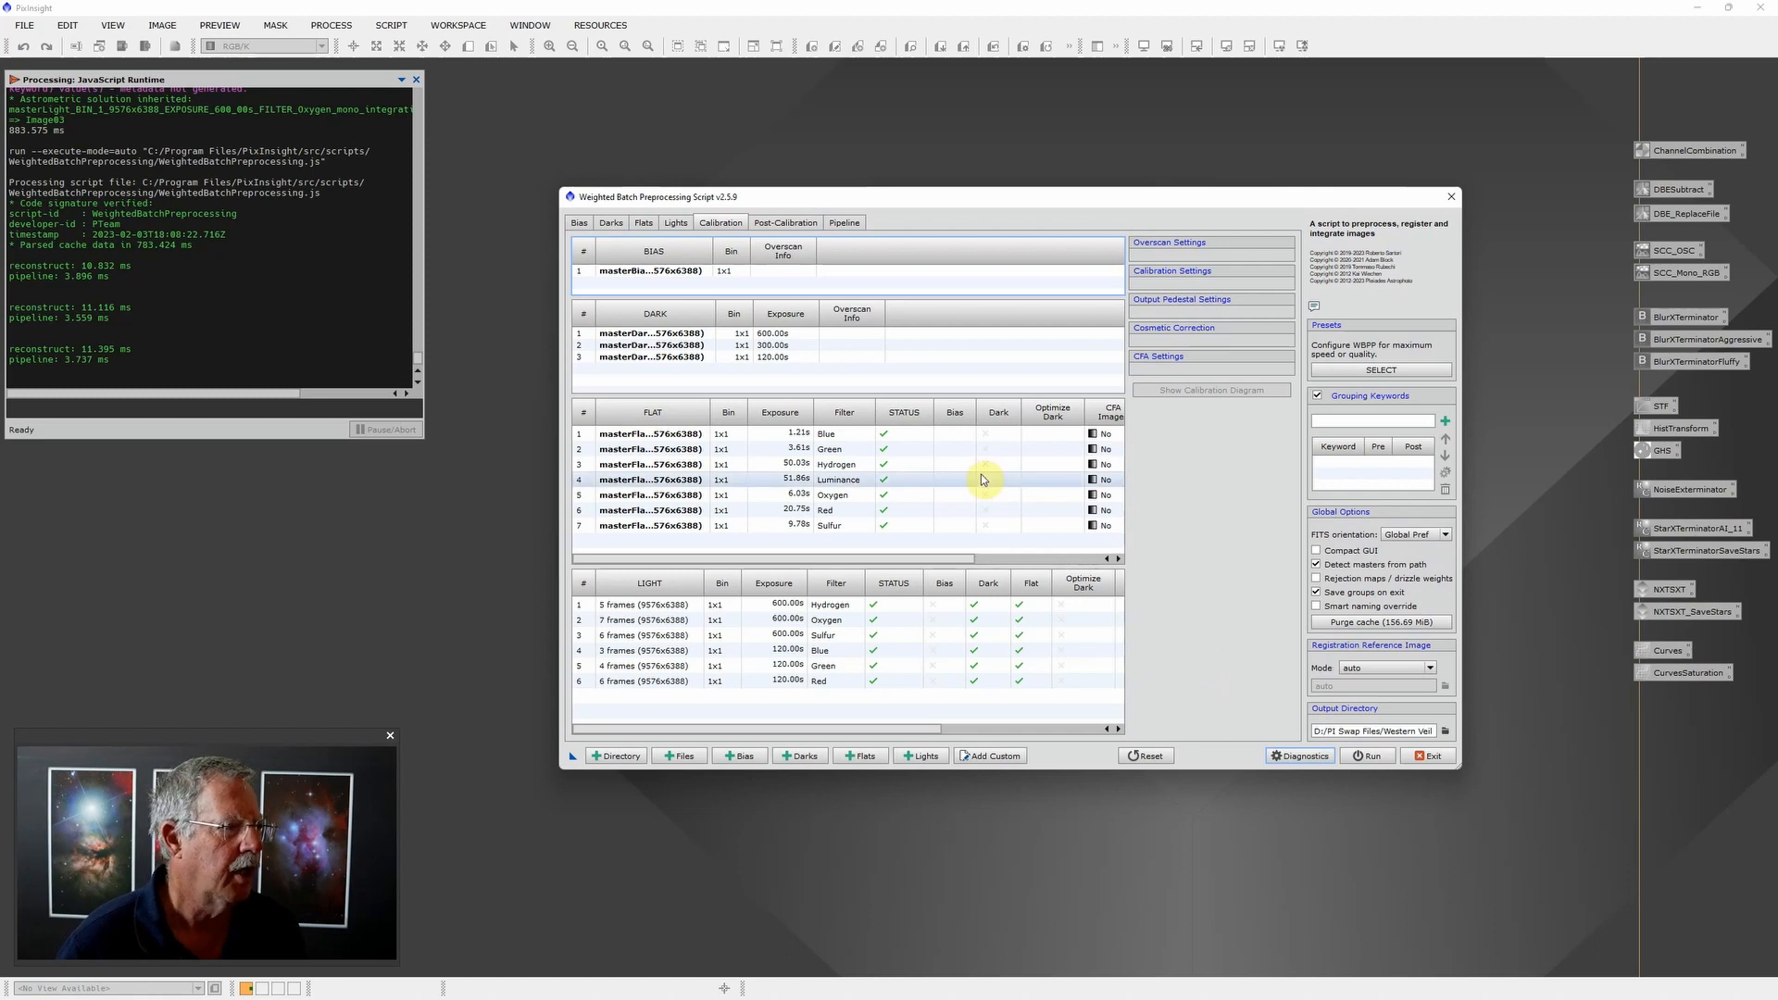
Step: Review the loaded light, flat, dark and bias frames and the post-calibration settings in the preprocessing script
{"action": "left_click", "coordinate": [676, 223]}
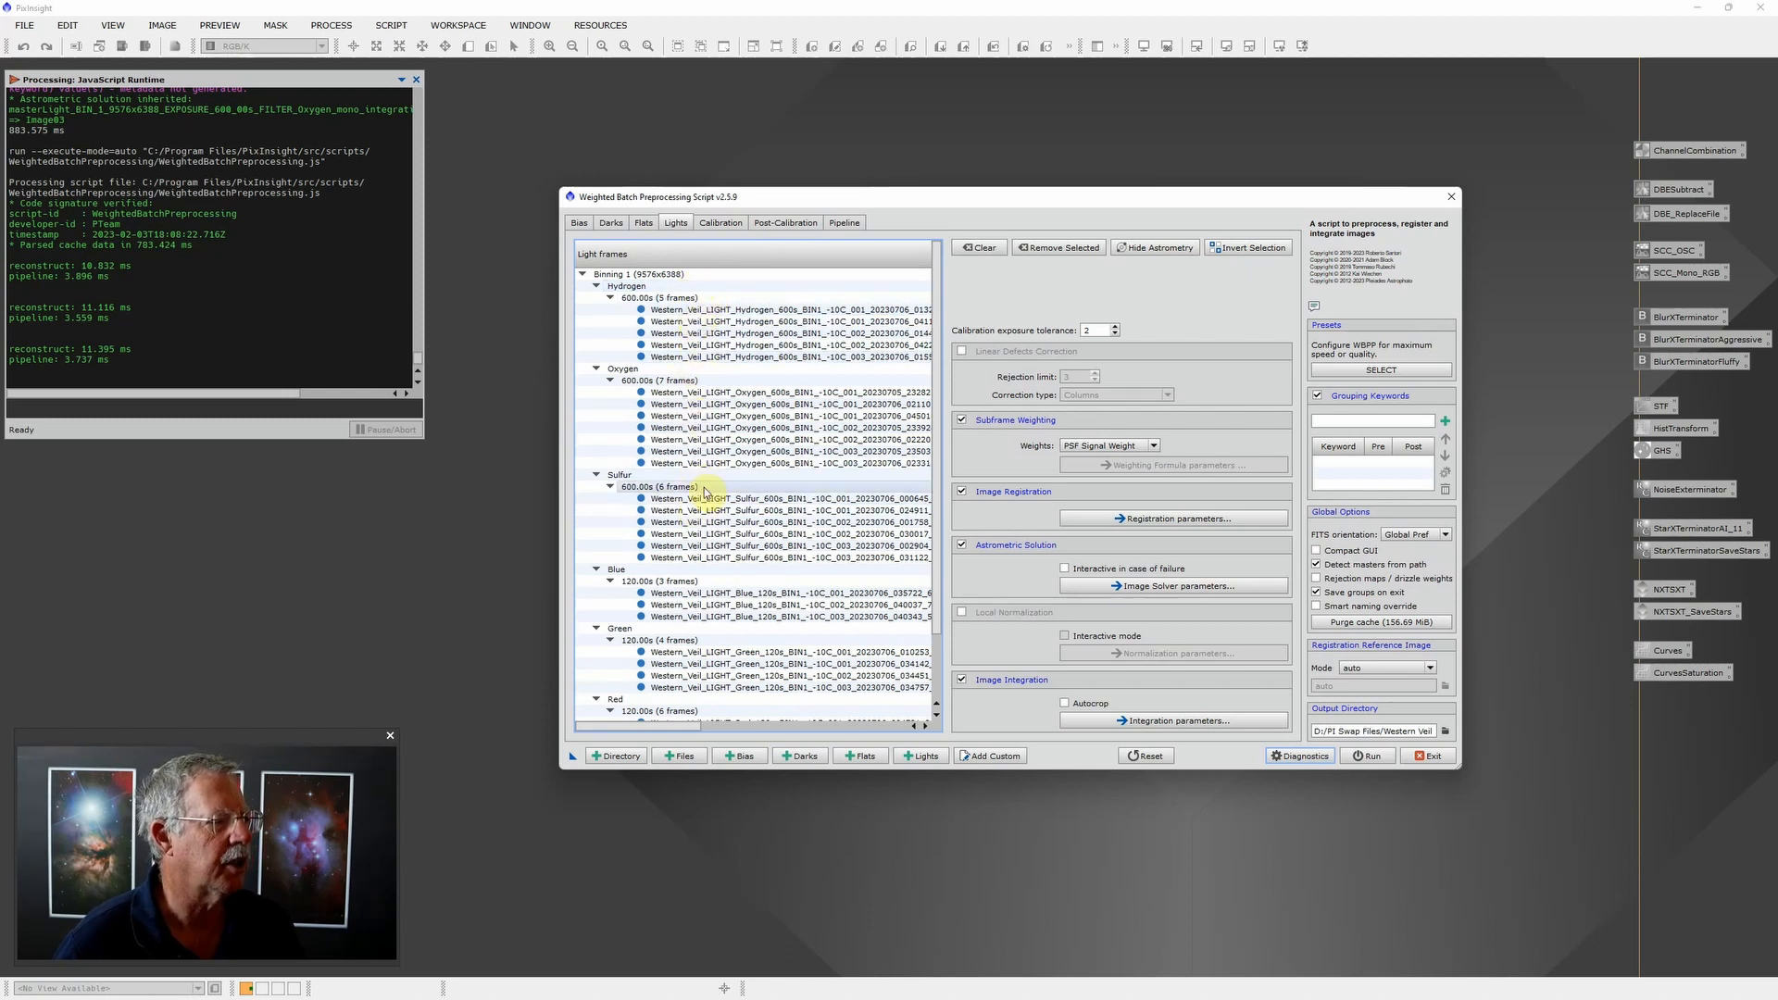
{"action": "scroll", "coordinate": [704, 493], "scroll_direction": "down", "scroll_amount": 1}
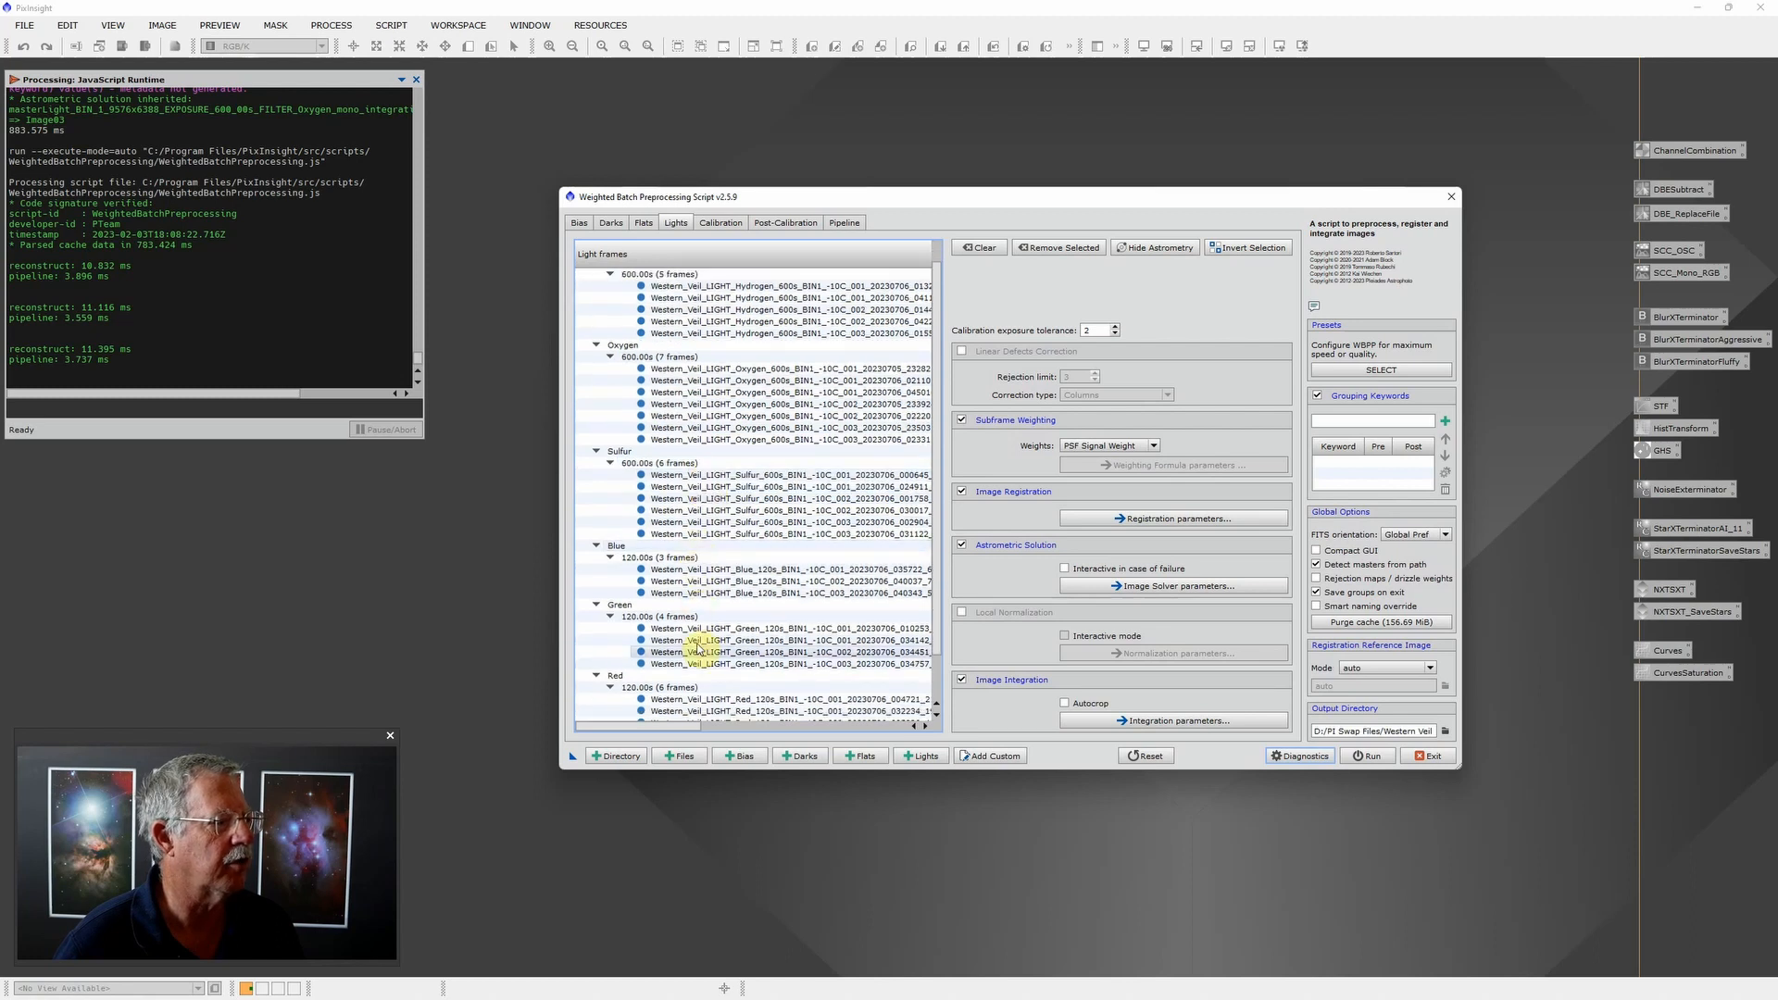
{"action": "scroll", "coordinate": [699, 648], "scroll_direction": "down", "scroll_amount": 2}
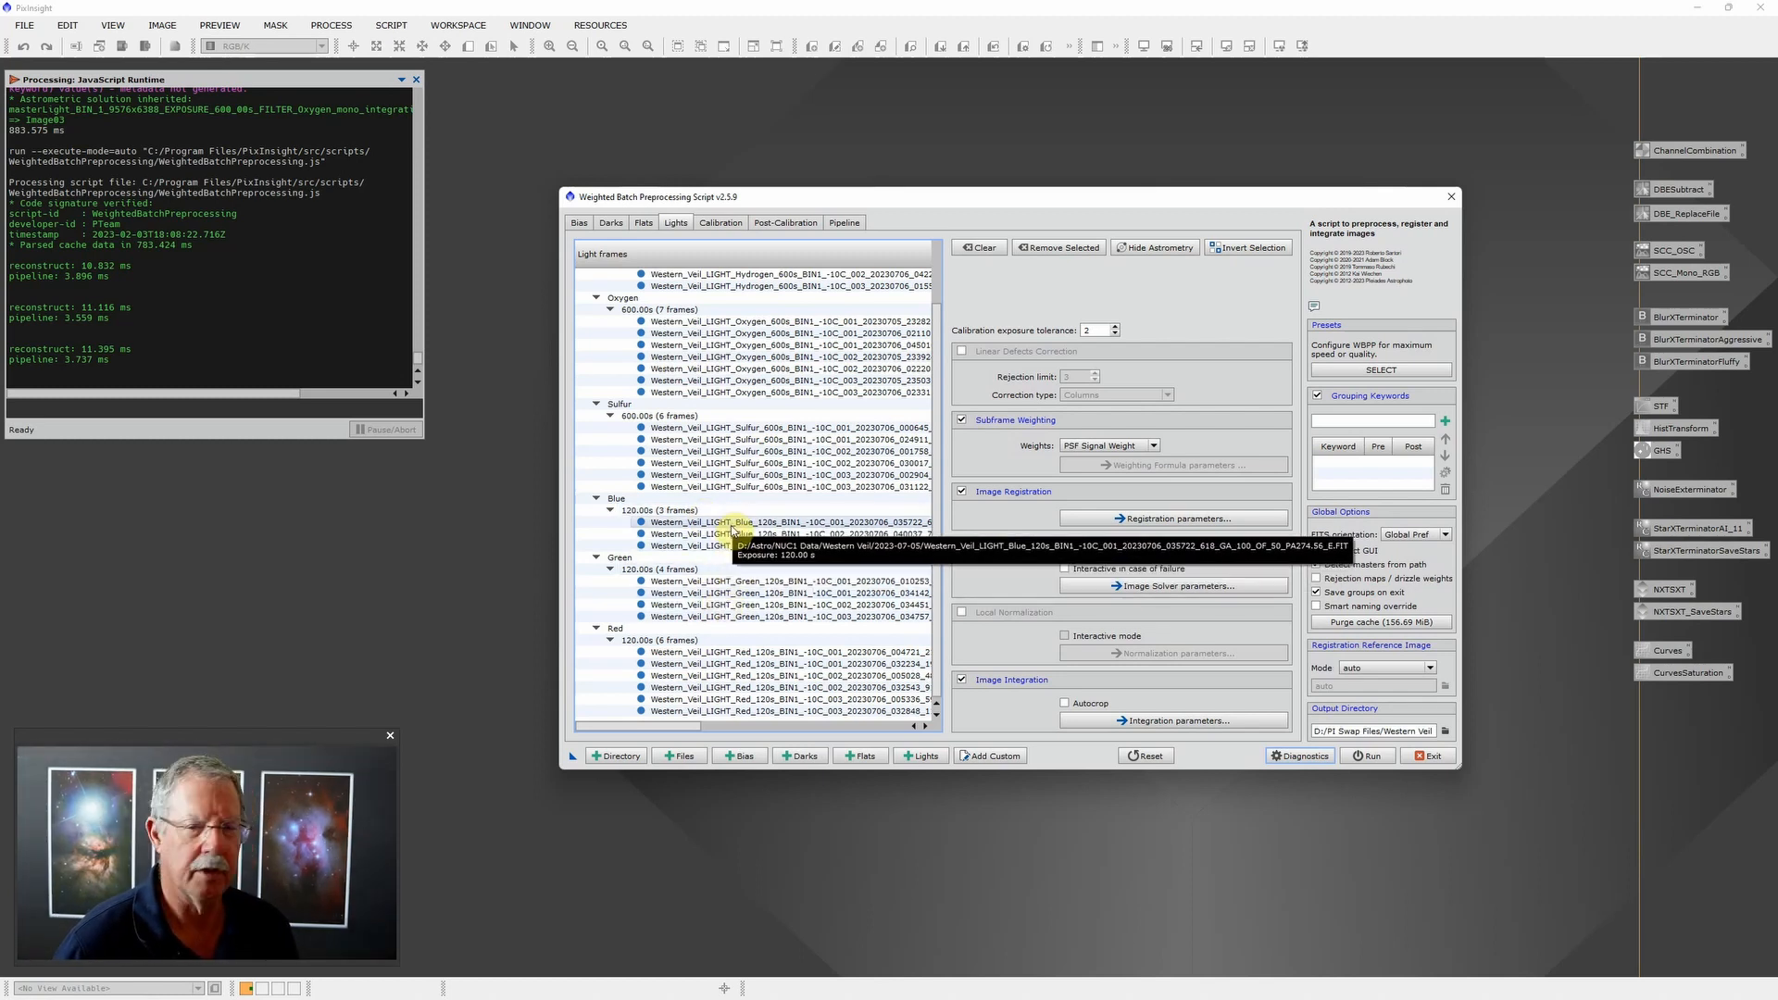
{"action": "scroll", "coordinate": [733, 524], "scroll_direction": "up", "scroll_amount": 2}
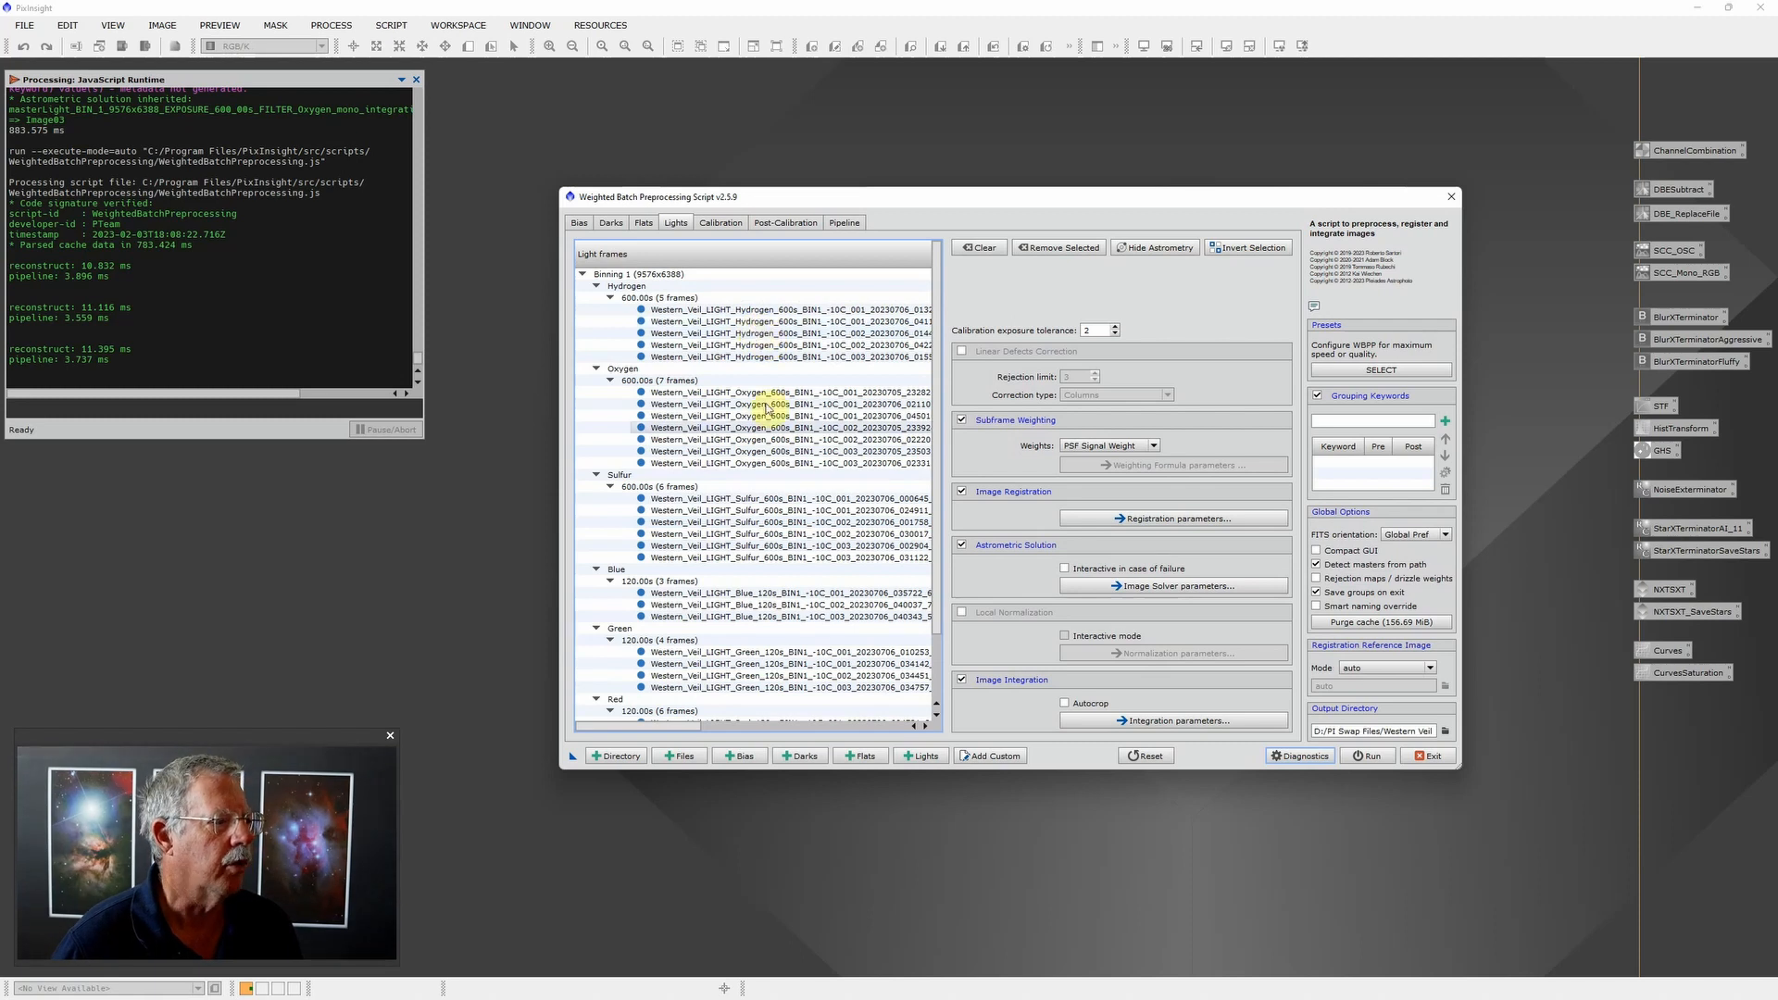
{"action": "left_click", "coordinate": [648, 224]}
{"action": "left_click", "coordinate": [613, 224]}
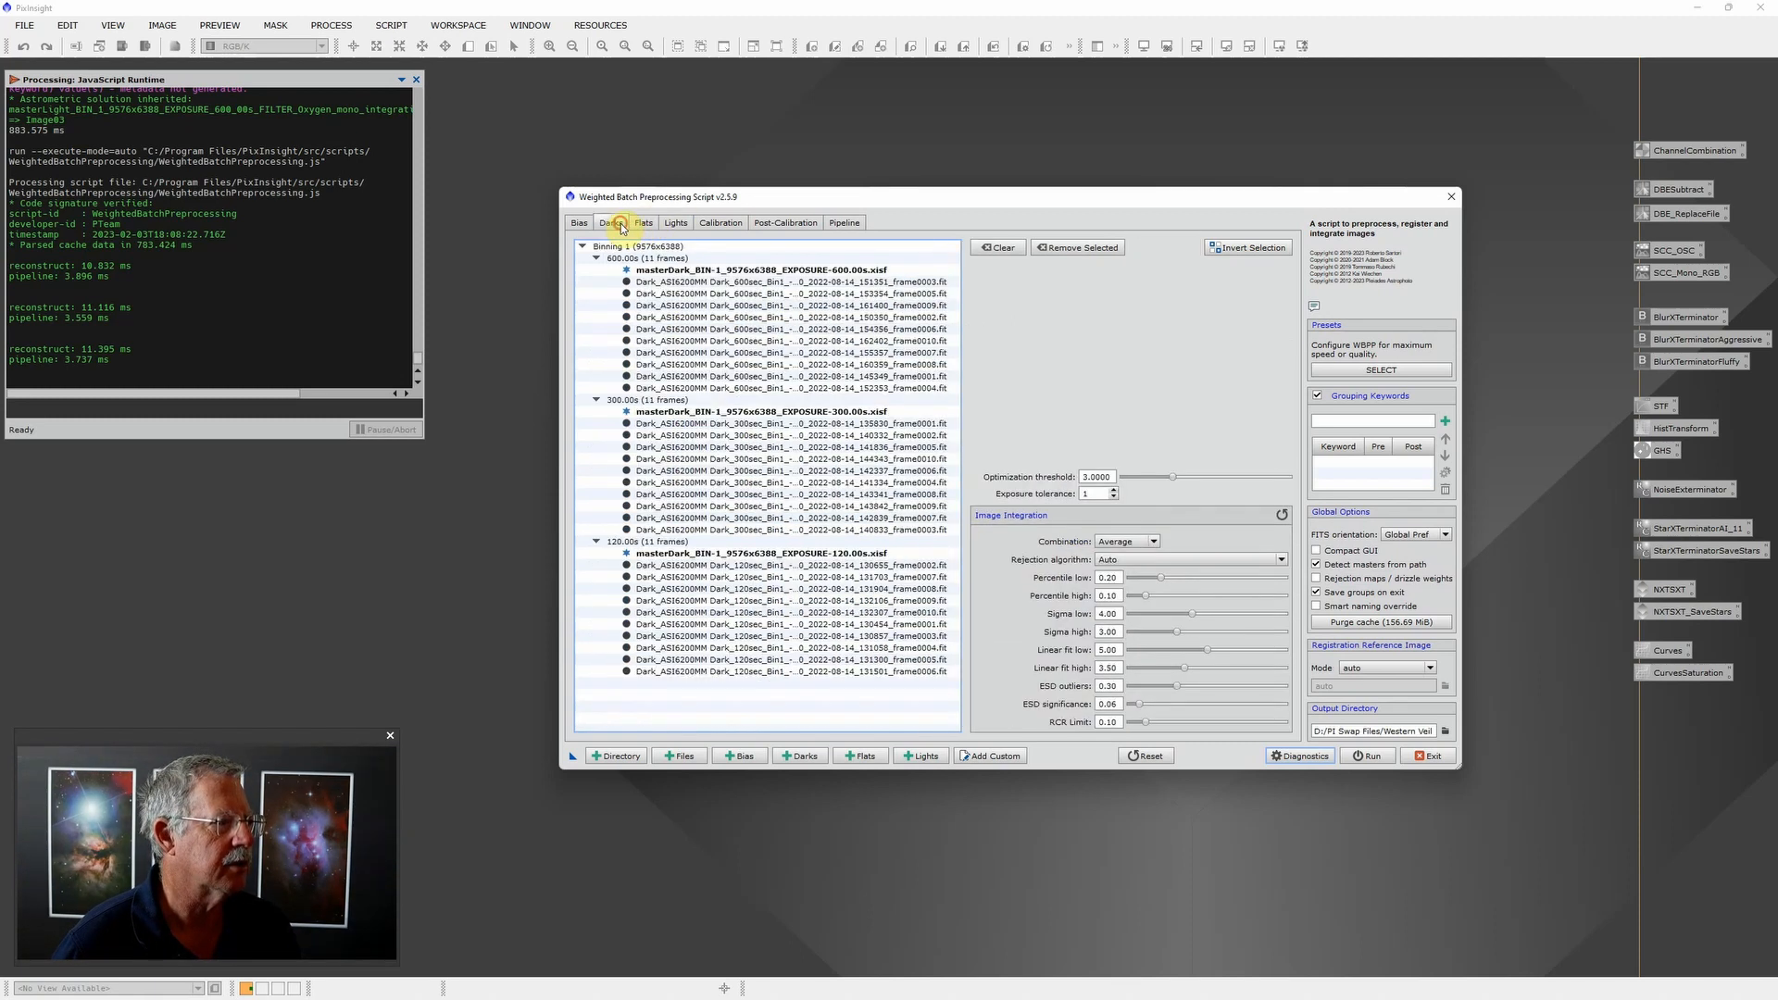
{"action": "left_click", "coordinate": [579, 224]}
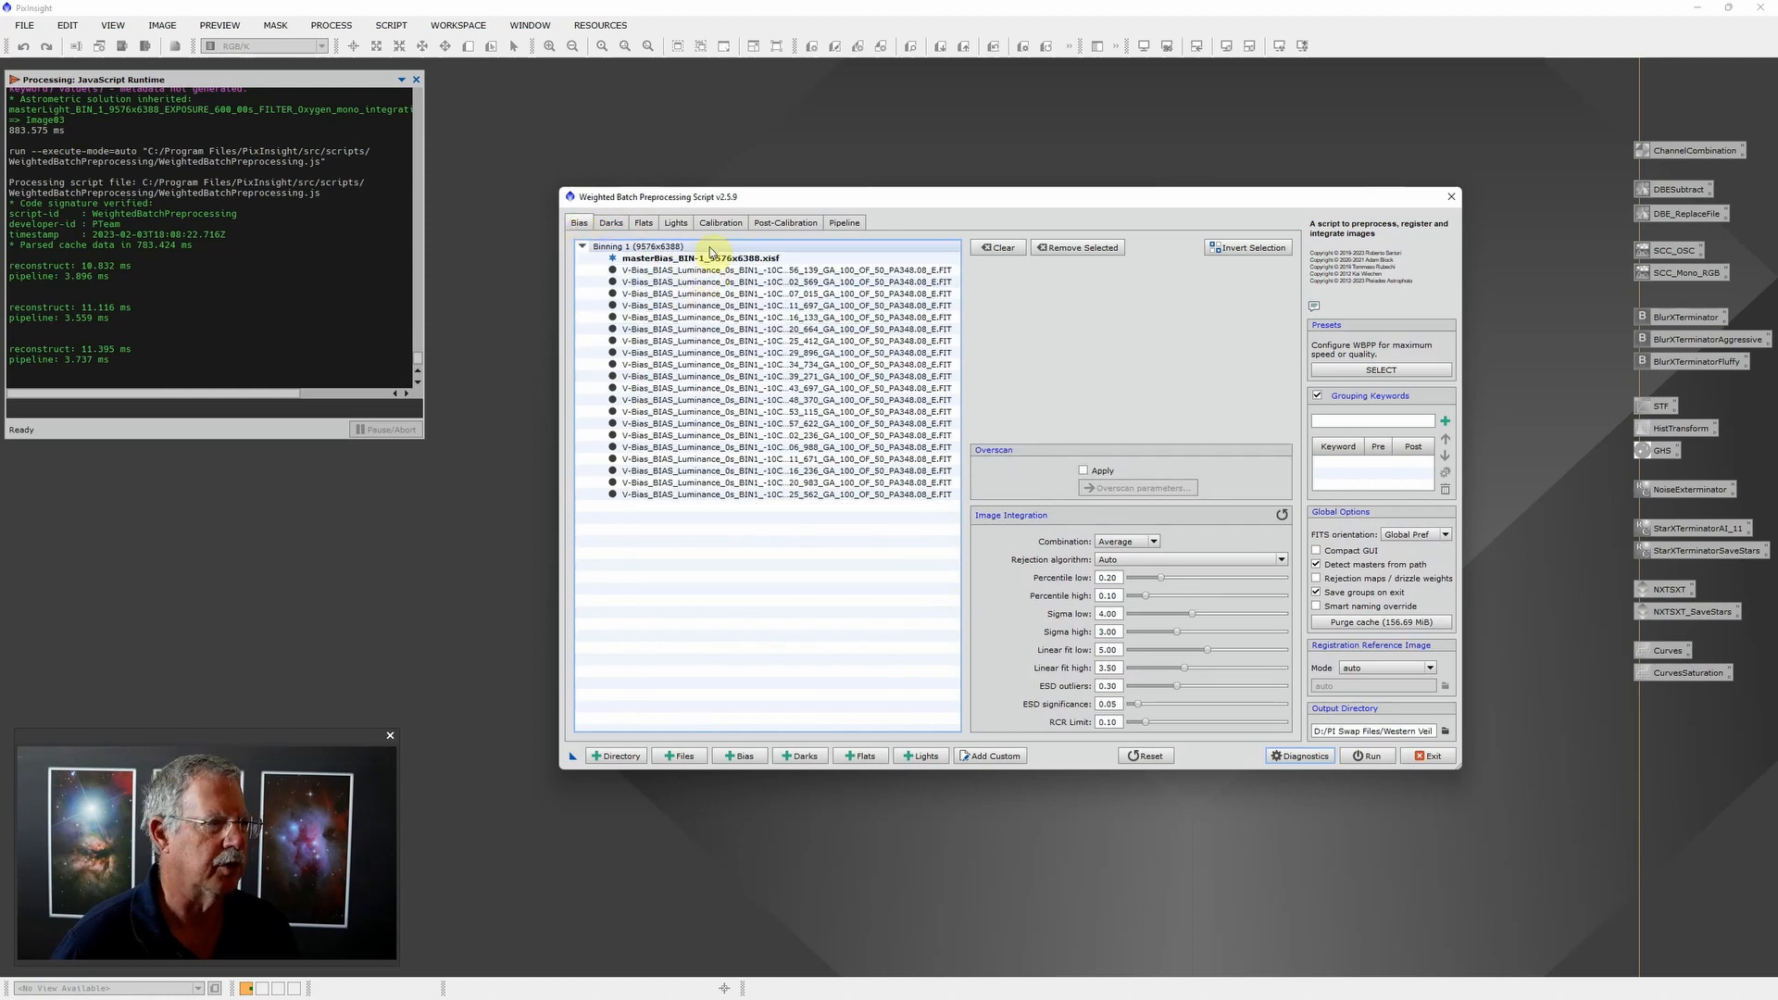
{"action": "left_click", "coordinate": [785, 223]}
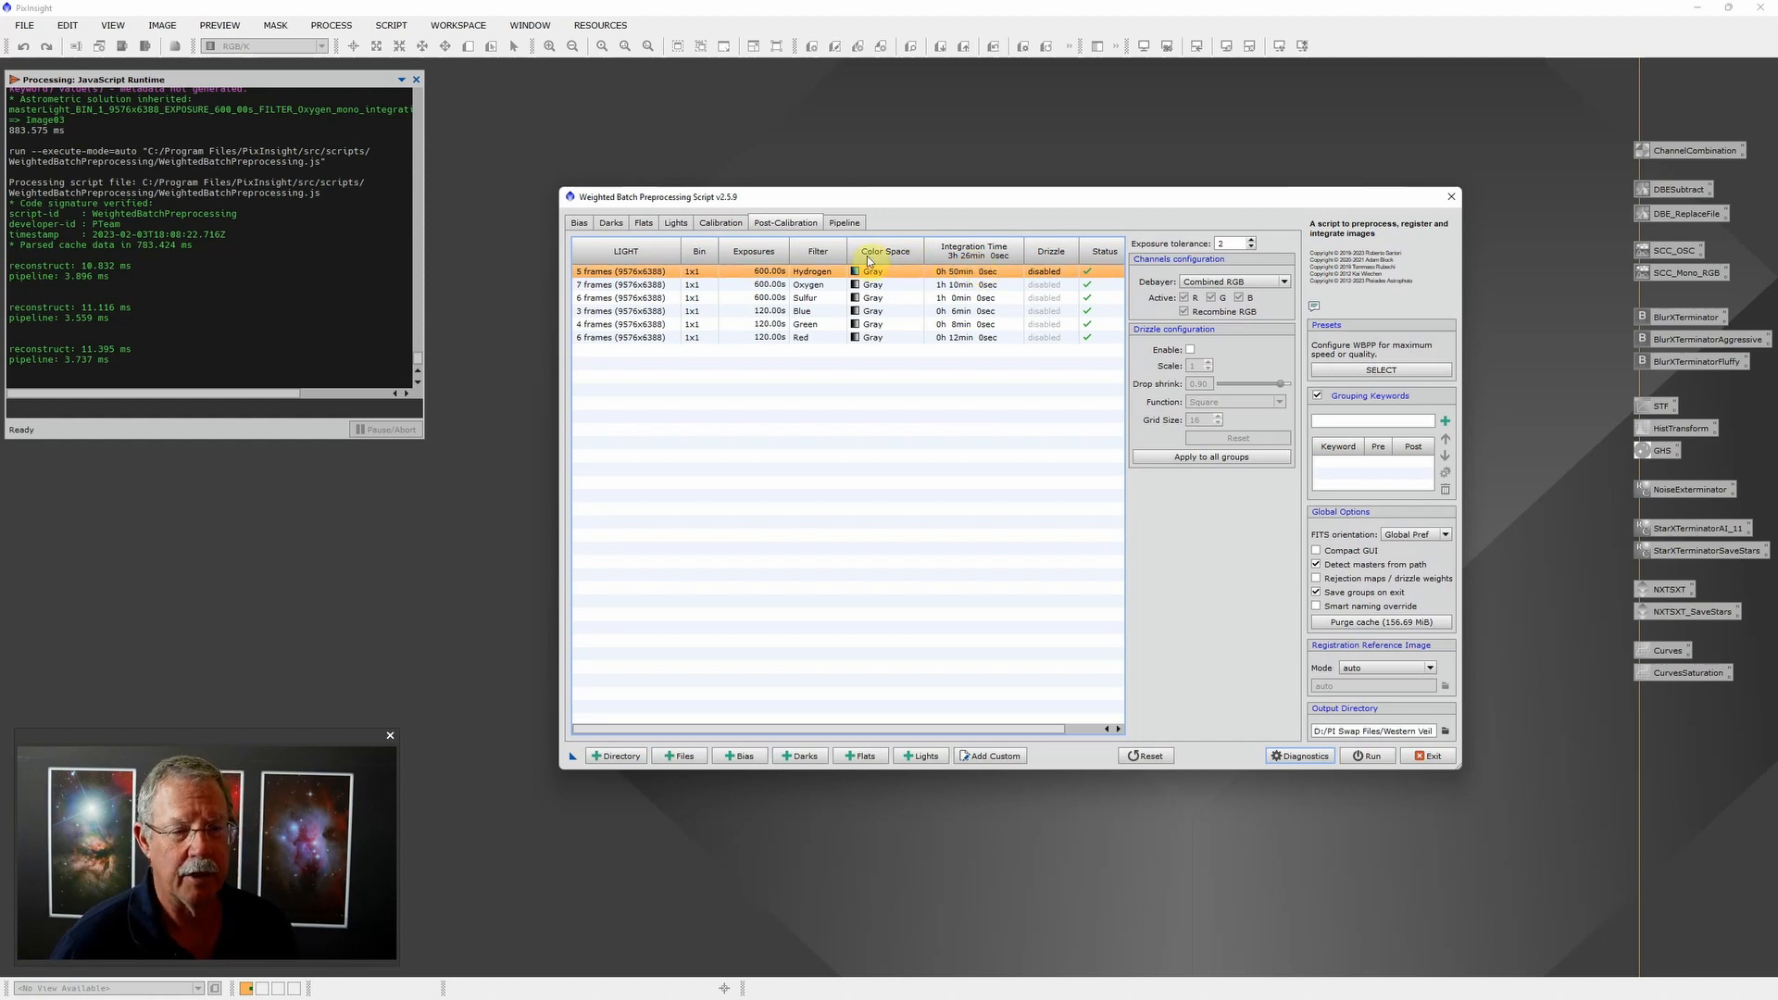
Step: Apply the hydrogen lights' literal output pedestal of 600 DN to all light frames and exit the preprocessing script without running it
{"action": "left_click", "coordinate": [730, 224]}
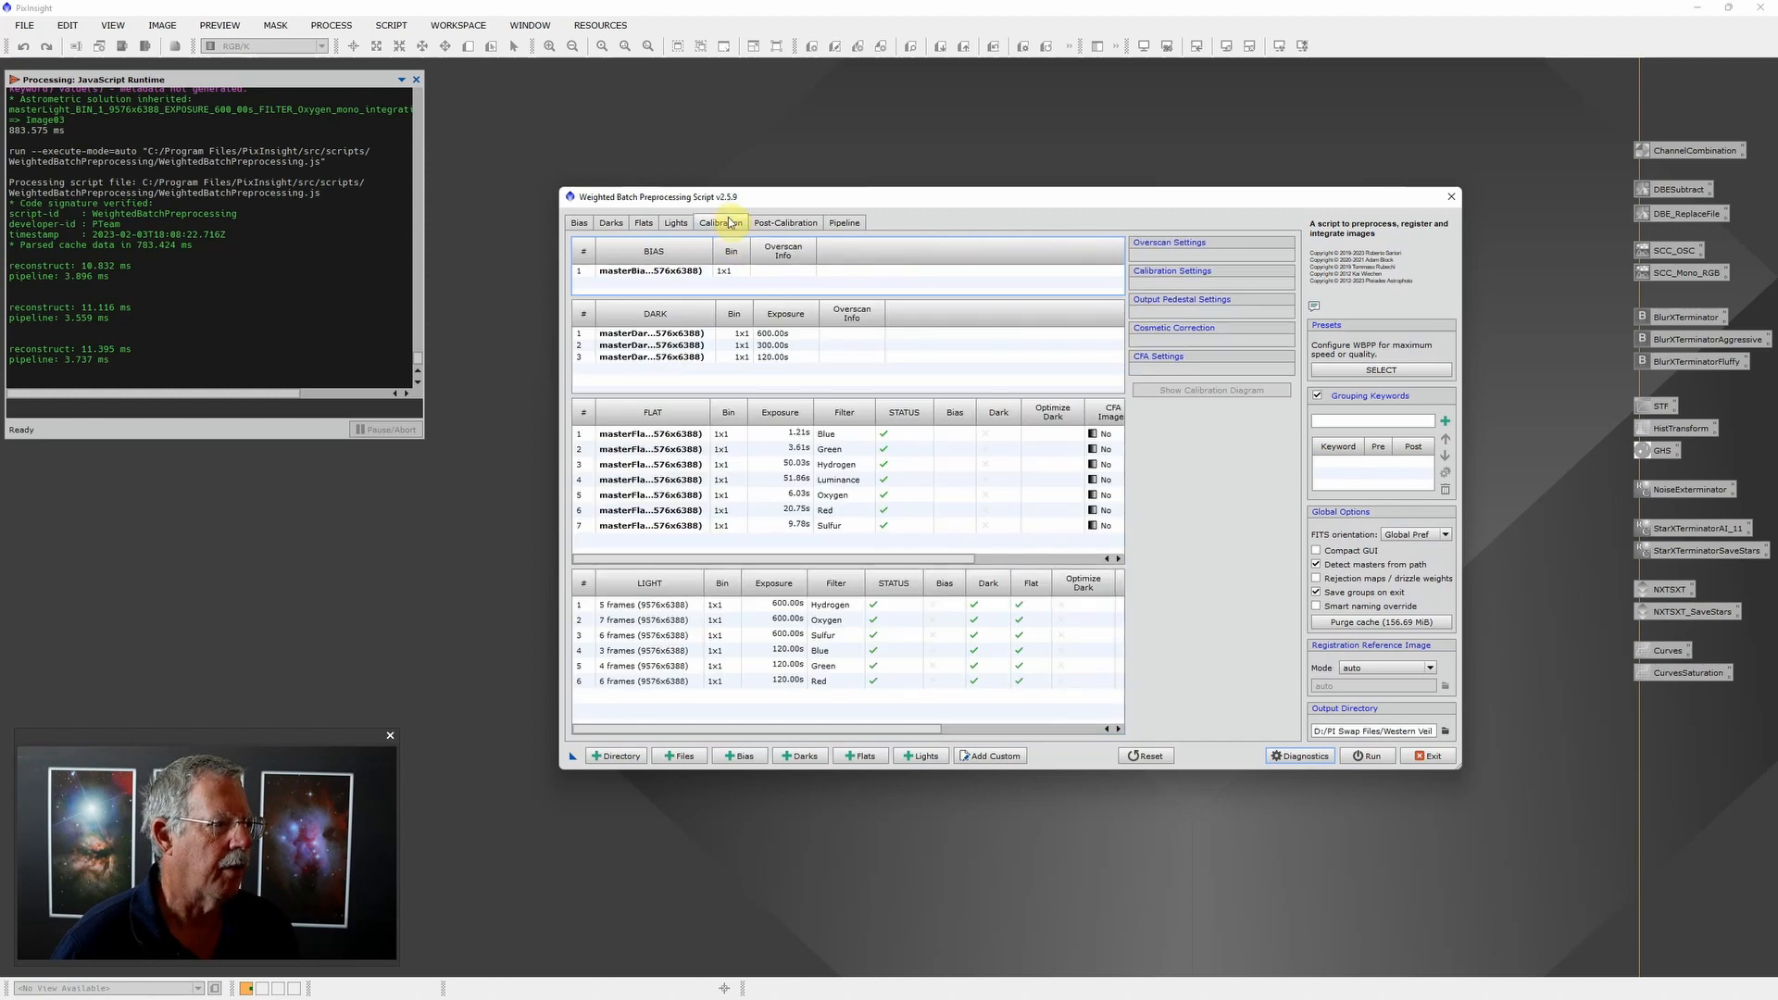
{"action": "left_click", "coordinate": [833, 607]}
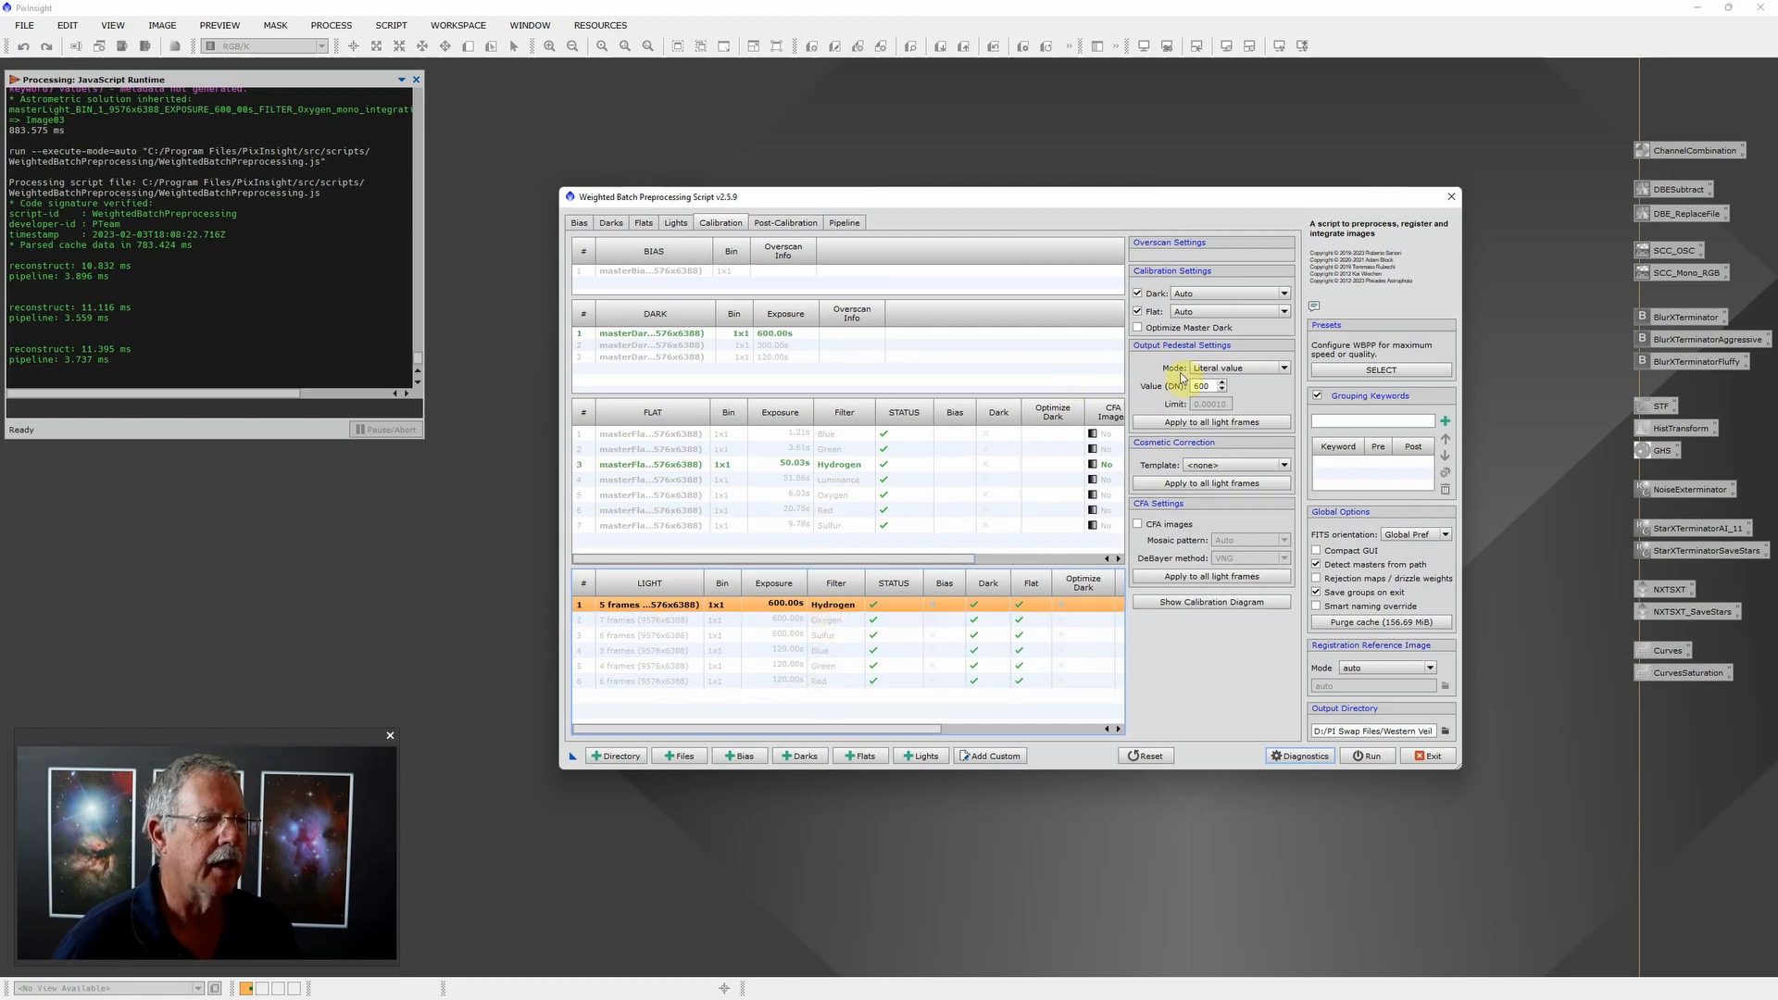
{"action": "mouse_move", "coordinate": [1213, 385]}
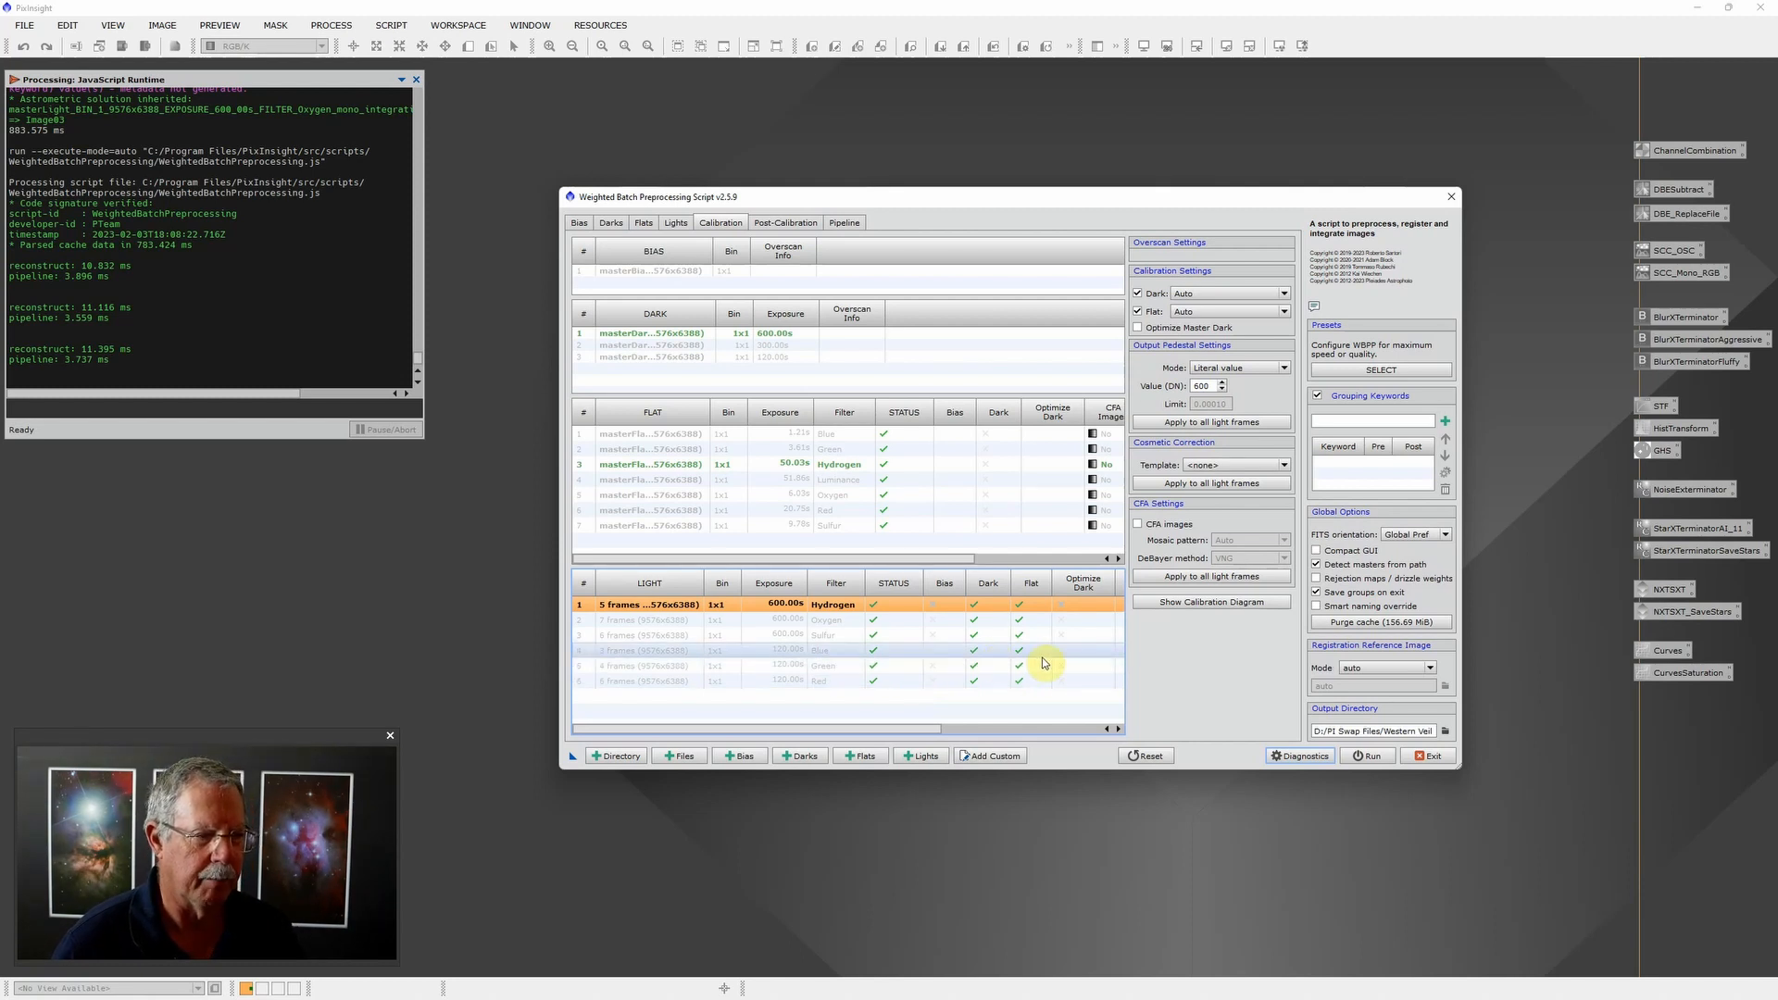
{"action": "left_click", "coordinate": [1194, 424]}
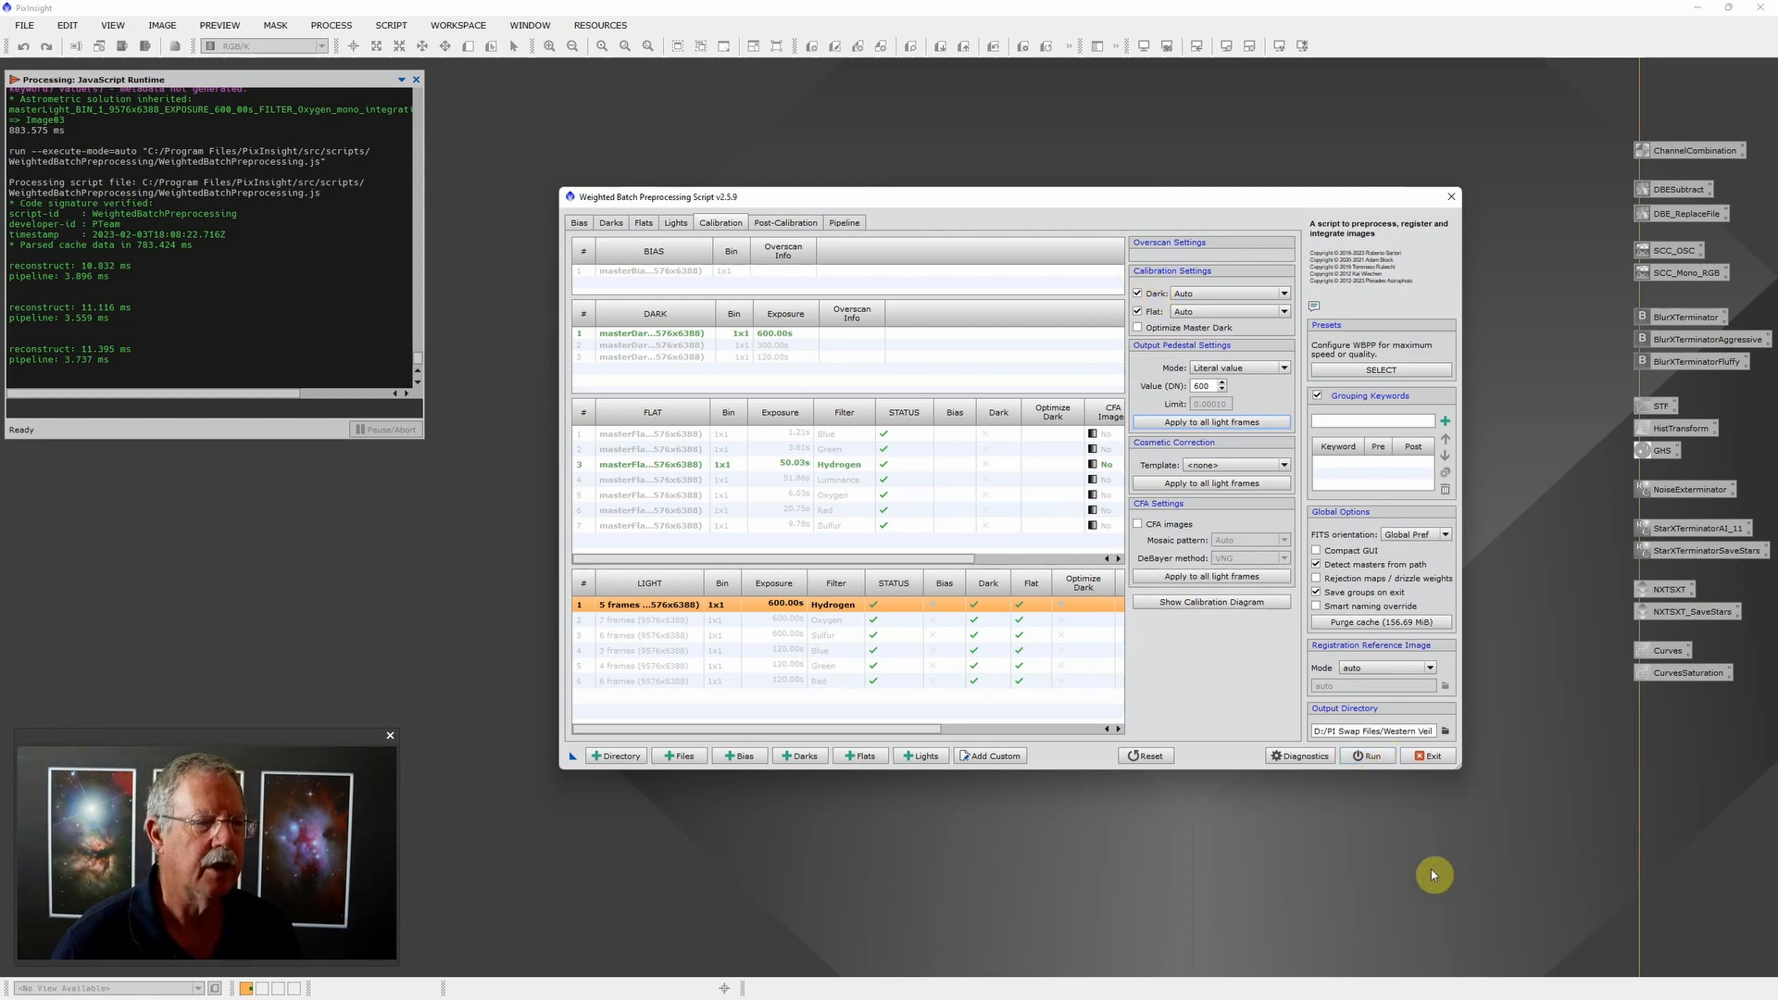
{"action": "left_click", "coordinate": [1432, 757]}
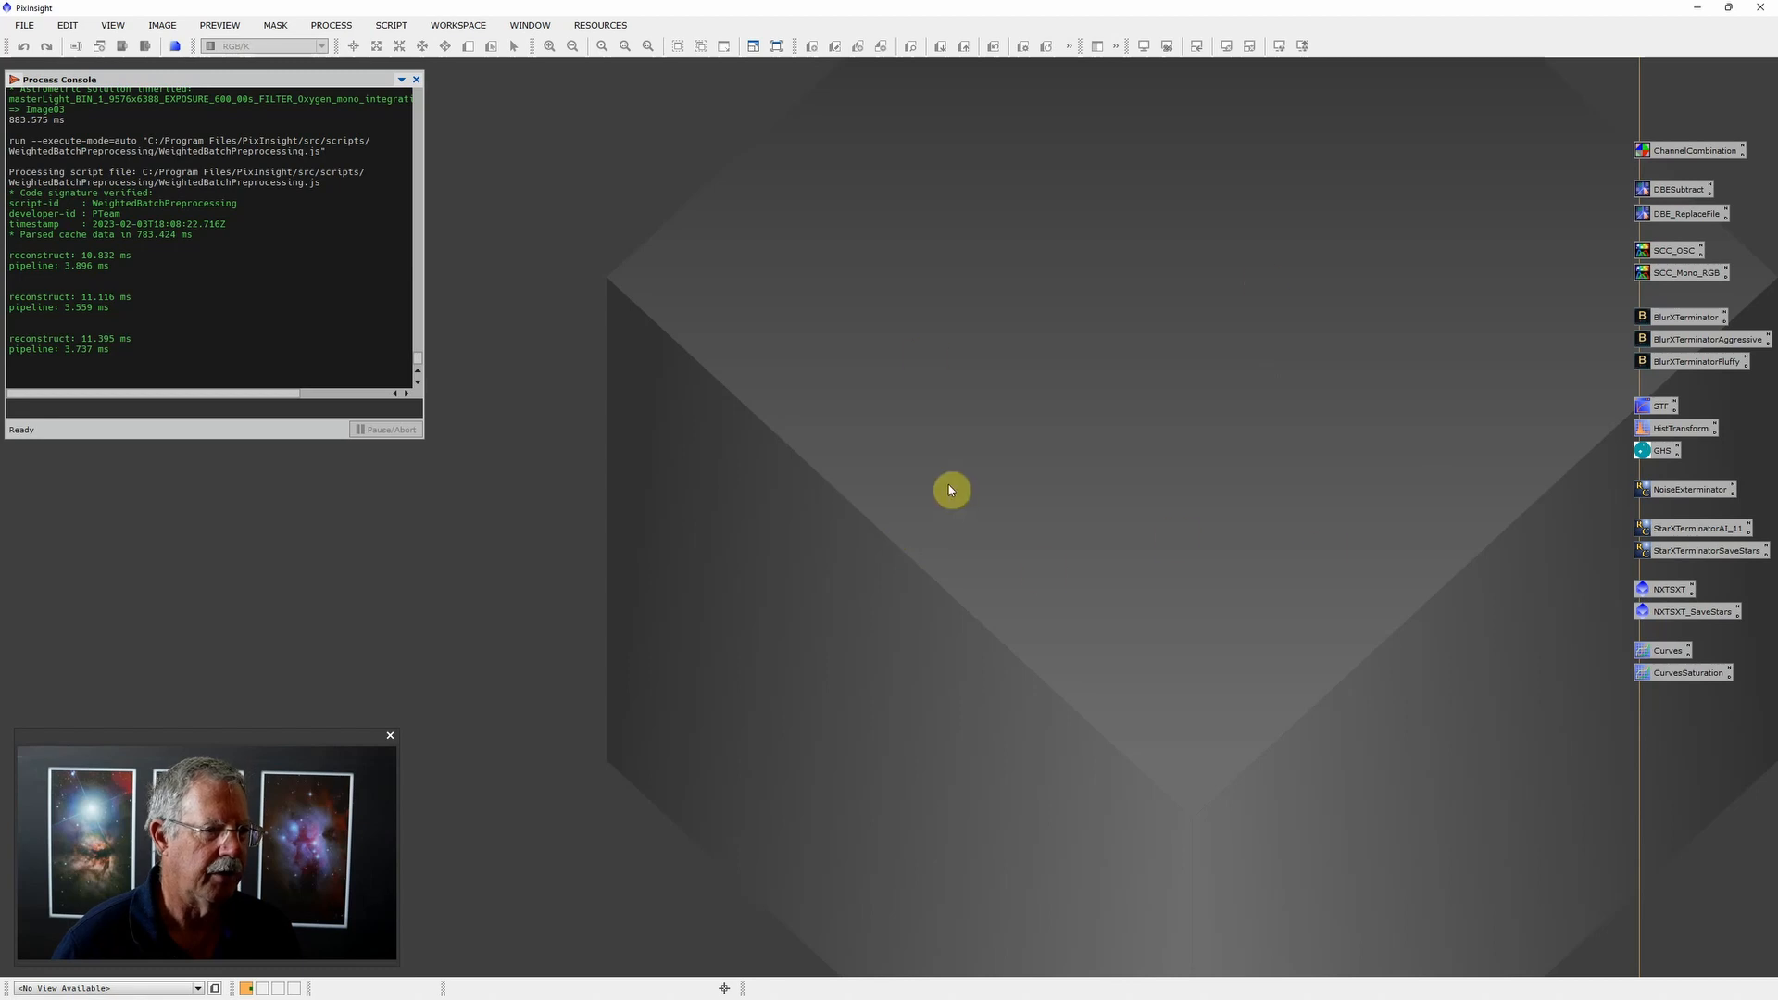
Step: Open the red, green and blue 120-second masterLight files from the Western Veil master folder and move the process console aside
{"action": "double_click", "coordinate": [1102, 473]}
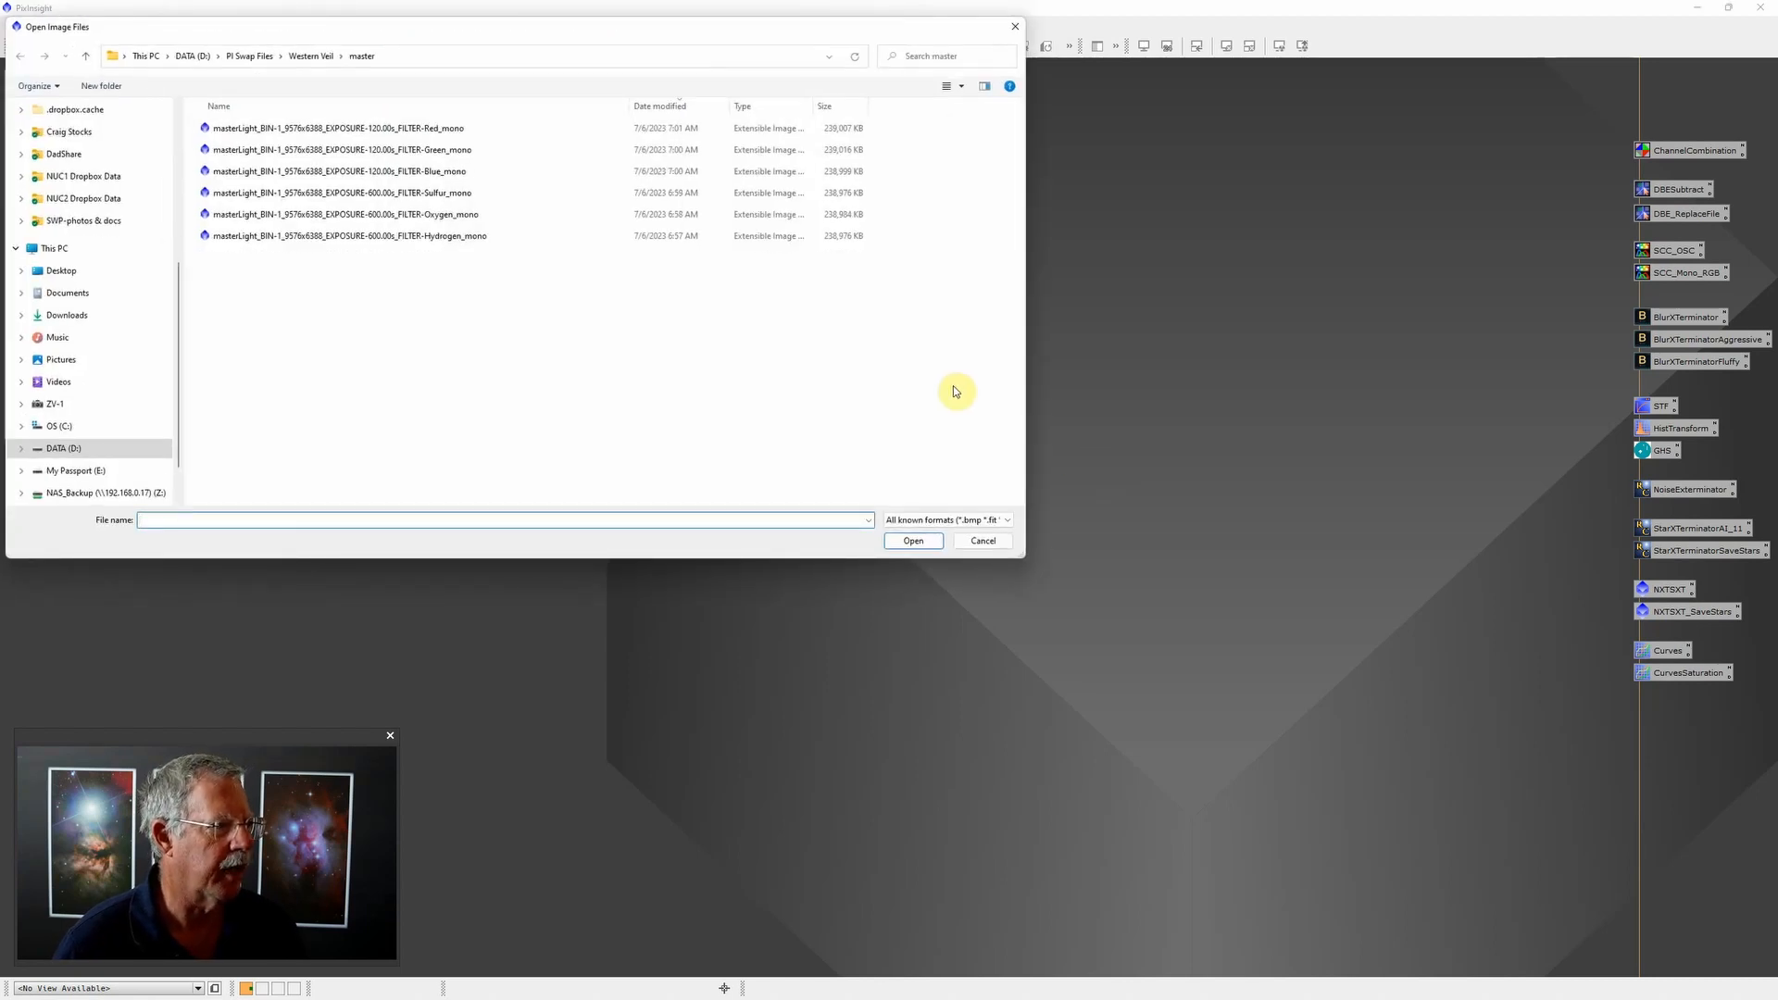
{"action": "left_click", "coordinate": [505, 133]}
{"action": "left_click", "coordinate": [485, 171], "text": "shift"}
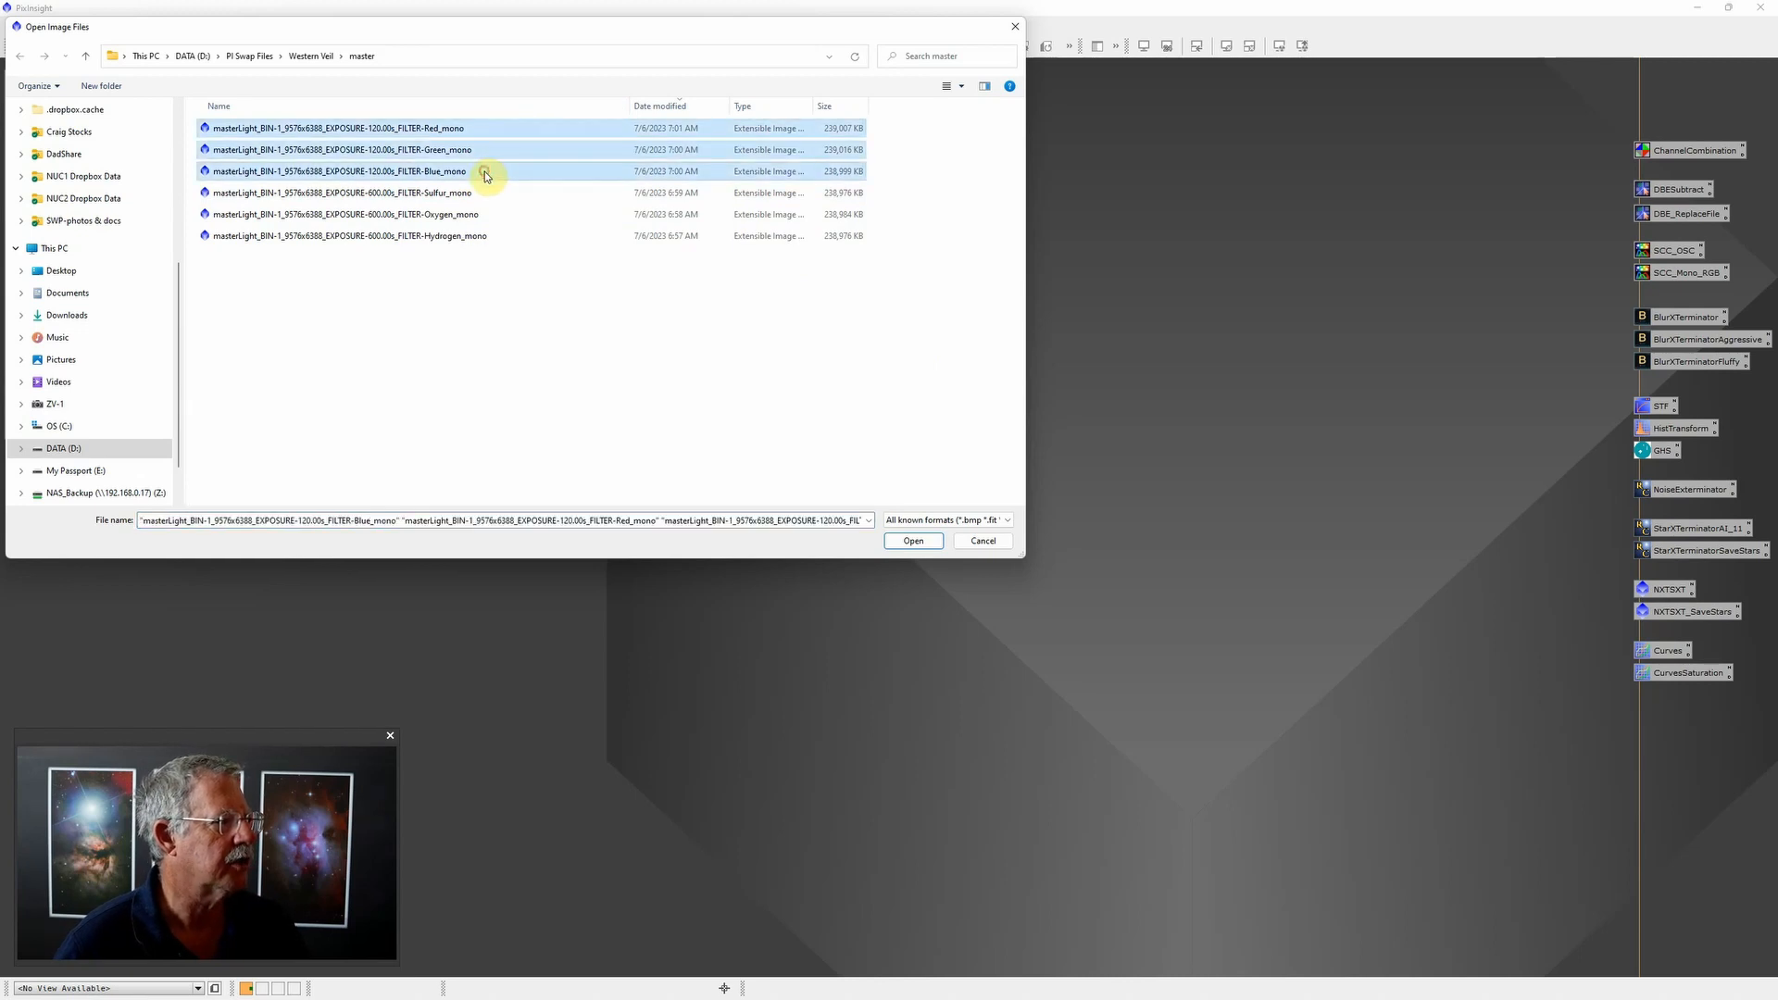
{"action": "left_click", "coordinate": [913, 540]}
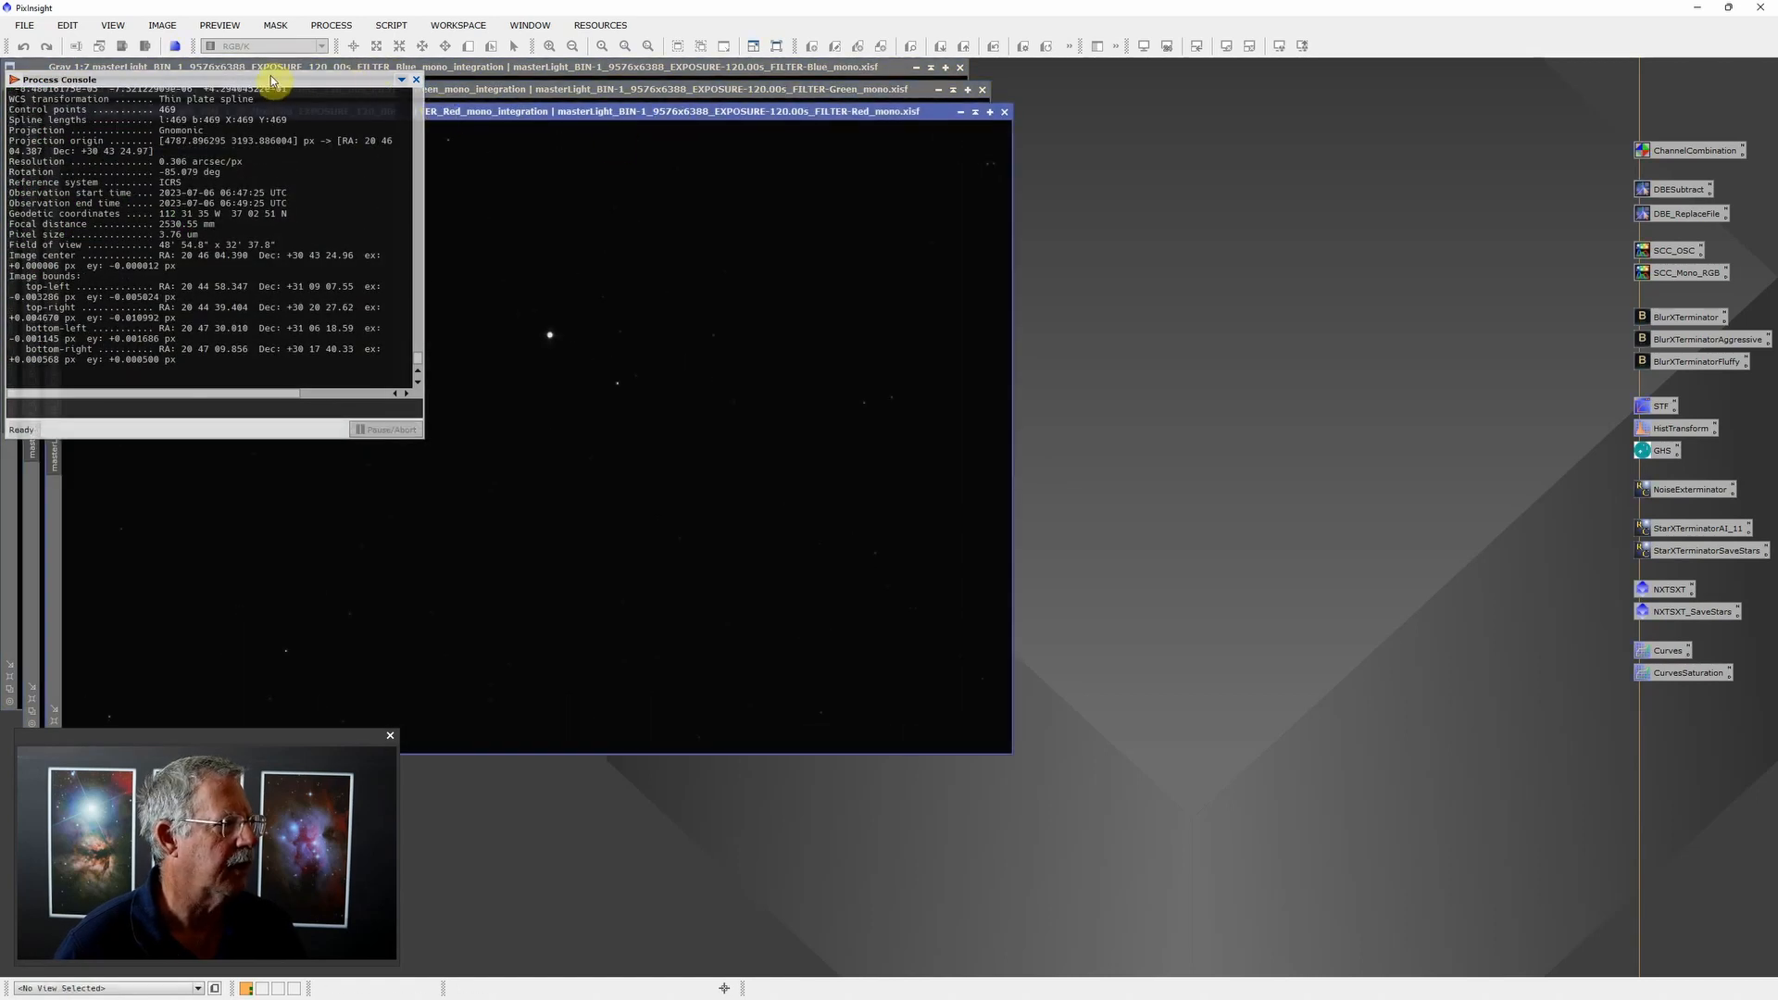
{"action": "left_click_drag", "start_coordinate": [271, 80], "coordinate": [516, 179]}
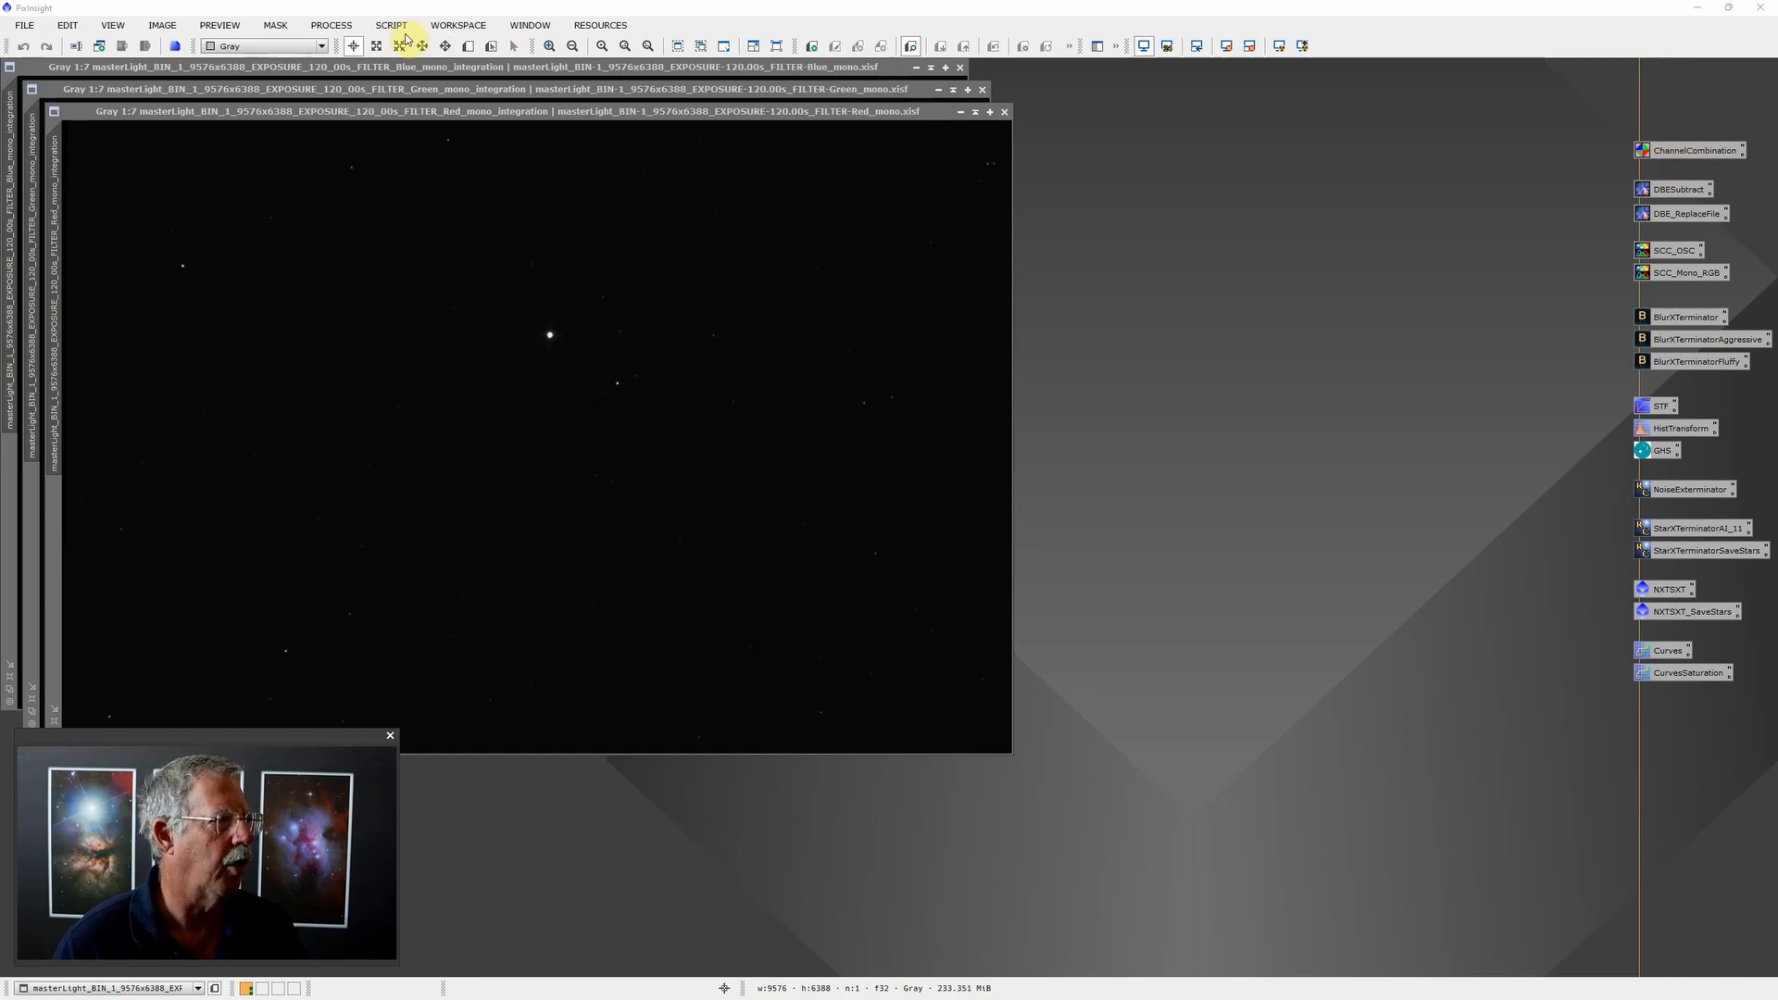
Step: Open the ChannelCombination process, create a process icon from it on the workspace, and close the process window
{"action": "left_click", "coordinate": [341, 28]}
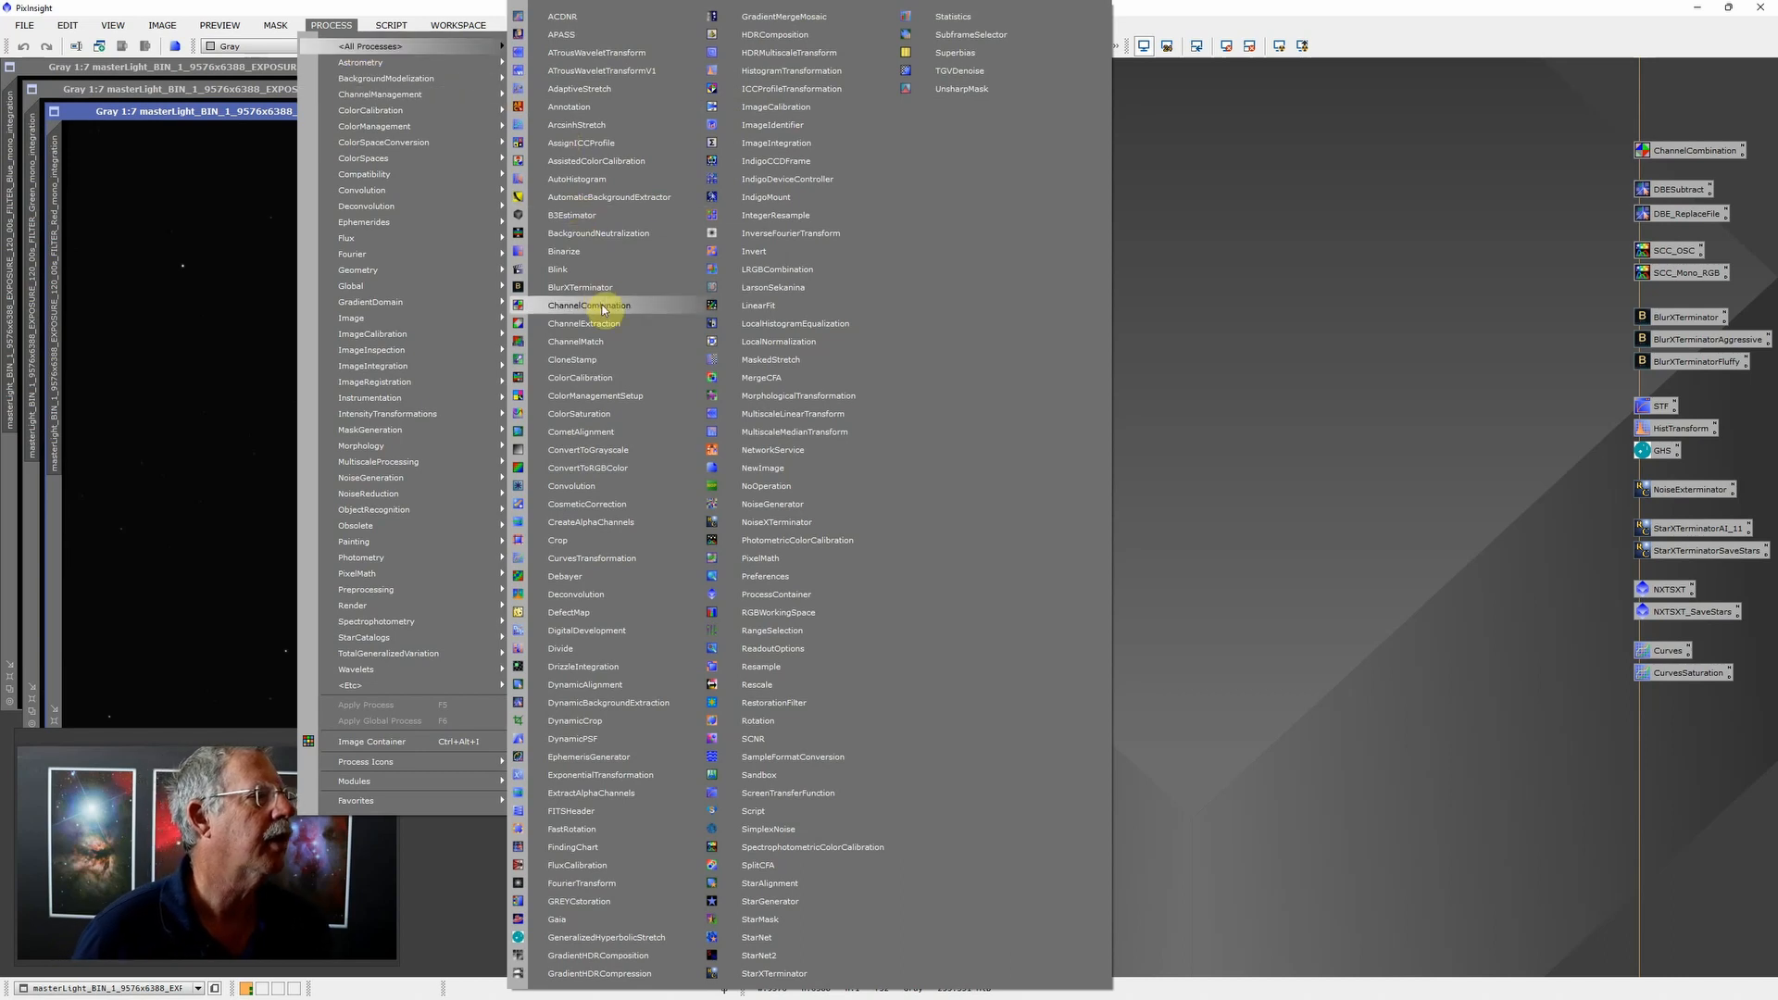
{"action": "left_click", "coordinate": [605, 308]}
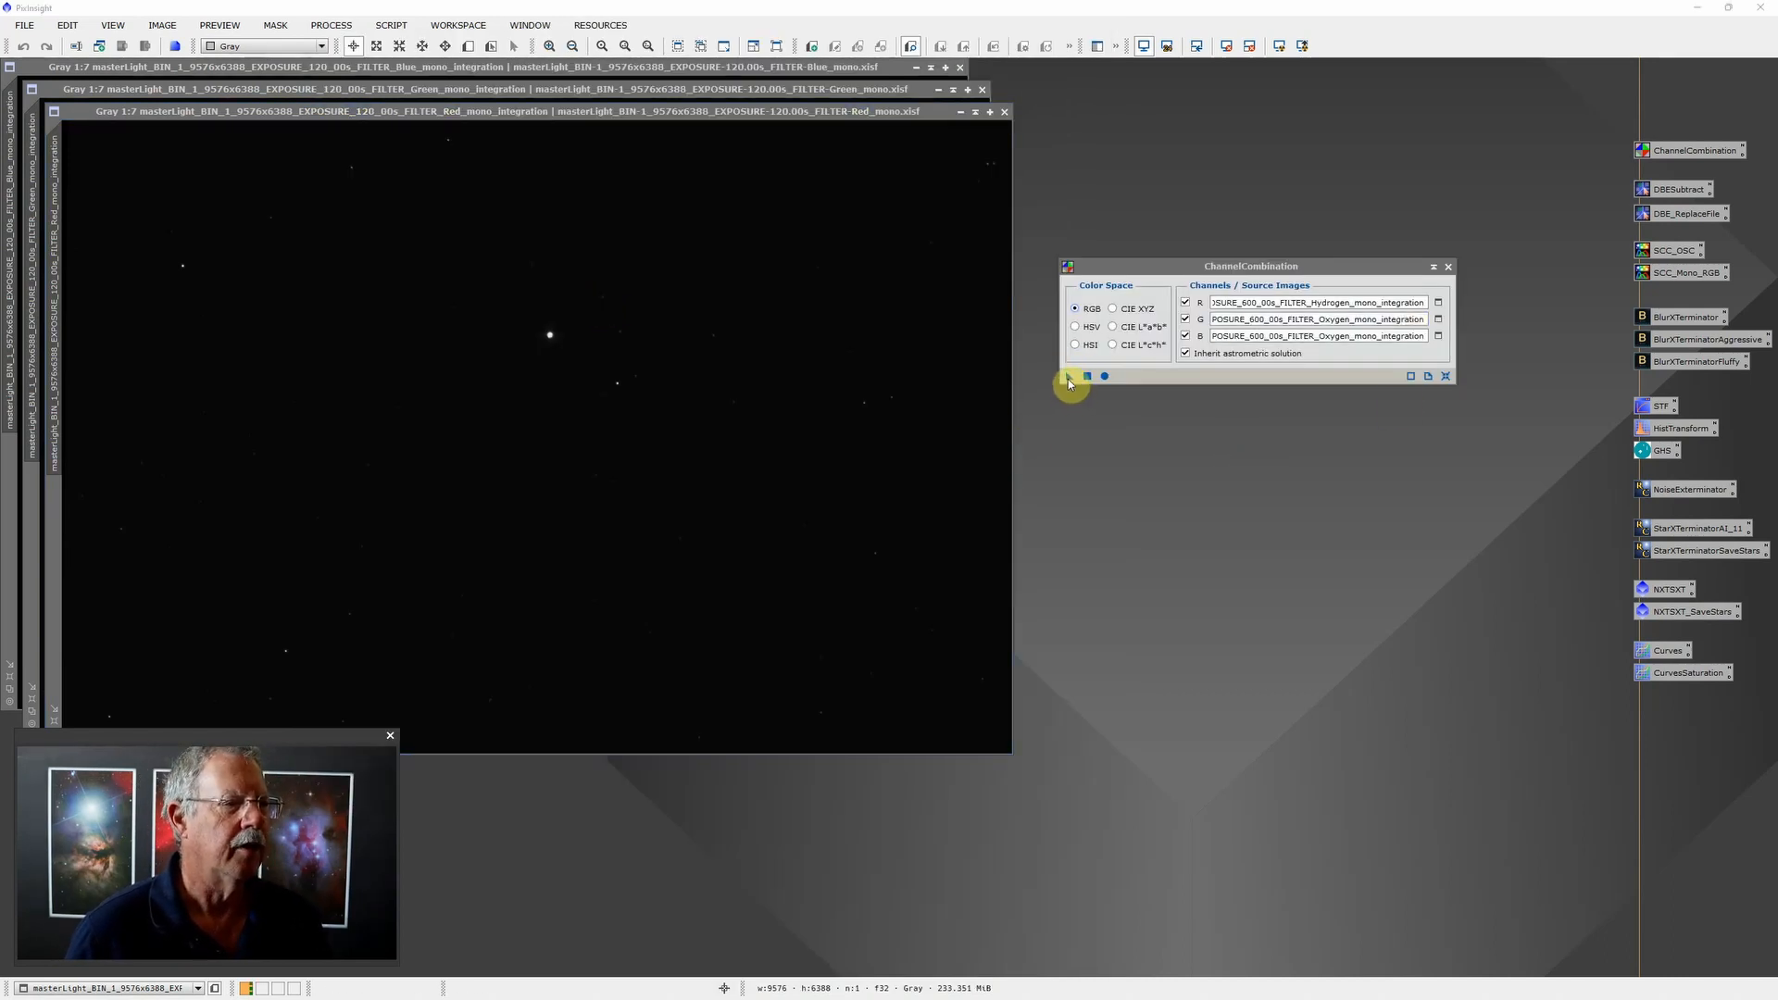
{"action": "left_click_drag", "start_coordinate": [1068, 376], "coordinate": [1182, 508]}
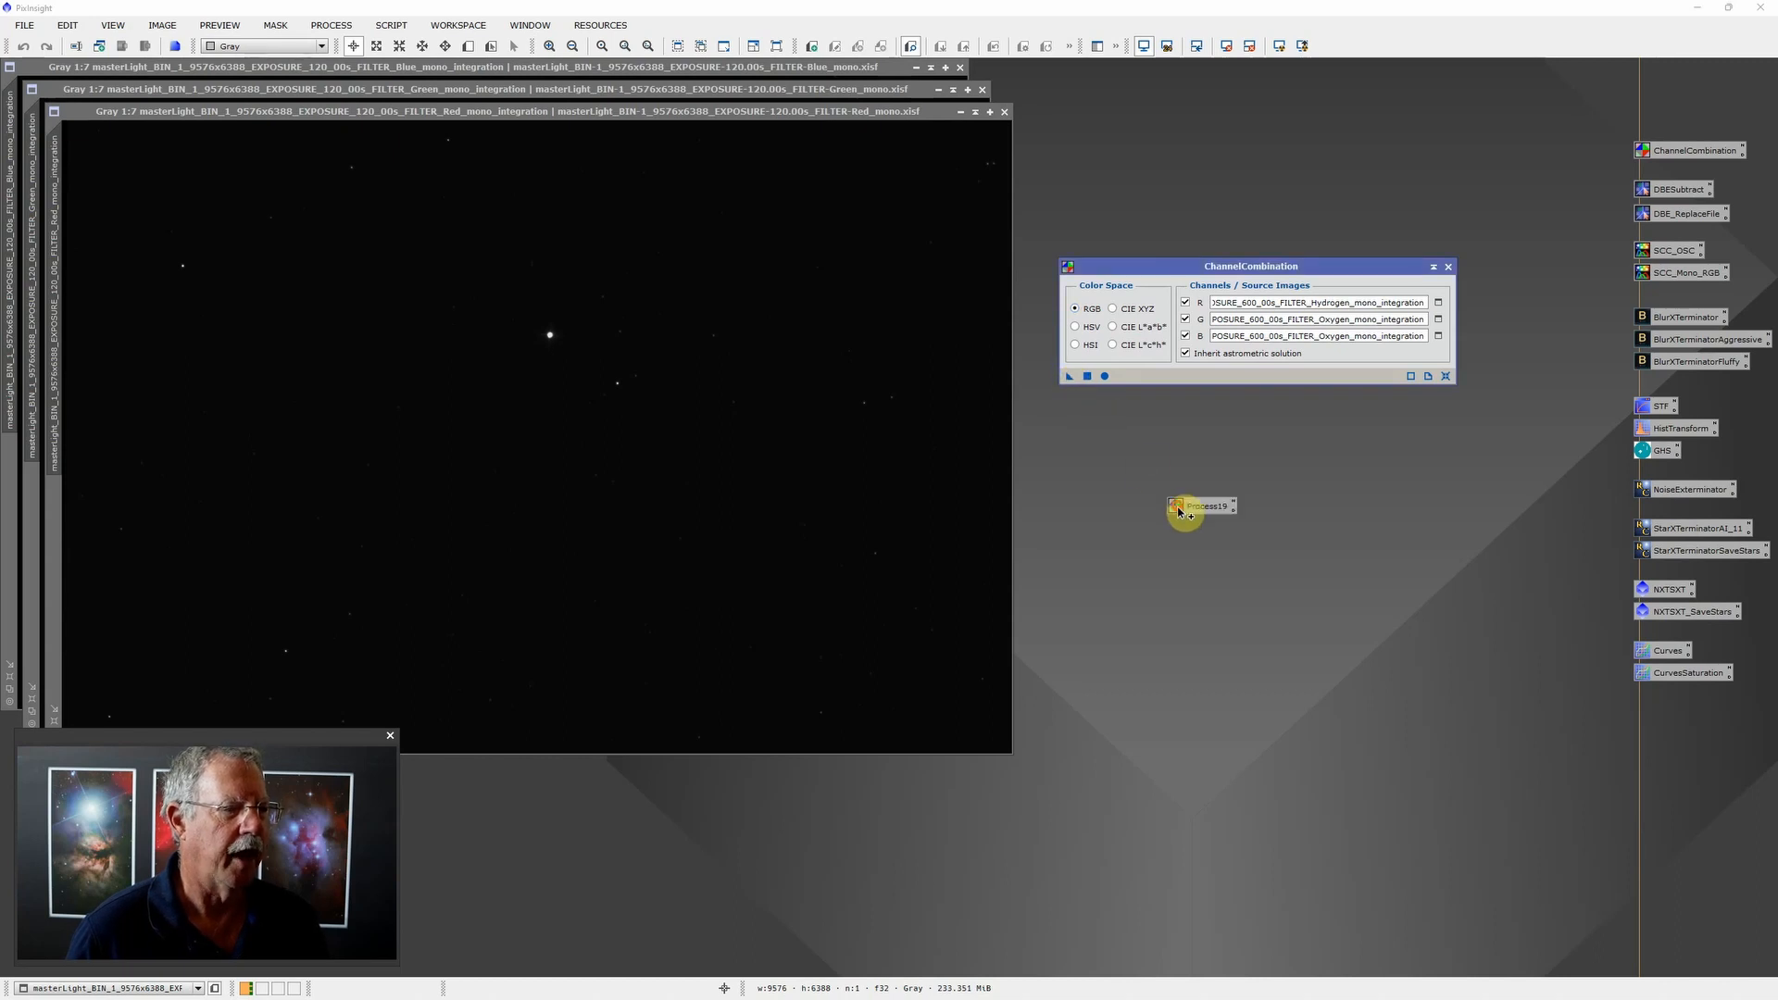
{"action": "left_click", "coordinate": [1234, 505]}
{"action": "left_click", "coordinate": [1037, 527]}
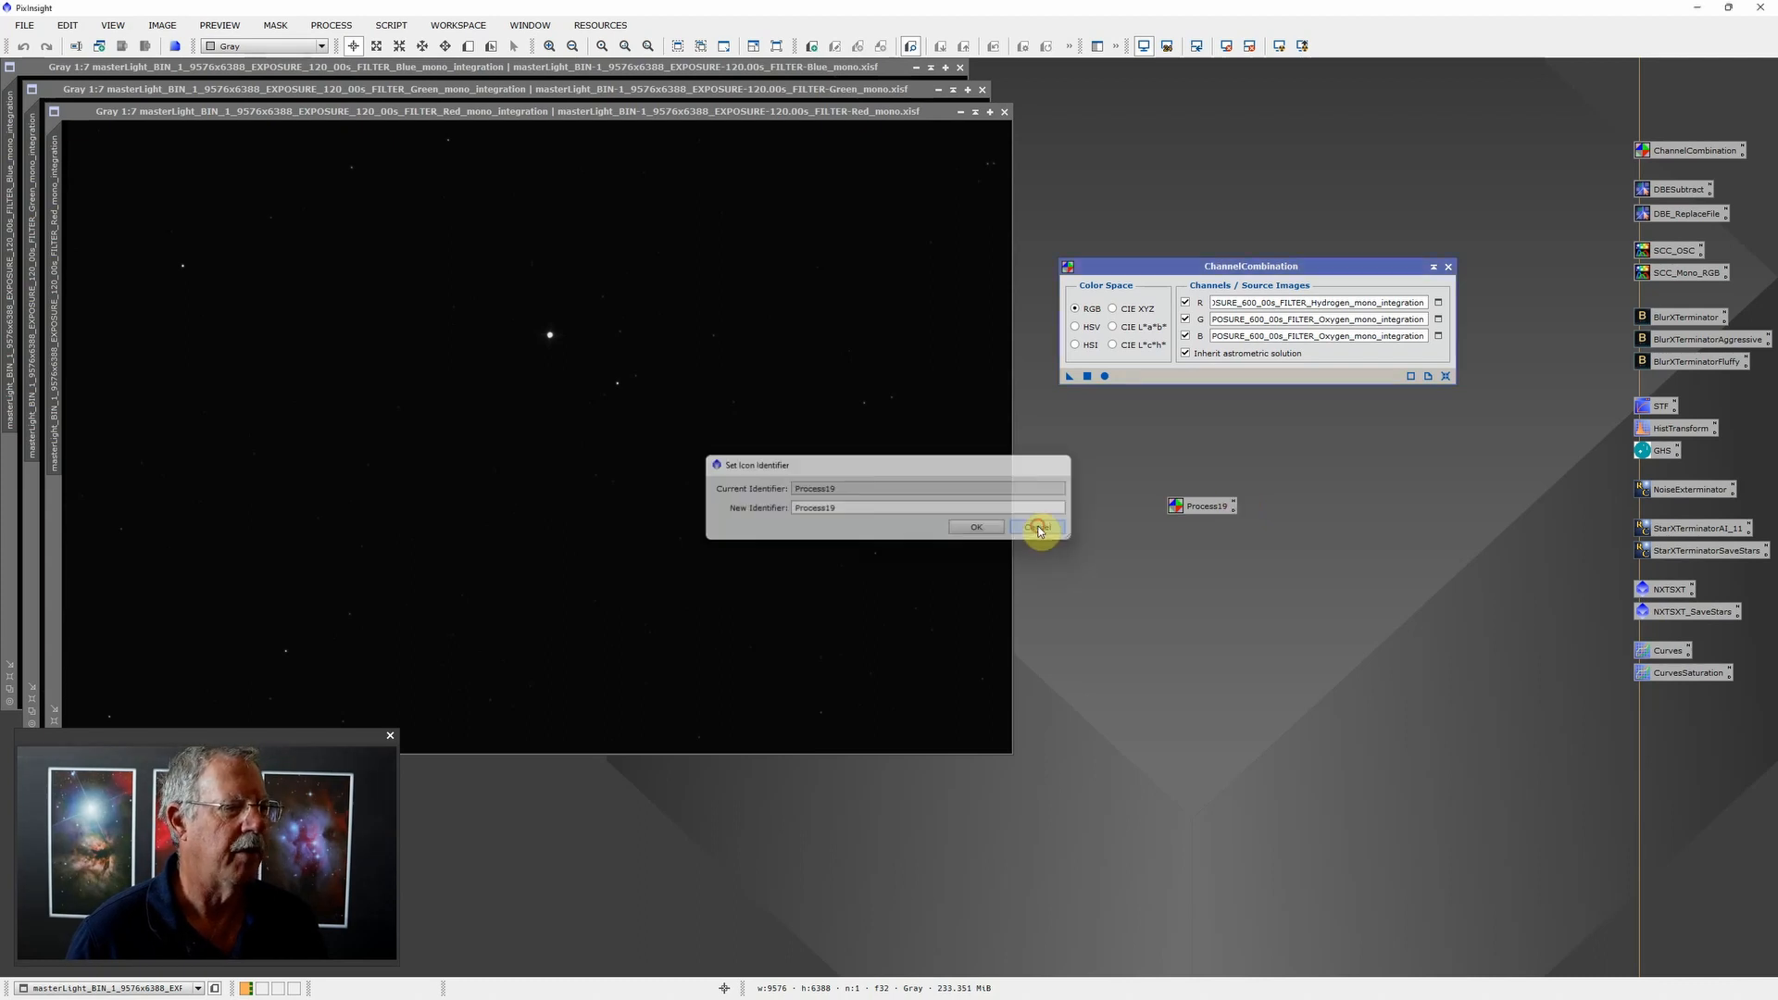
{"action": "left_click_drag", "start_coordinate": [1200, 507], "coordinate": [1347, 230]}
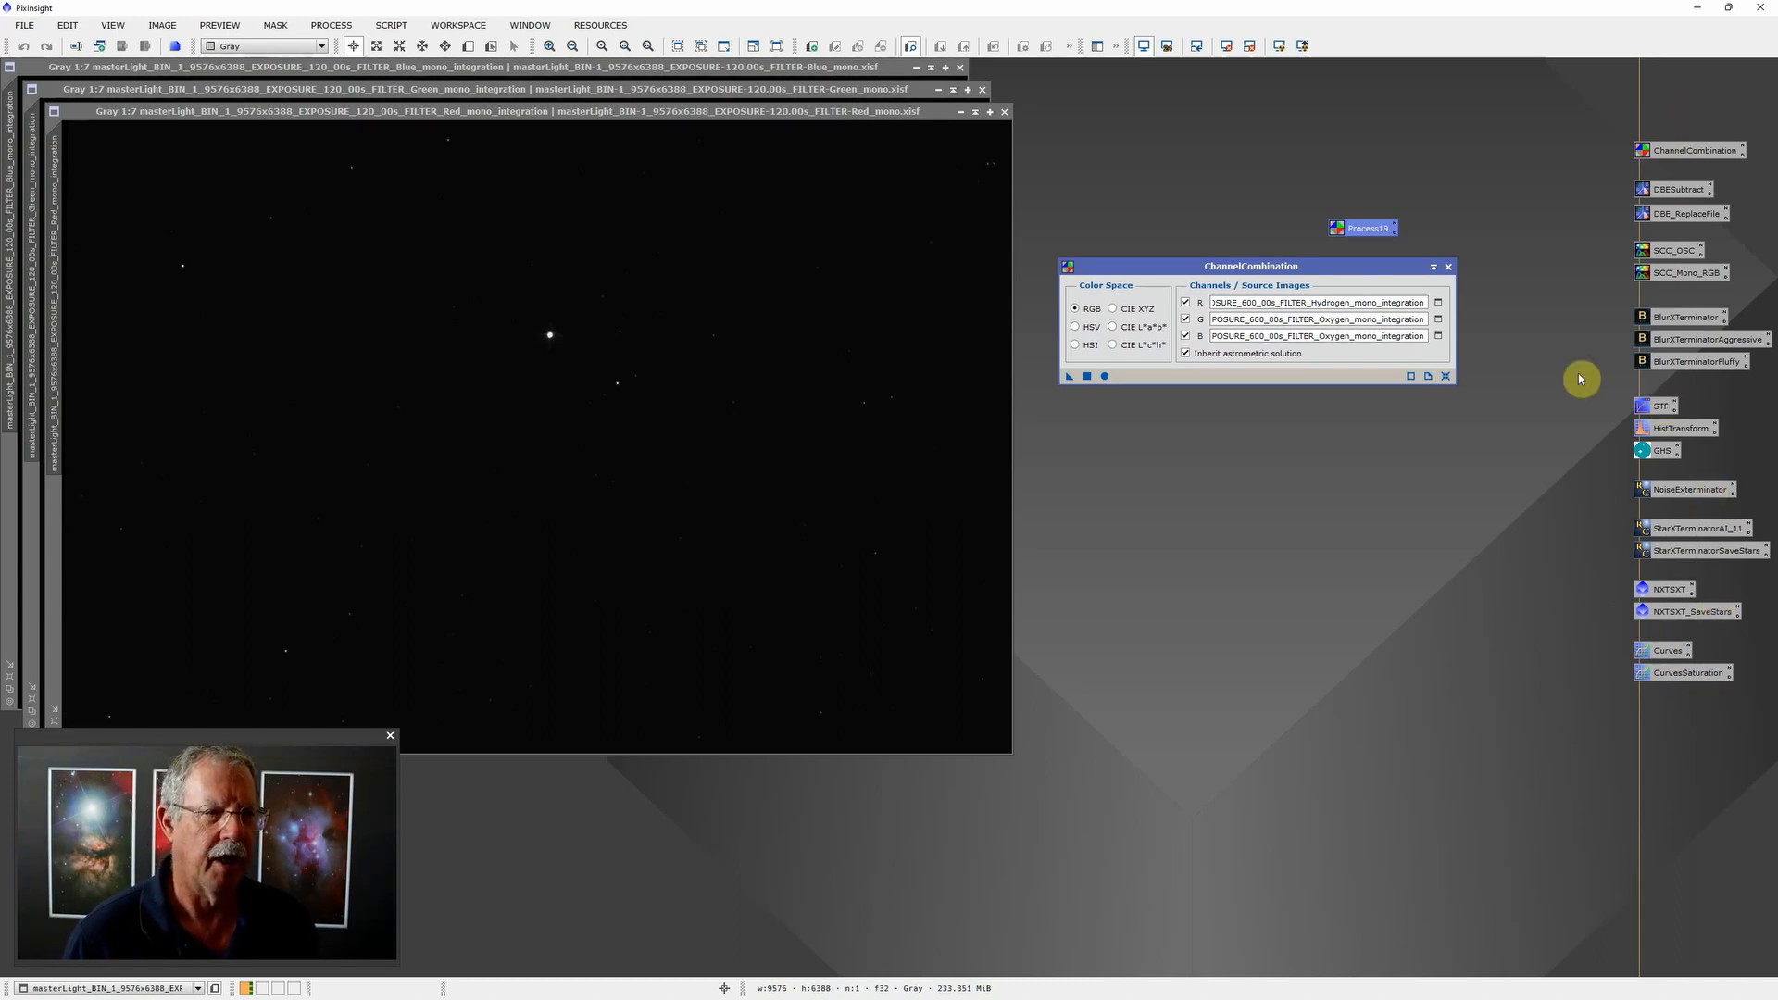
{"action": "left_click", "coordinate": [1448, 265]}
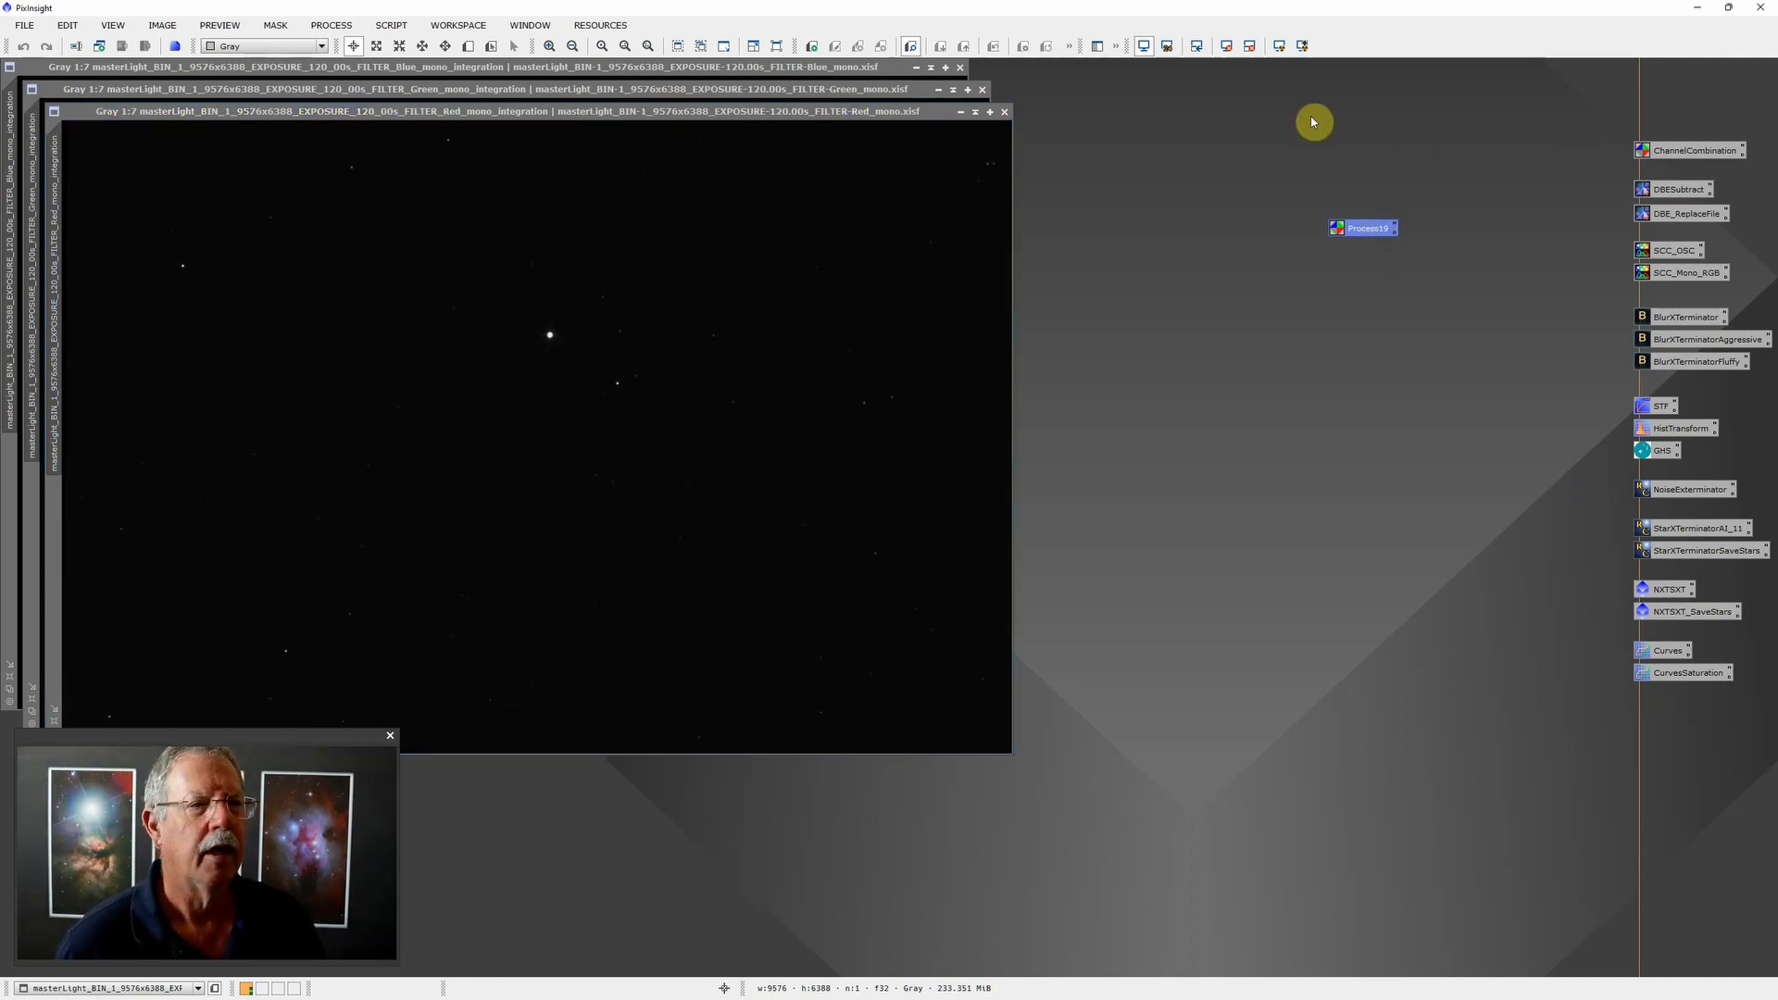
Step: Open the new ChannelCombination icon's rename dialog, cancel it, and delete that icon from the workspace
{"action": "left_click", "coordinate": [1360, 233]}
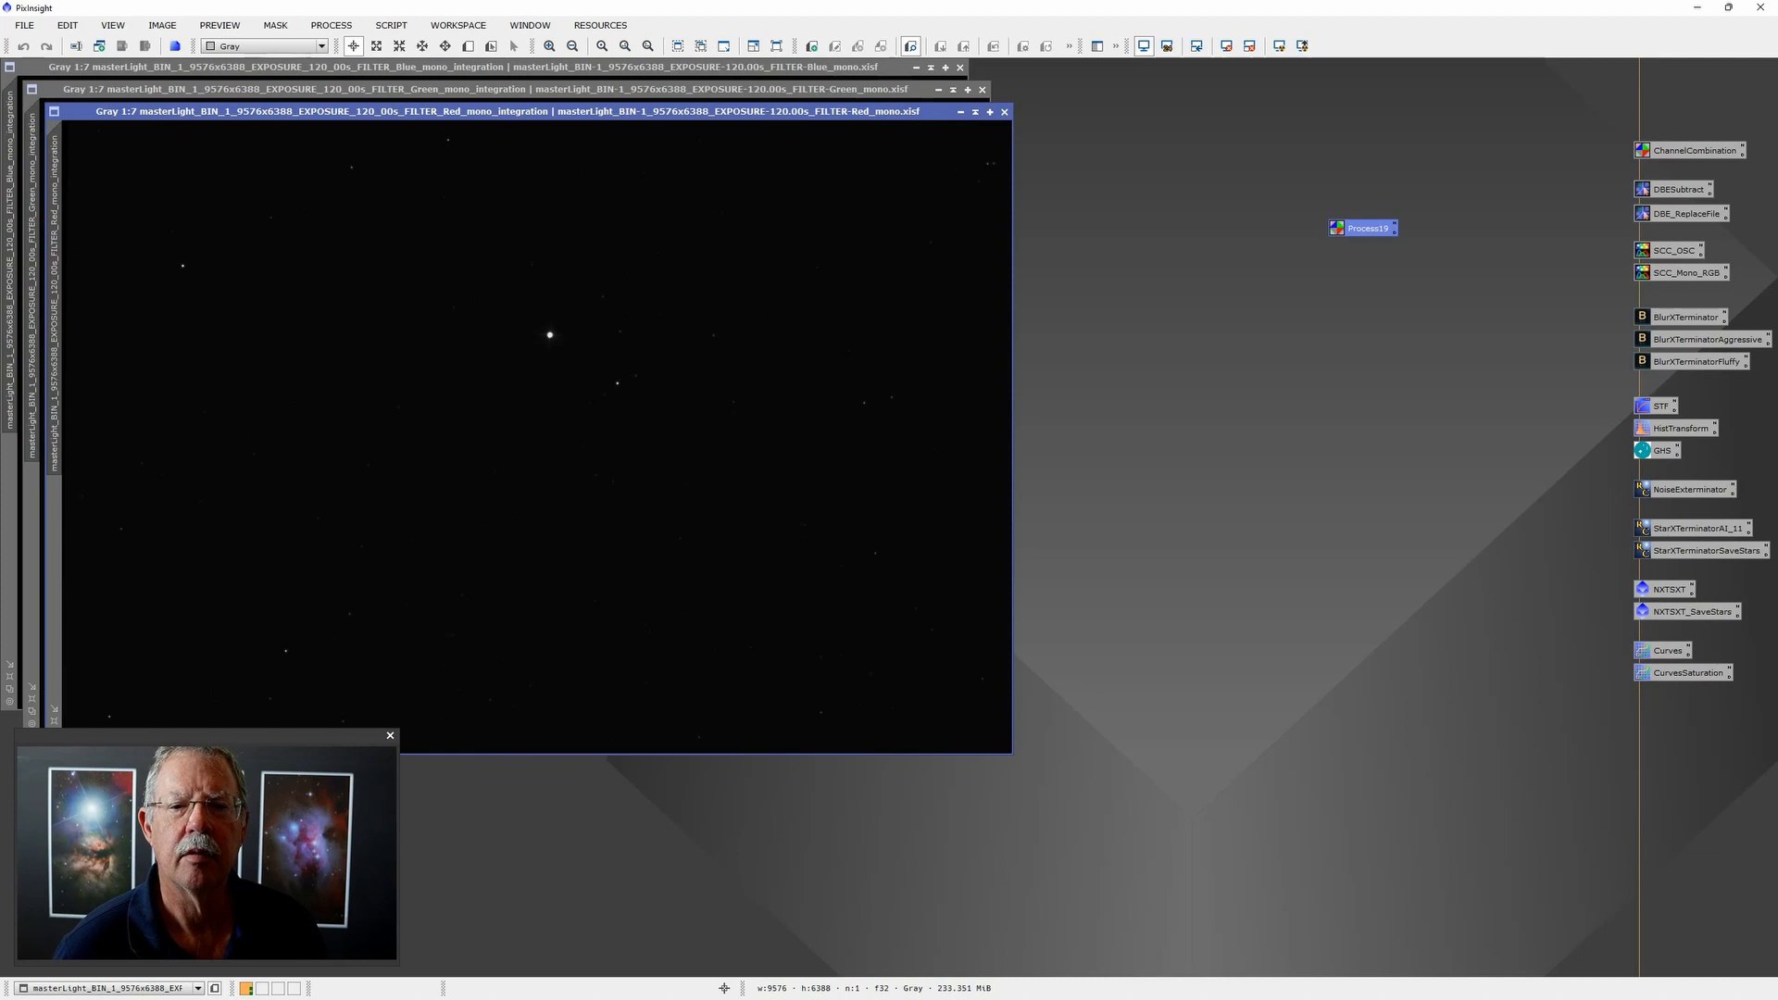
{"action": "double_click", "coordinate": [1392, 227]}
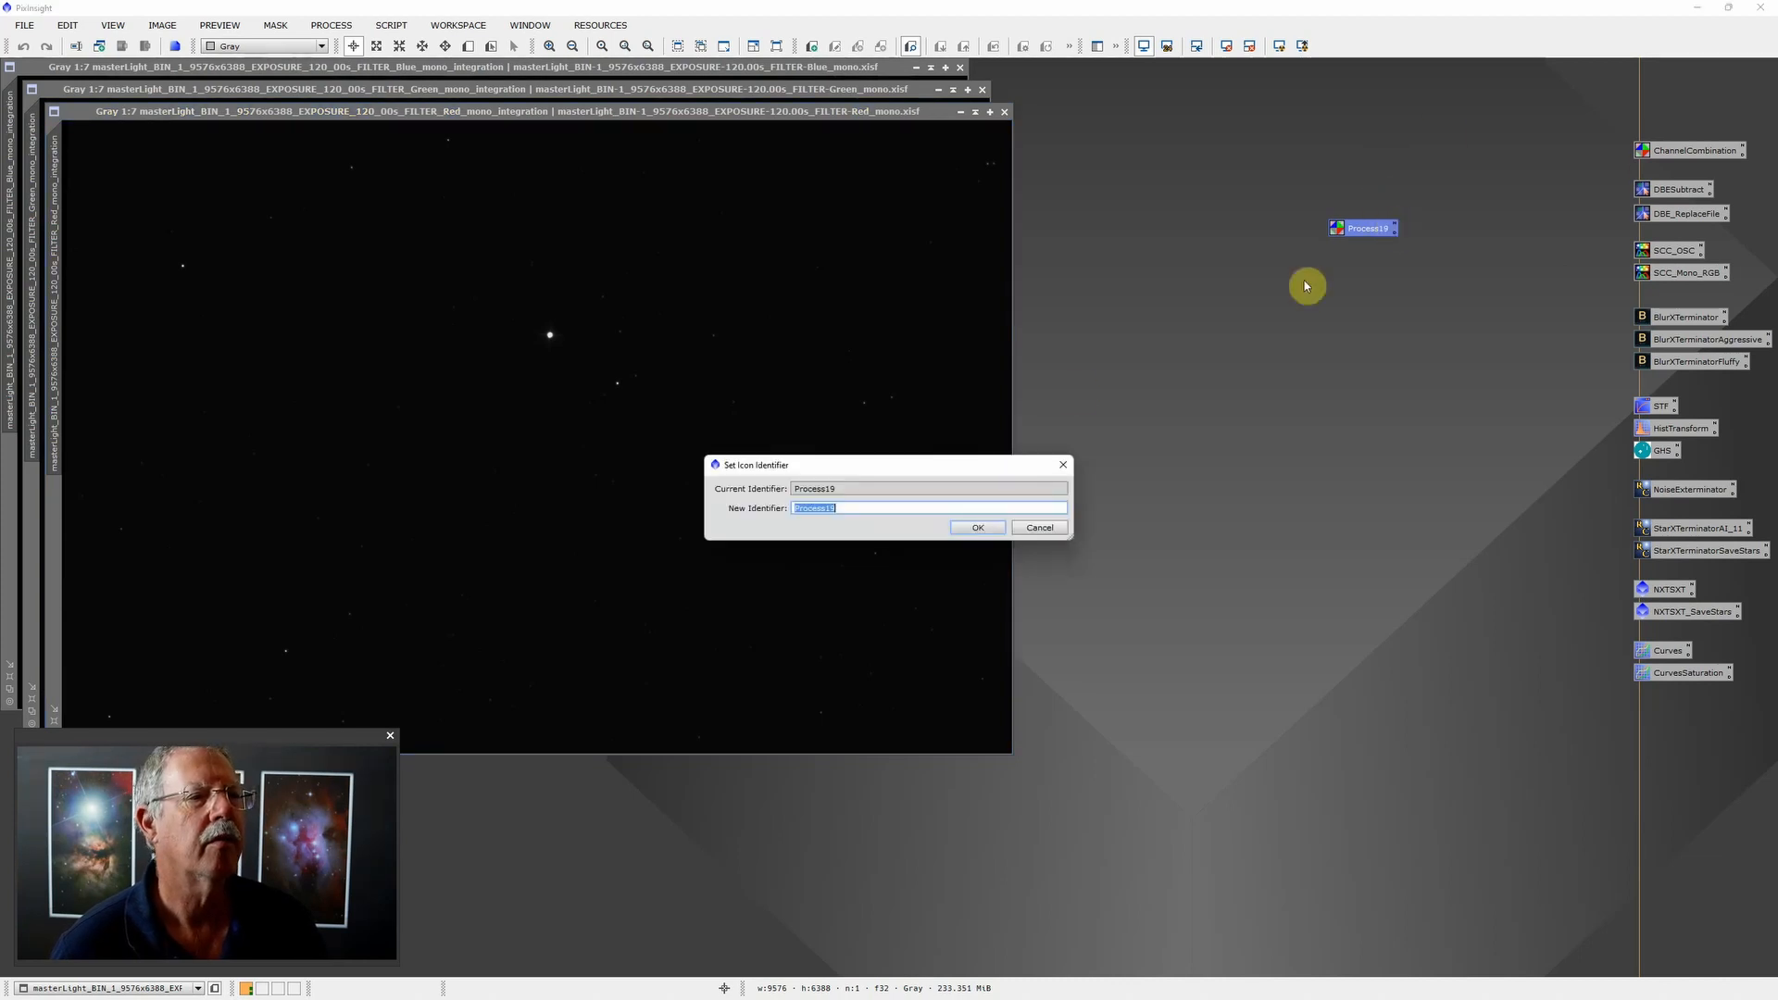
{"action": "left_click", "coordinate": [1039, 527]}
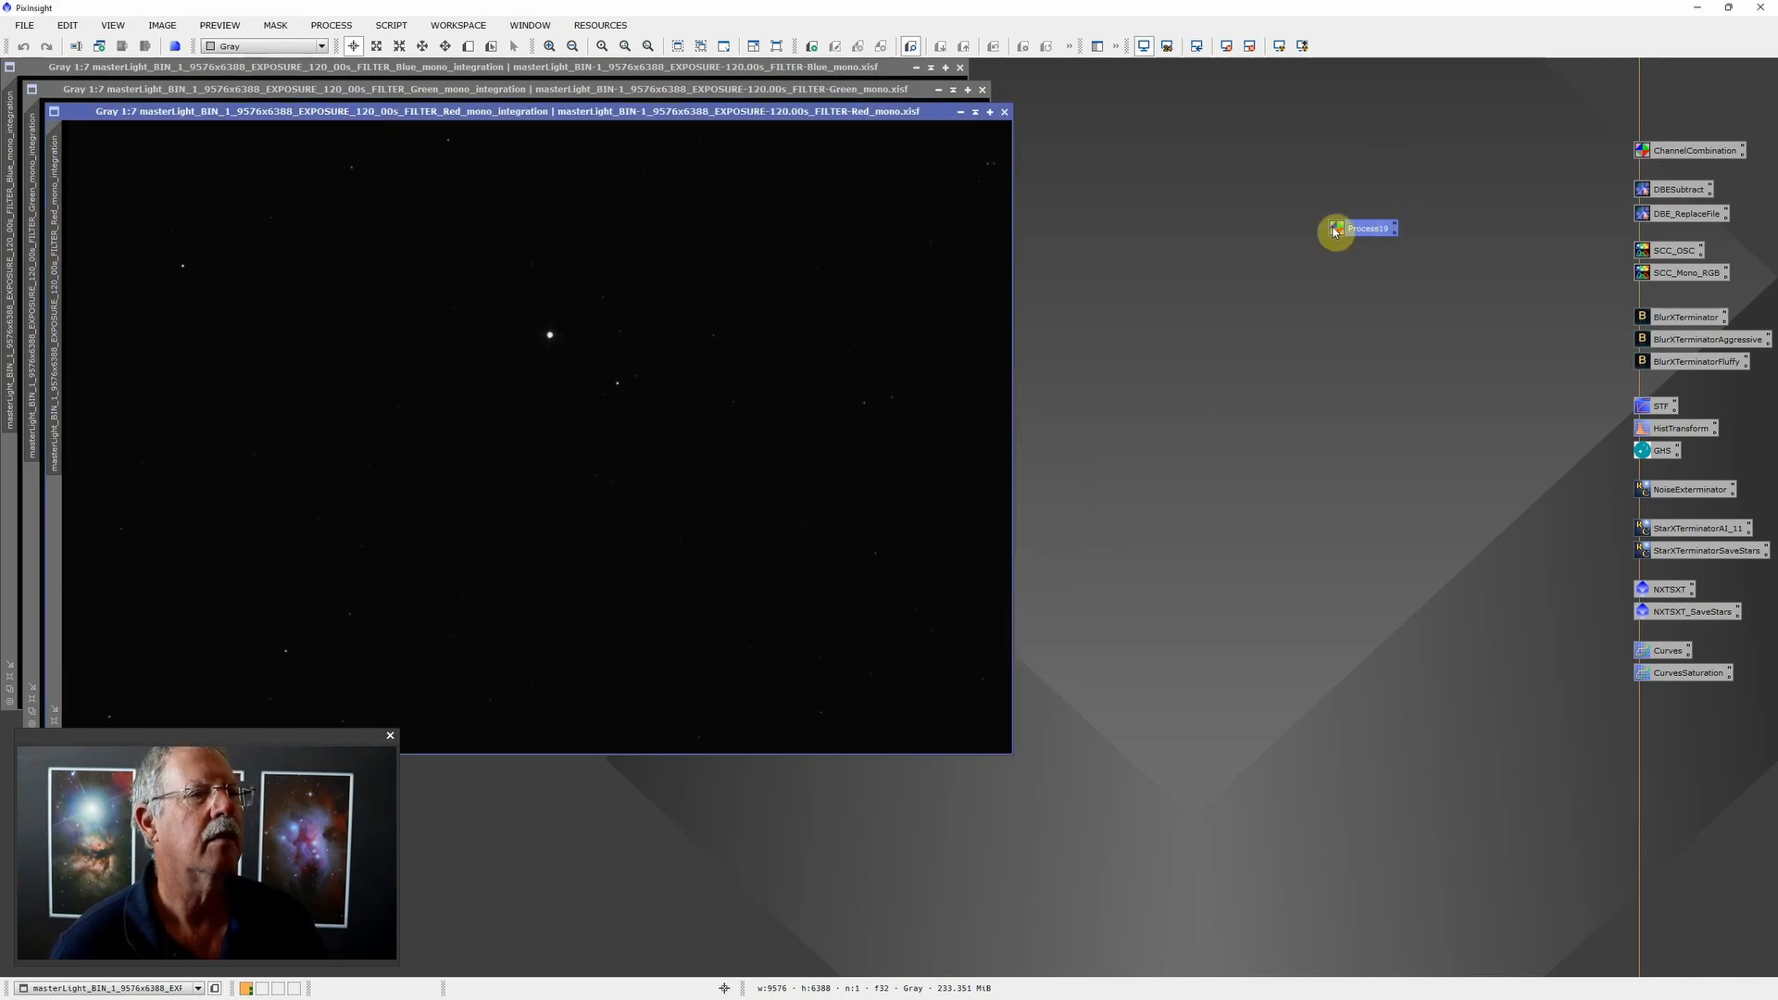
{"action": "right_click", "coordinate": [1334, 231]}
{"action": "left_click", "coordinate": [1341, 450]}
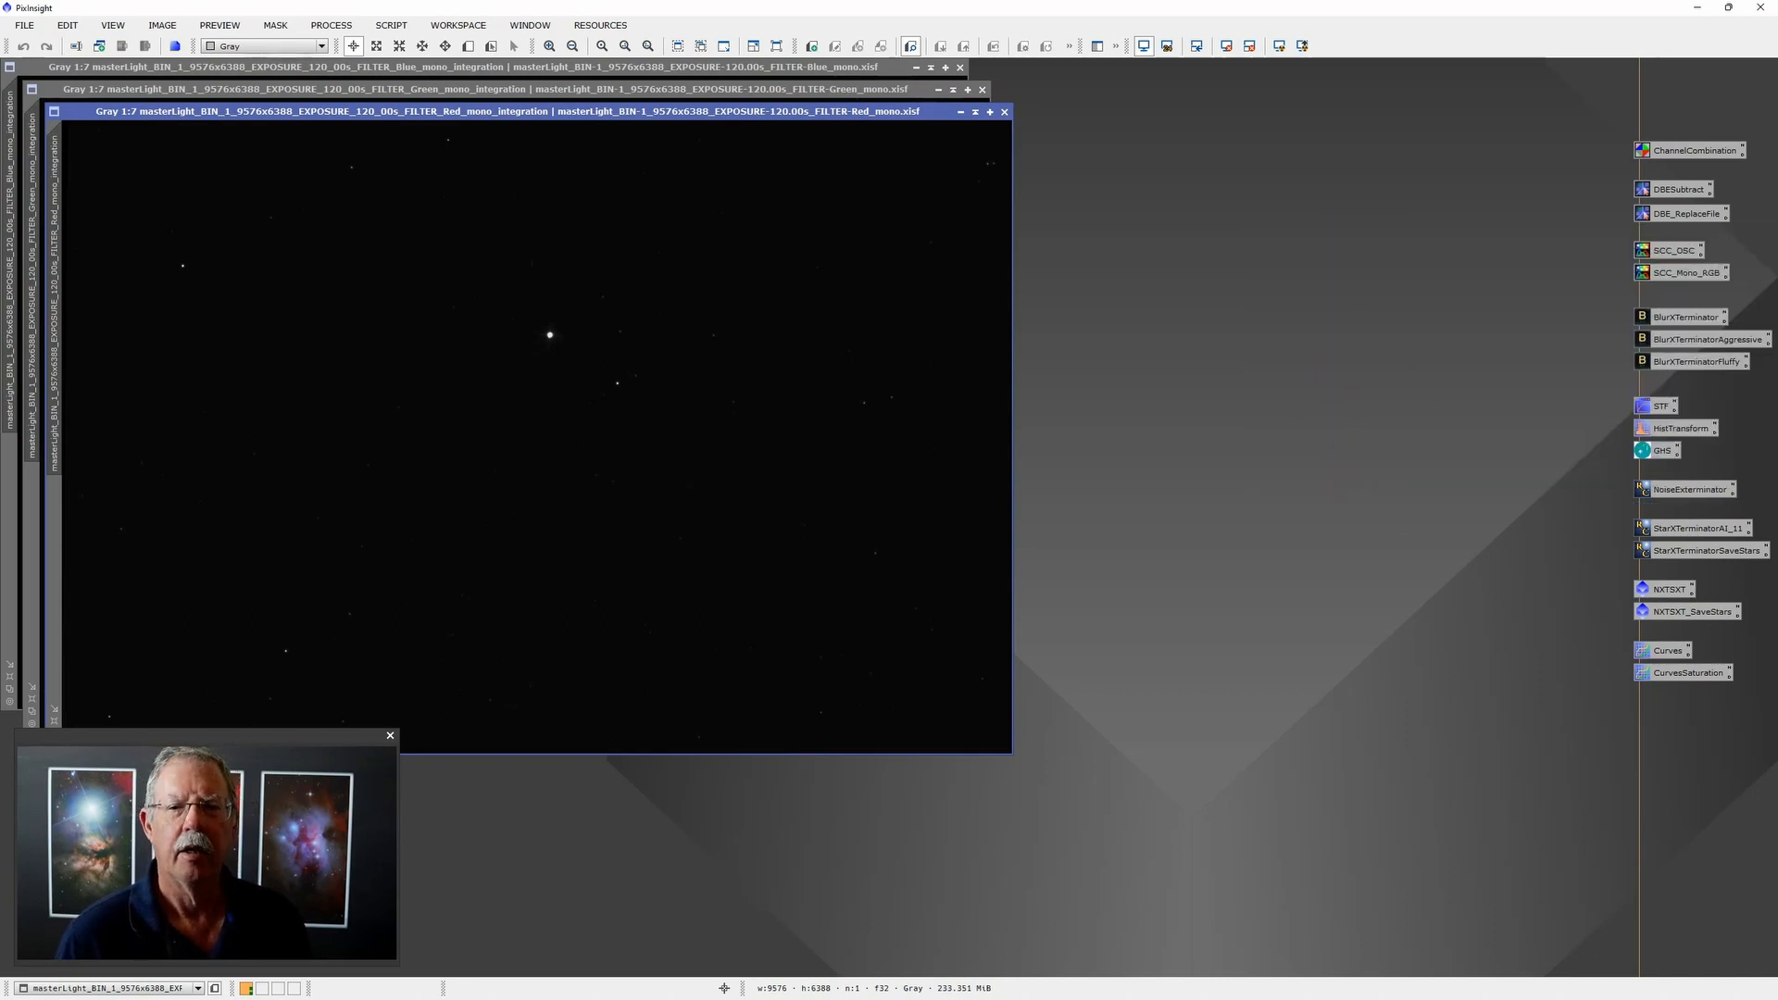
Step: Combine the red, green and blue mono masters into one RGB image with ChannelCombination, assigning each to its matching channel
{"action": "double_click", "coordinate": [1687, 152]}
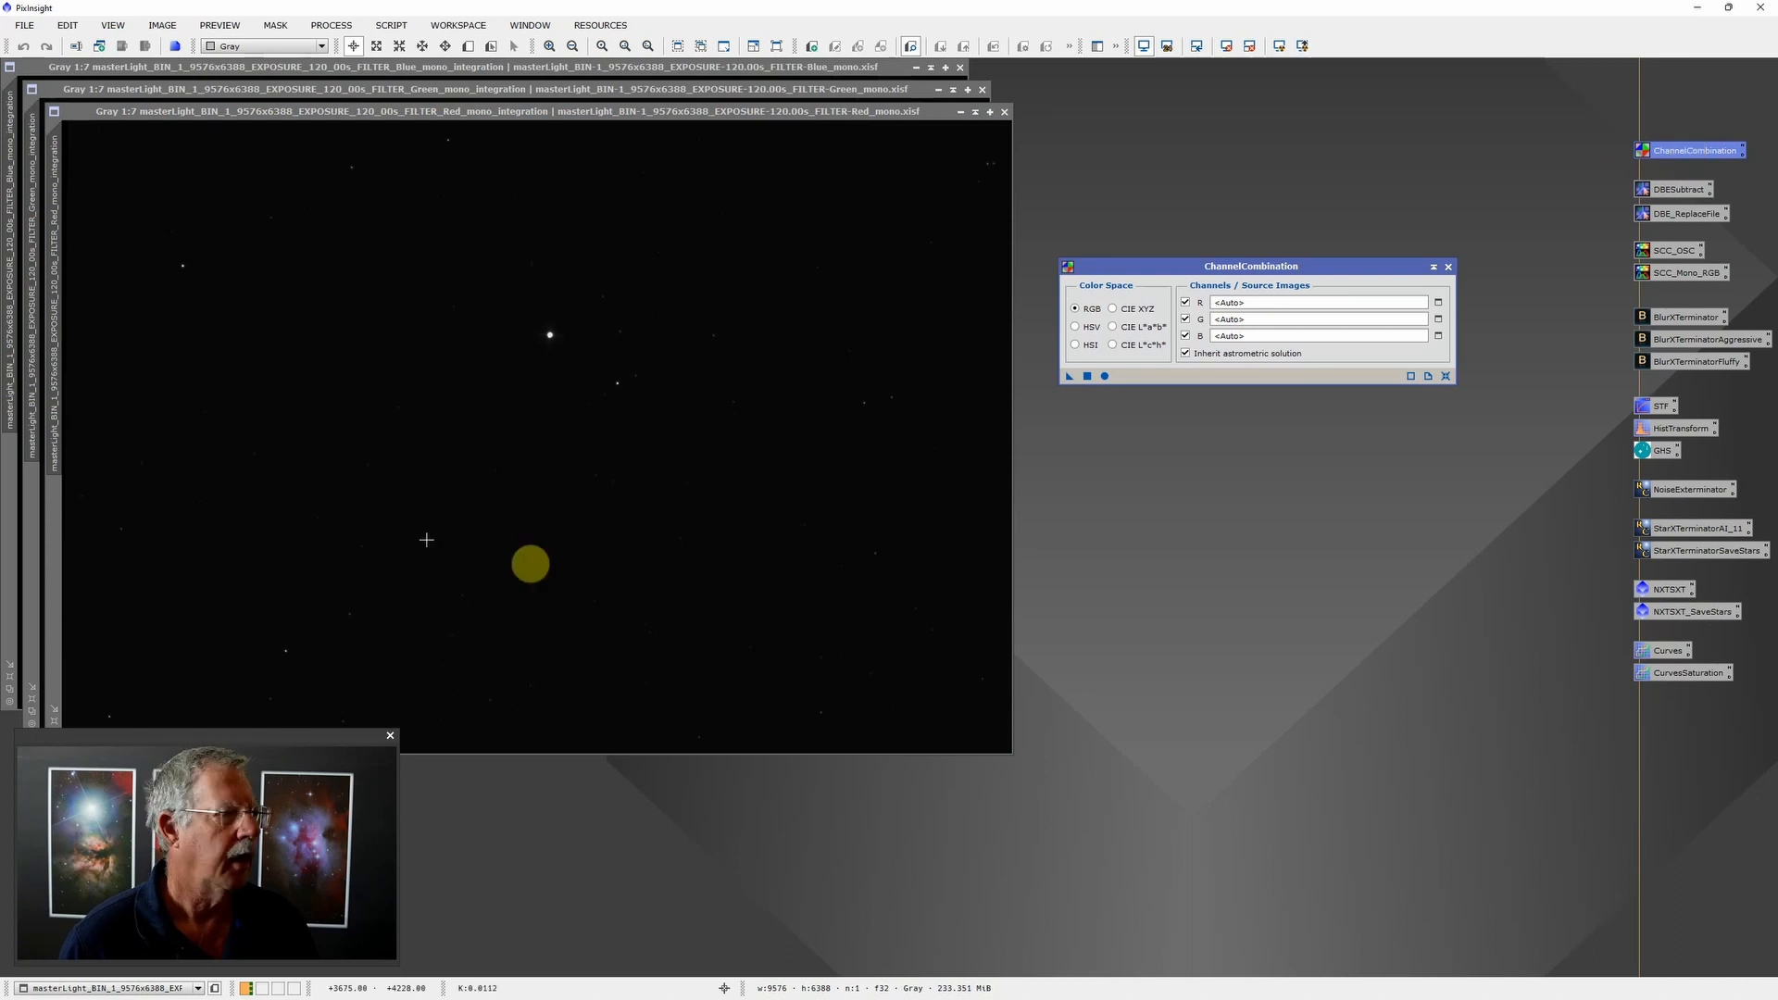
{"action": "left_click_drag", "start_coordinate": [58, 229], "coordinate": [1320, 305]}
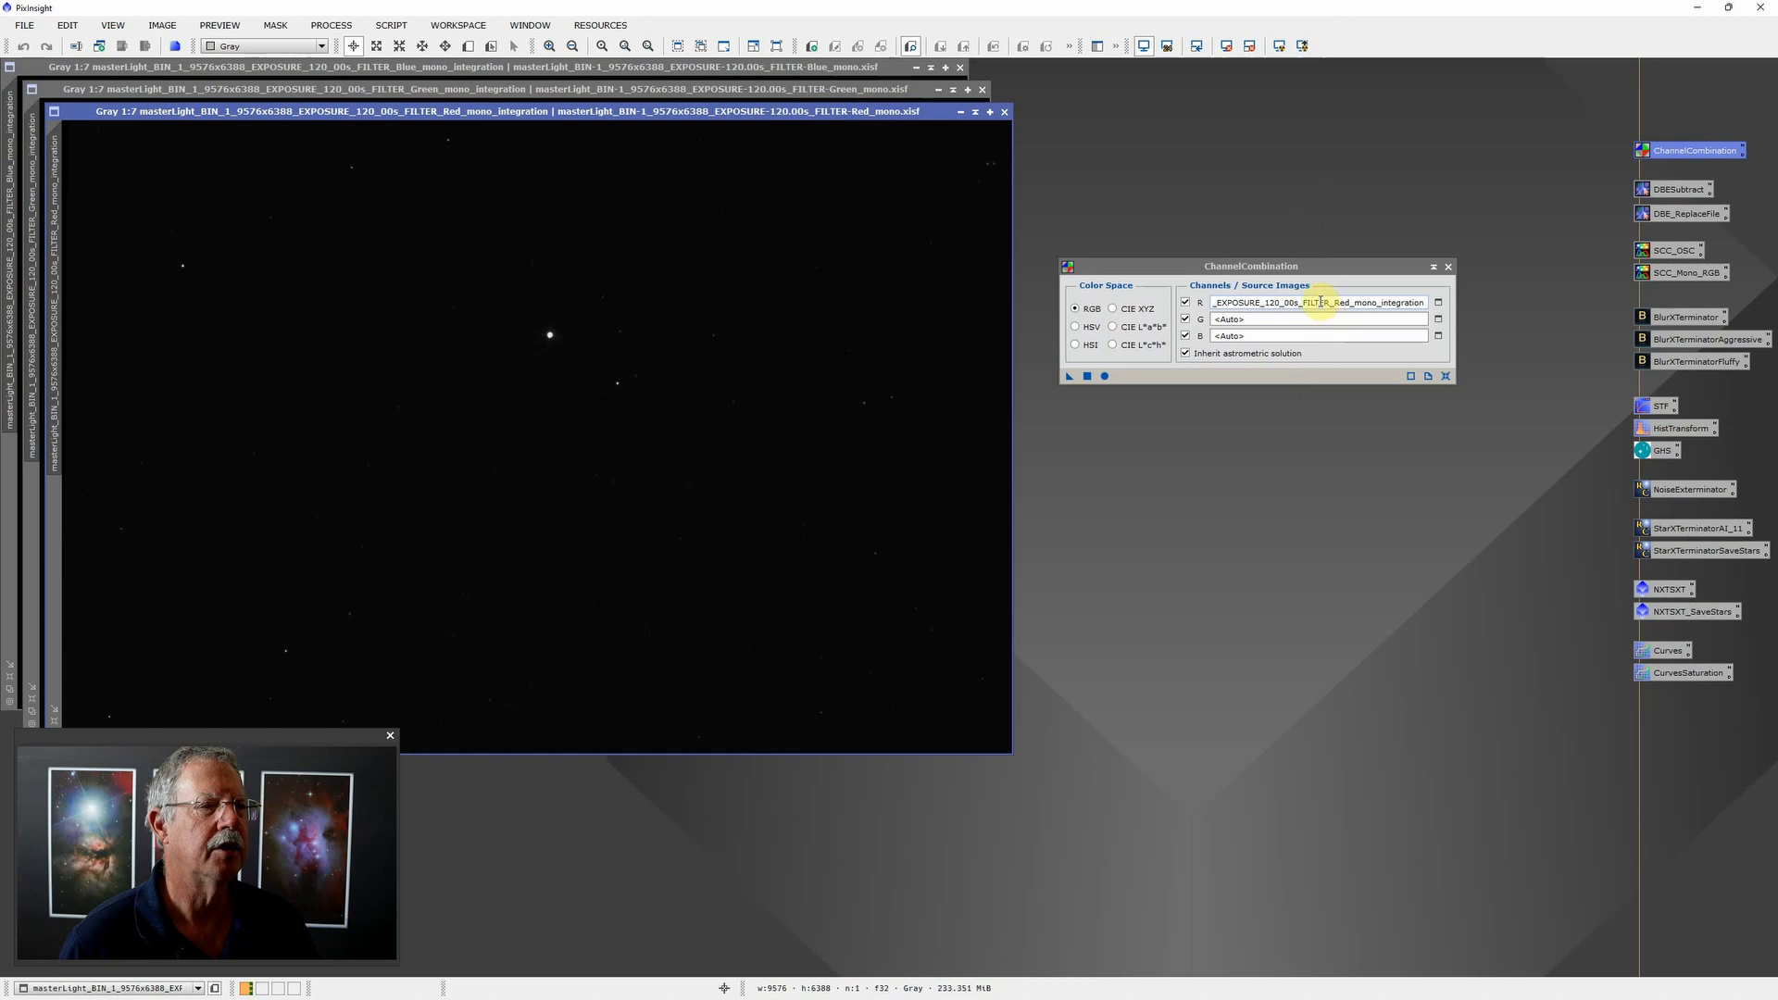
{"action": "left_click", "coordinate": [1439, 320]}
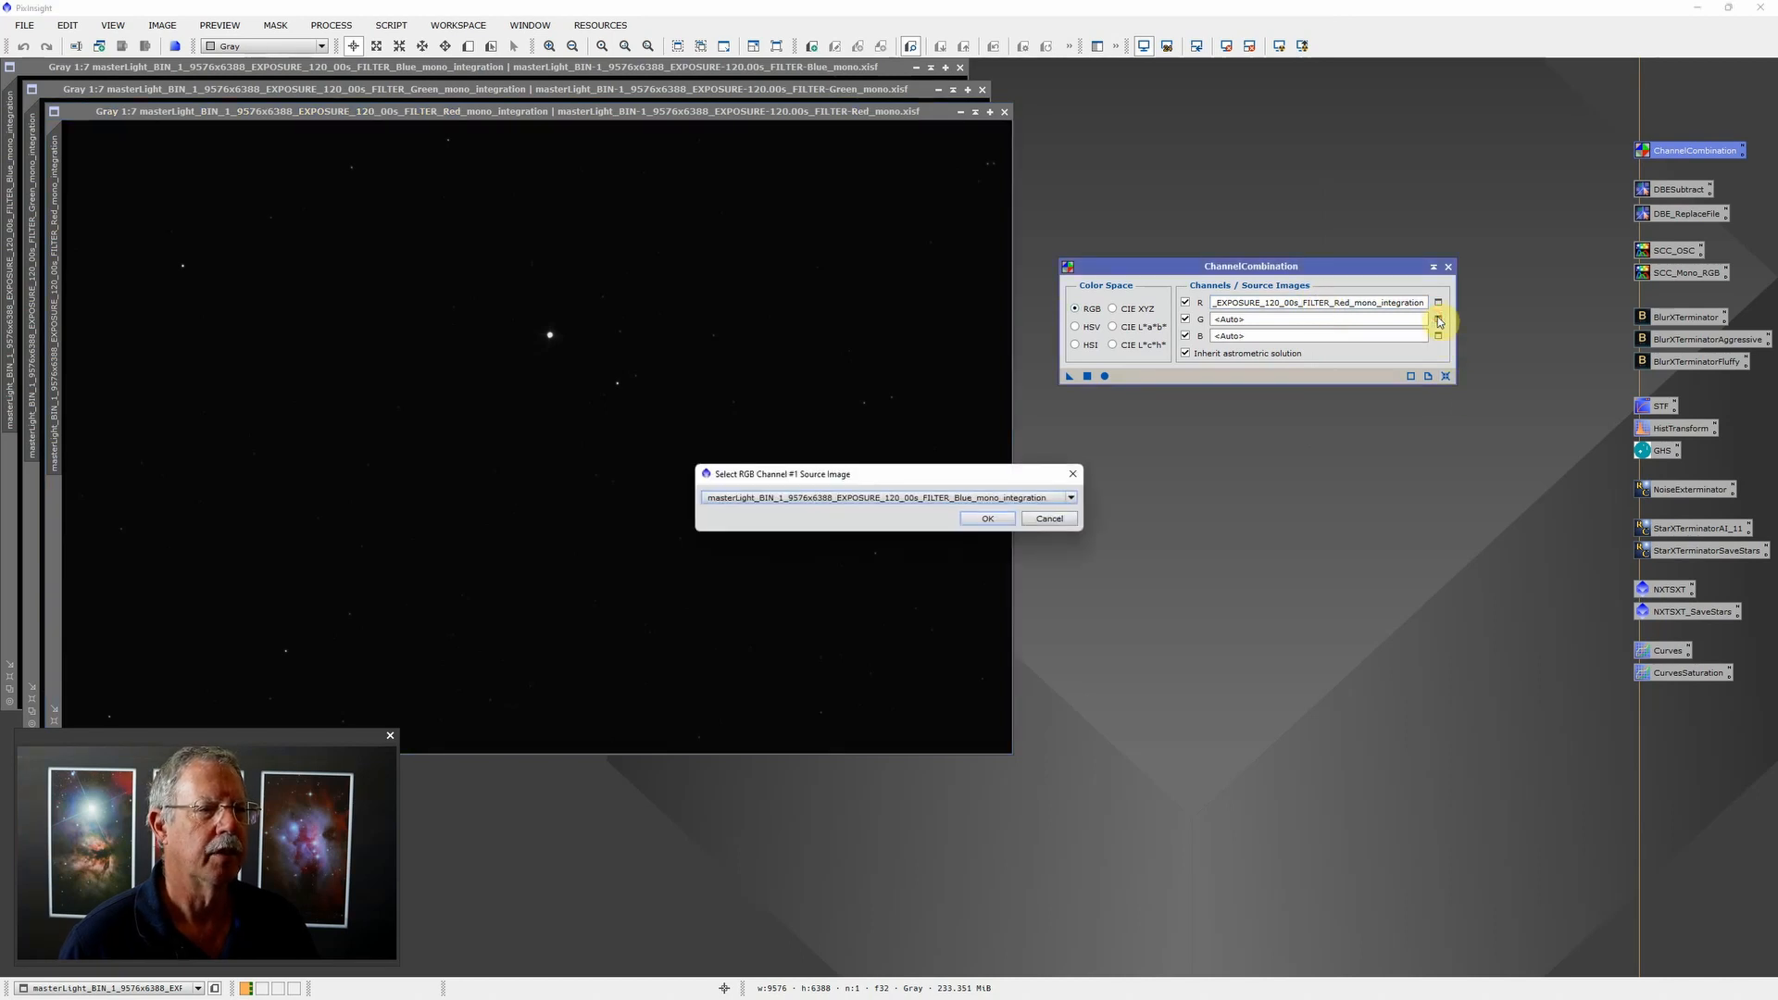
{"action": "left_click", "coordinate": [1070, 498]}
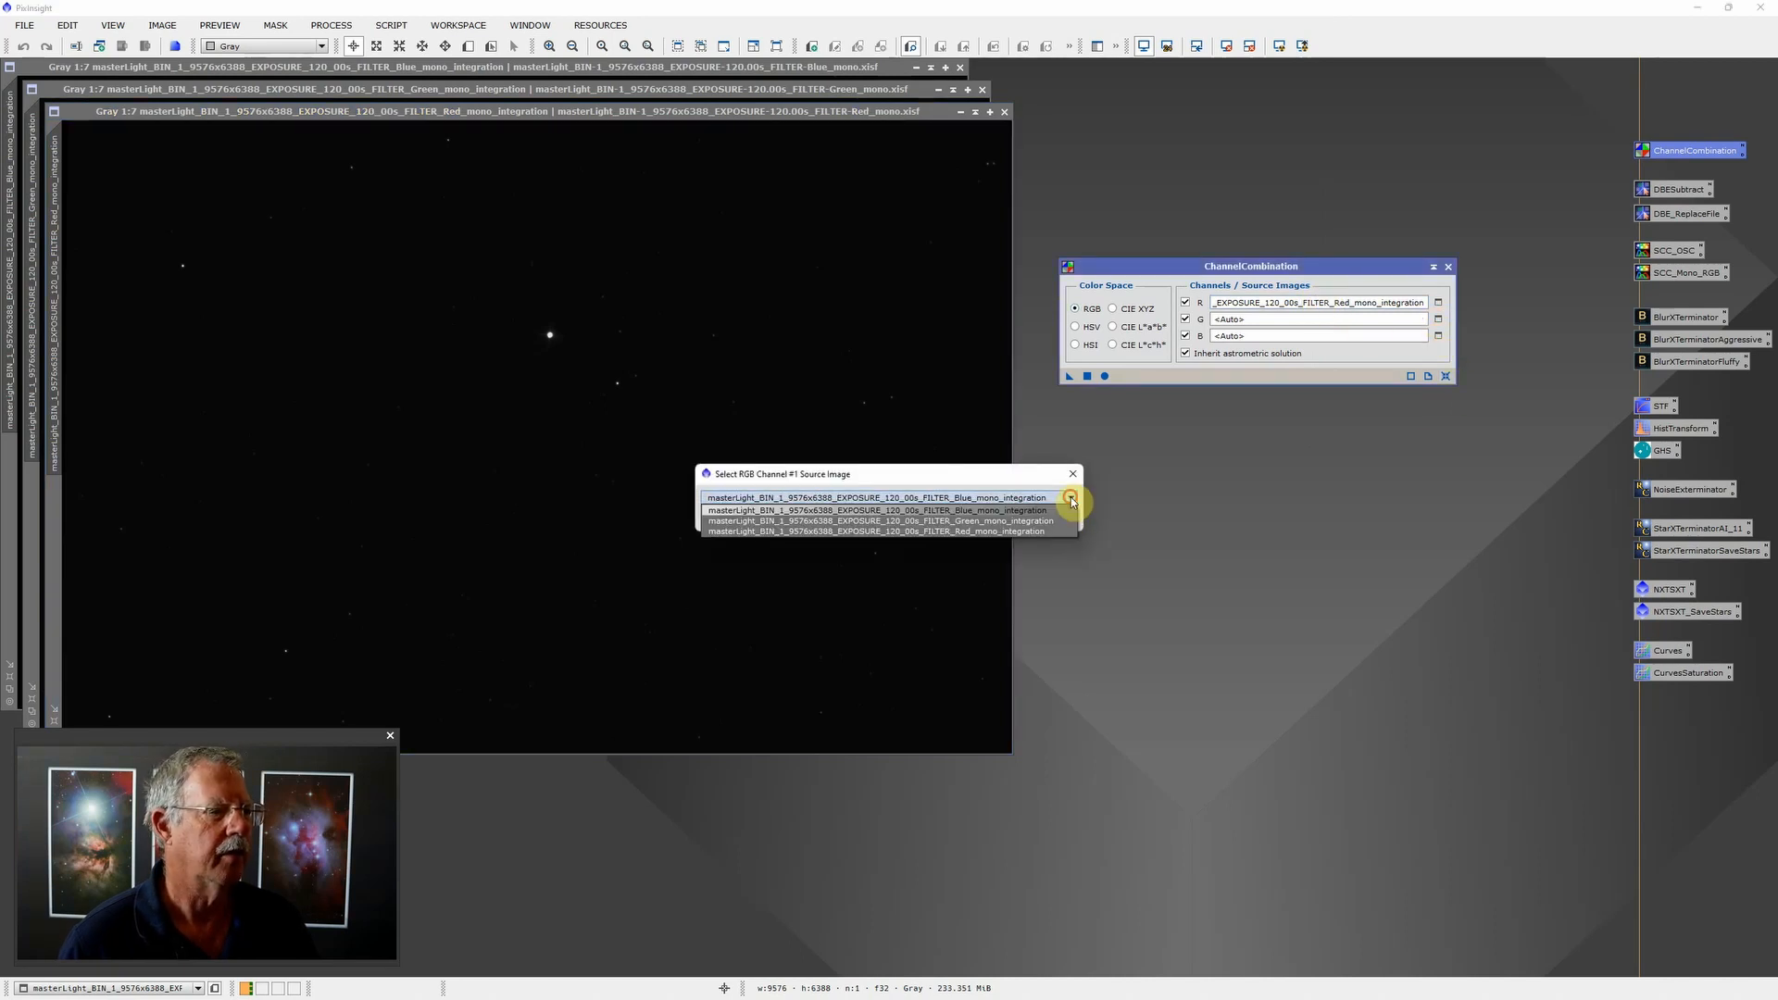
{"action": "left_click", "coordinate": [952, 517]}
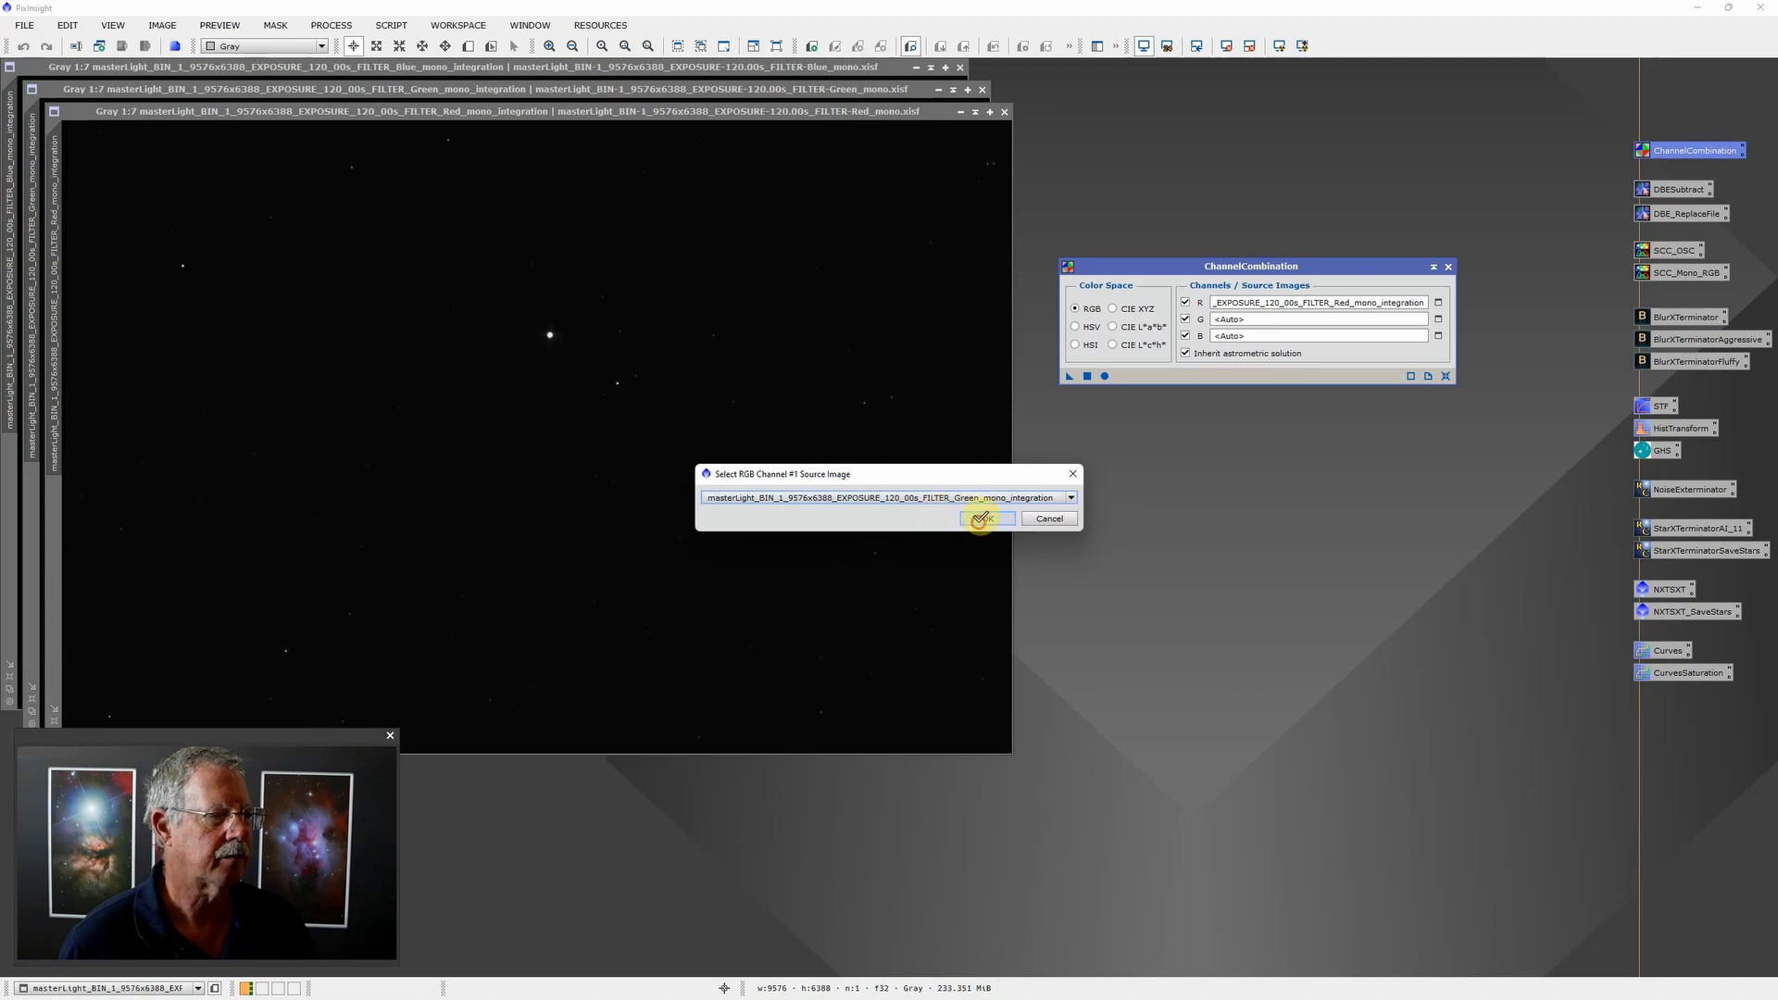
{"action": "left_click", "coordinate": [982, 518]}
{"action": "left_click_drag", "start_coordinate": [13, 174], "coordinate": [1296, 336]}
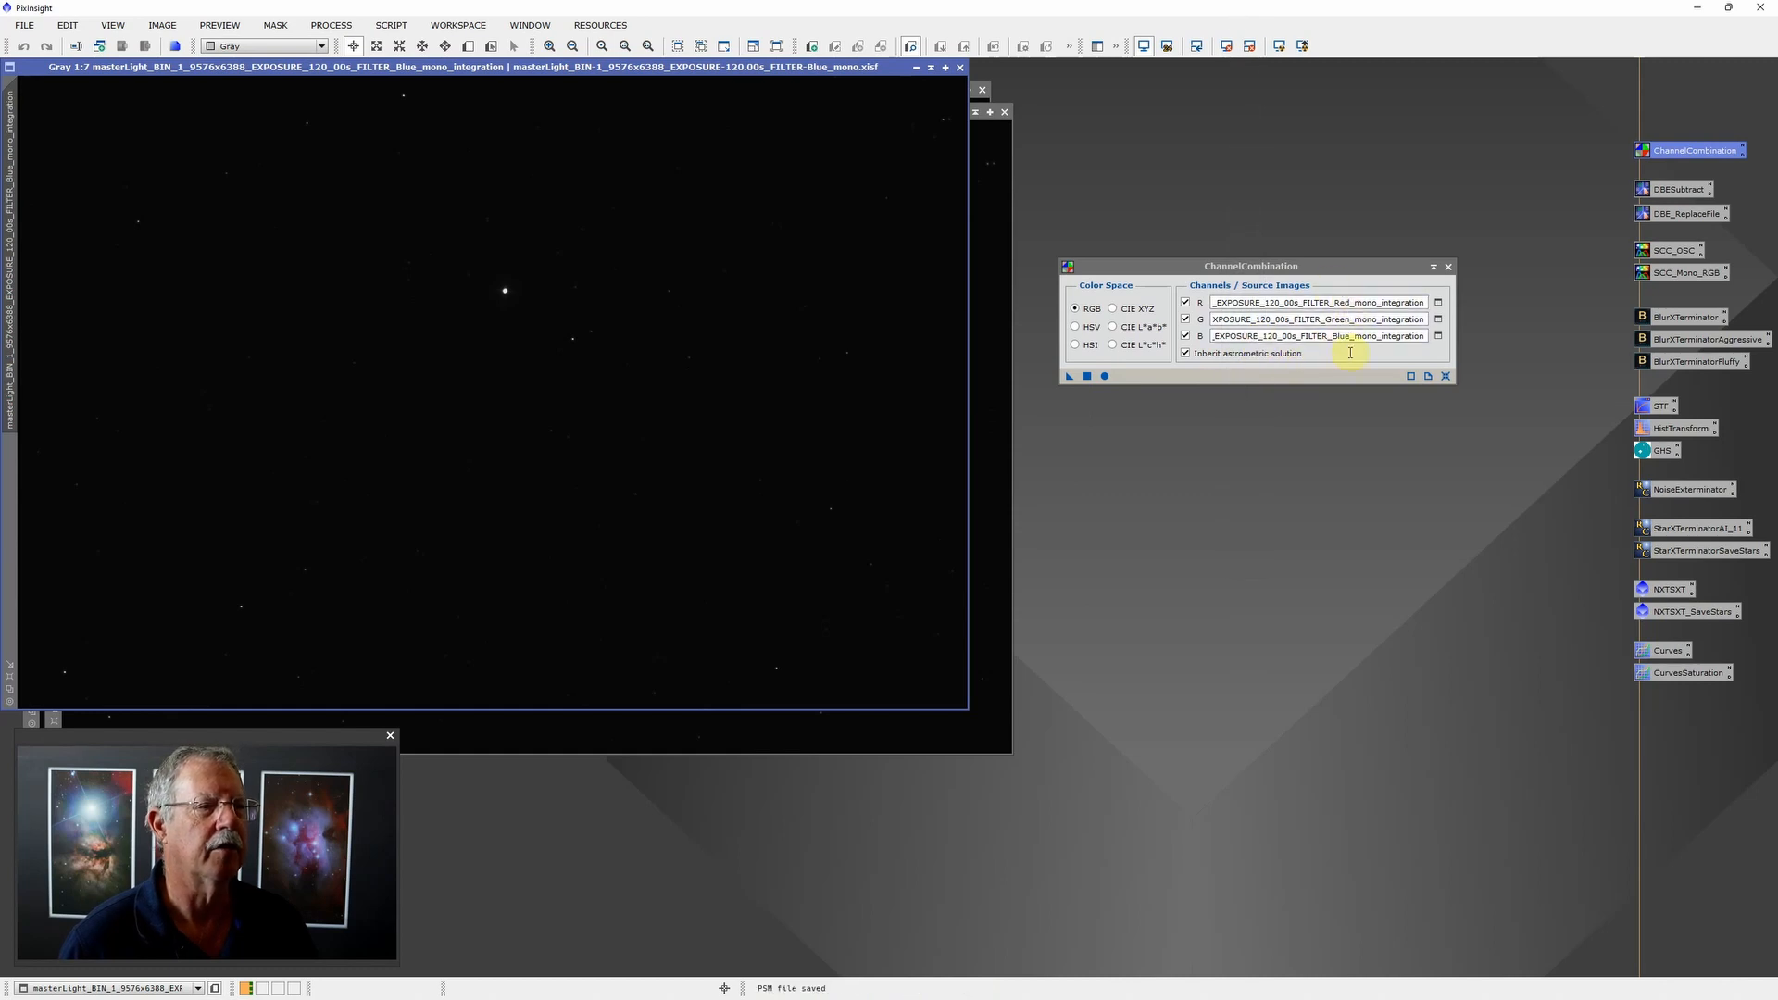
{"action": "left_click", "coordinate": [1104, 376]}
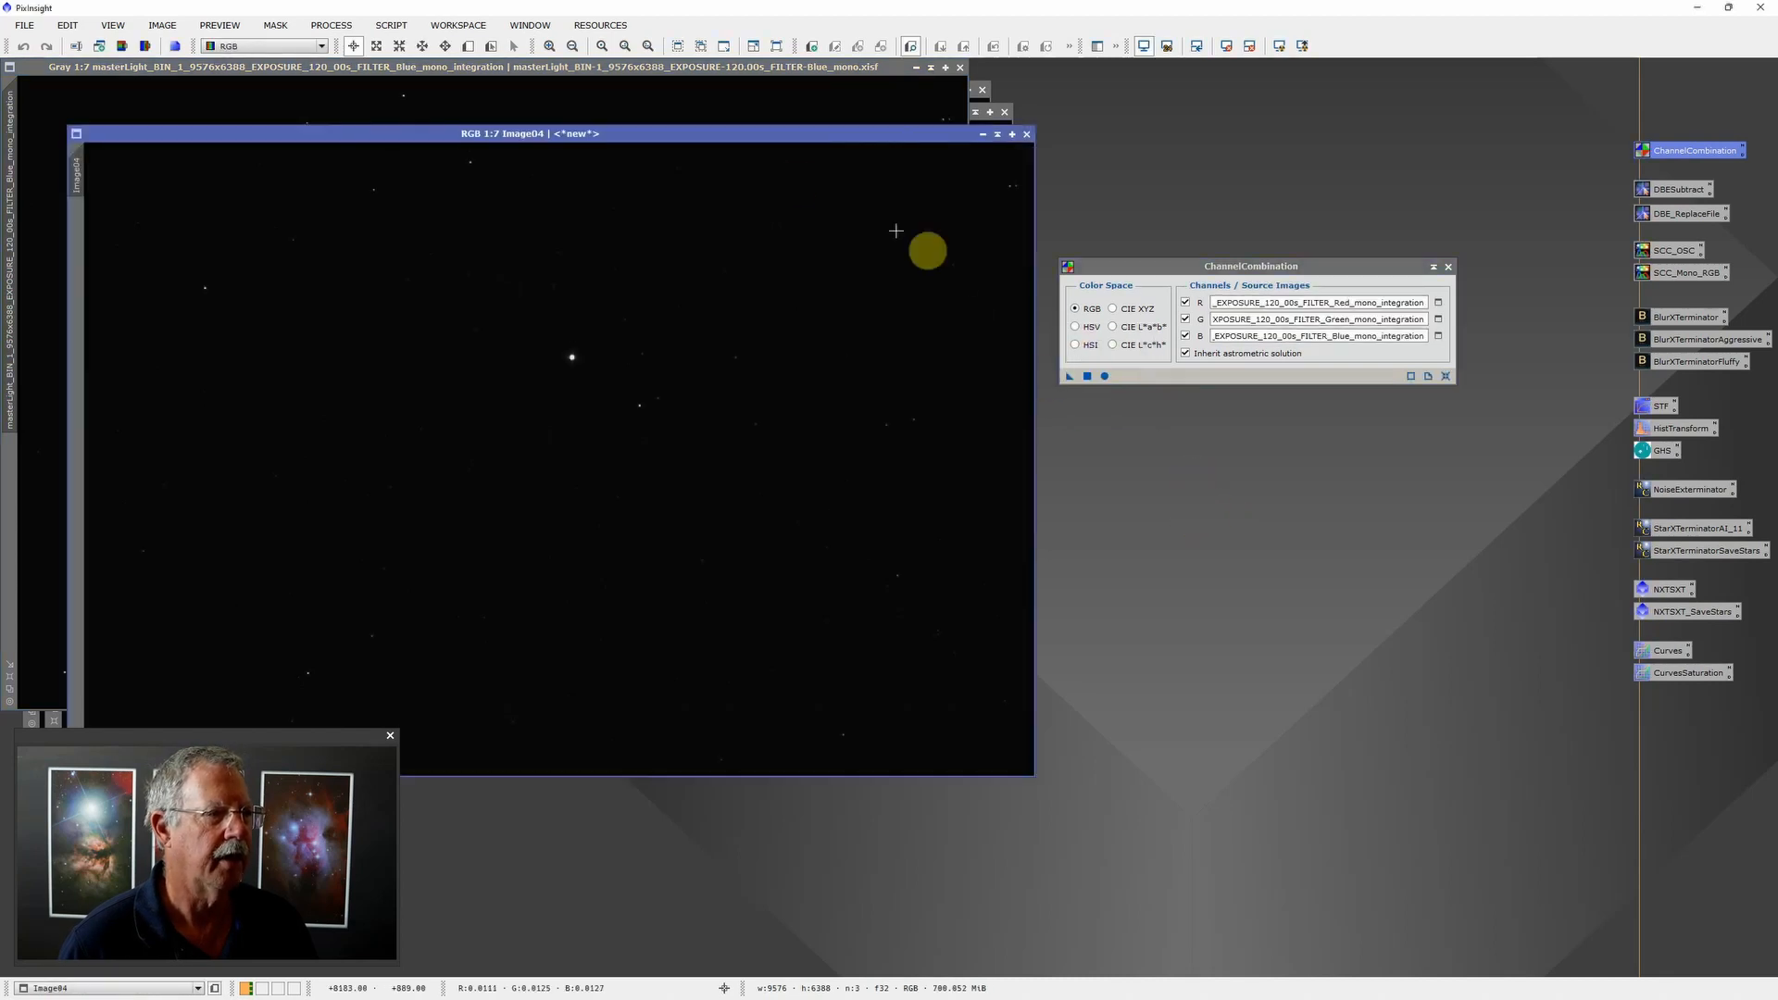
Step: Close ChannelCombination and the three mono master images, and auto-stretch the display of the combined RGB image
{"action": "left_click_drag", "start_coordinate": [729, 135], "coordinate": [814, 177]}
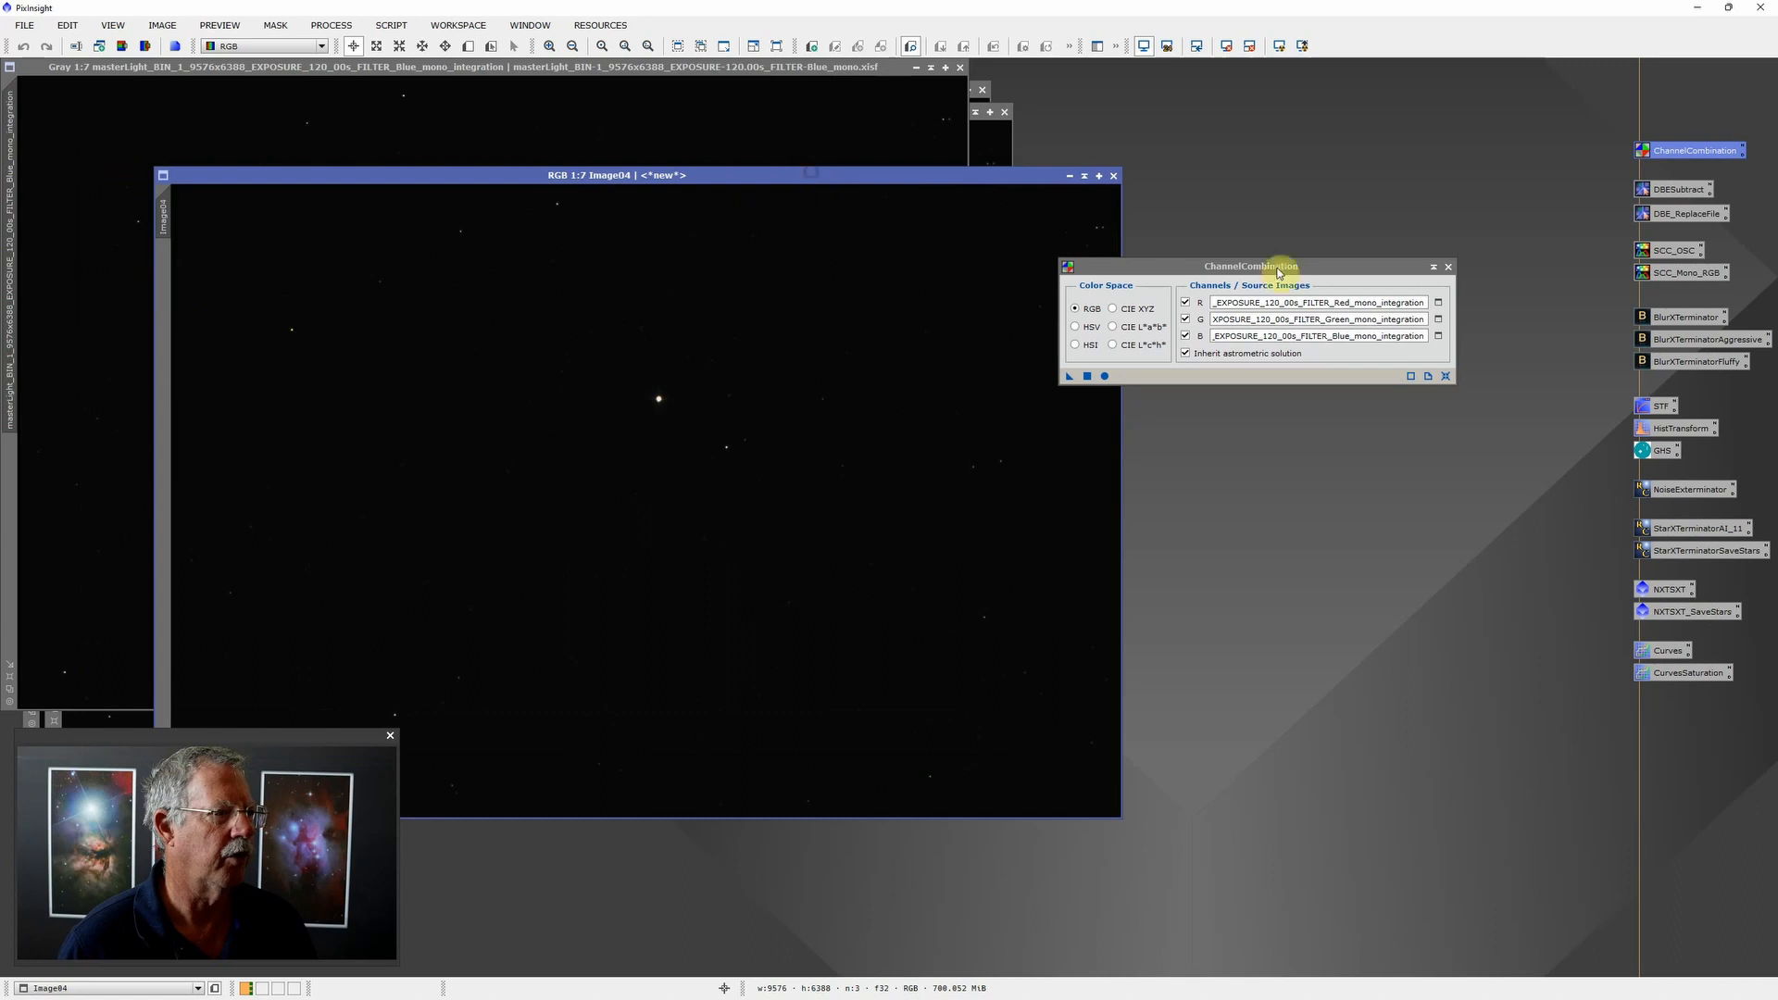
{"action": "left_click", "coordinate": [1449, 266]}
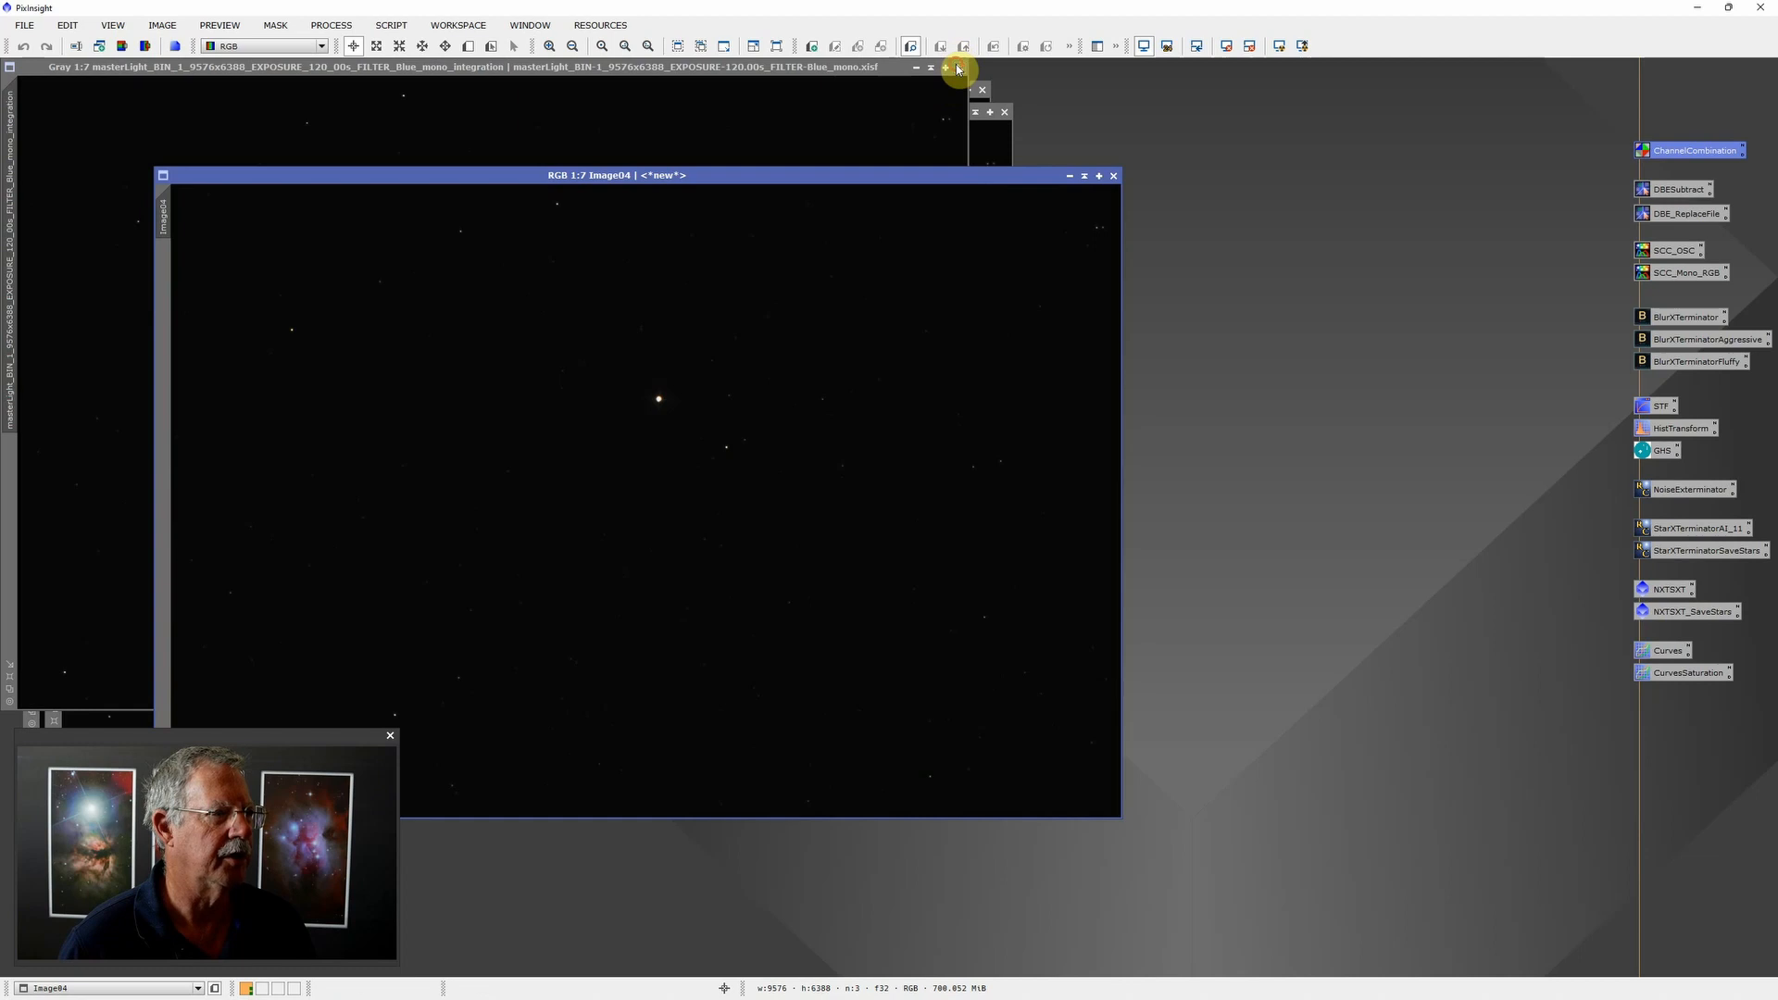
{"action": "left_click", "coordinate": [958, 69]}
{"action": "left_click", "coordinate": [983, 89]}
{"action": "left_click", "coordinate": [1005, 111]}
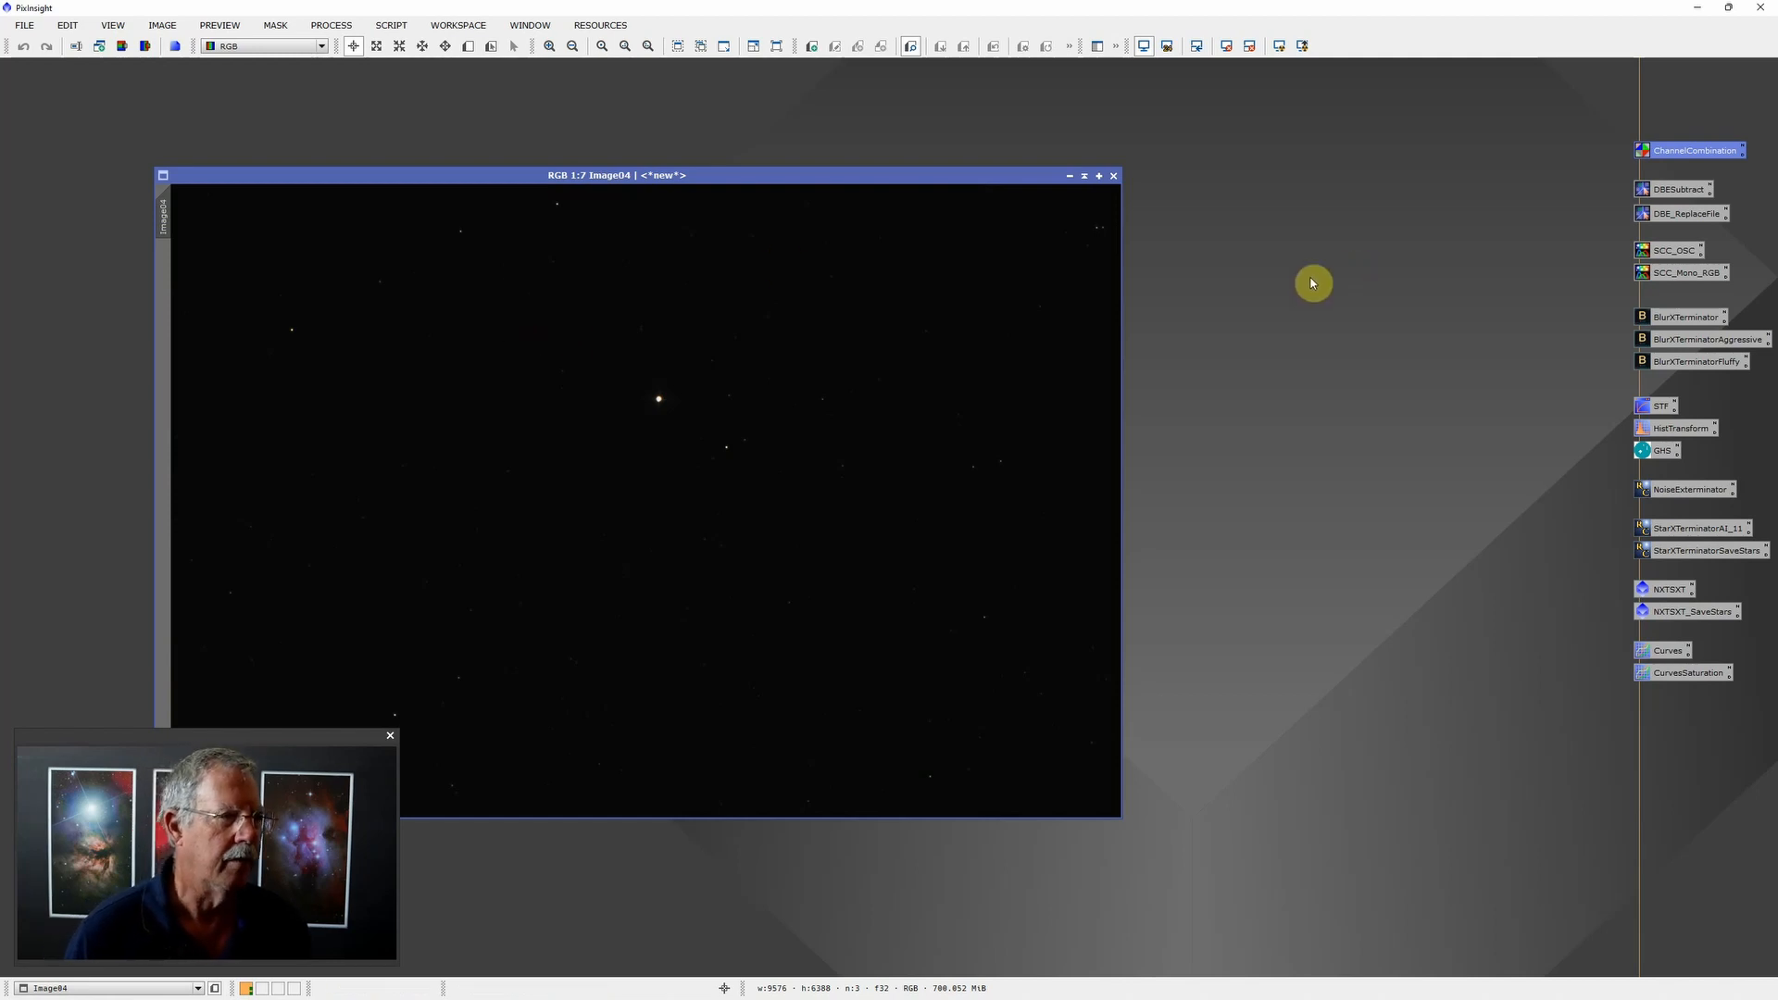
{"action": "left_click", "coordinate": [1279, 46]}
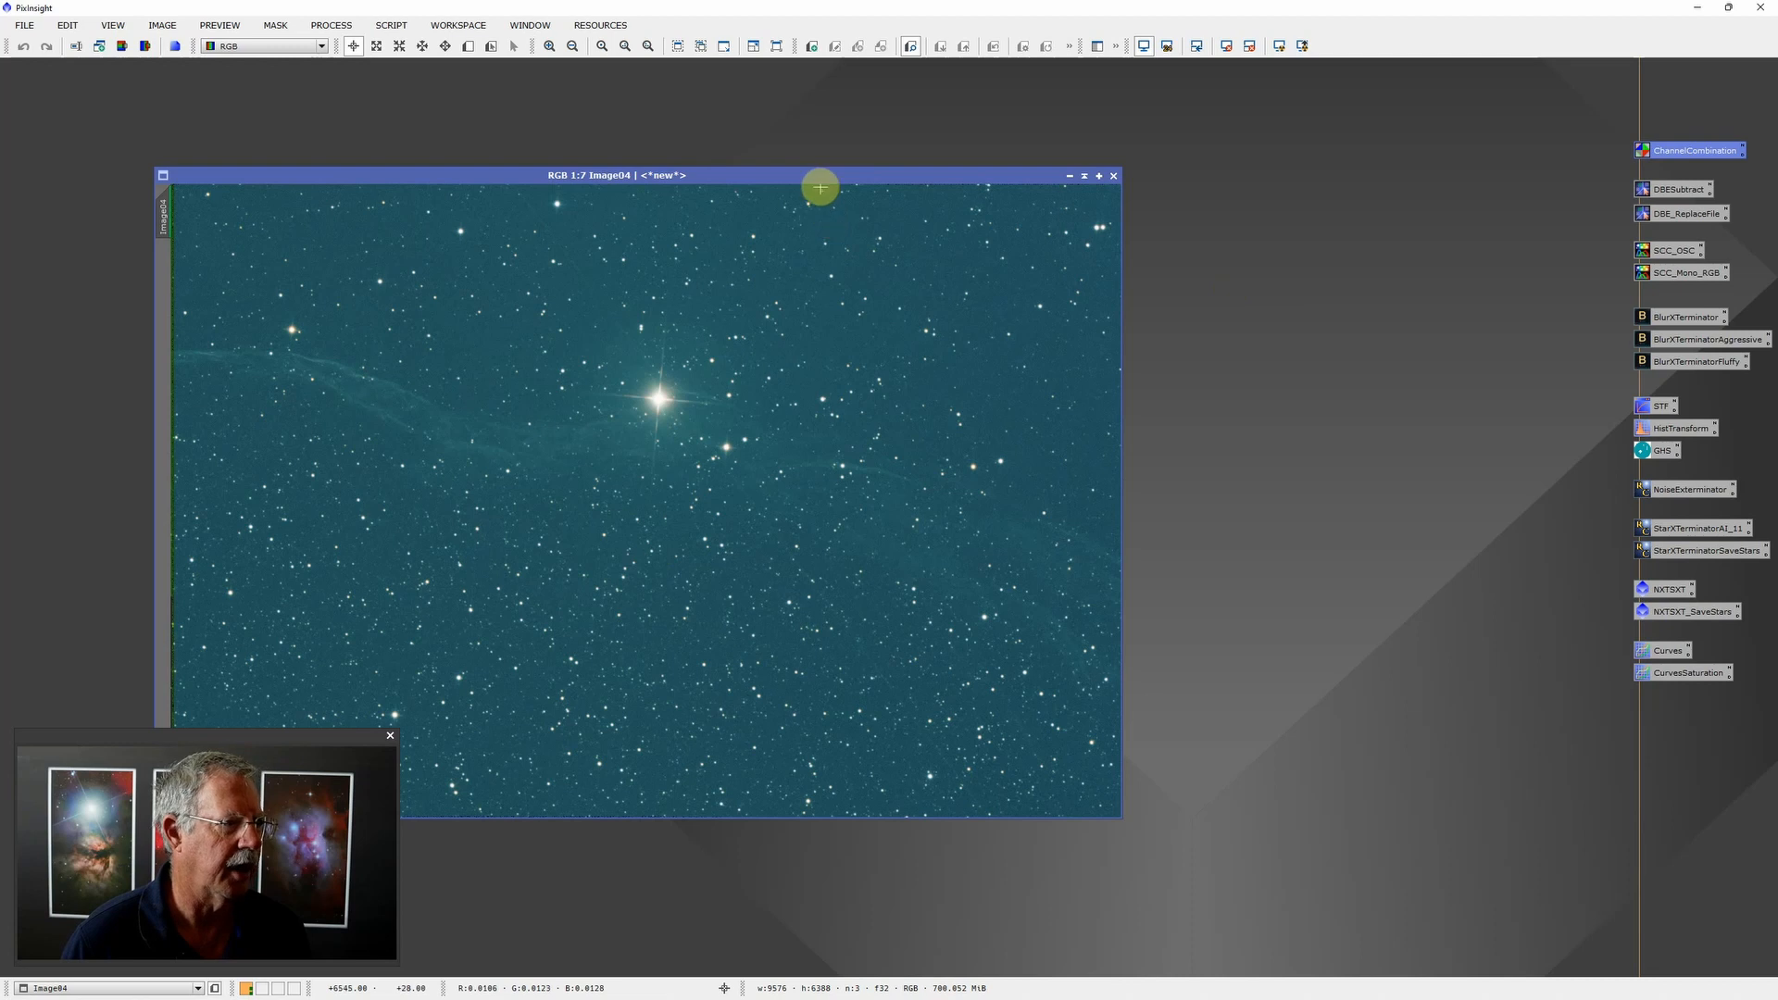
{"action": "left_click_drag", "start_coordinate": [821, 181], "coordinate": [839, 169]}
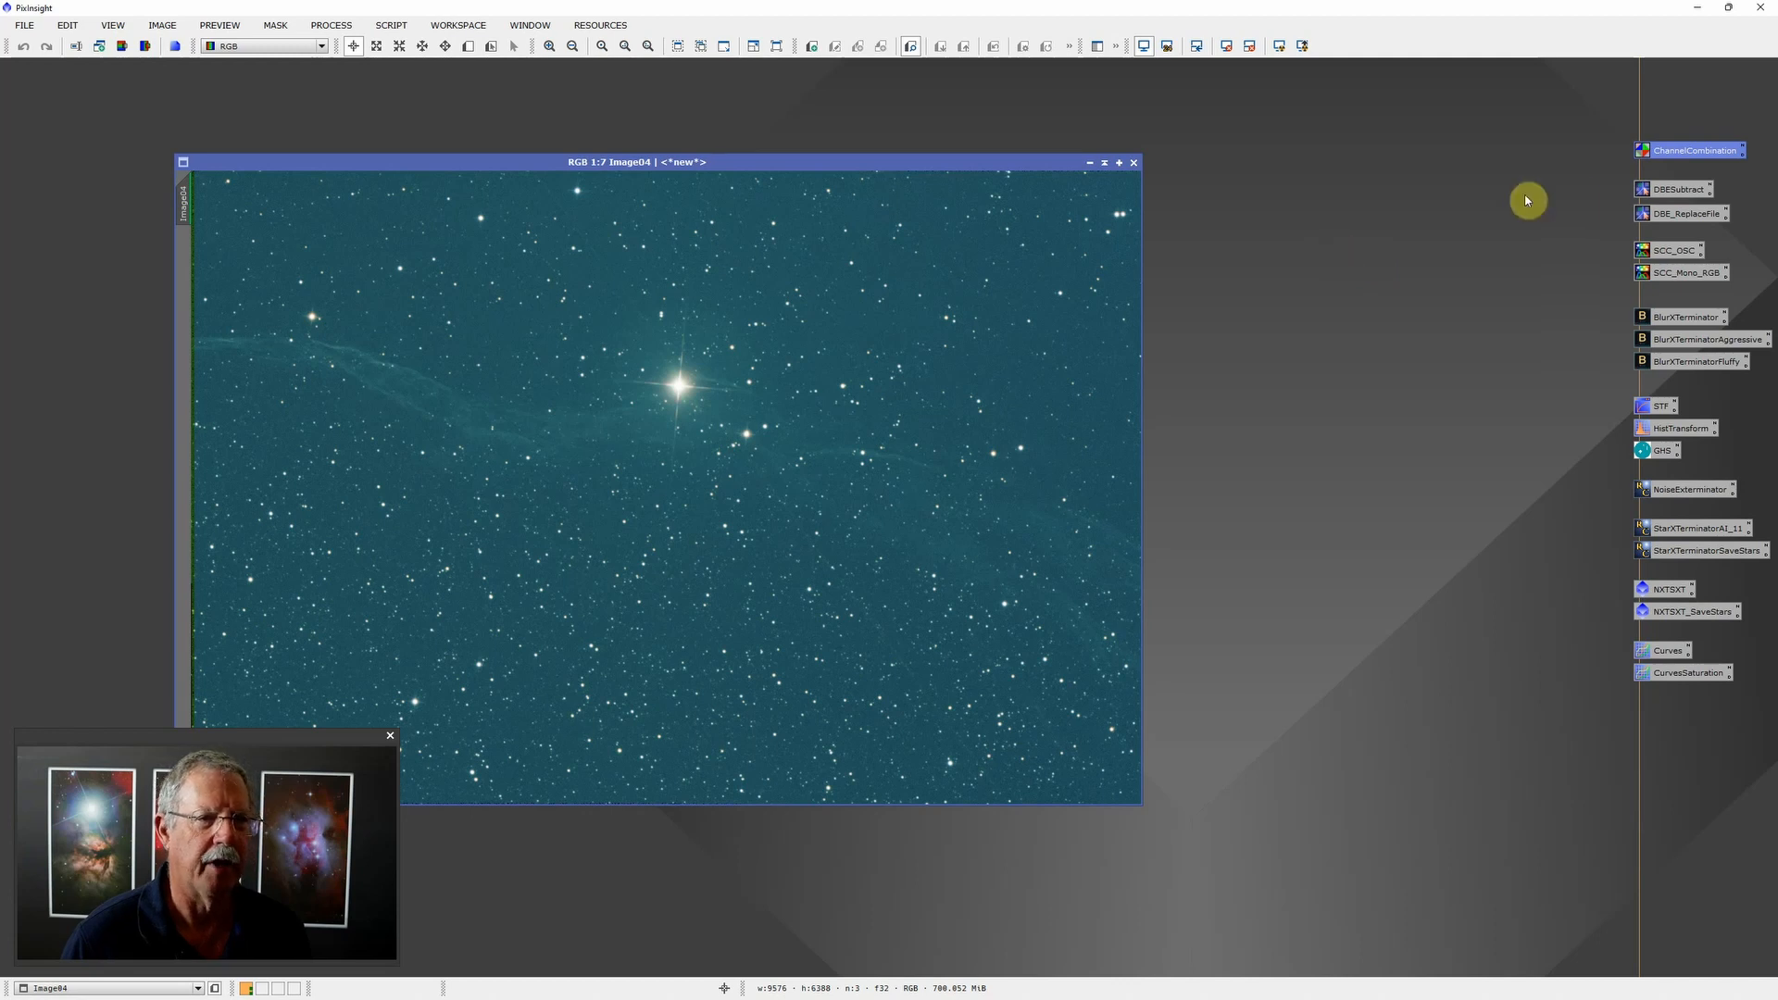
Step: Run the saved DBESubtract background extraction on the RGB image, end its session, and refresh the image's display auto-stretch
{"action": "double_click", "coordinate": [1686, 192]}
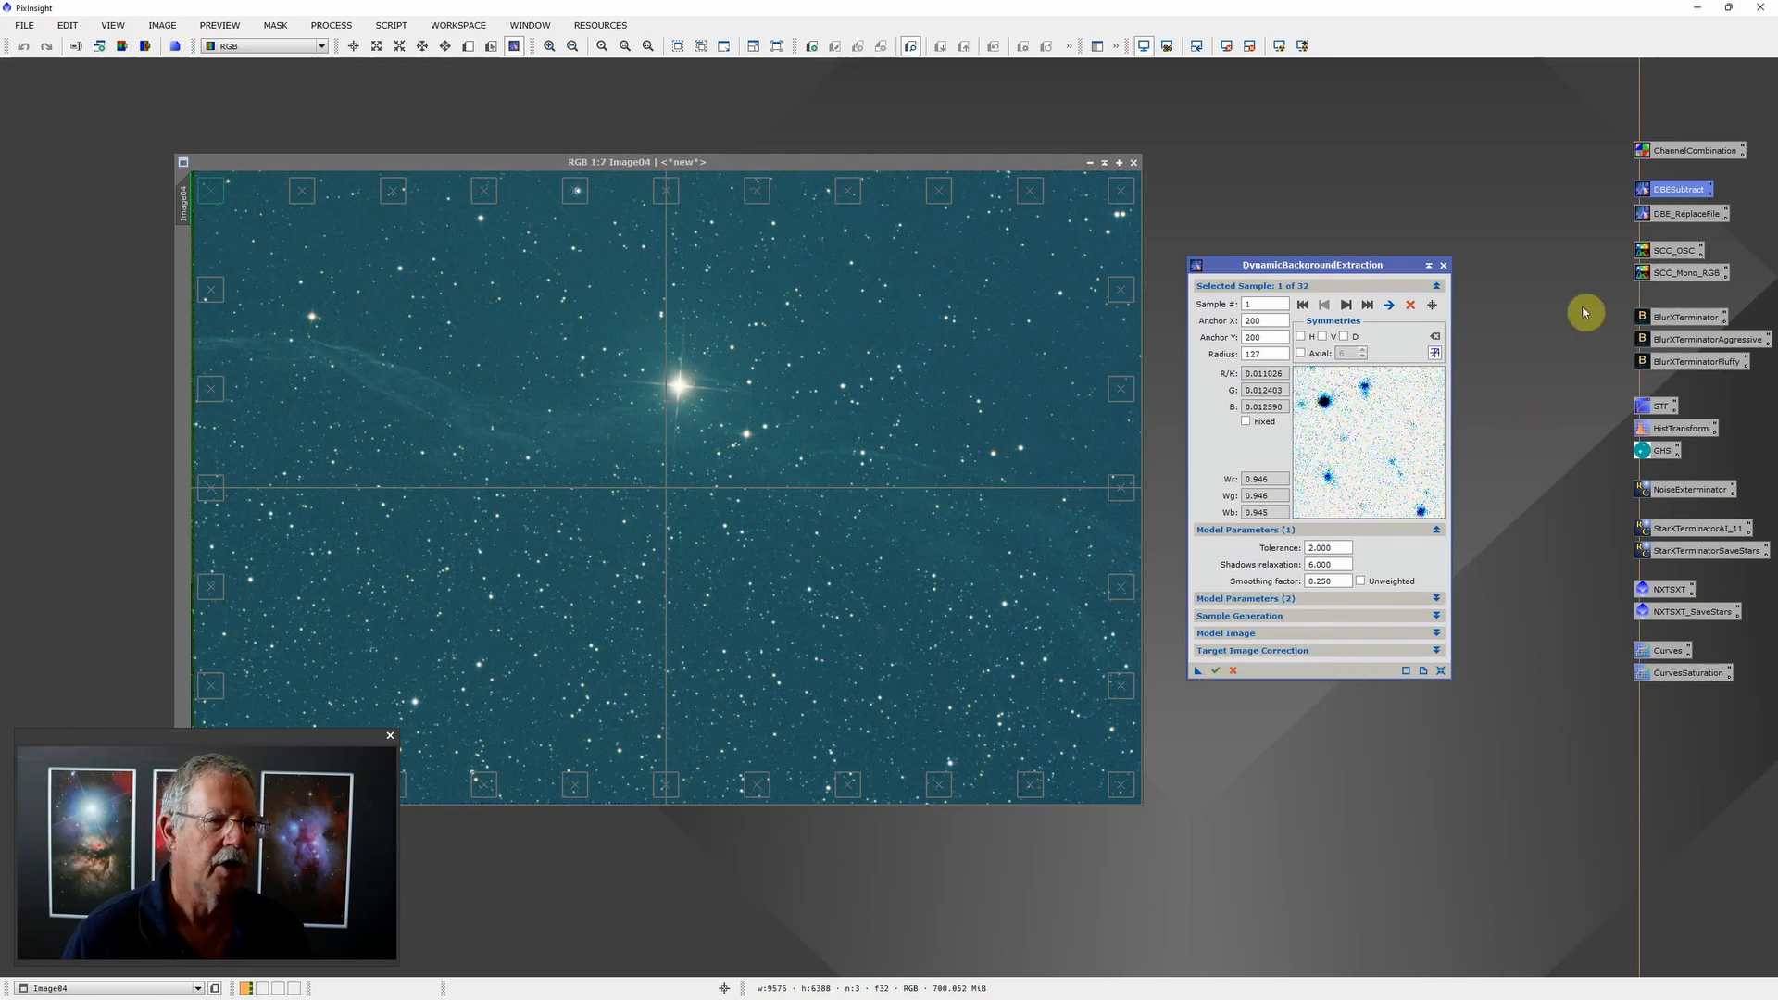
{"action": "left_click", "coordinate": [1216, 673]}
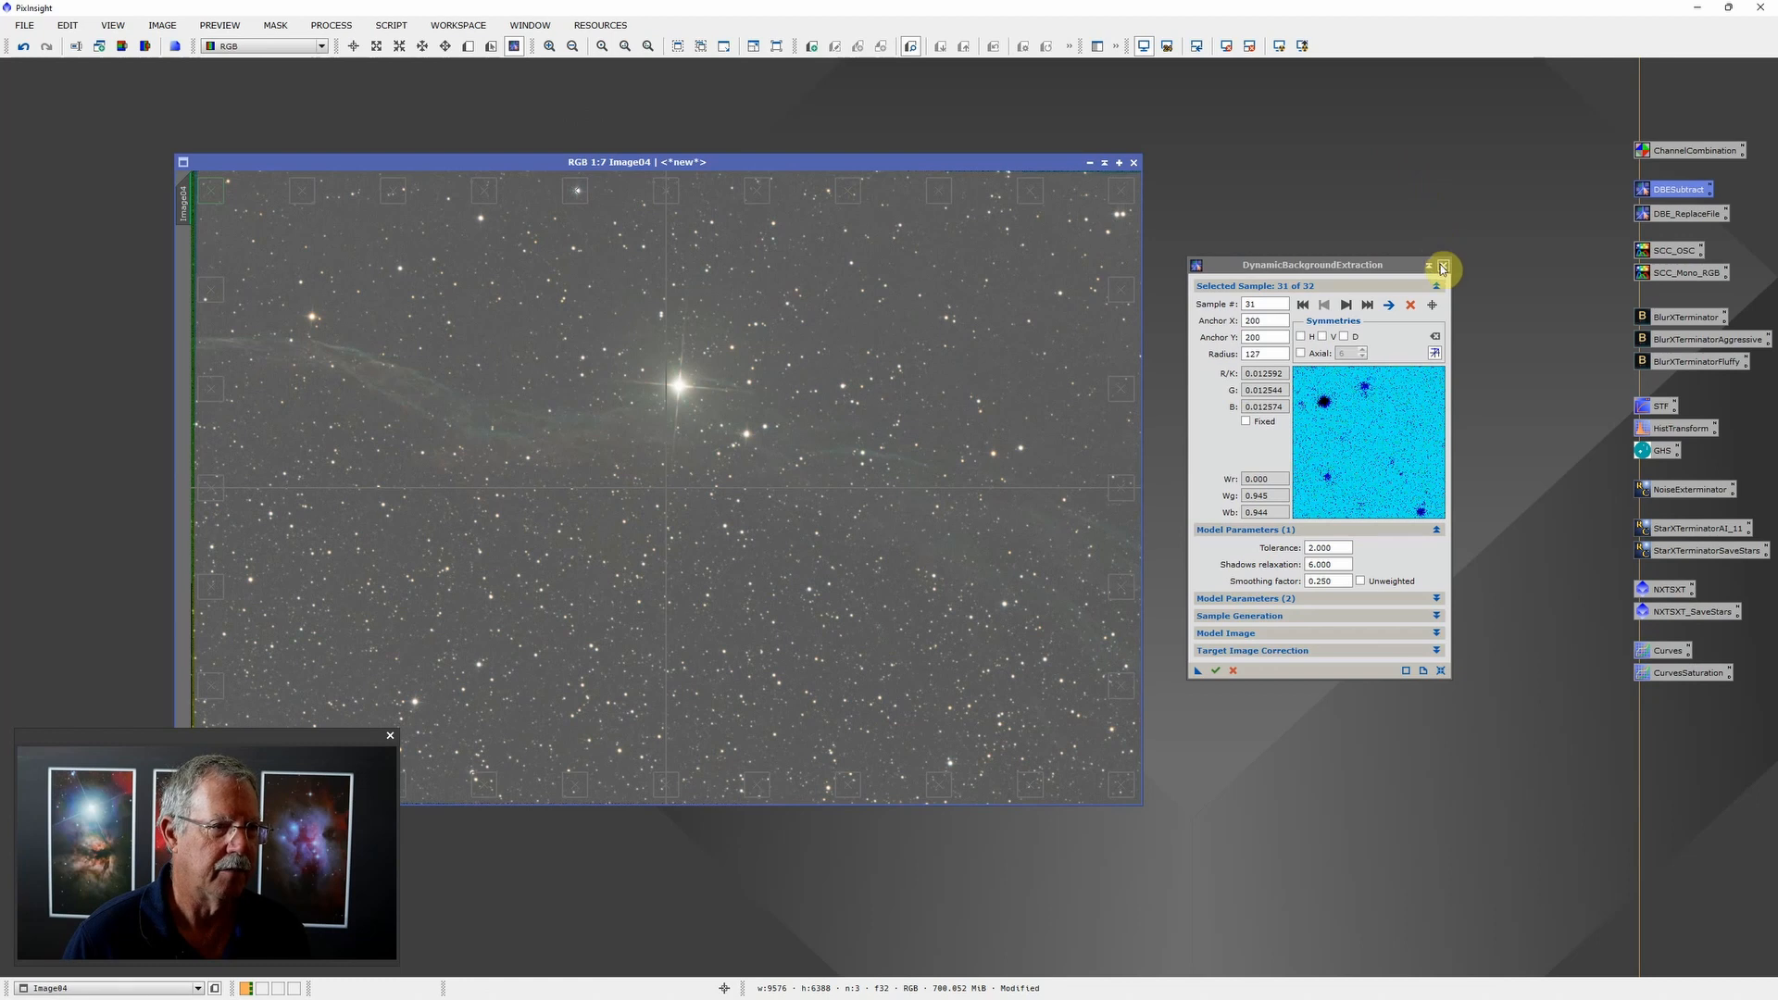
{"action": "left_click", "coordinate": [1442, 268]}
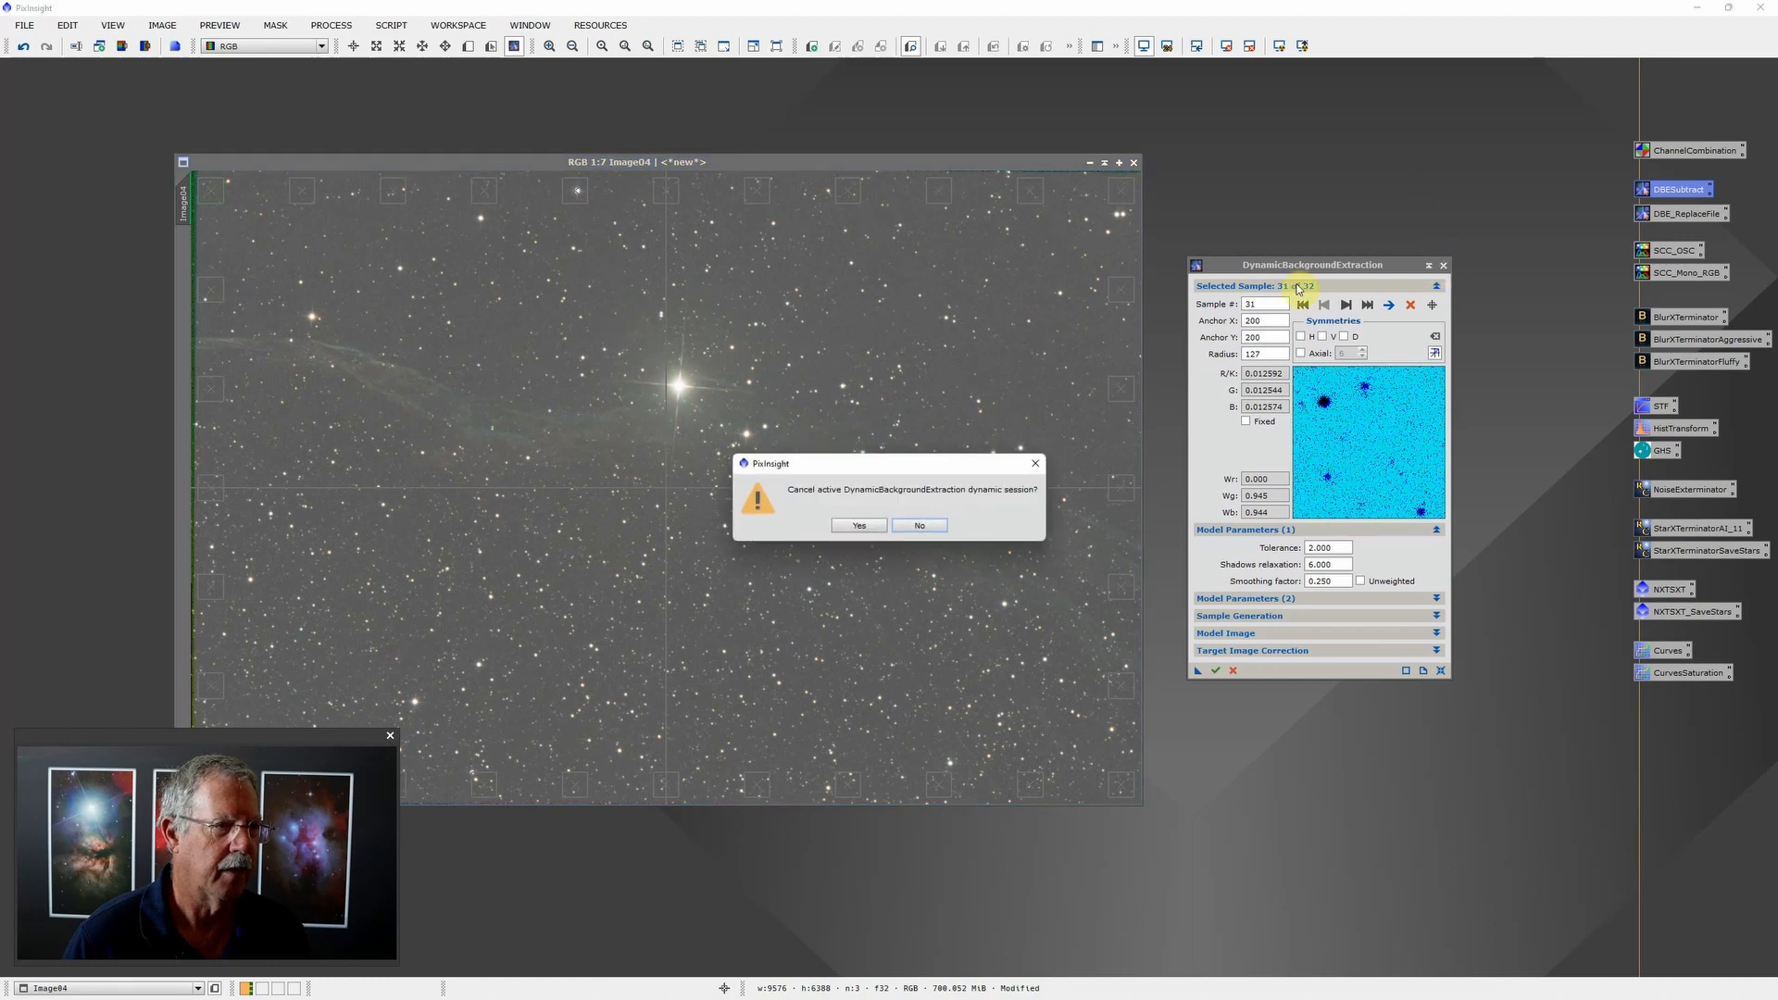
{"action": "left_click", "coordinate": [858, 526]}
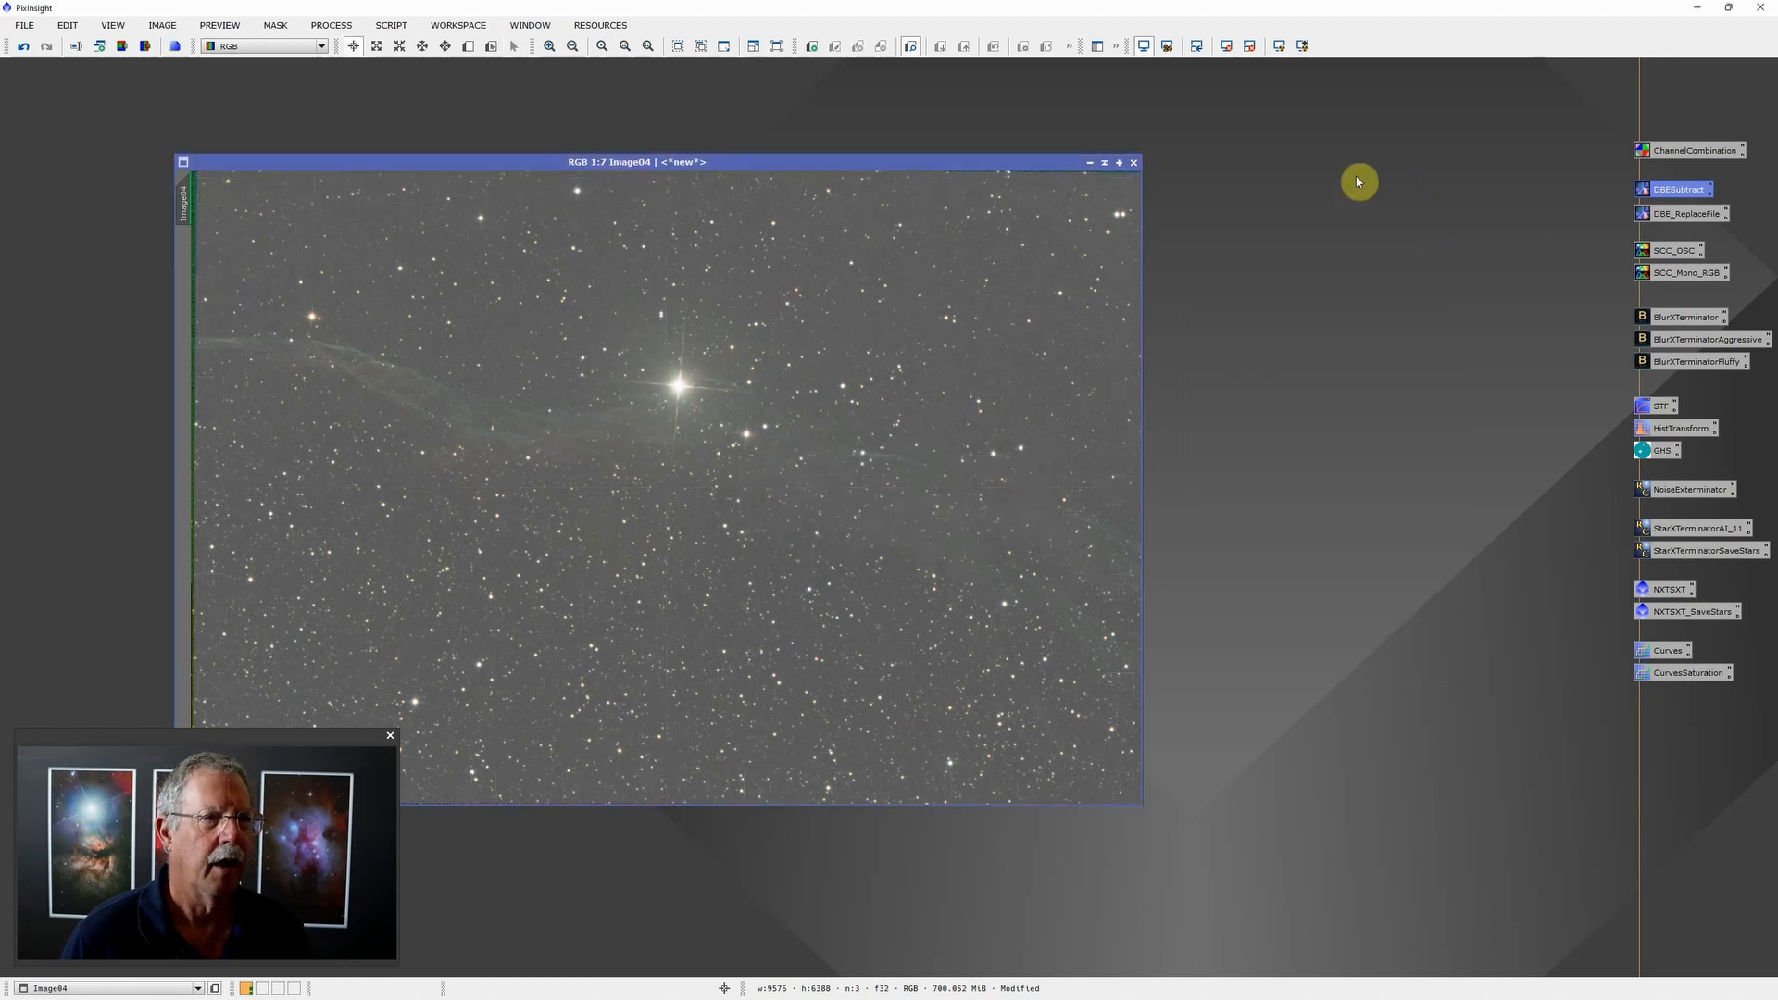
{"action": "left_click", "coordinate": [1280, 47]}
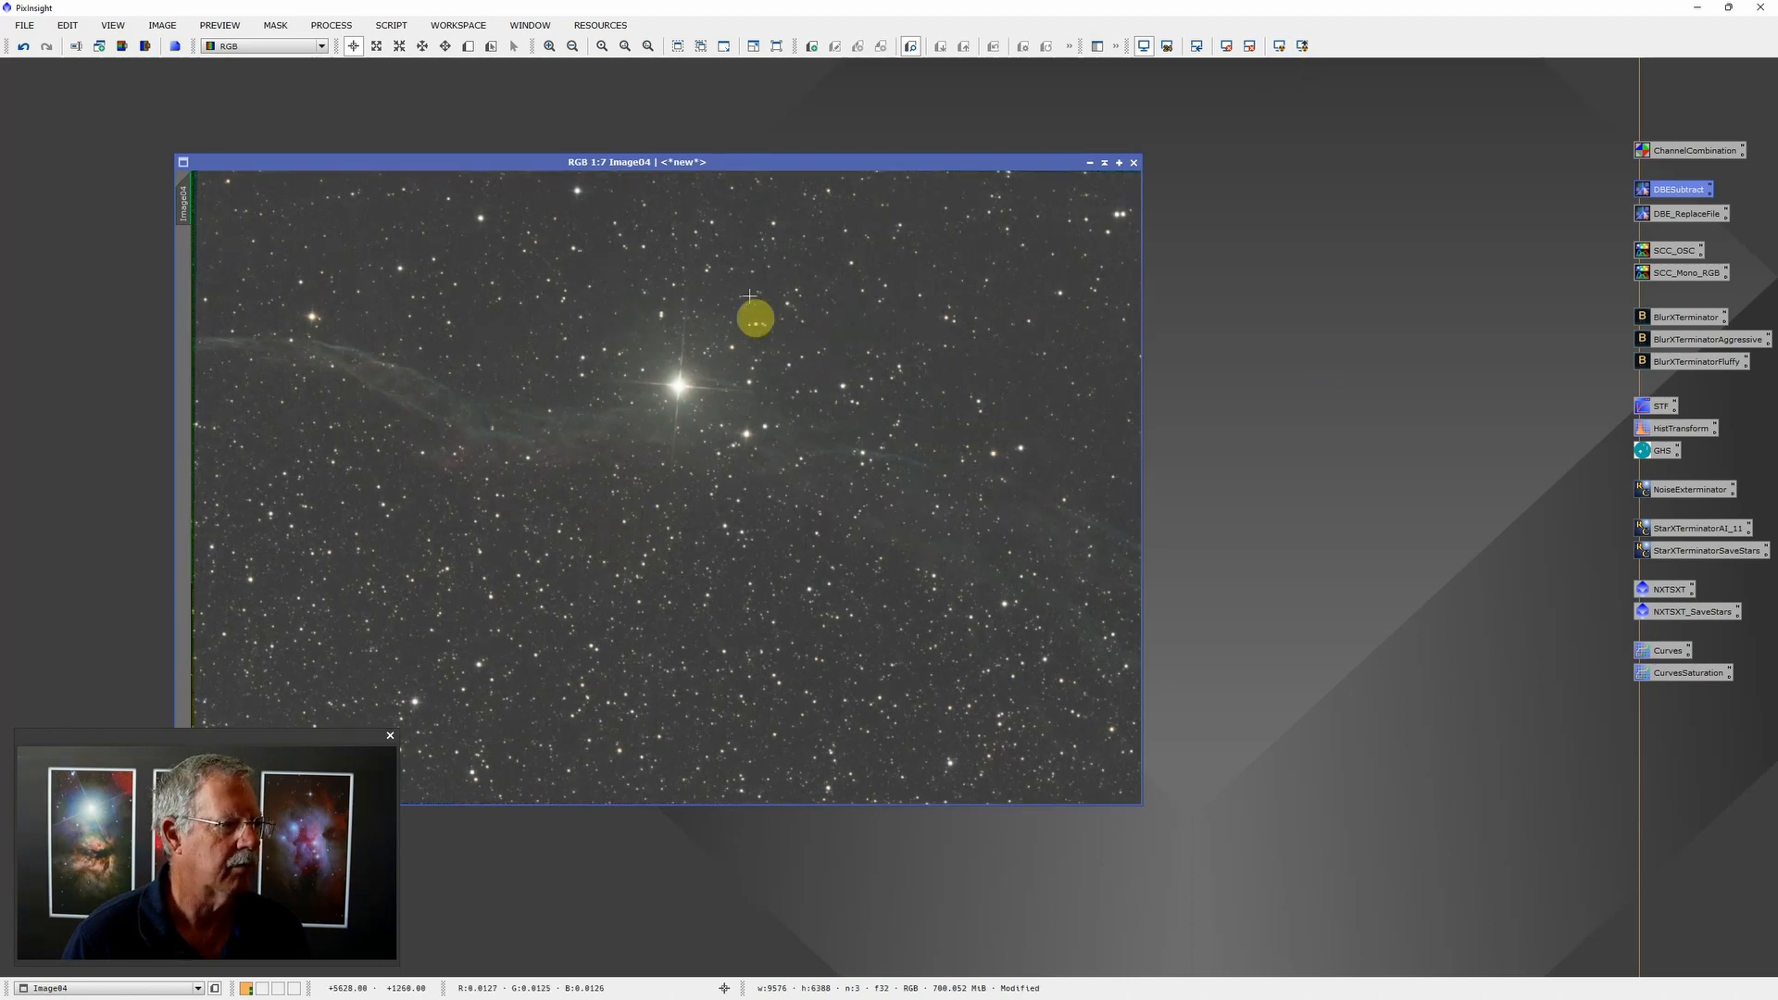
{"action": "left_click_drag", "start_coordinate": [711, 173], "coordinate": [830, 114]}
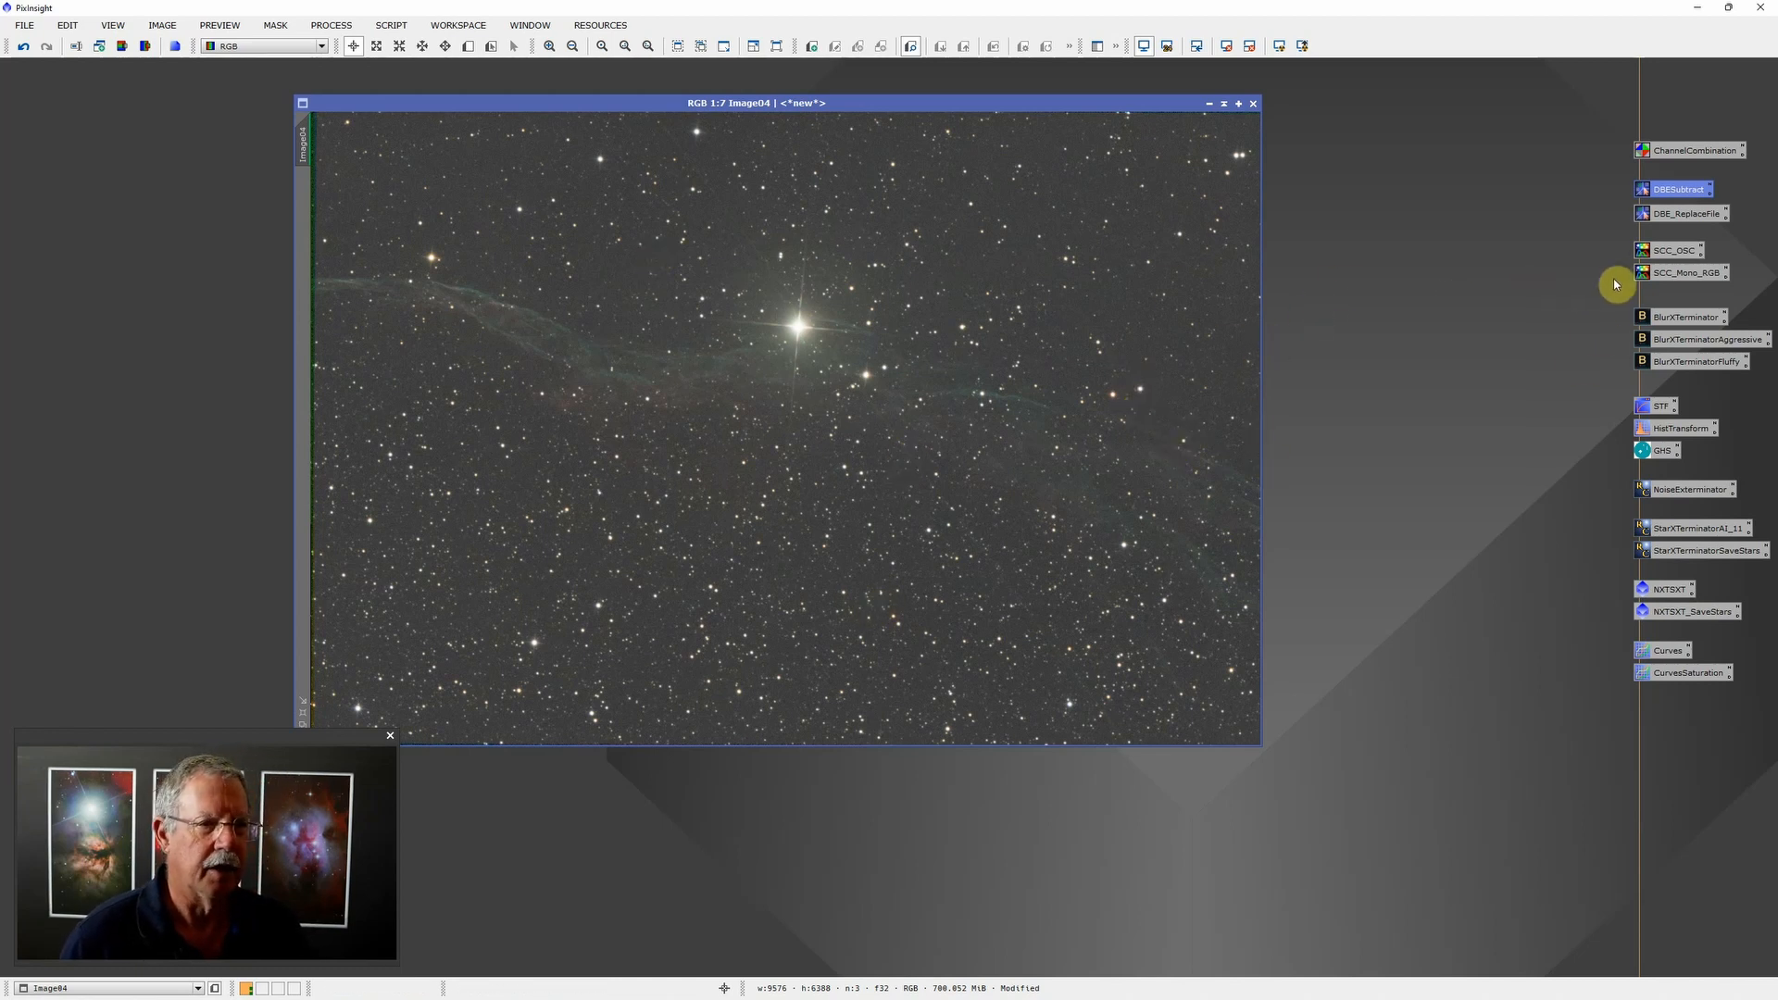
Step: Color-calibrate the RGB image with the saved SCC_Mono_RGB process and close the resulting White Balance Functions graphs
{"action": "left_click", "coordinate": [1684, 278]}
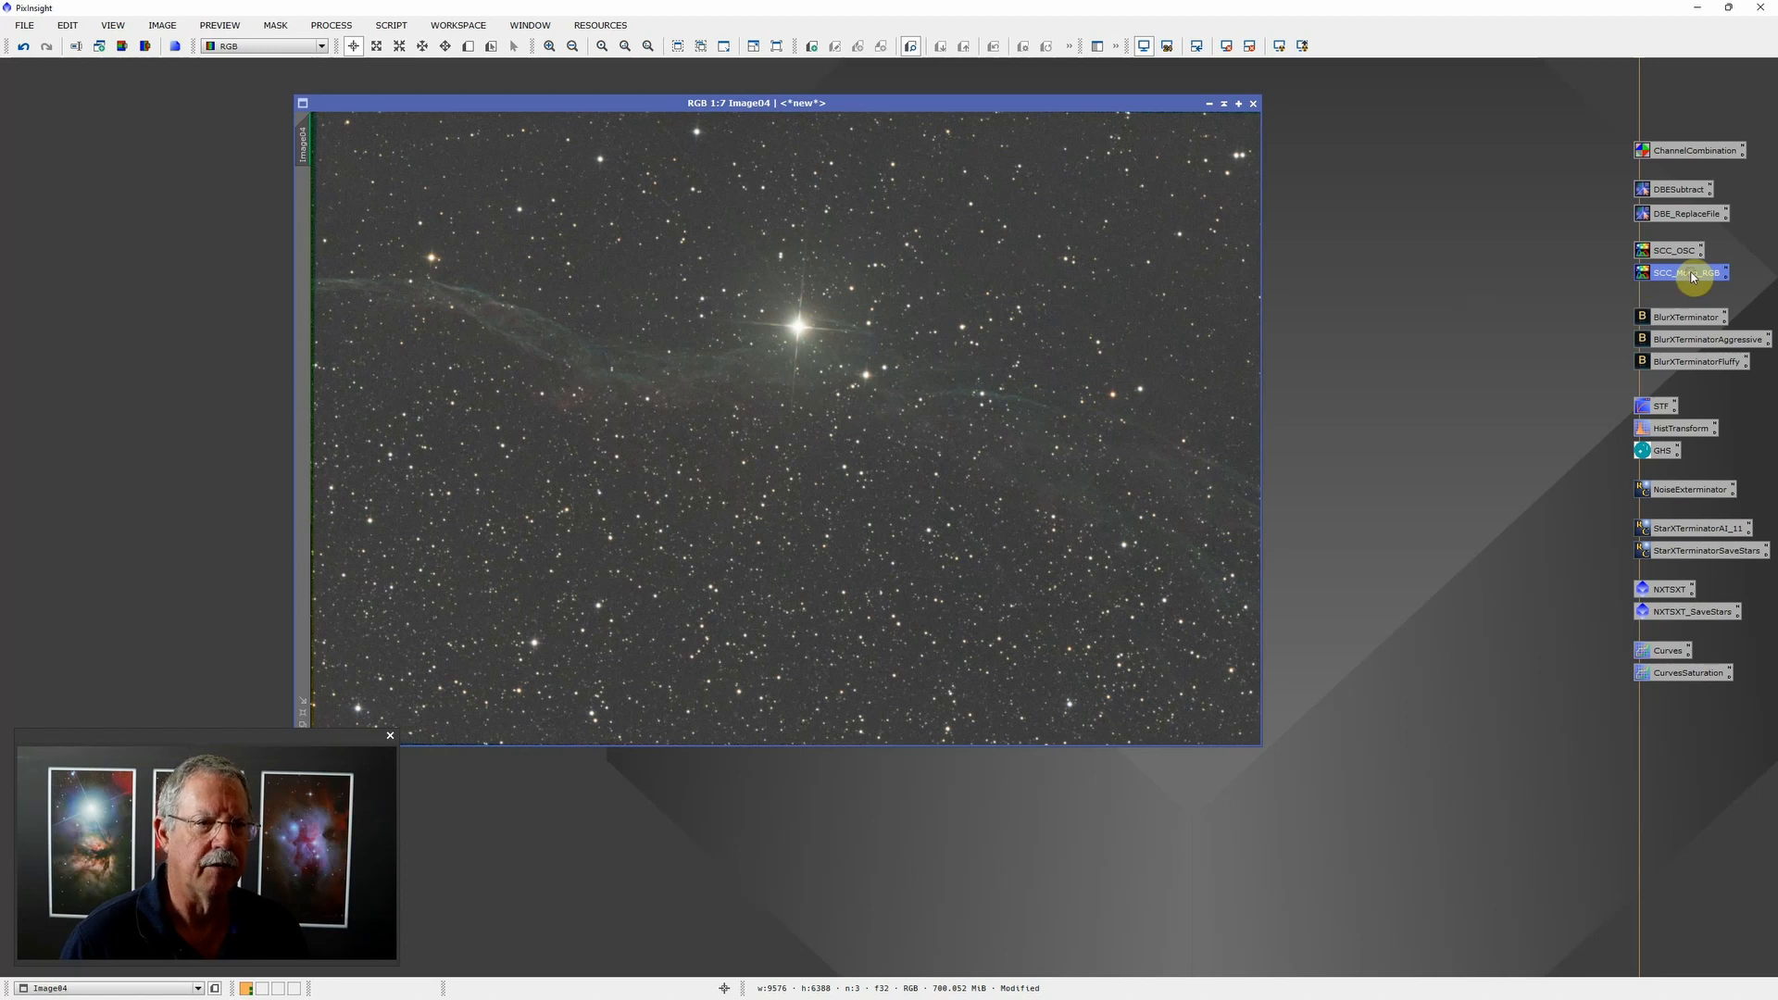
{"action": "left_click_drag", "start_coordinate": [1692, 276], "coordinate": [1074, 354]}
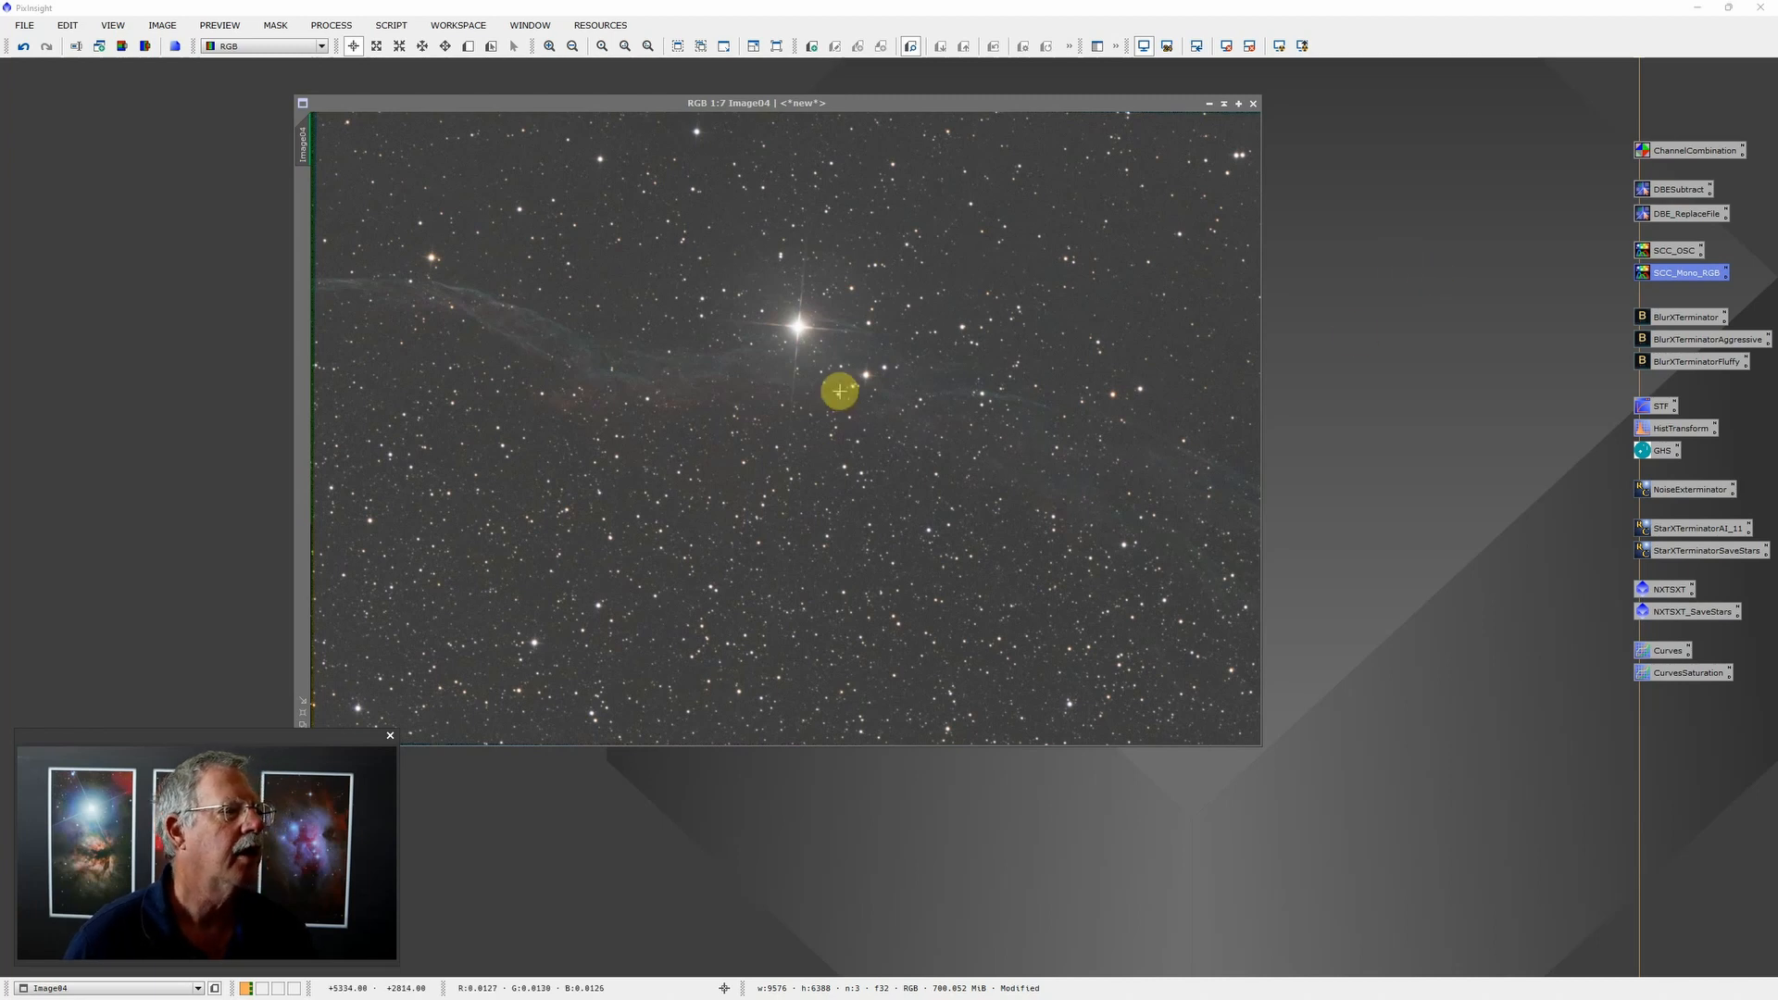
{"action": "scroll", "coordinate": [841, 385], "scroll_direction": "down", "scroll_amount": 2}
{"action": "scroll", "coordinate": [840, 386], "scroll_direction": "up", "scroll_amount": 5}
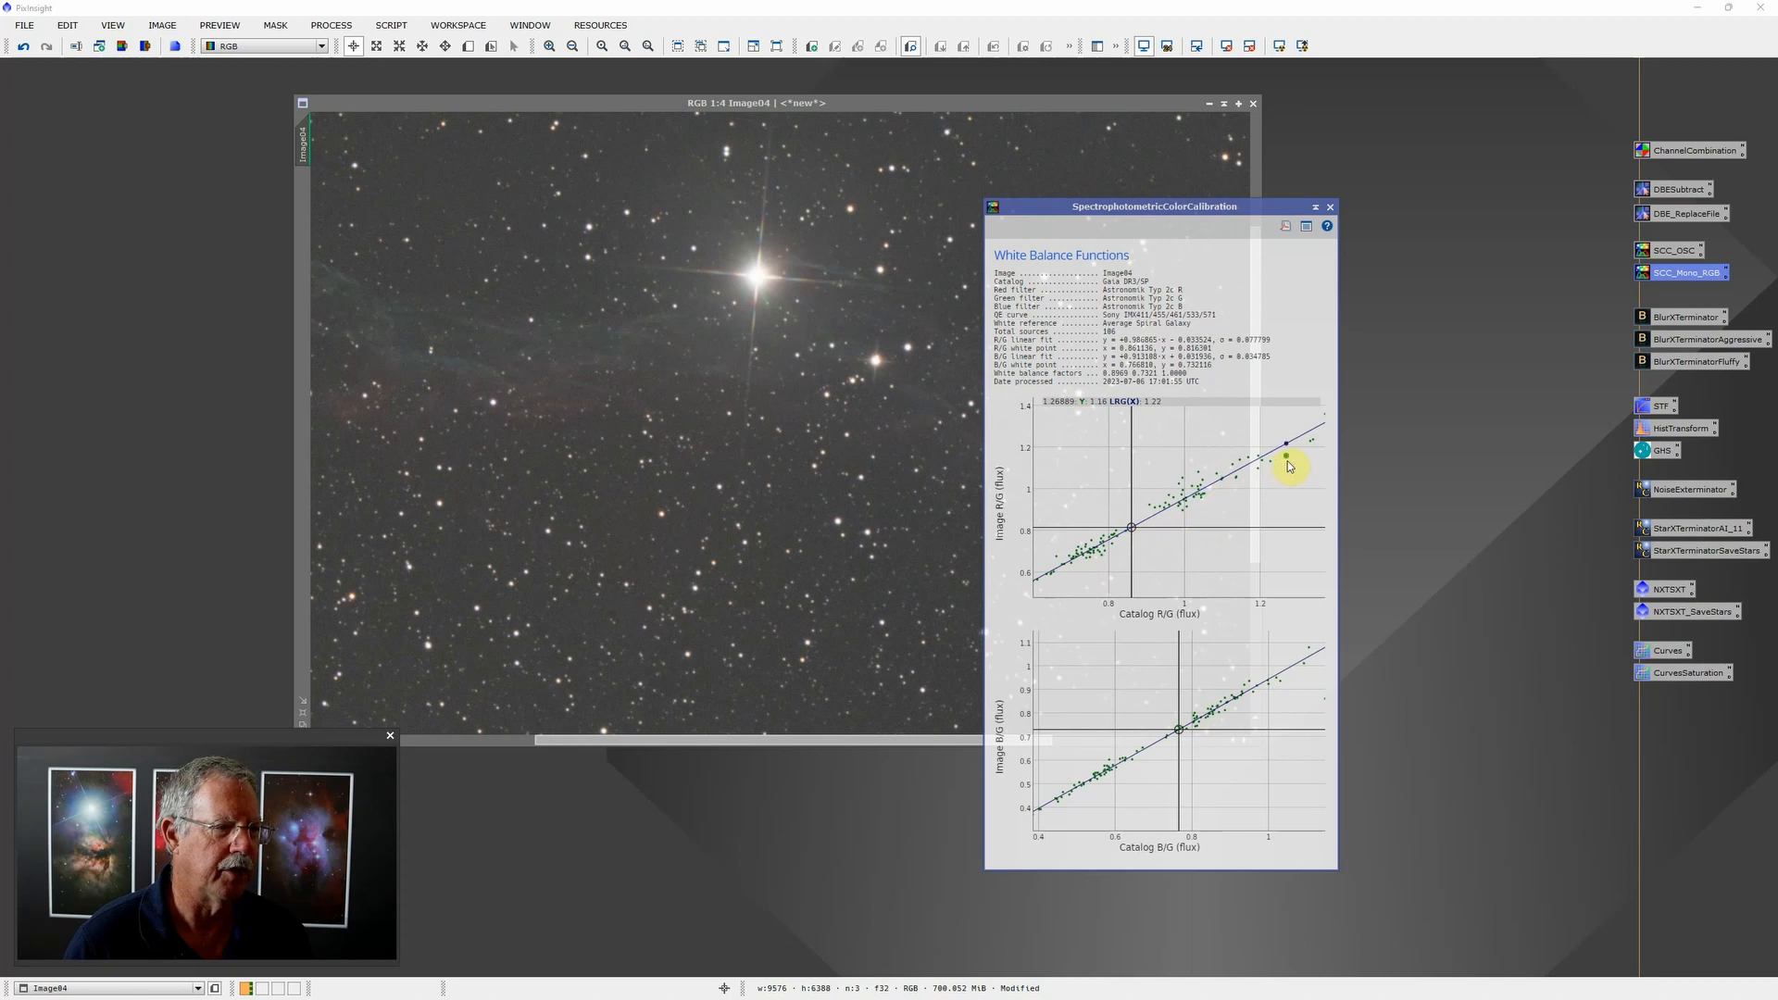
{"action": "left_click", "coordinate": [1330, 206]}
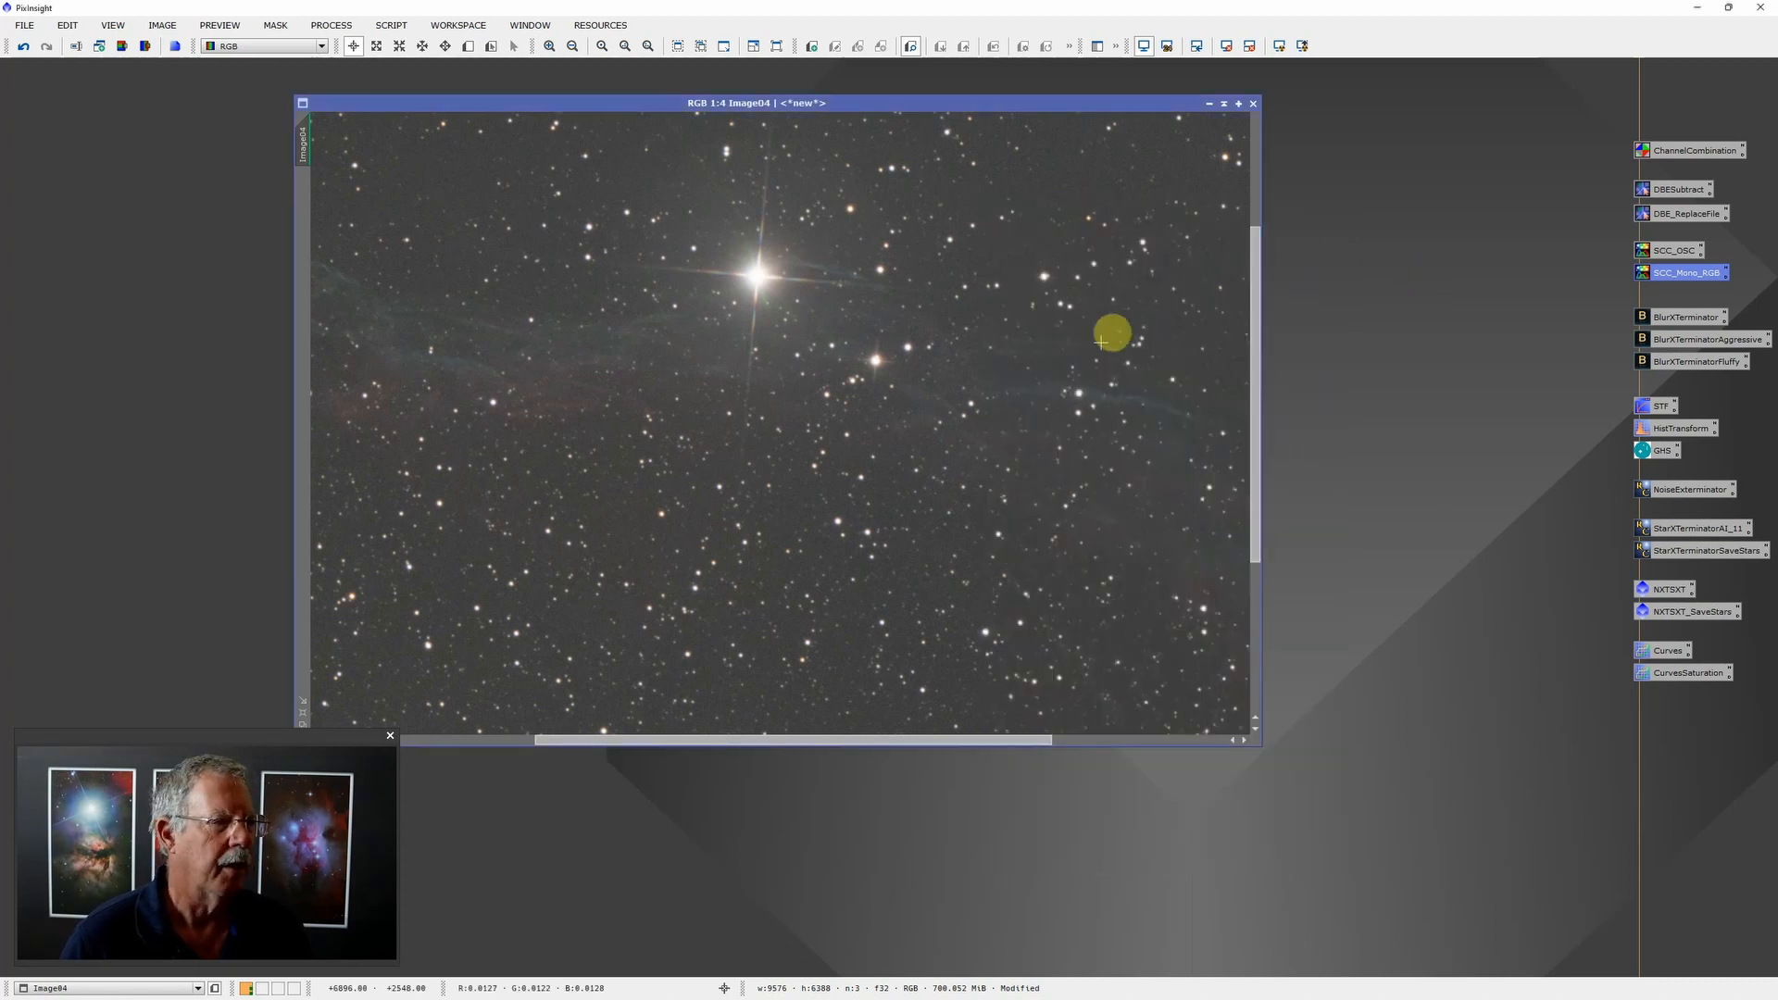
Step: Duplicate the color-calibrated RGB image and move the clone so the original's title bar stays accessible
{"action": "scroll", "coordinate": [1016, 346], "scroll_direction": "down", "scroll_amount": 5}
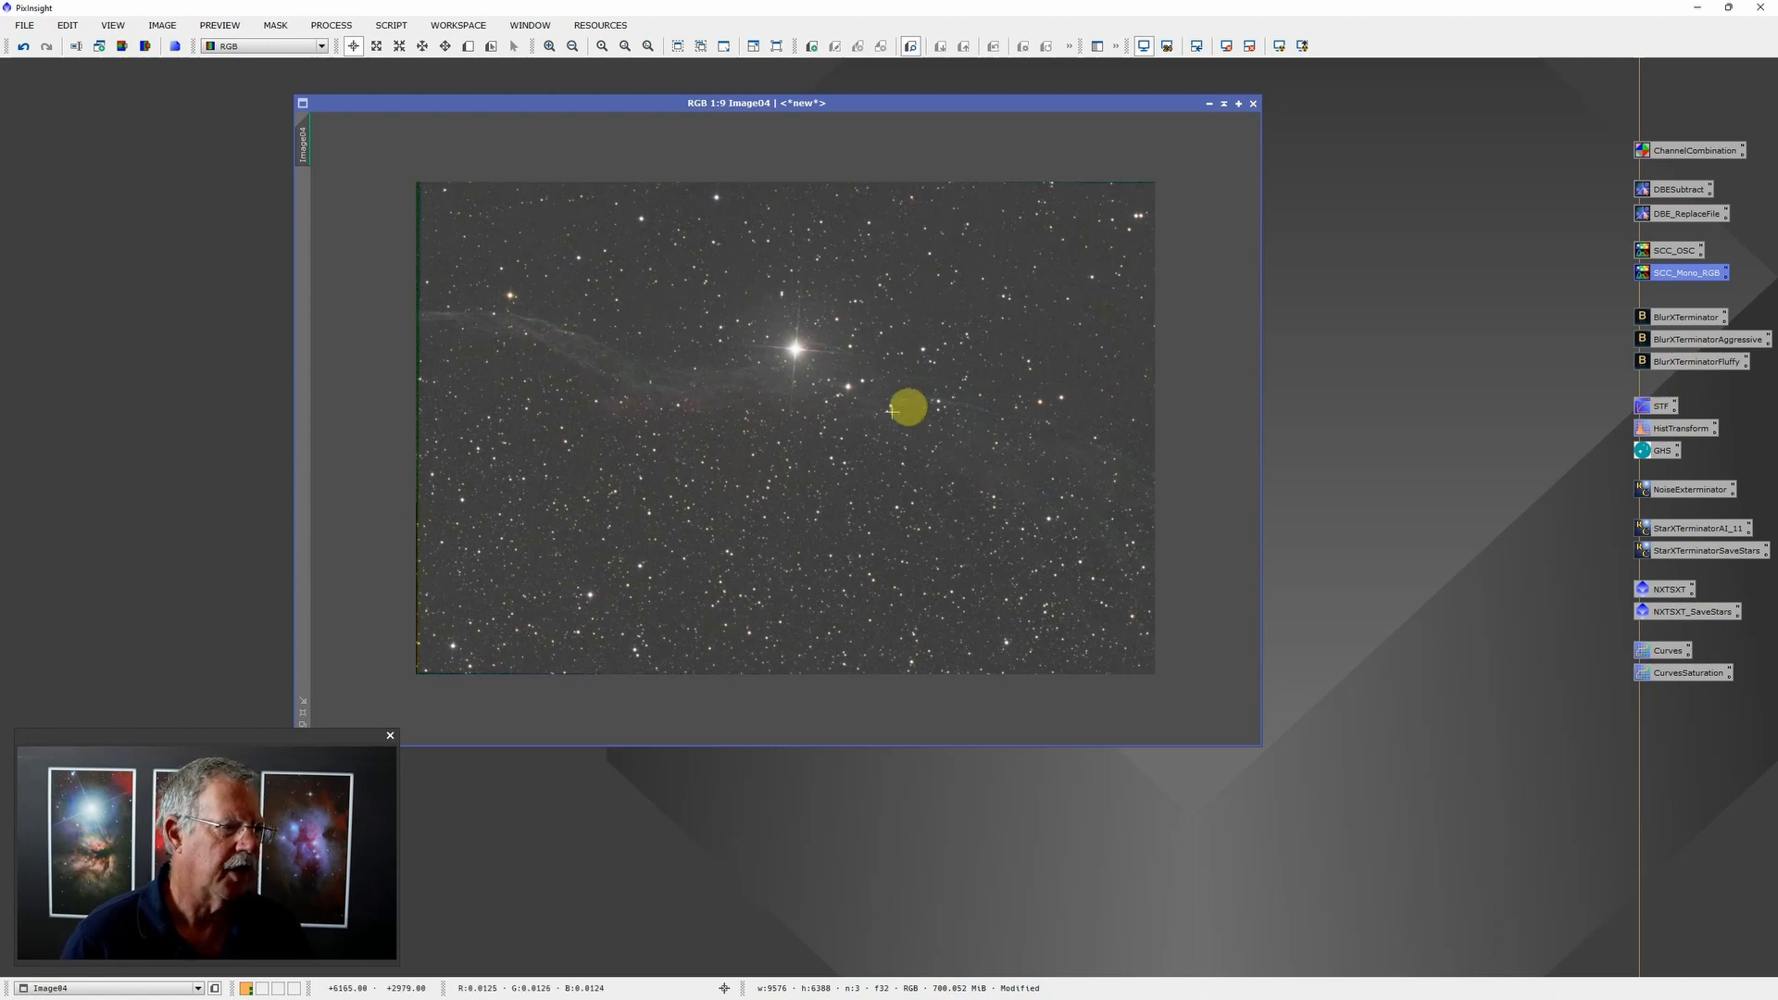
{"action": "right_click", "coordinate": [851, 408]}
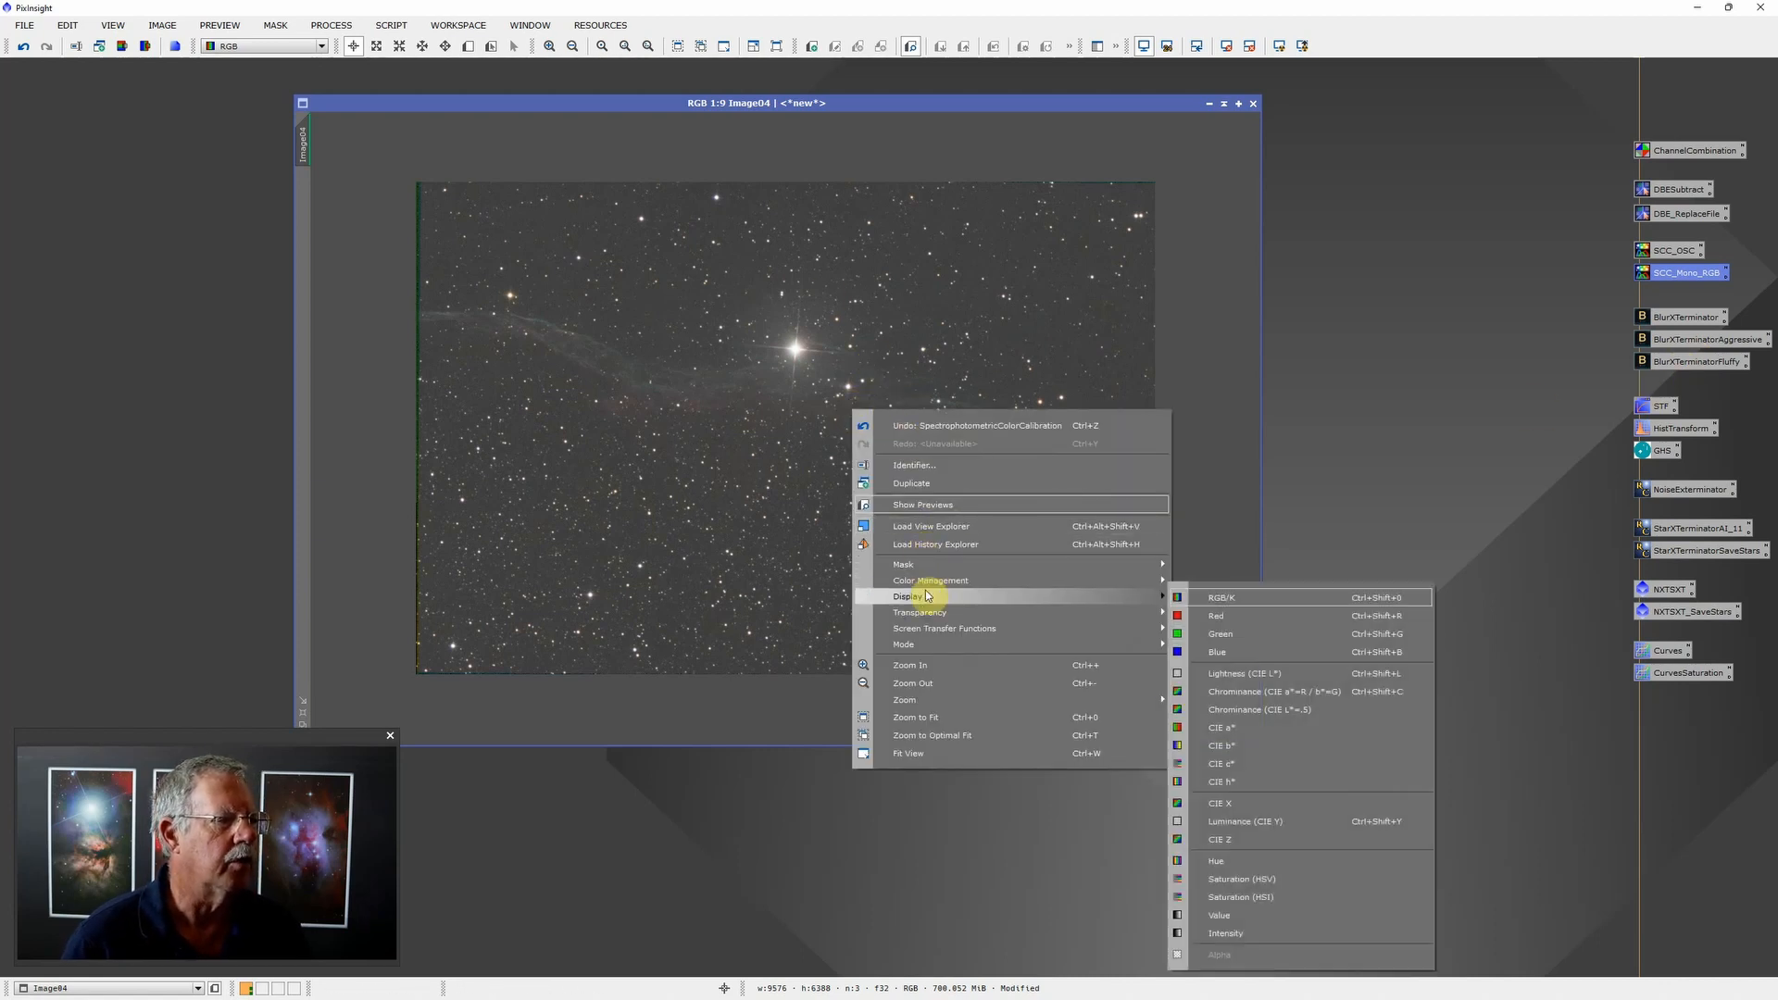
{"action": "left_click", "coordinate": [964, 484]}
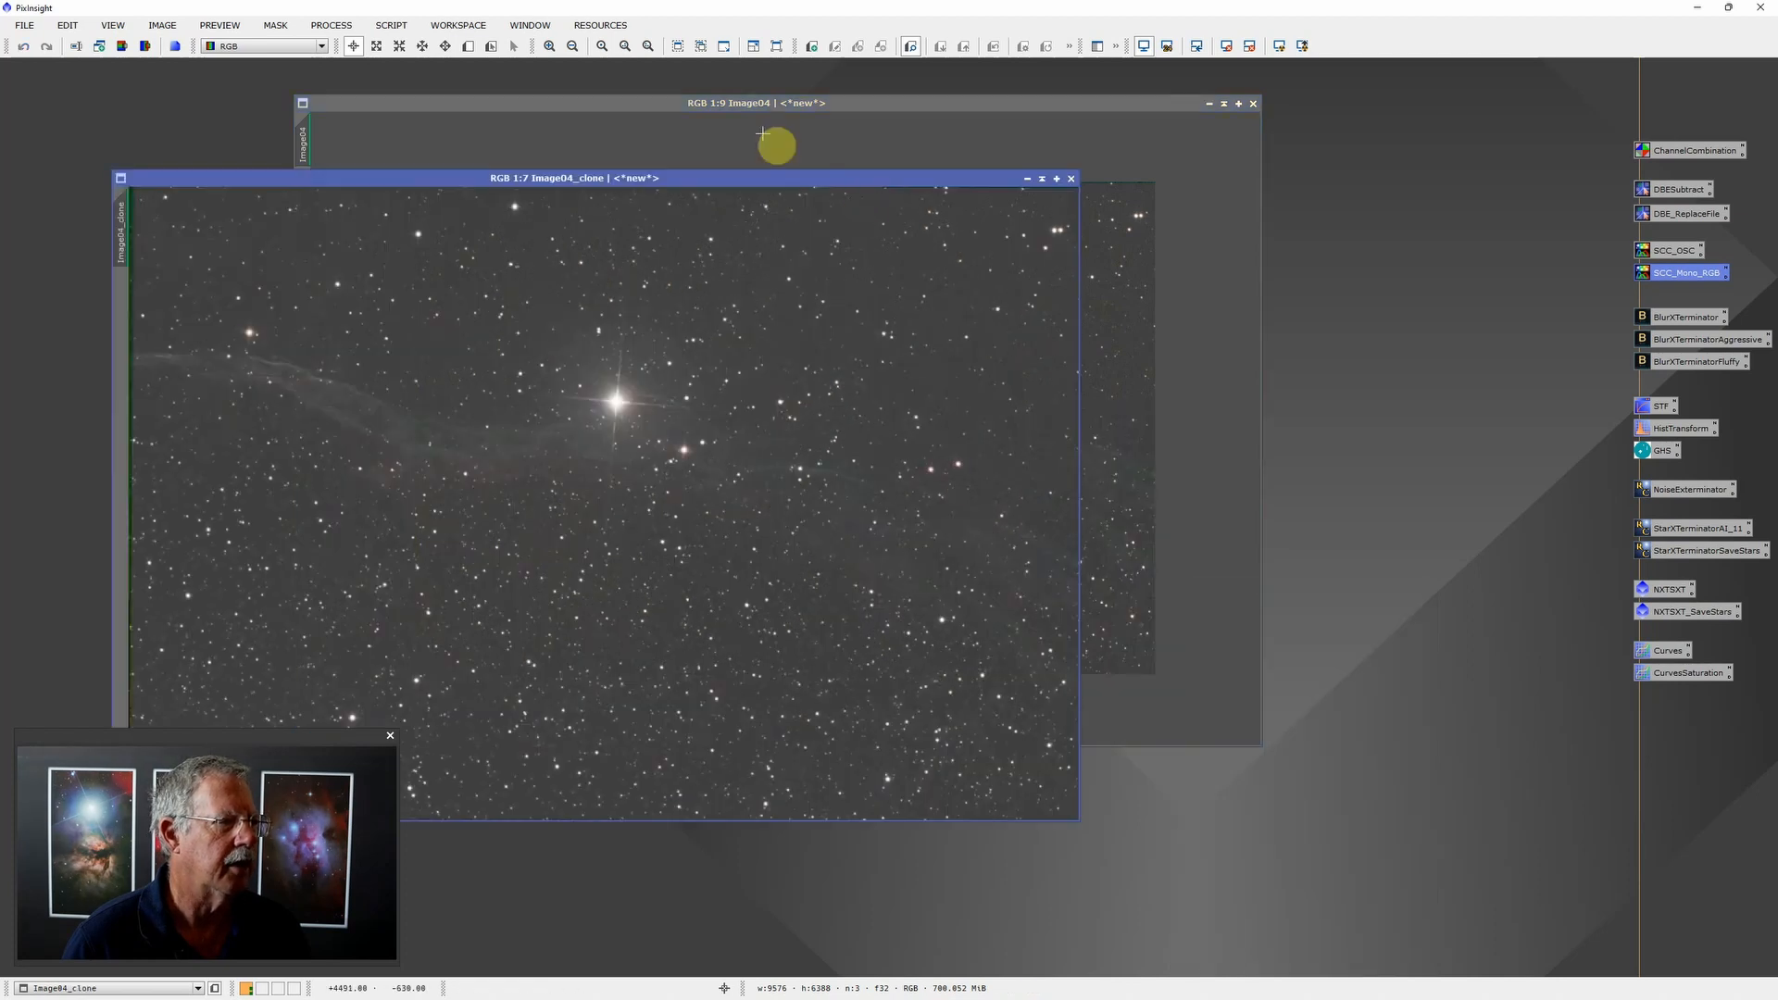
{"action": "left_click_drag", "start_coordinate": [754, 177], "coordinate": [944, 188]}
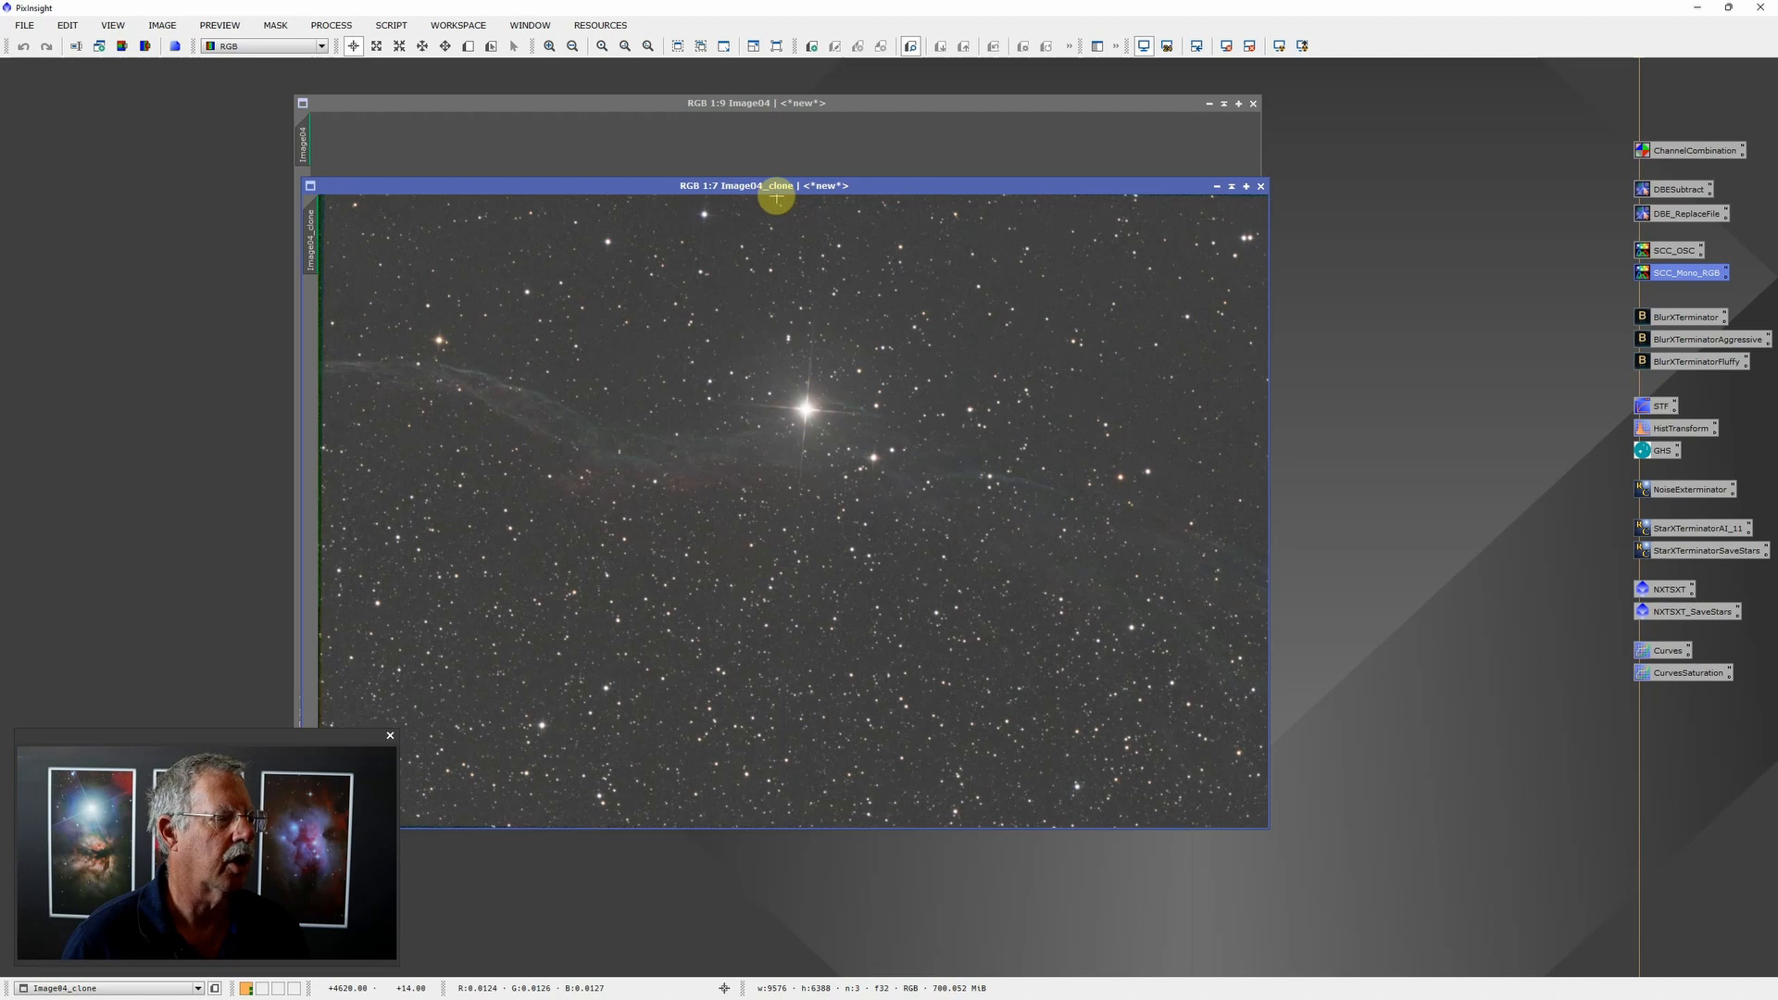
Step: Apply the saved BlurXTerminatorAggressive settings to the cloned image and close the process window
{"action": "double_click", "coordinate": [1704, 341]}
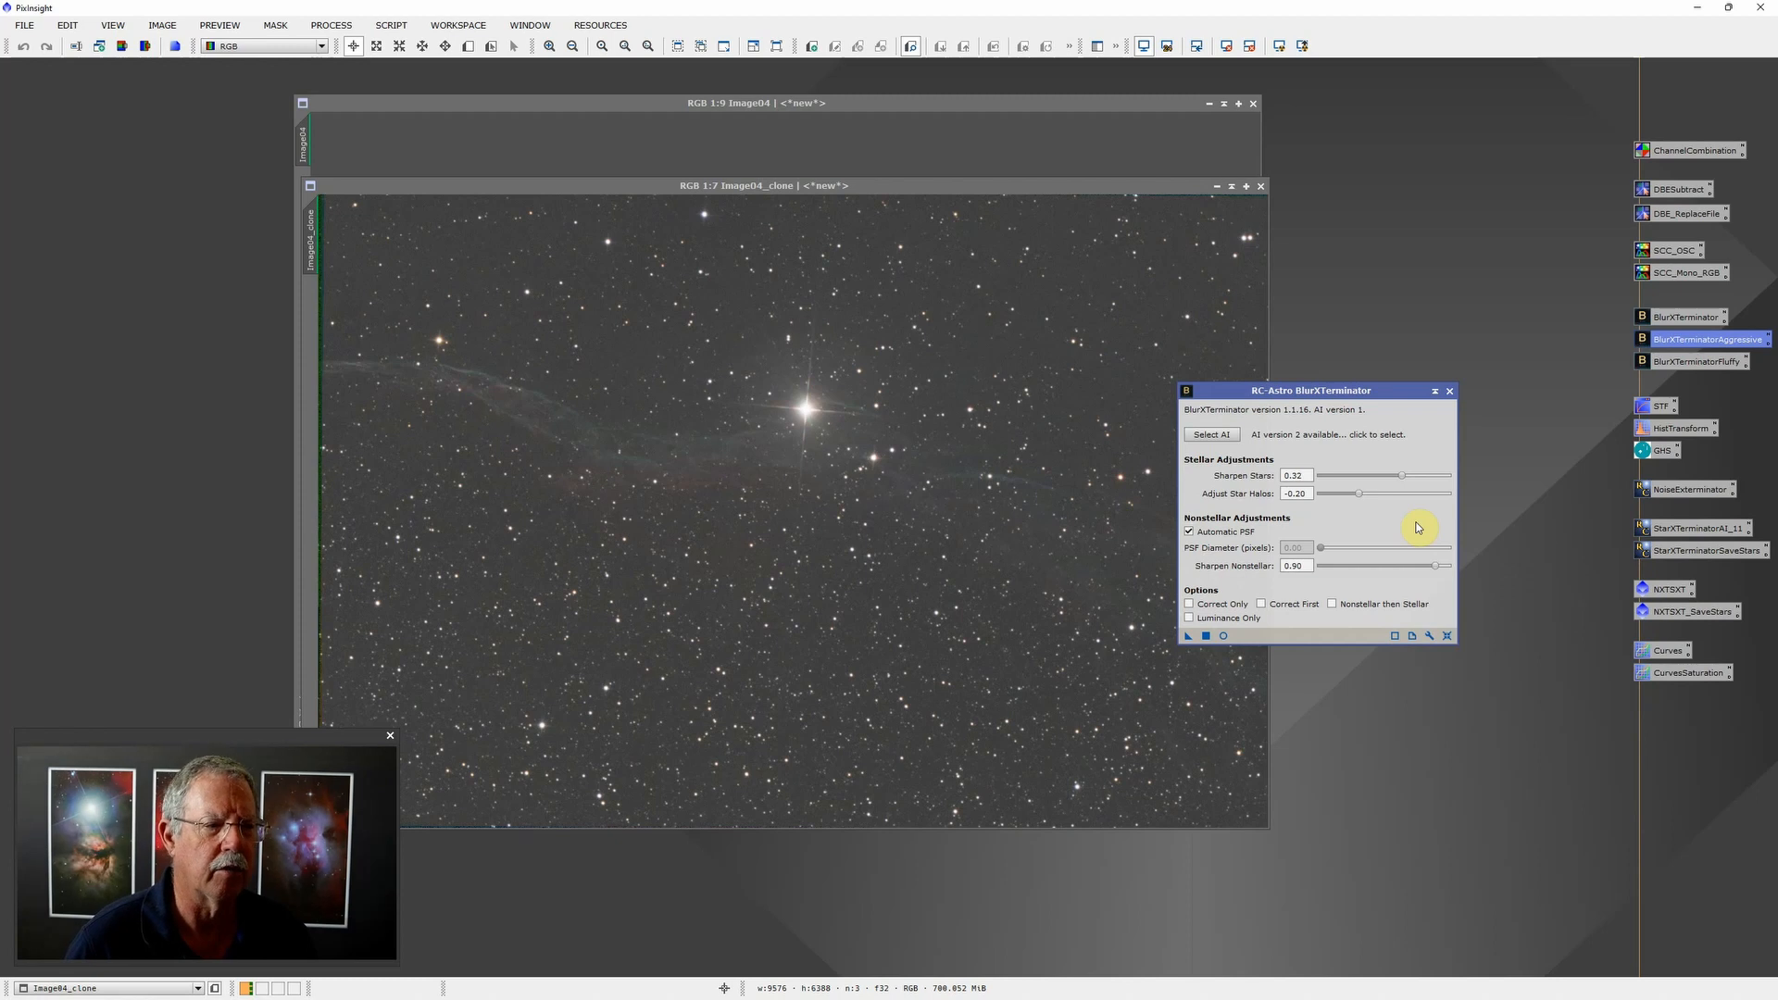
{"action": "left_click", "coordinate": [1188, 637]}
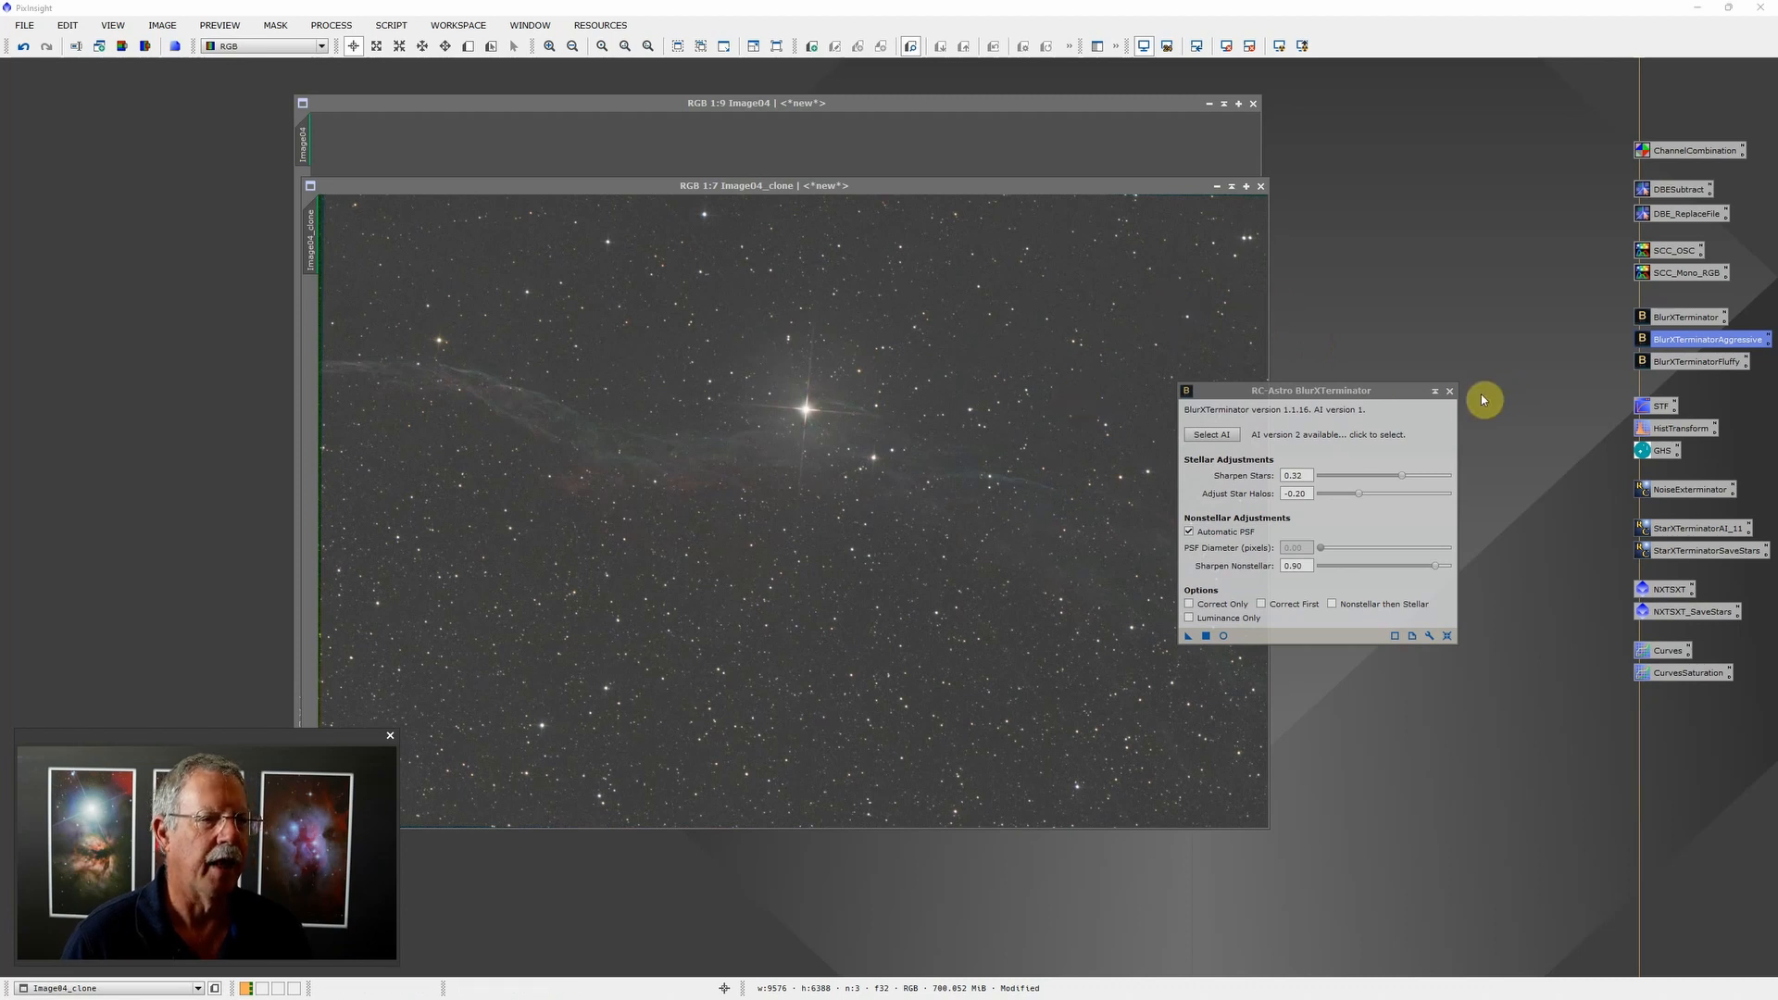
{"action": "left_click", "coordinate": [1450, 391]}
{"action": "left_click", "coordinate": [967, 463]}
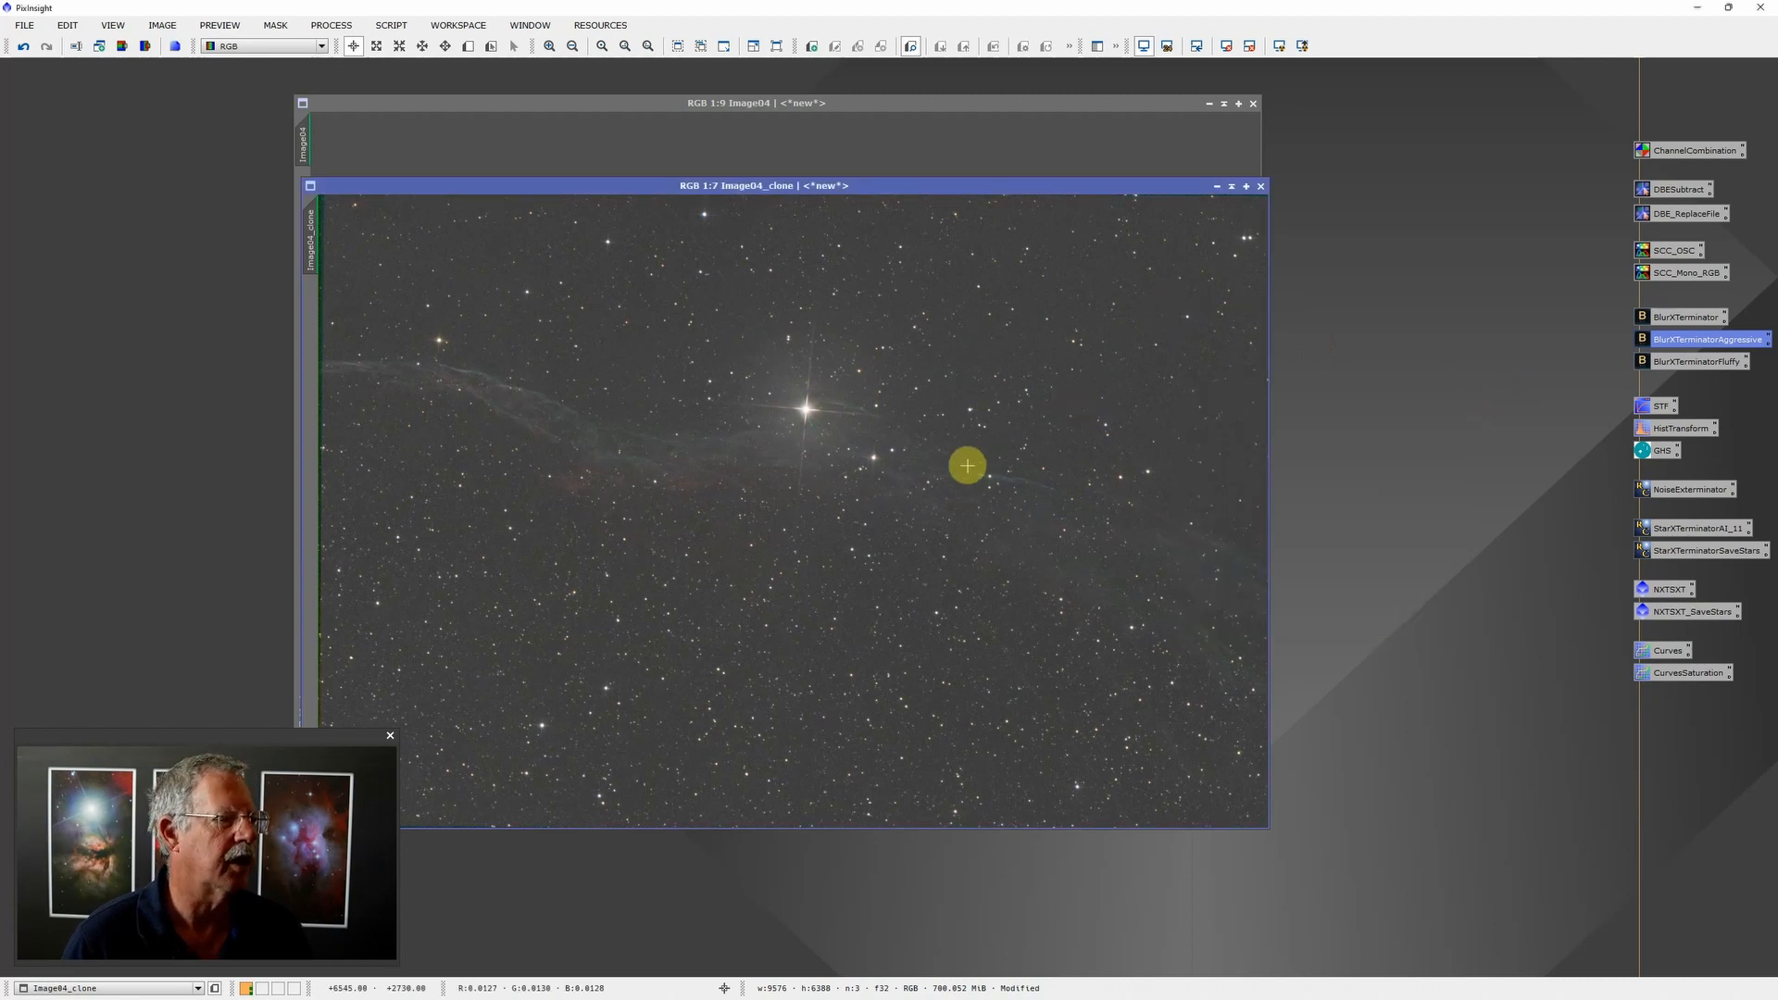
Step: Bring the original RGB image forward, apply the saved BlurXTerminatorFluffy settings to it, and close the process window
{"action": "left_click", "coordinate": [956, 109]}
{"action": "left_click_drag", "start_coordinate": [842, 102], "coordinate": [886, 225]}
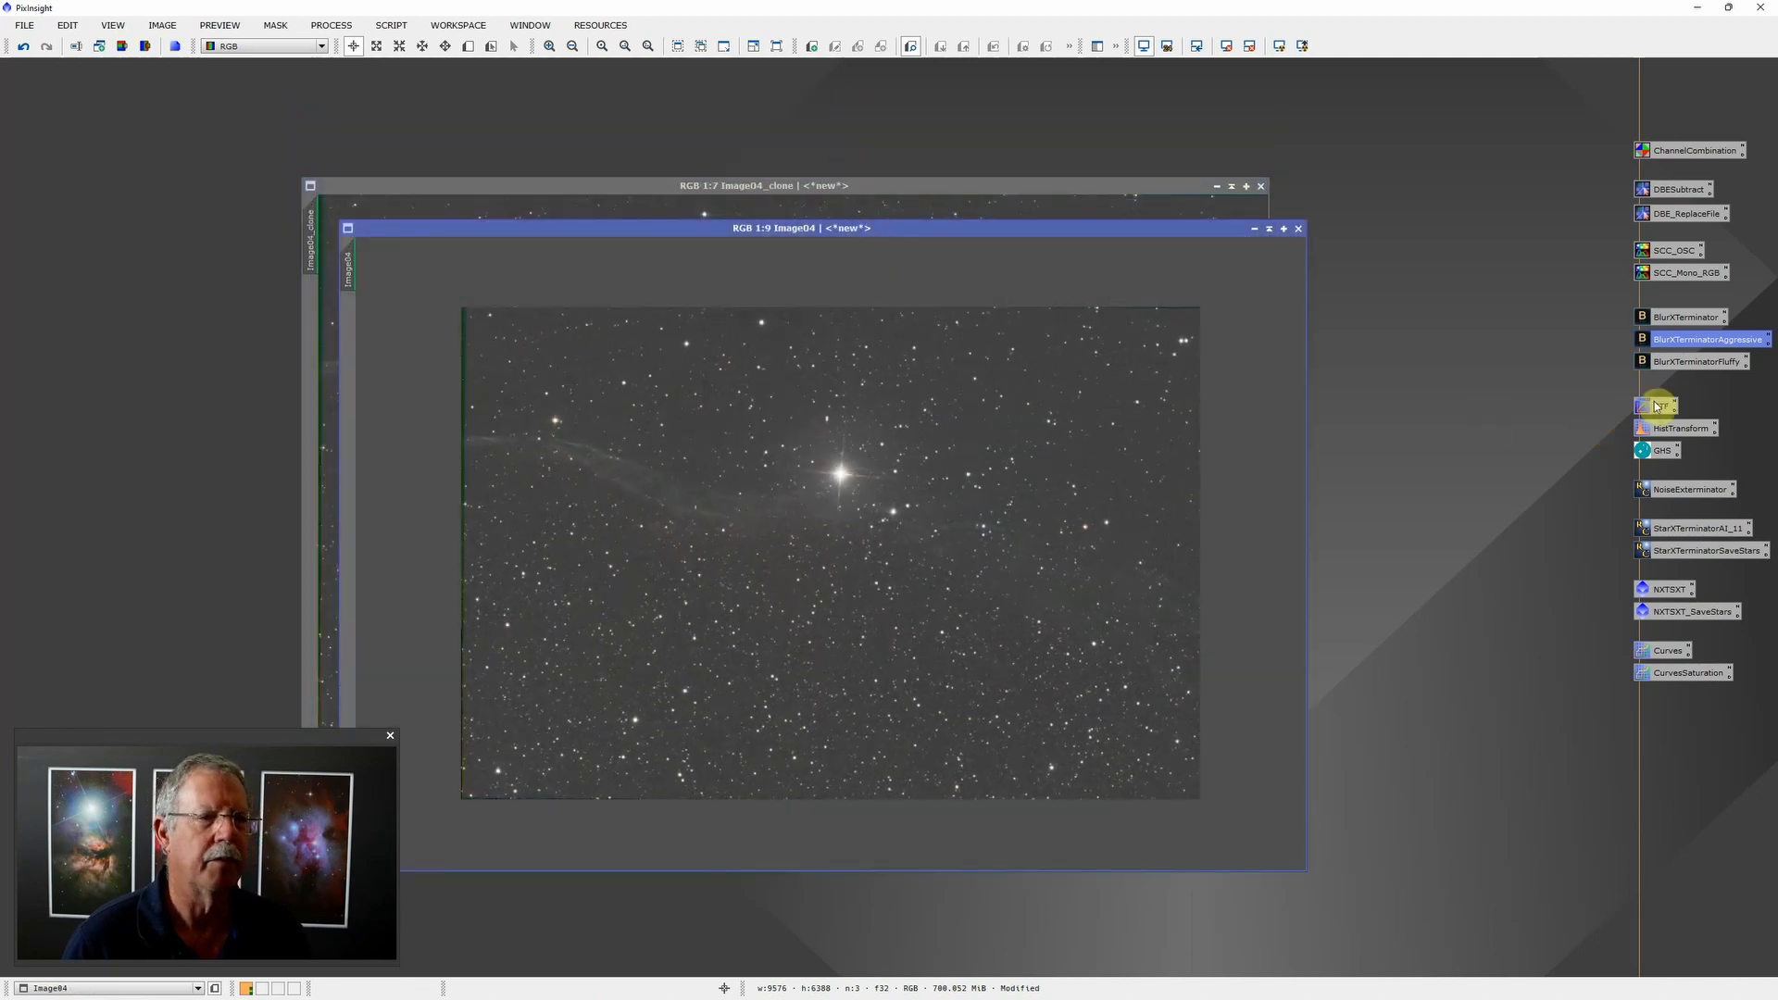
{"action": "double_click", "coordinate": [1685, 364]}
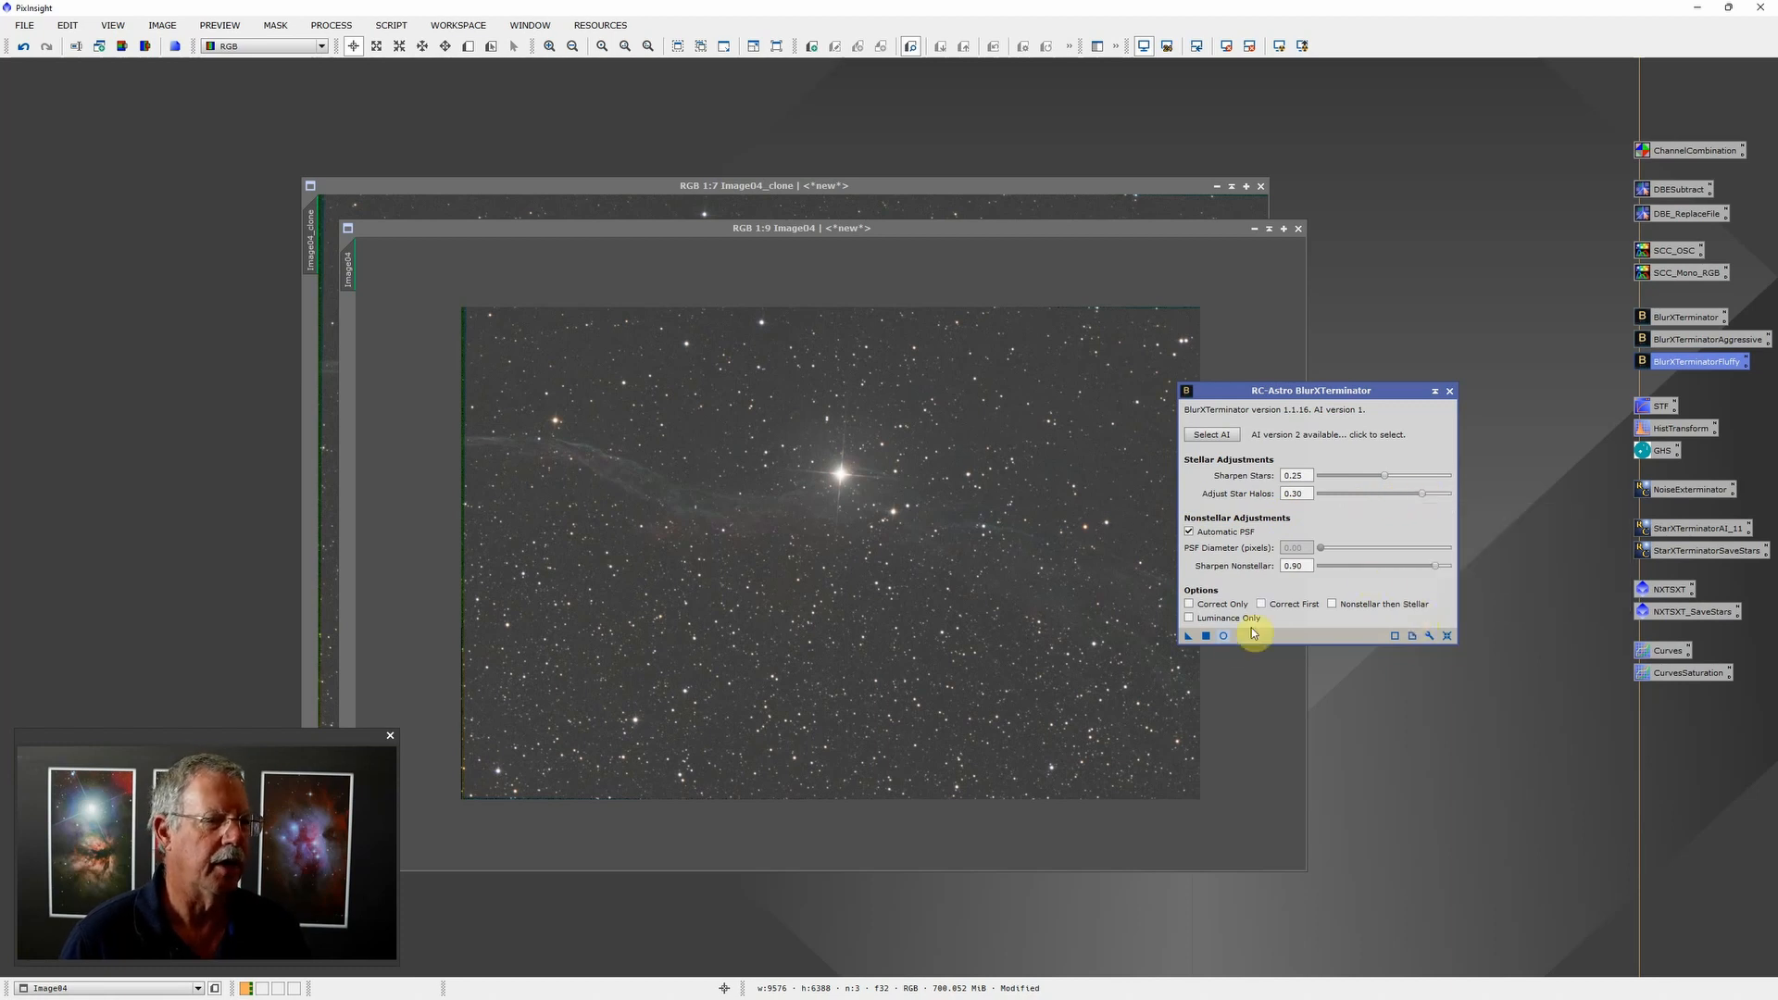
{"action": "left_click_drag", "start_coordinate": [1193, 641], "coordinate": [1021, 561]}
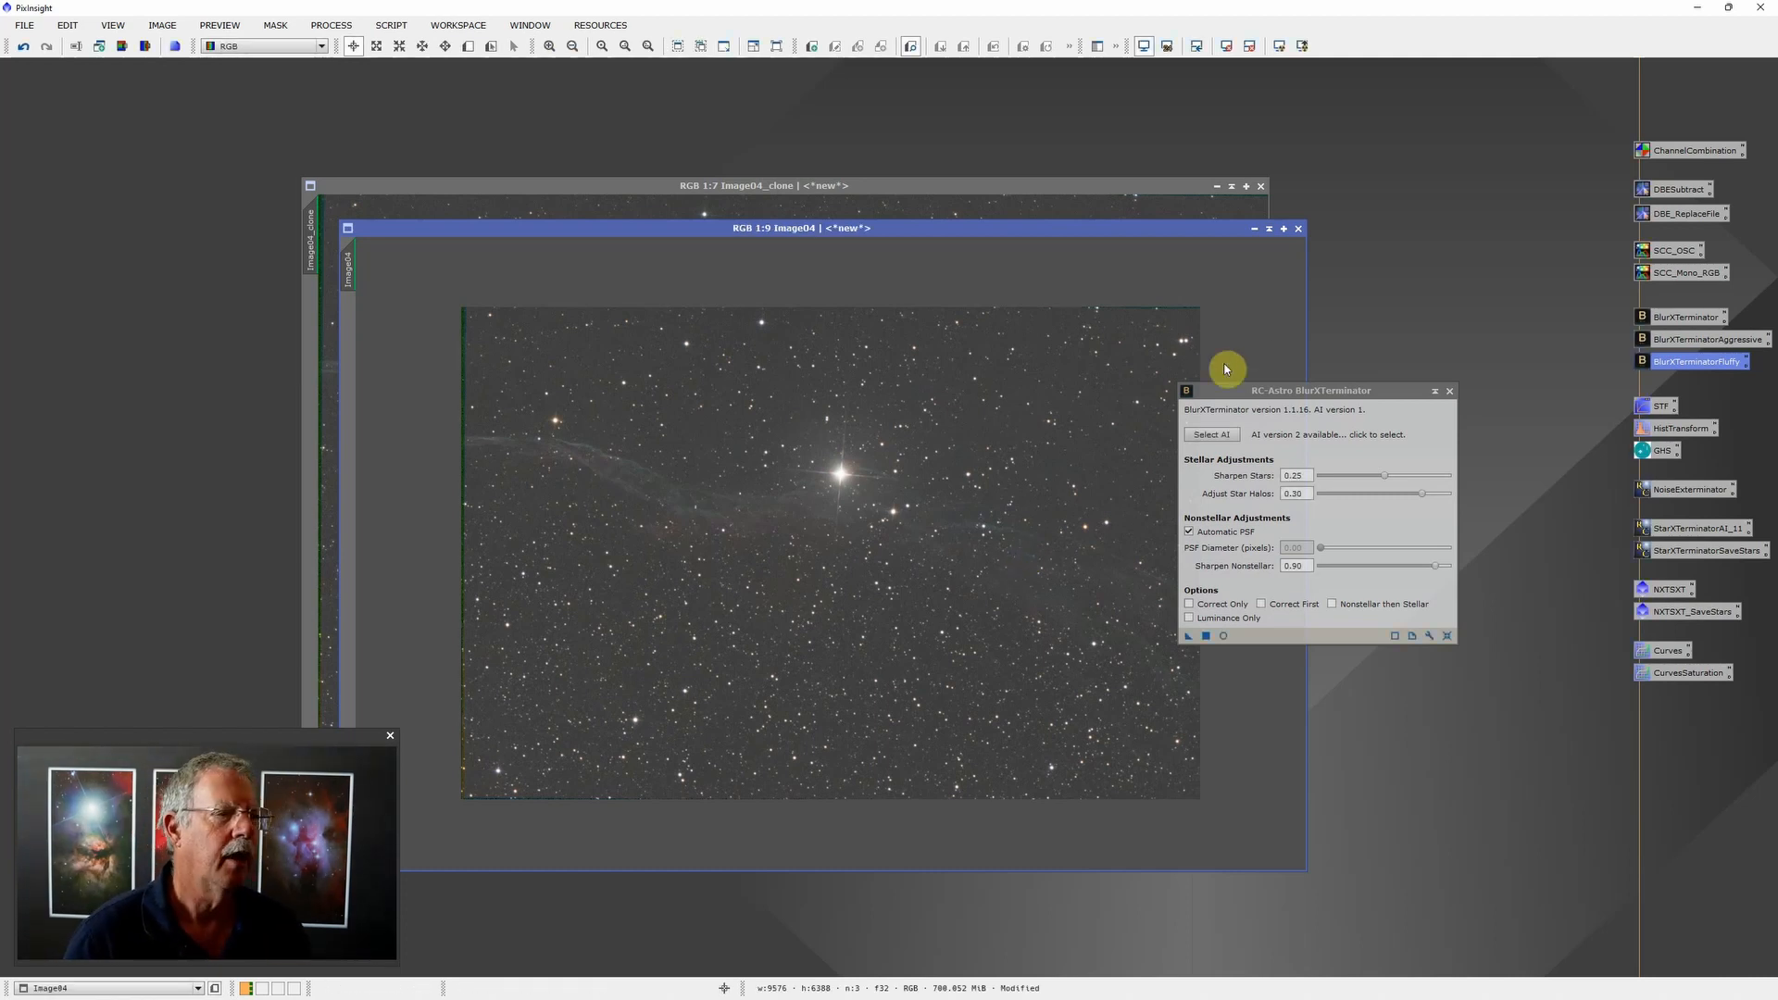
{"action": "left_click", "coordinate": [1450, 391]}
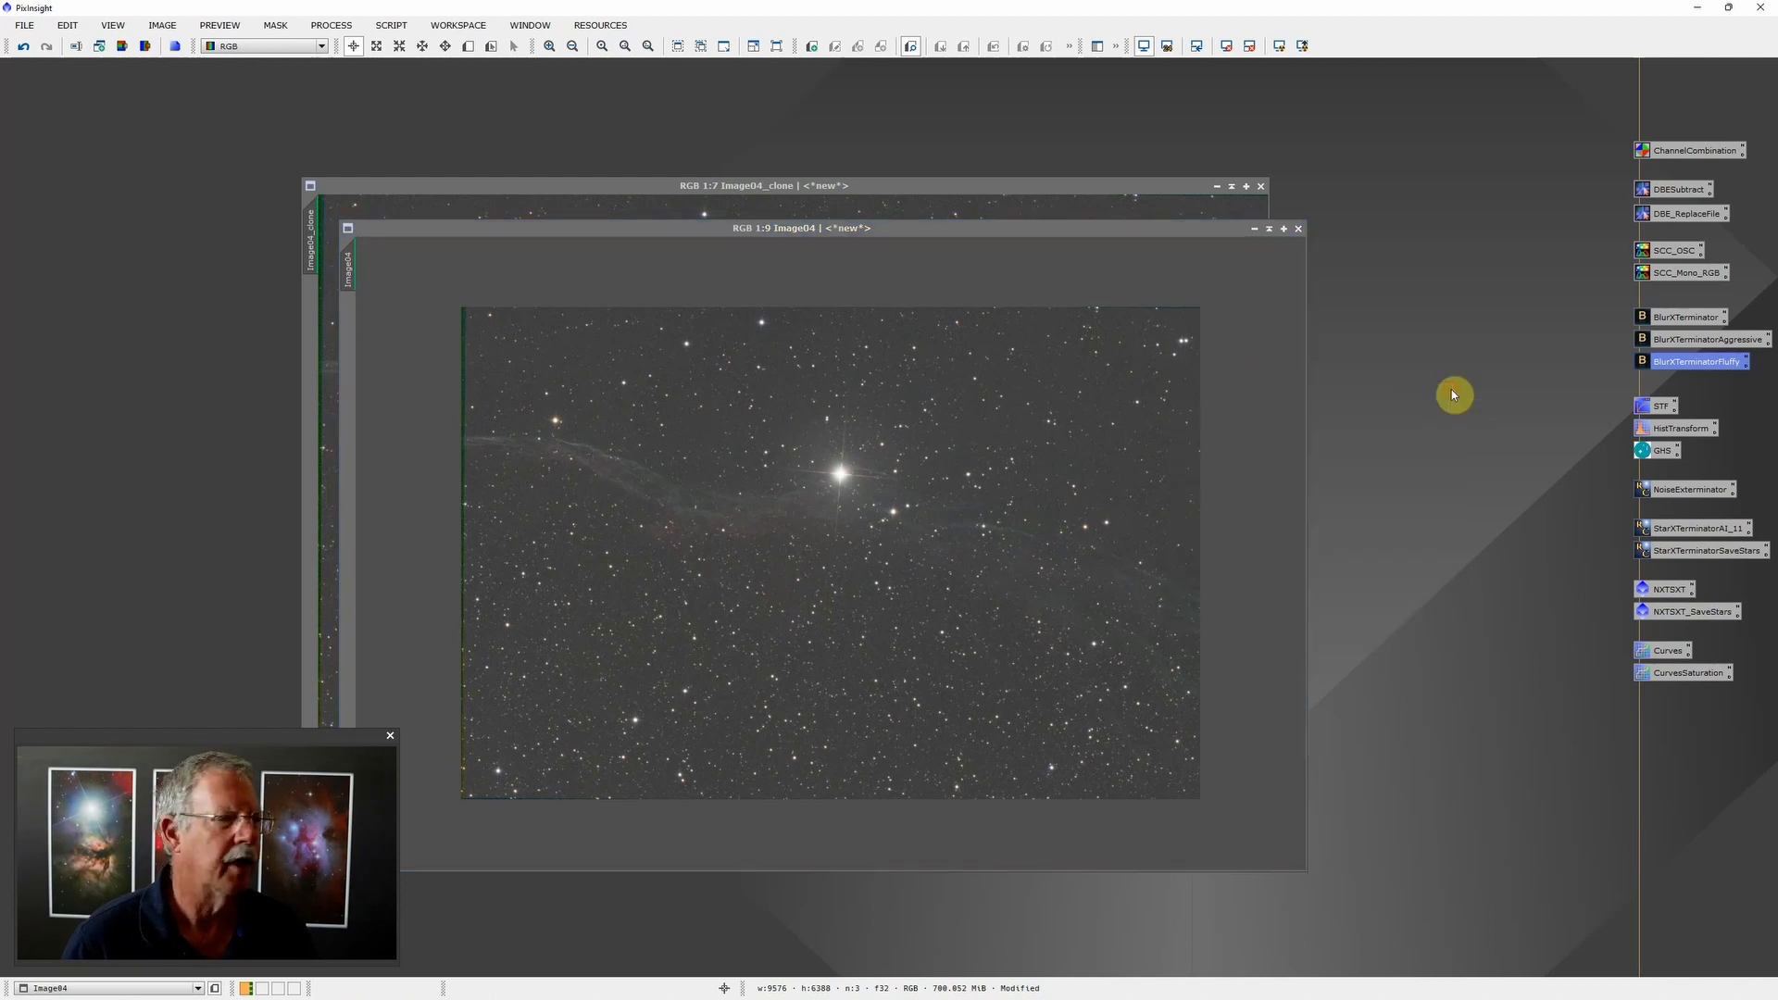
Step: Rearrange the original and cloned RGB image windows so both title bars stay accessible, leaving the clone in front
{"action": "left_click", "coordinate": [1009, 195]}
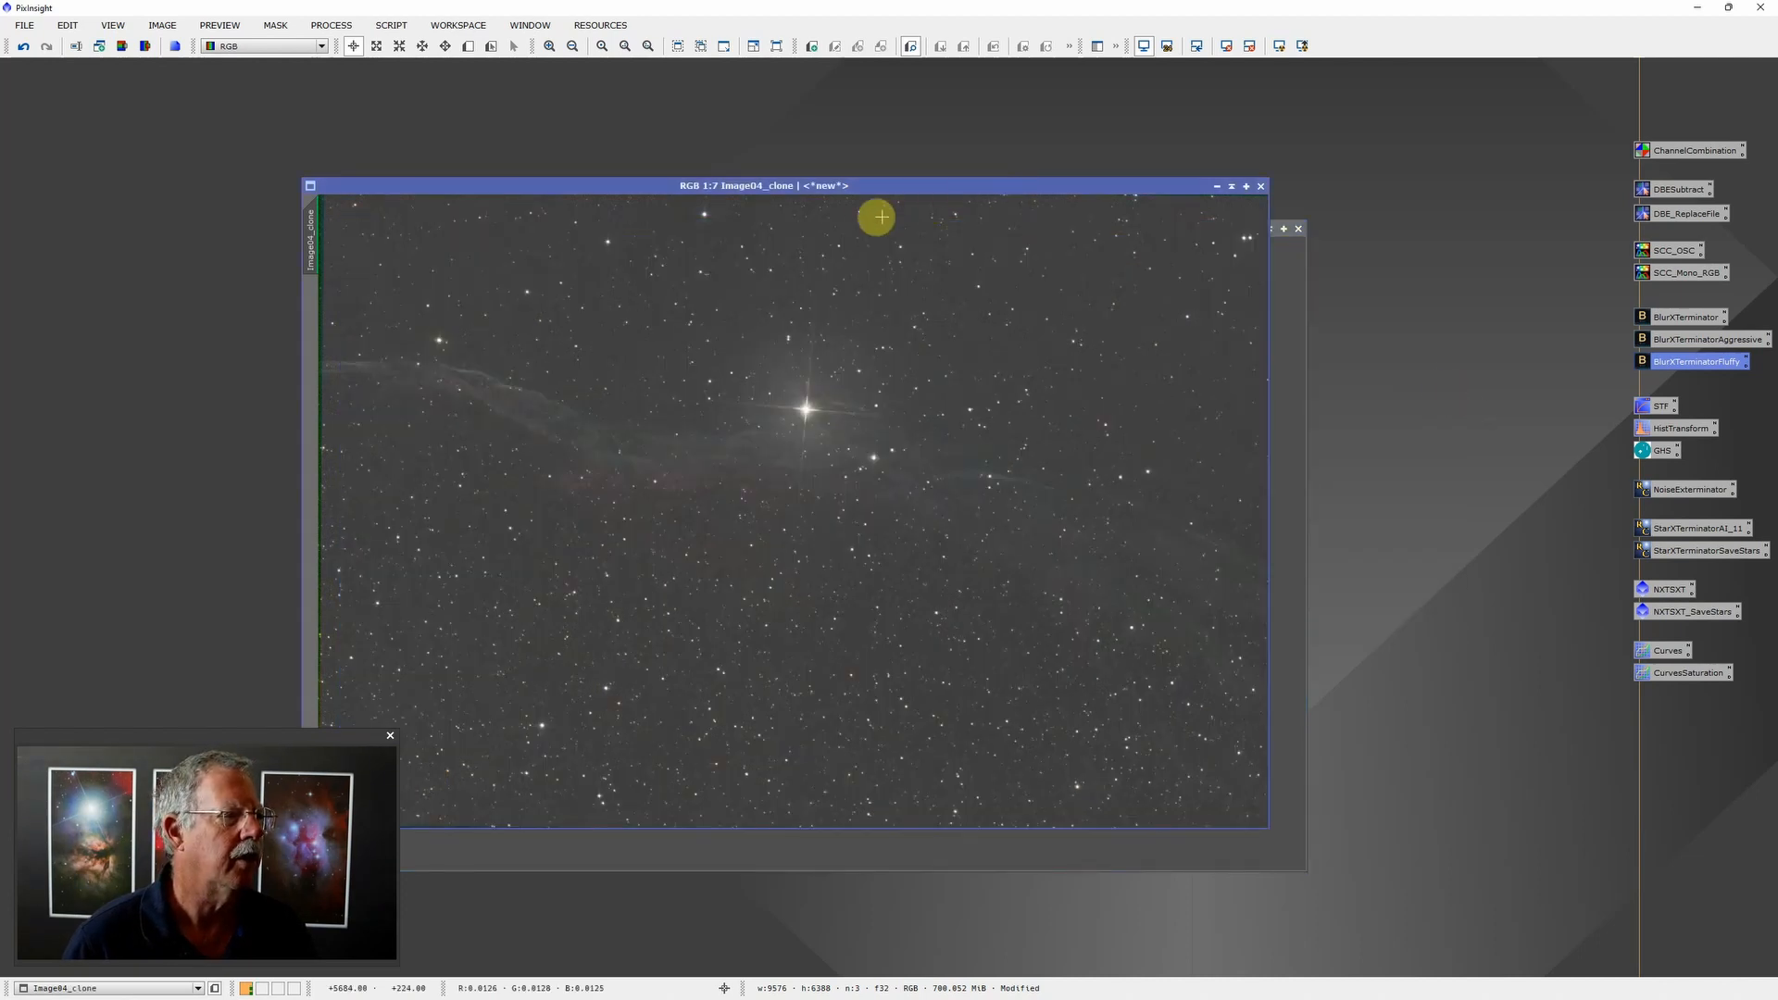
{"action": "left_click_drag", "start_coordinate": [873, 194], "coordinate": [709, 189]}
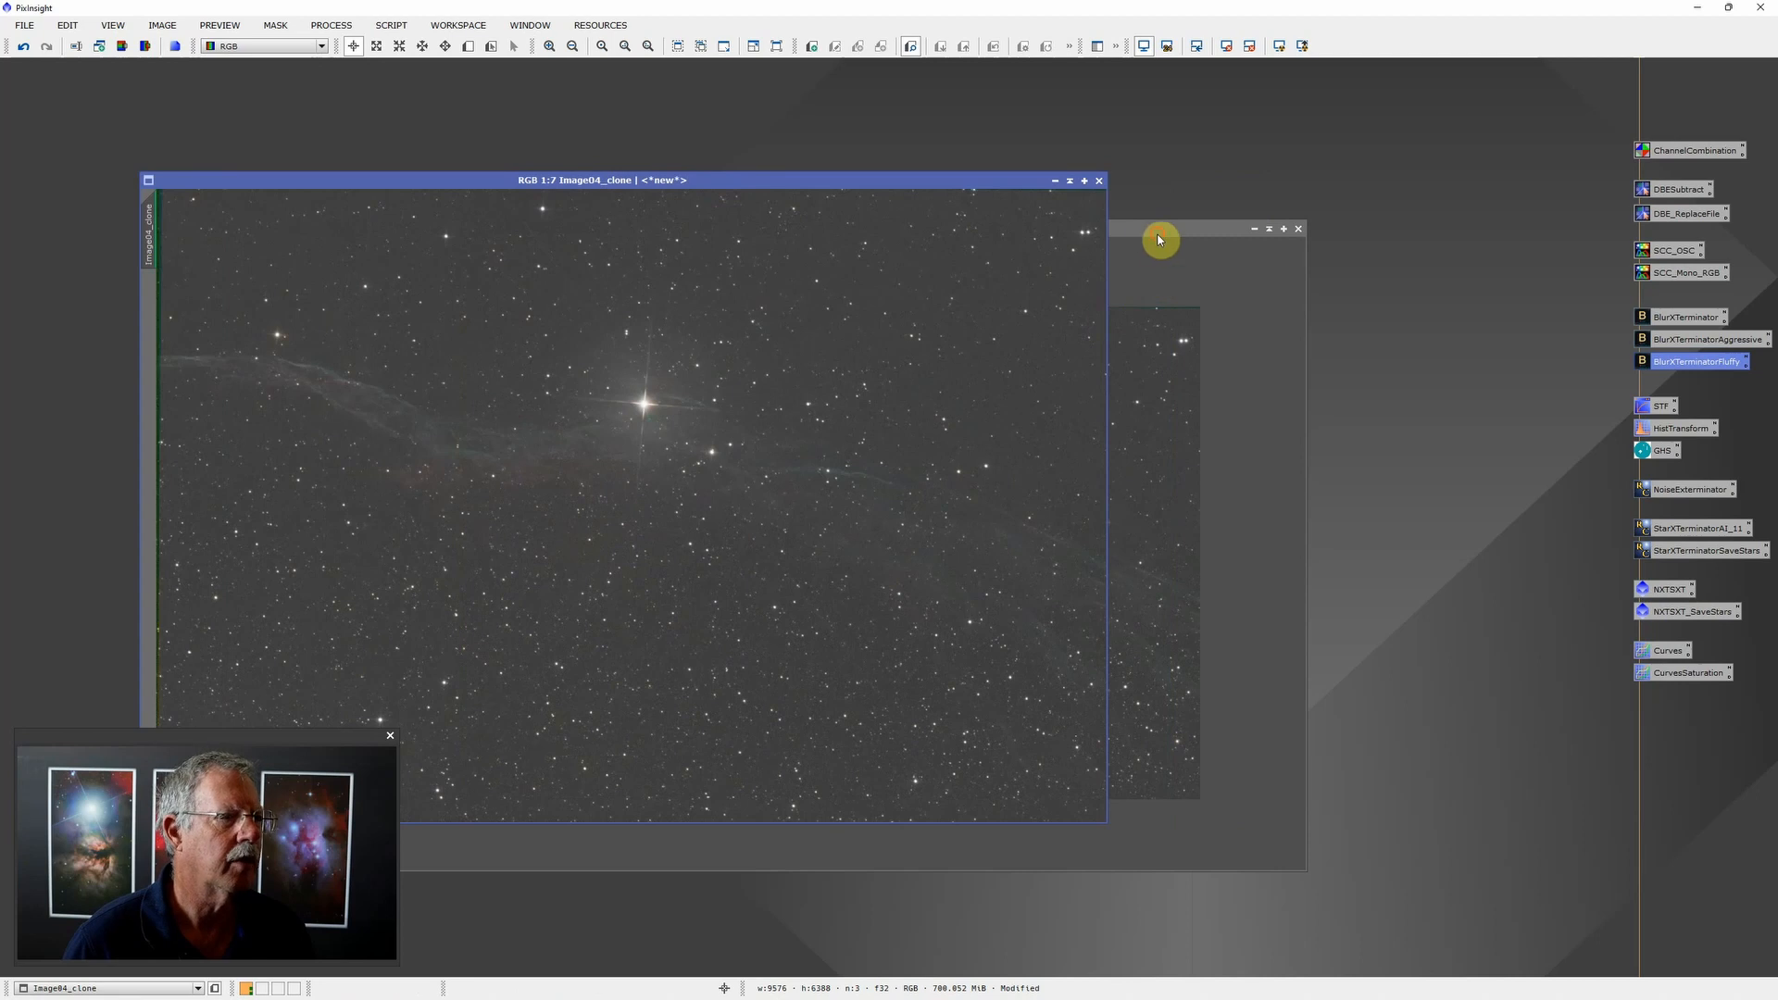
{"action": "left_click_drag", "start_coordinate": [1158, 233], "coordinate": [1504, 192]}
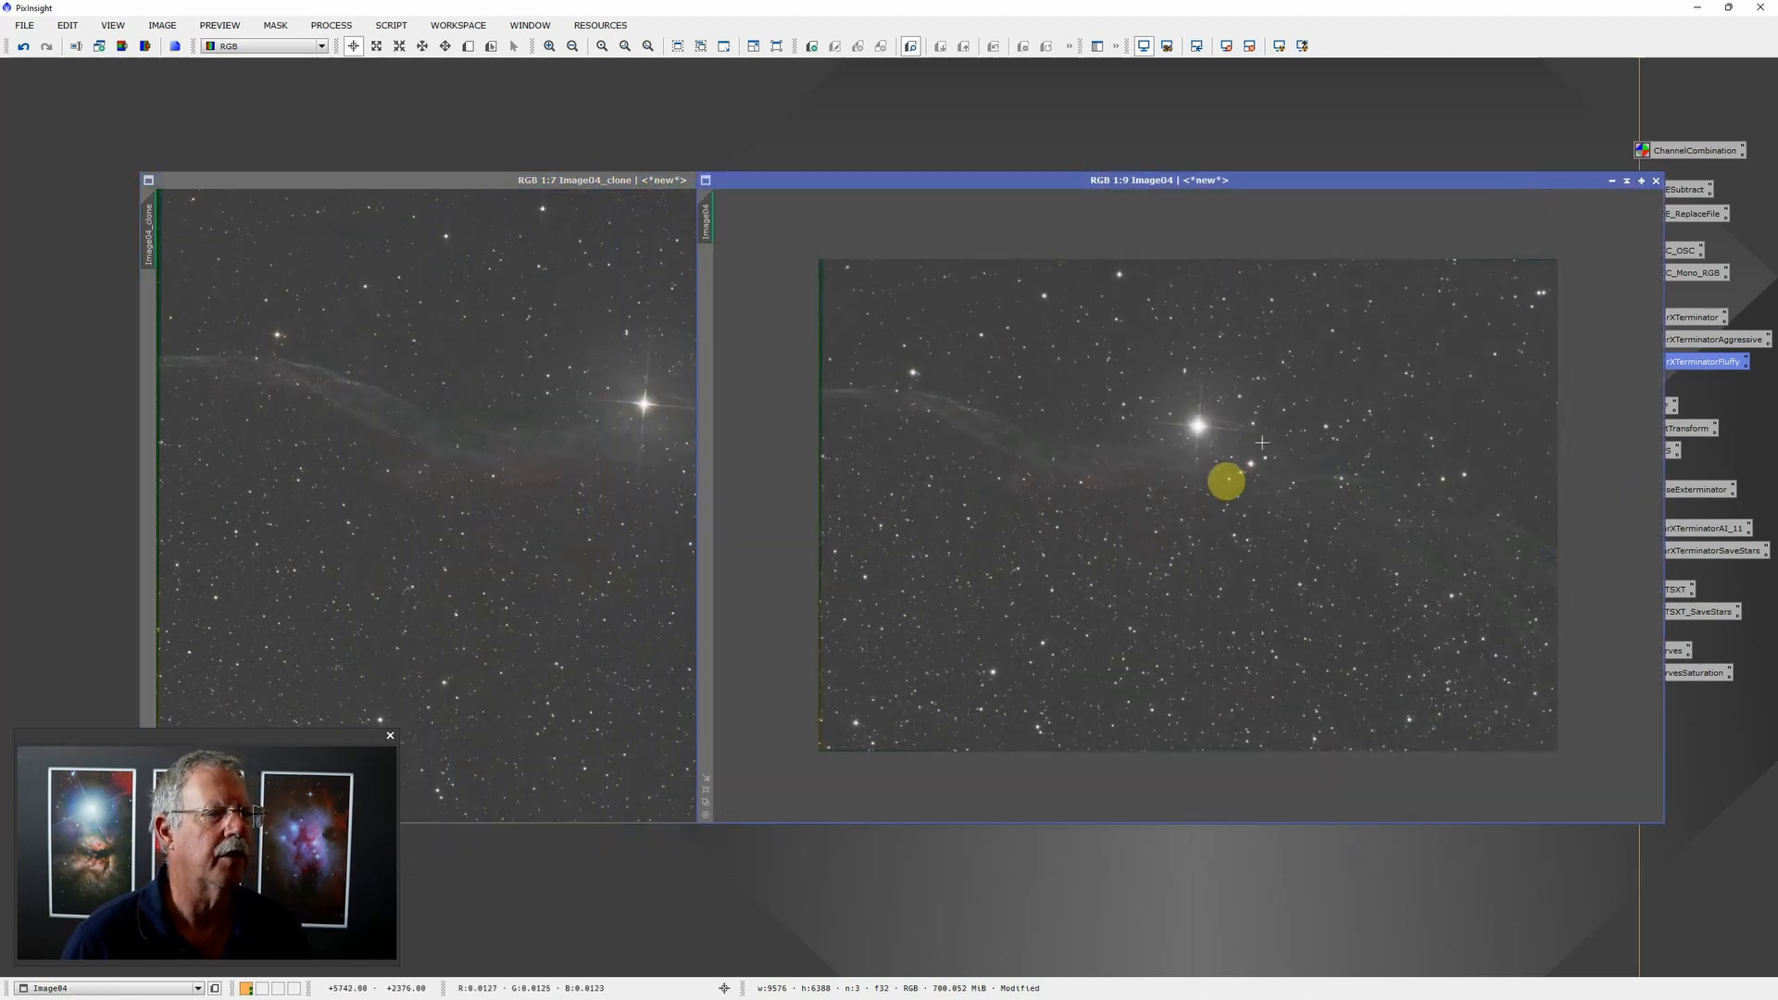
{"action": "left_click_drag", "start_coordinate": [619, 192], "coordinate": [996, 262]}
{"action": "left_click_drag", "start_coordinate": [1011, 188], "coordinate": [592, 141]}
{"action": "left_click", "coordinate": [1204, 269]}
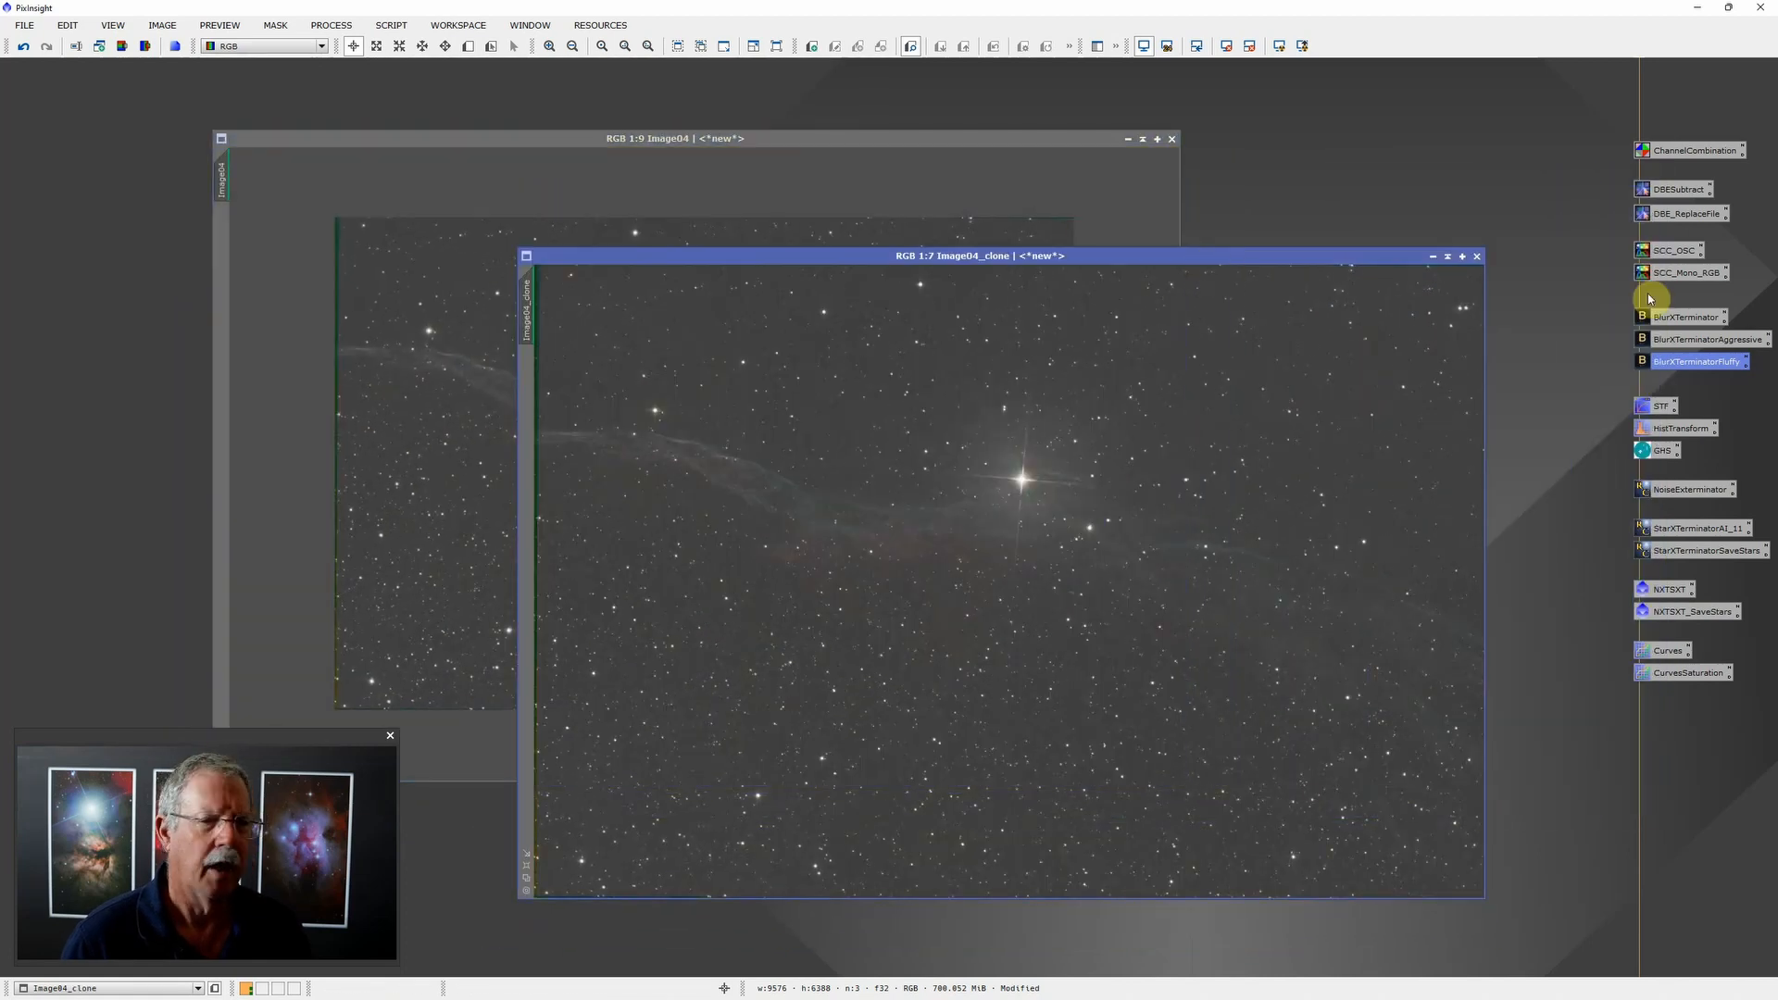
Step: Open the saved STF and HistTransform processes and arrange their windows beside the cloned image
{"action": "left_click", "coordinate": [1657, 405]}
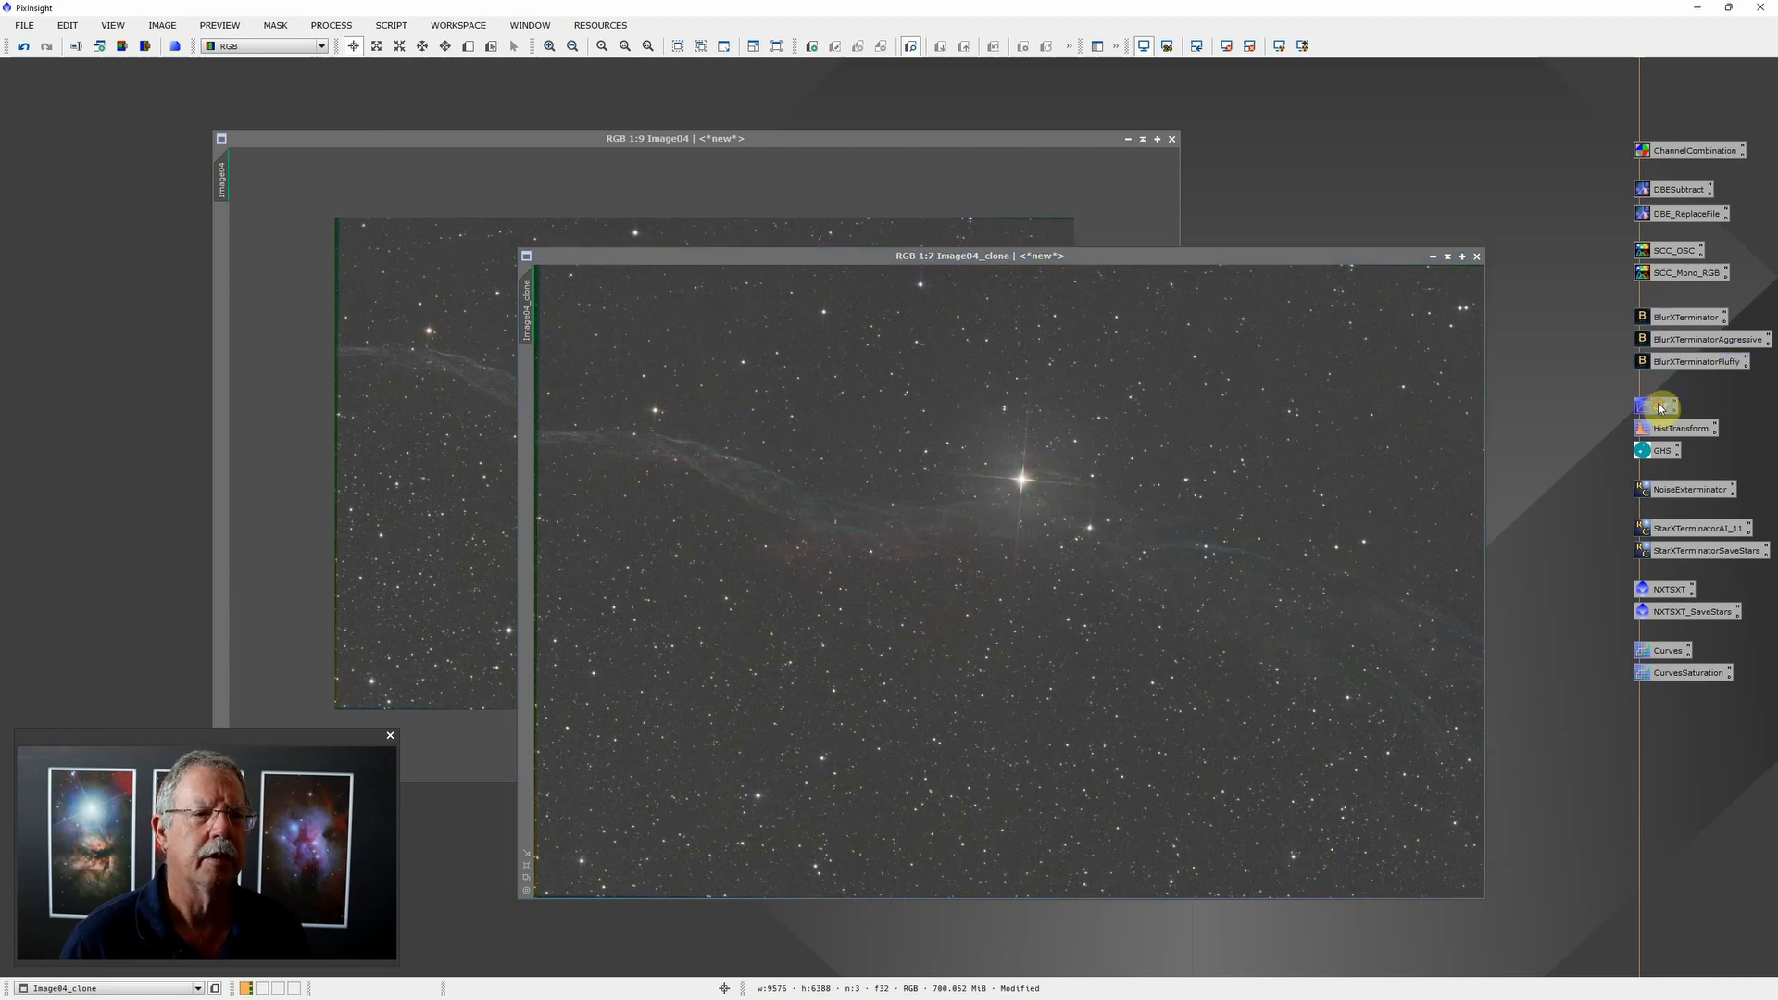
{"action": "left_click_drag", "start_coordinate": [1276, 242], "coordinate": [1067, 258]}
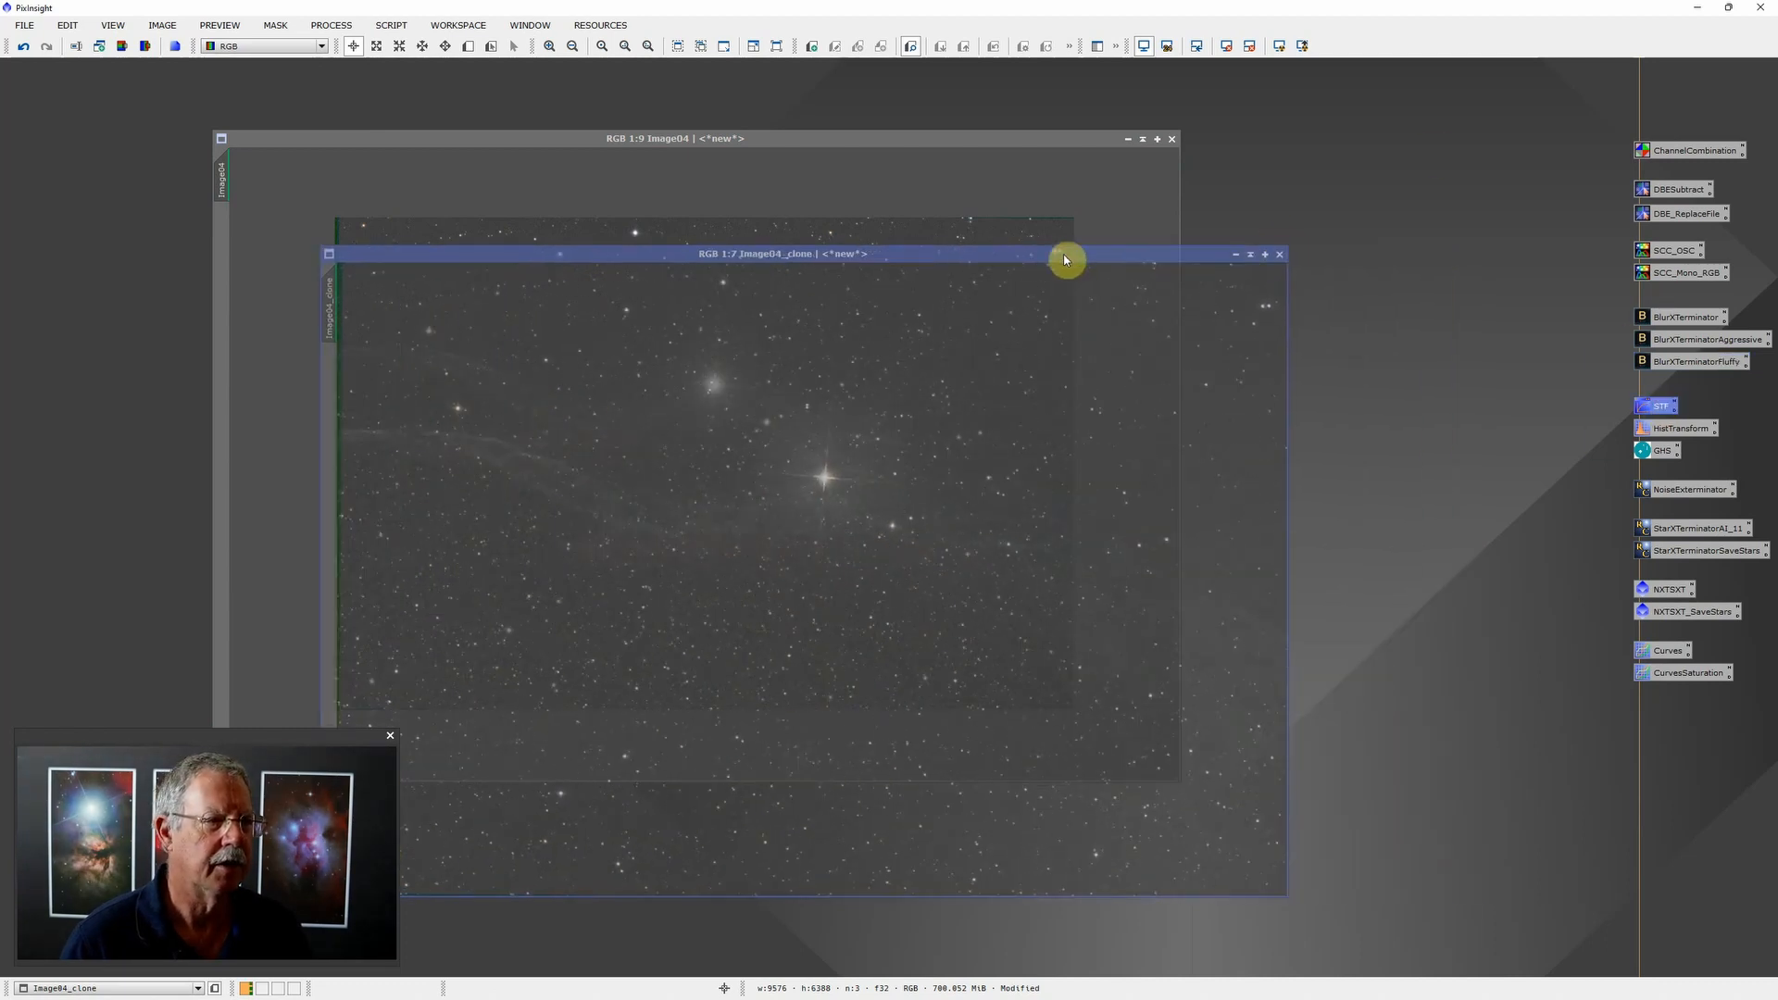
{"action": "left_click_drag", "start_coordinate": [1776, 93], "coordinate": [1509, 93]}
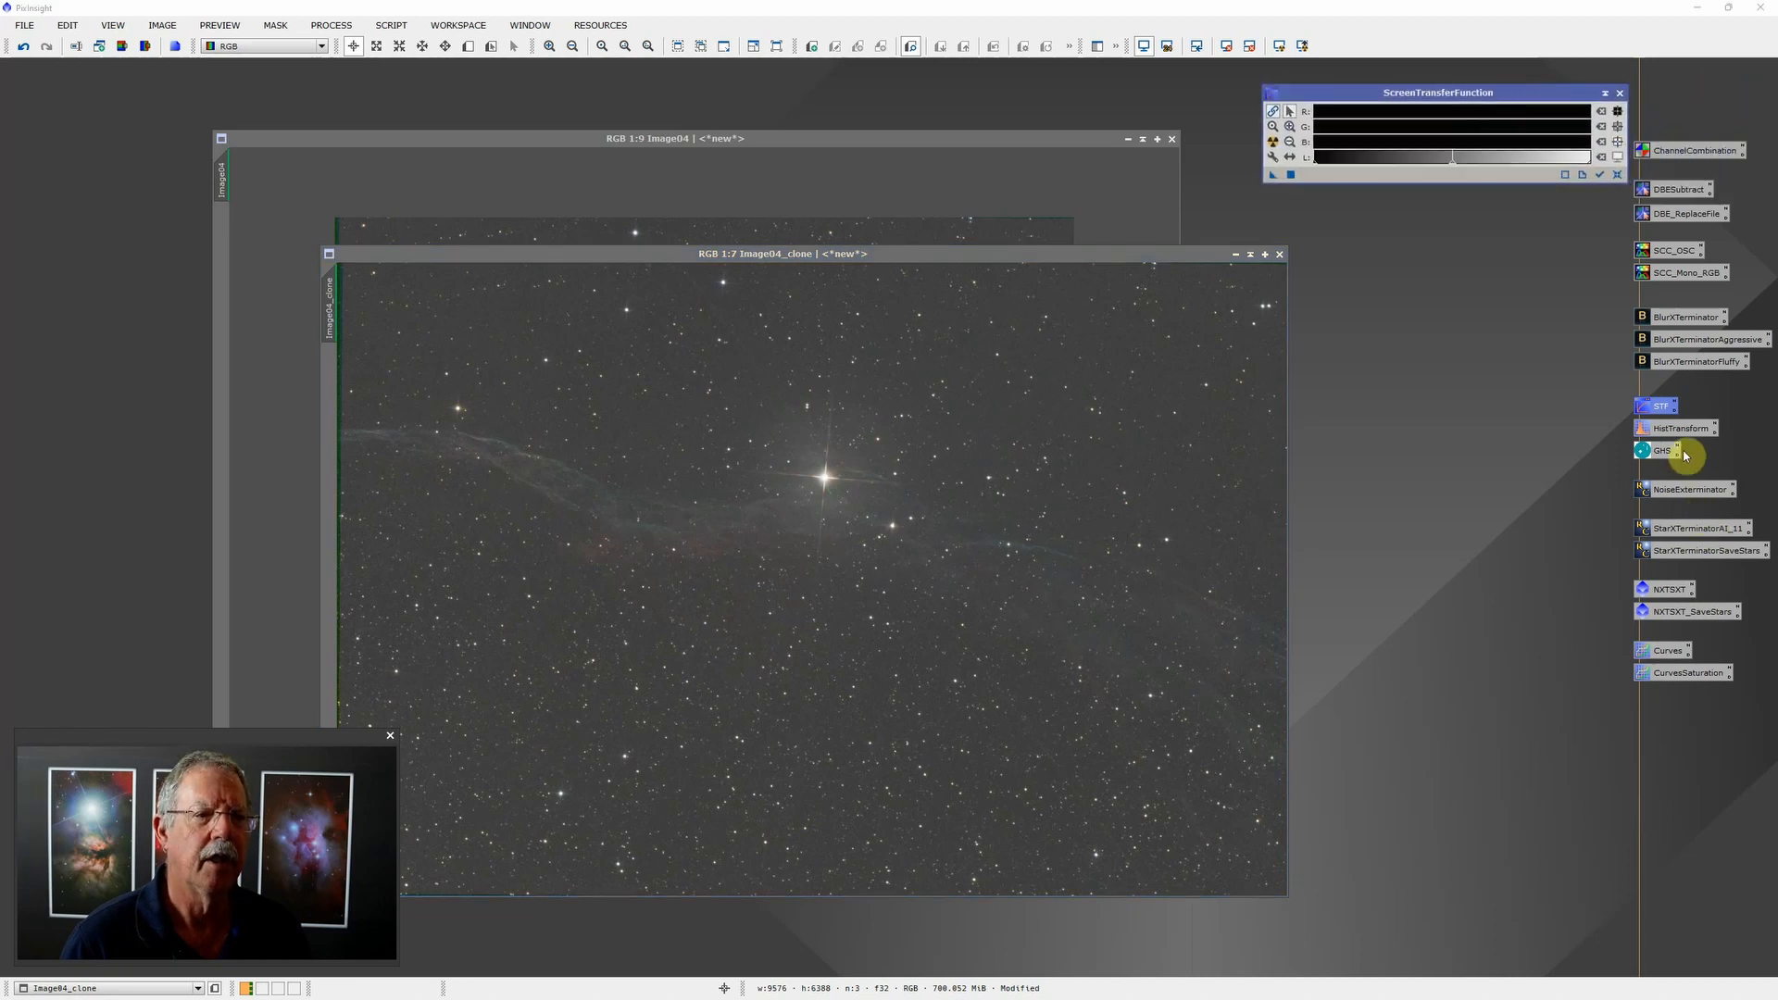
{"action": "left_click", "coordinate": [1672, 428]}
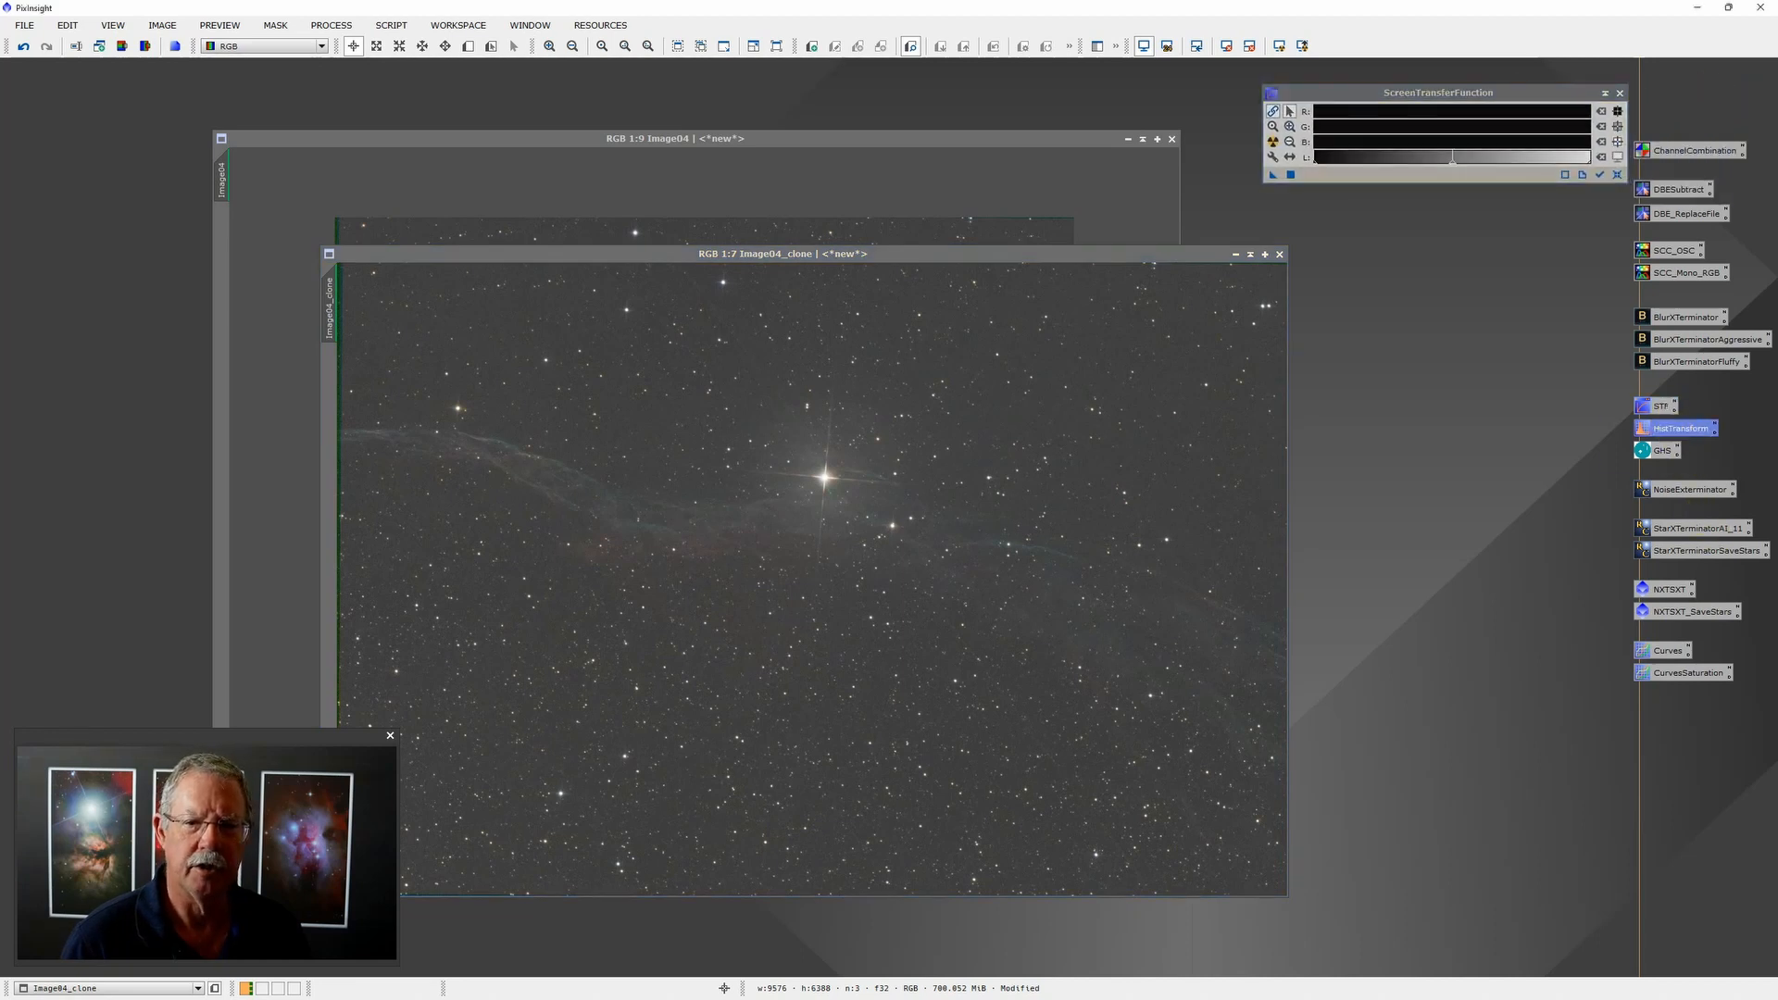
{"action": "left_click_drag", "start_coordinate": [1776, 274], "coordinate": [1378, 231]}
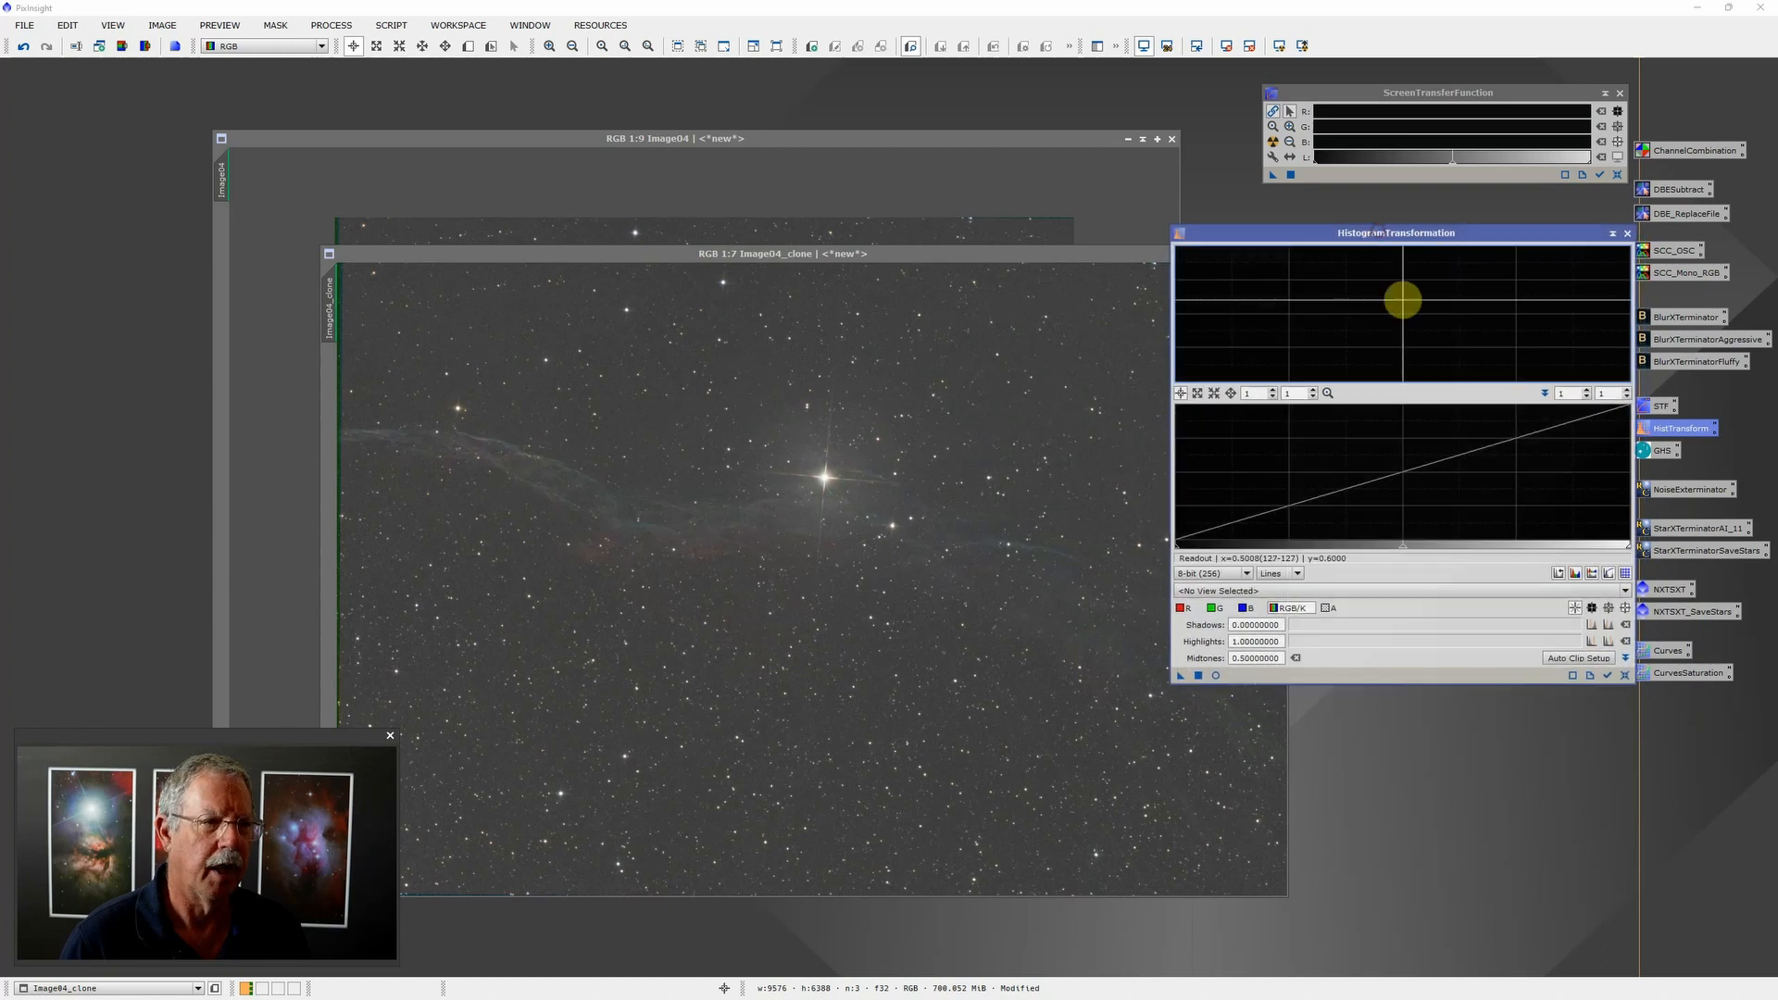
Step: Auto-stretch the clone's screen display, raise the linked RGB shadows to about 0.01235, and shift the midtones to about 0.00224
{"action": "left_click", "coordinate": [1272, 141]}
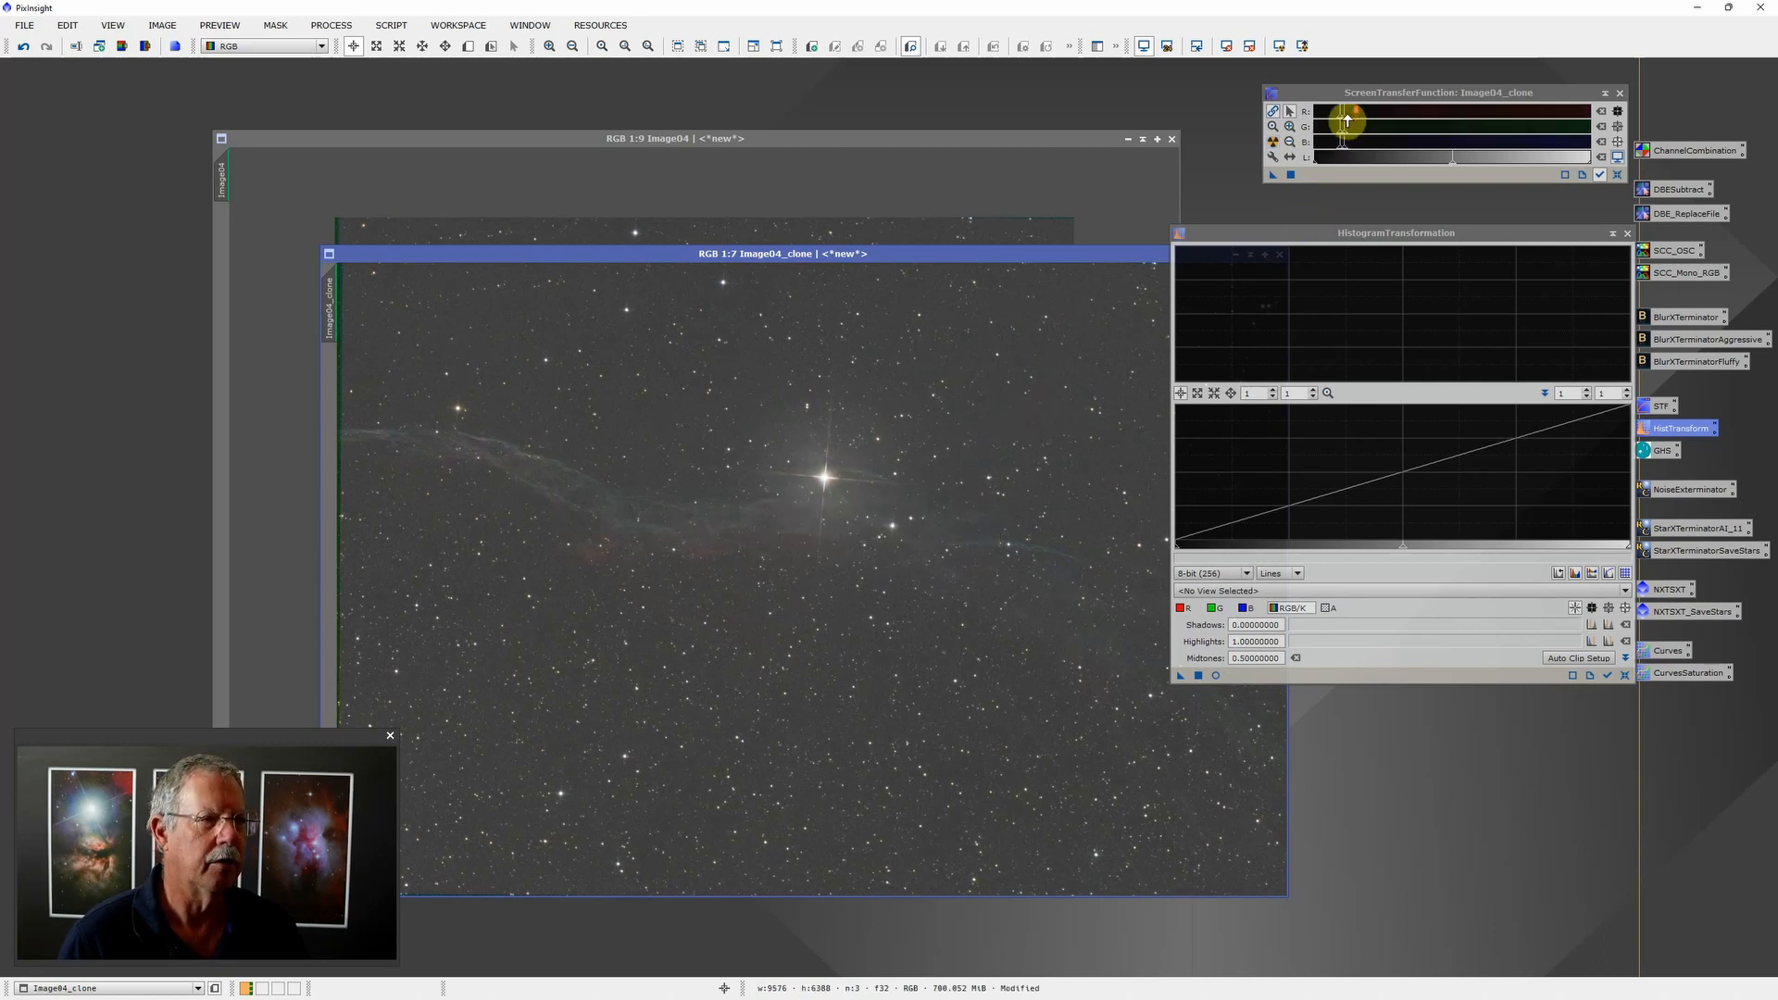
{"action": "mouse_move", "coordinate": [1347, 116]}
{"action": "left_mouse_down"}
{"action": "mouse_move", "coordinate": [1440, 115]}
{"action": "mouse_move", "coordinate": [1443, 136]}
{"action": "left_mouse_up"}
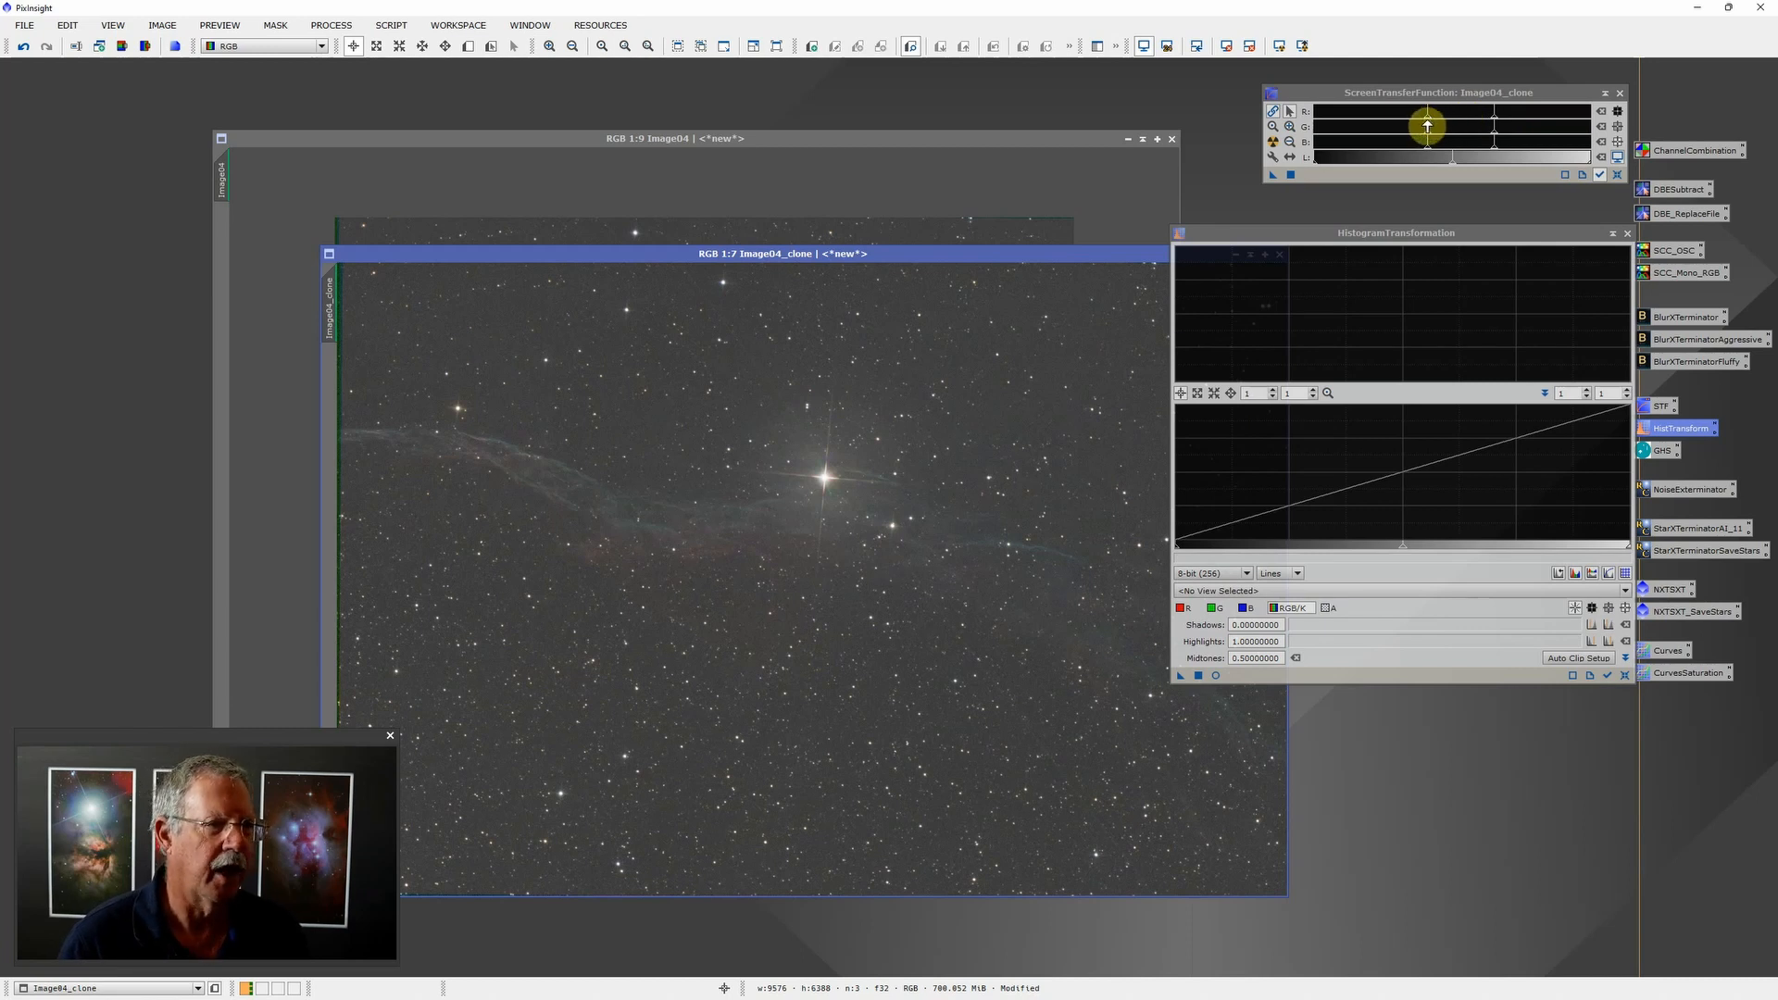
{"action": "left_click_drag", "start_coordinate": [1428, 126], "coordinate": [1441, 121]}
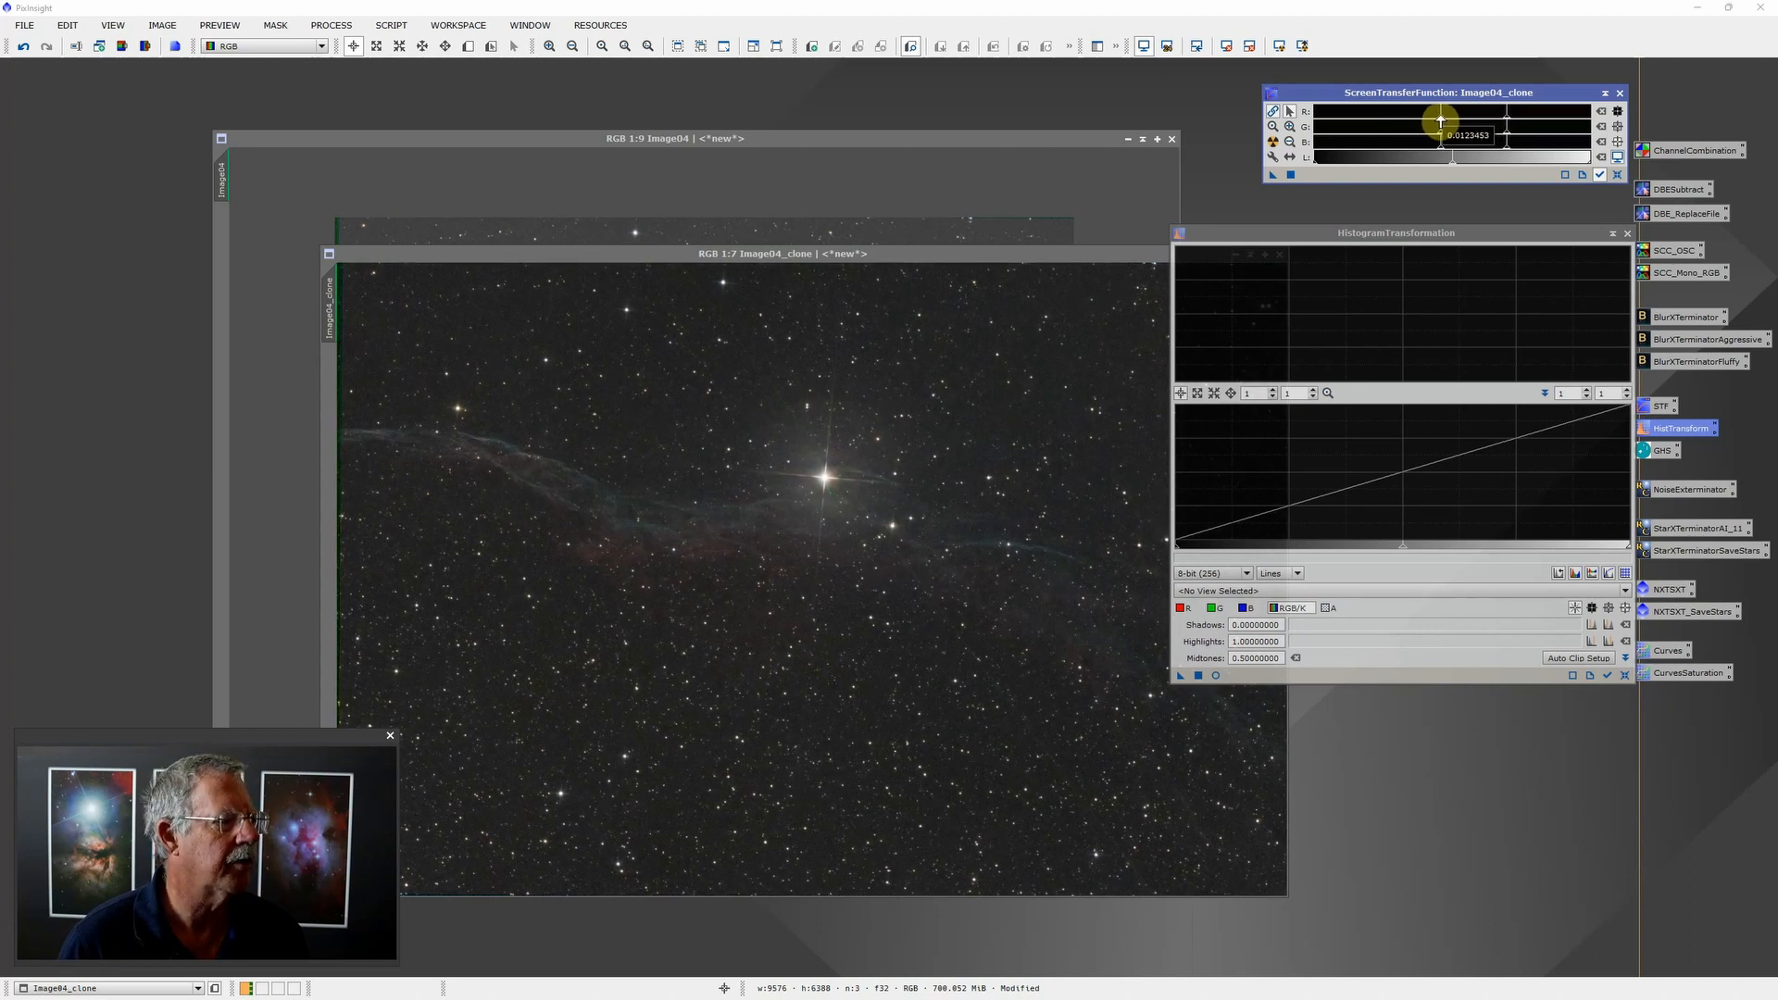
{"action": "left_click", "coordinate": [1508, 120]}
{"action": "left_click_drag", "start_coordinate": [1507, 121], "coordinate": [1518, 120]}
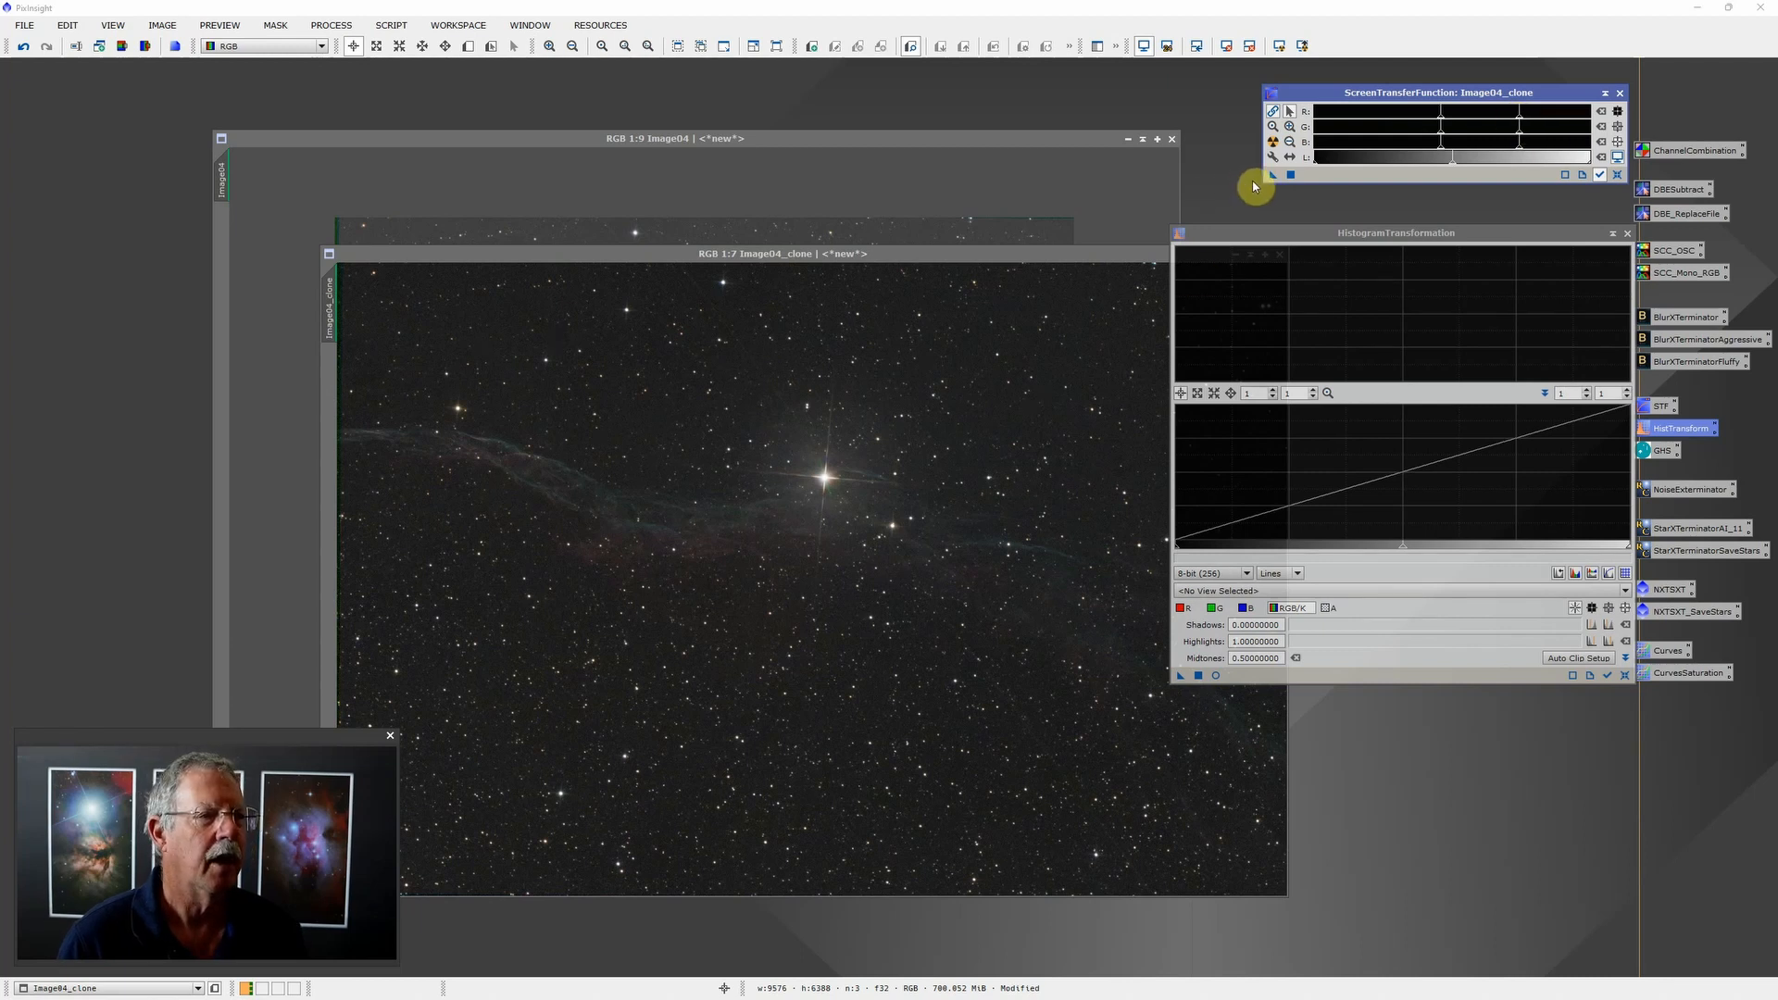
Step: Transfer the clone's screen stretch to HistogramTransformation, apply it permanently to the clone, and disable its screen stretch
{"action": "left_click_drag", "start_coordinate": [1273, 179], "coordinate": [1291, 679]}
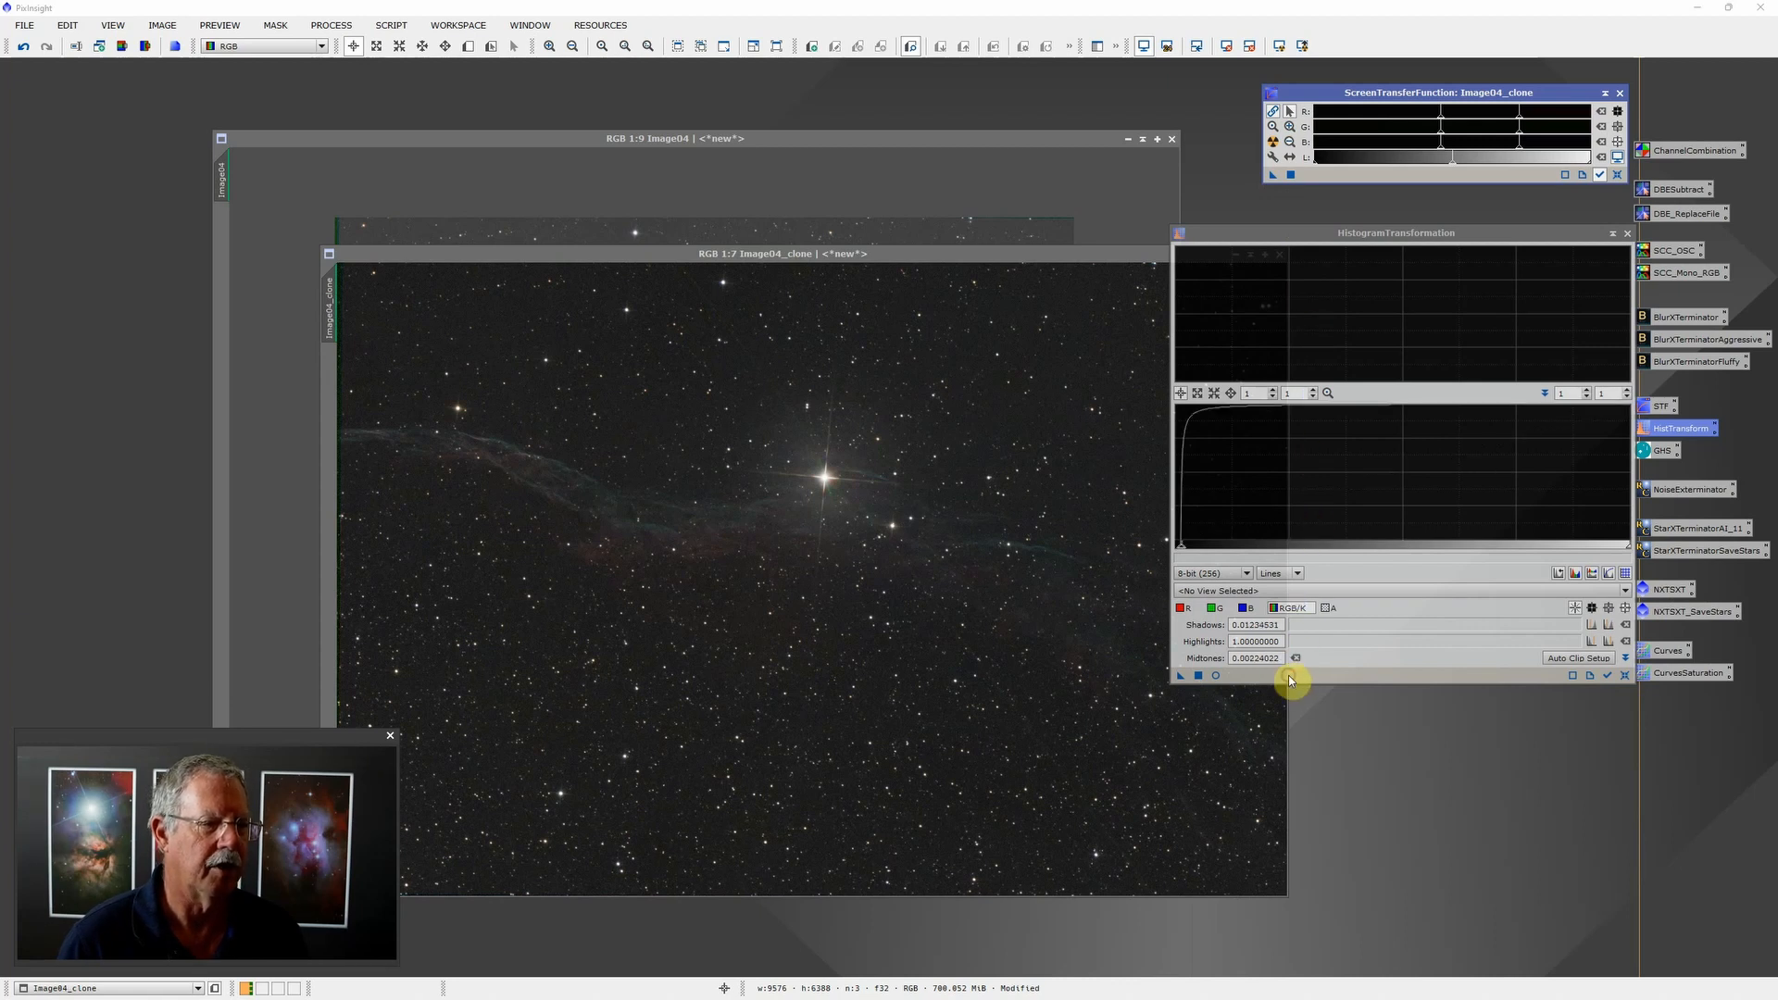
{"action": "left_click", "coordinate": [1198, 674]}
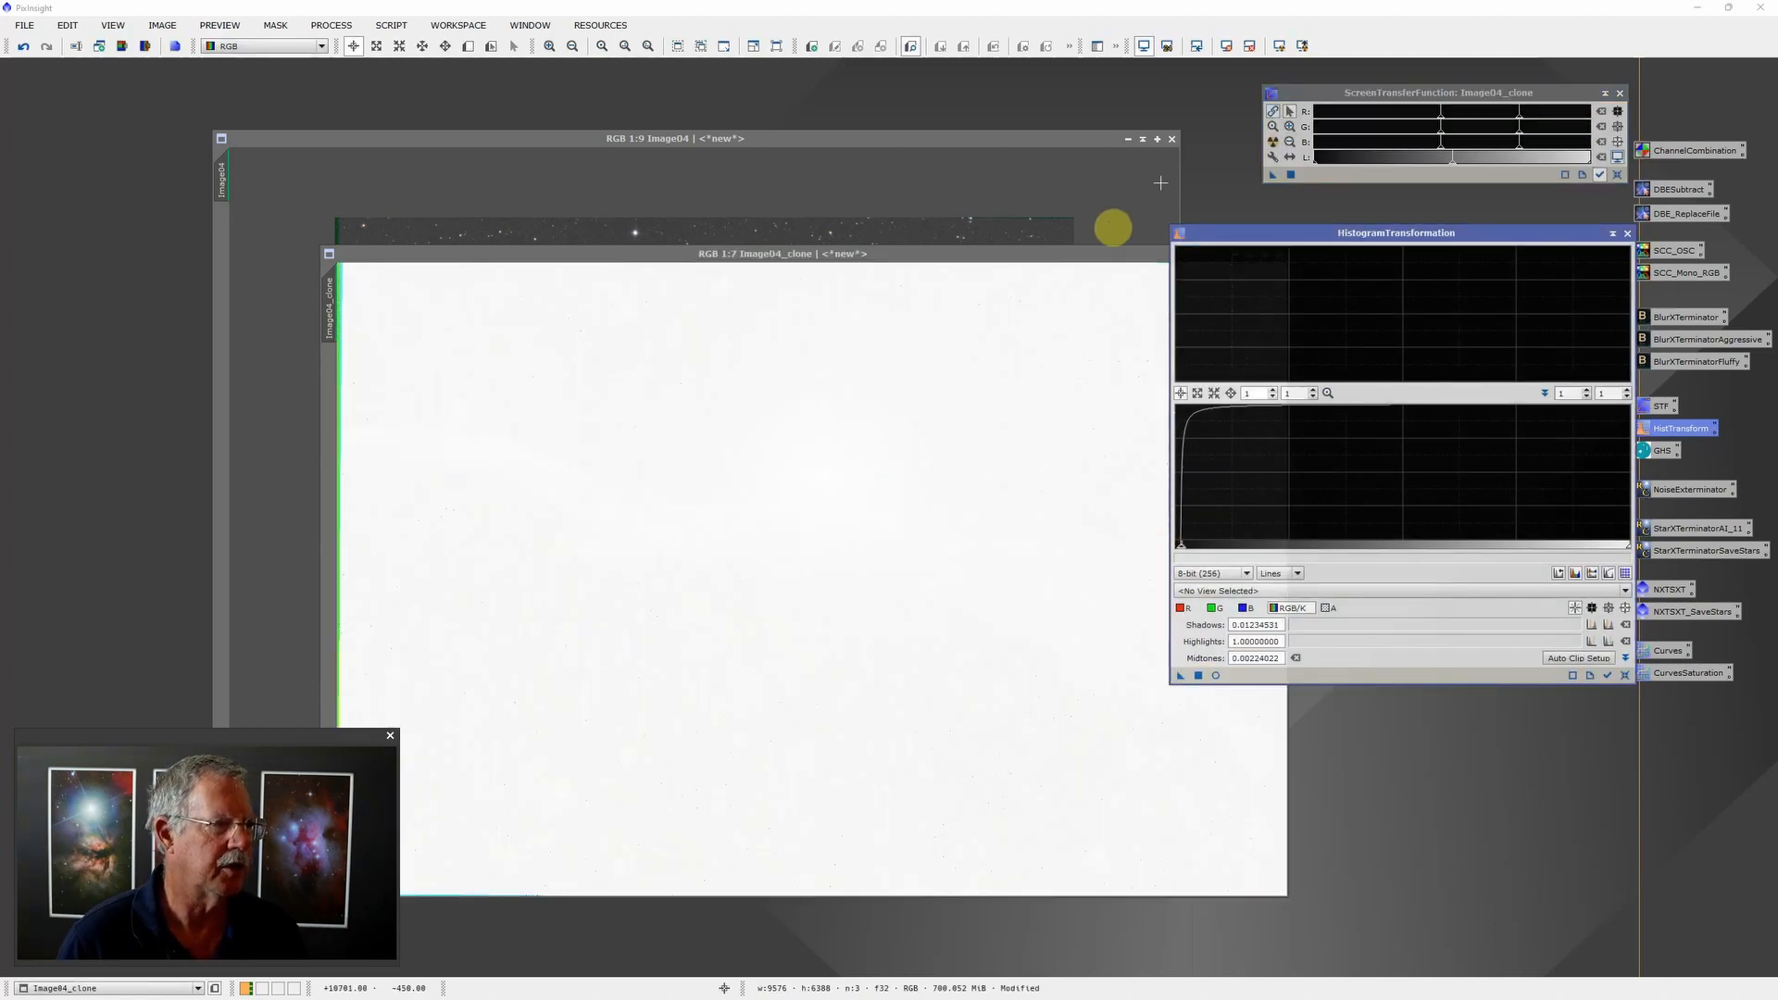
{"action": "left_click", "coordinate": [1145, 46]}
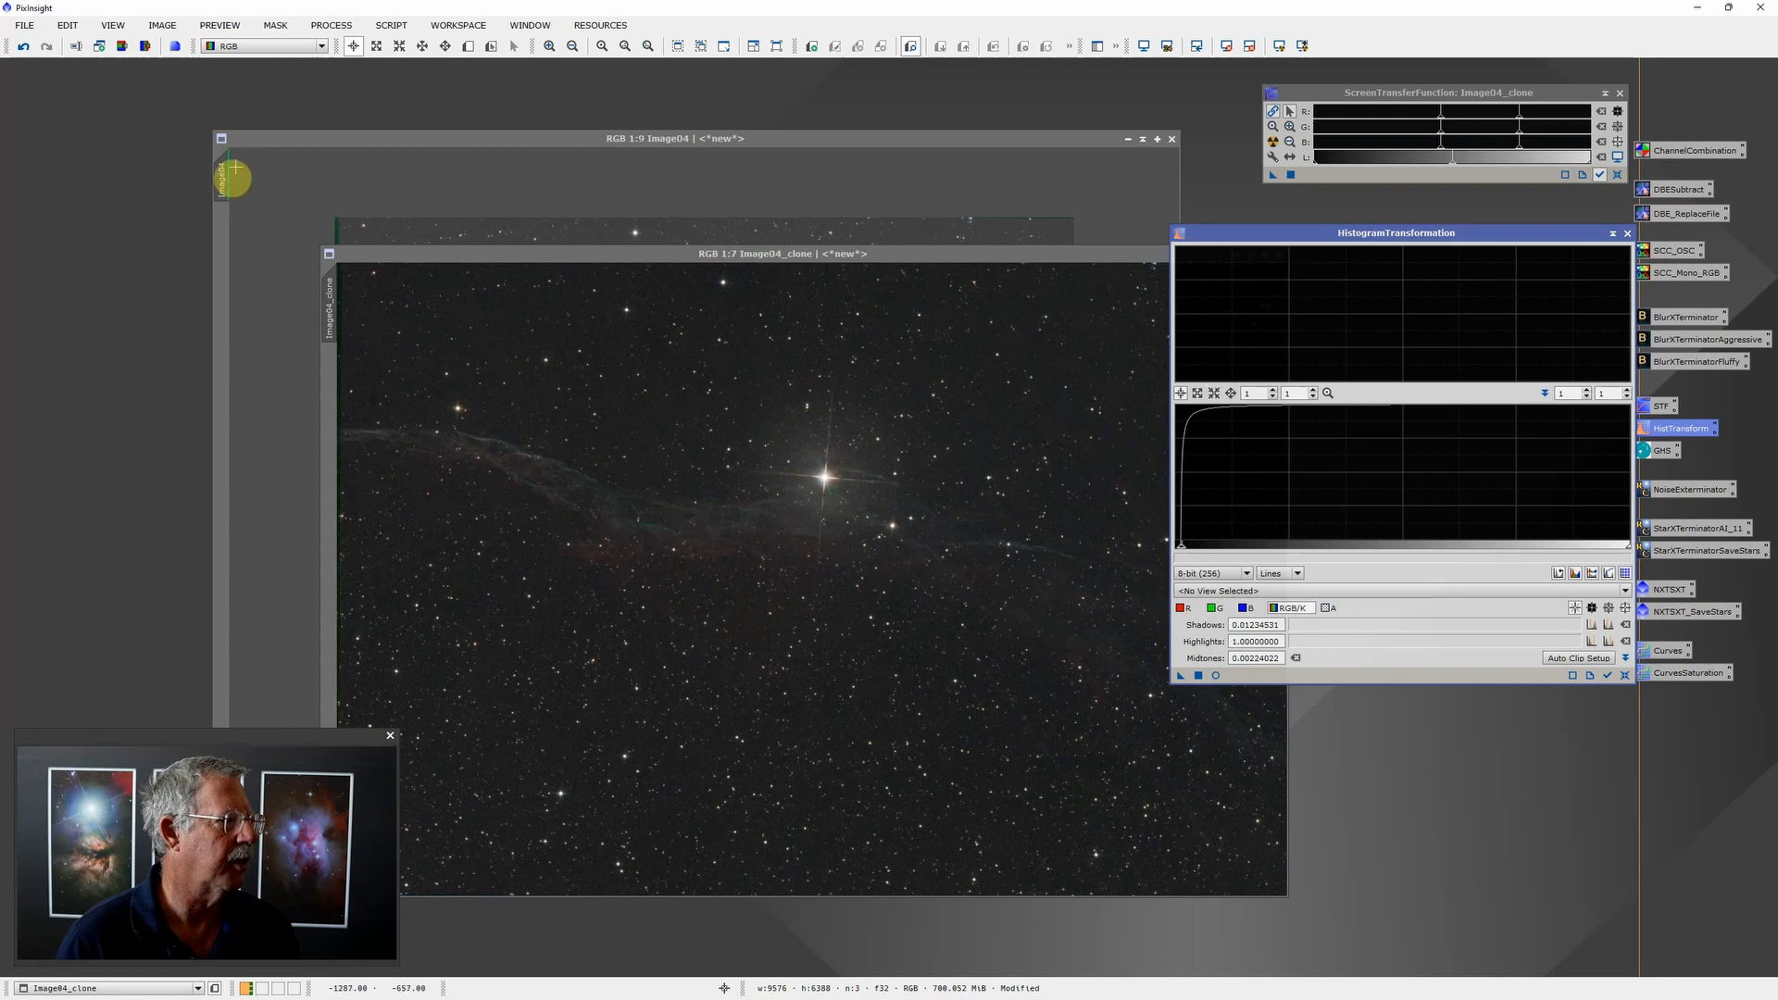
Step: Apply the same histogram stretch to the original RGB image with its screen stretch disabled, and close both stretching process windows
{"action": "left_click", "coordinate": [488, 151]}
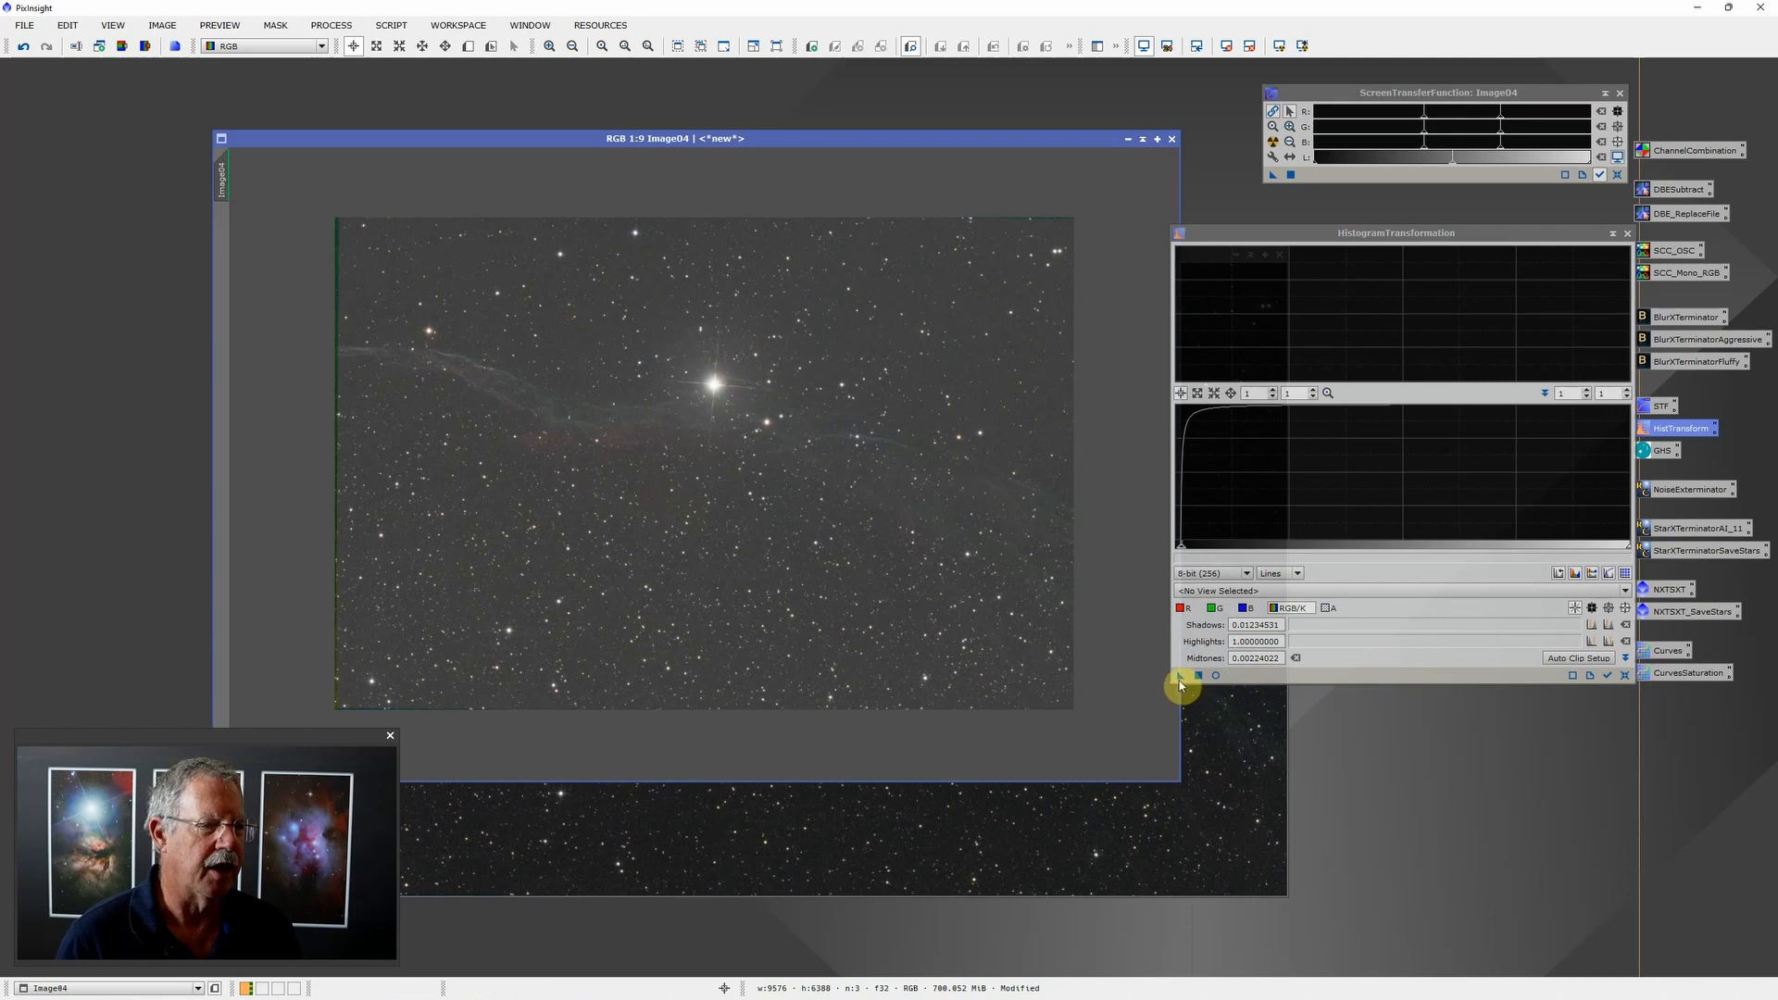
{"action": "left_click_drag", "start_coordinate": [1180, 676], "coordinate": [903, 452]}
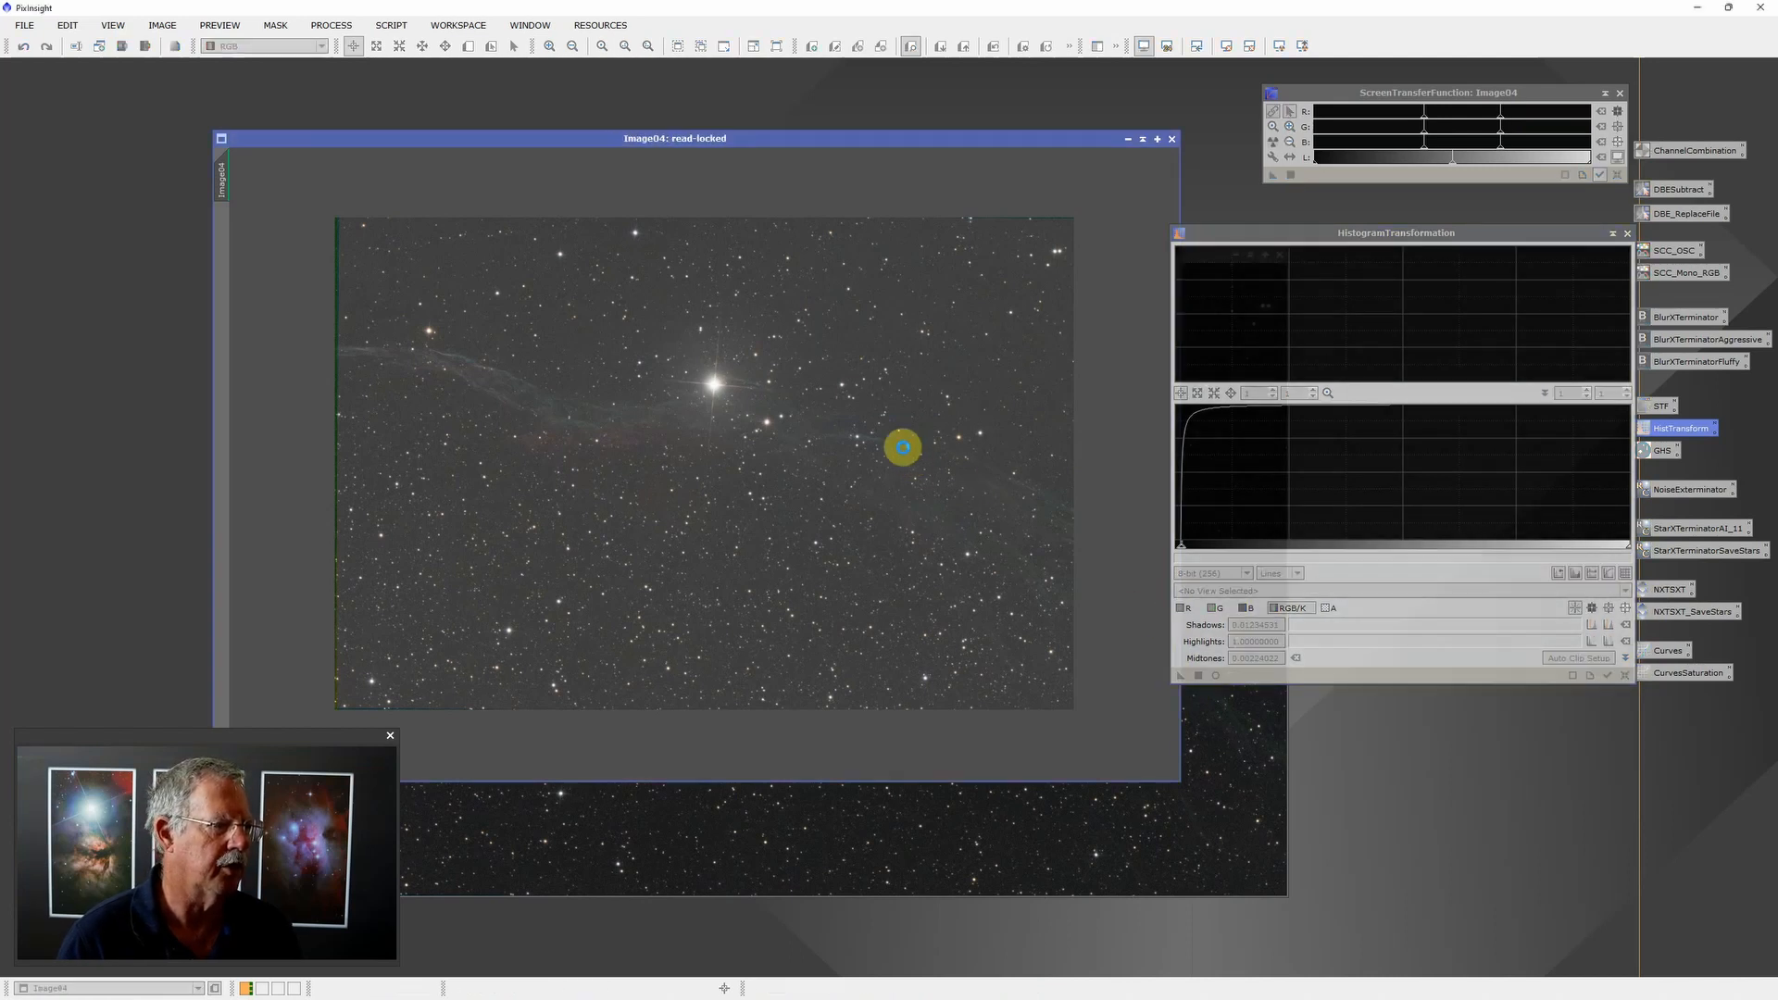
{"action": "left_click", "coordinate": [1144, 47]}
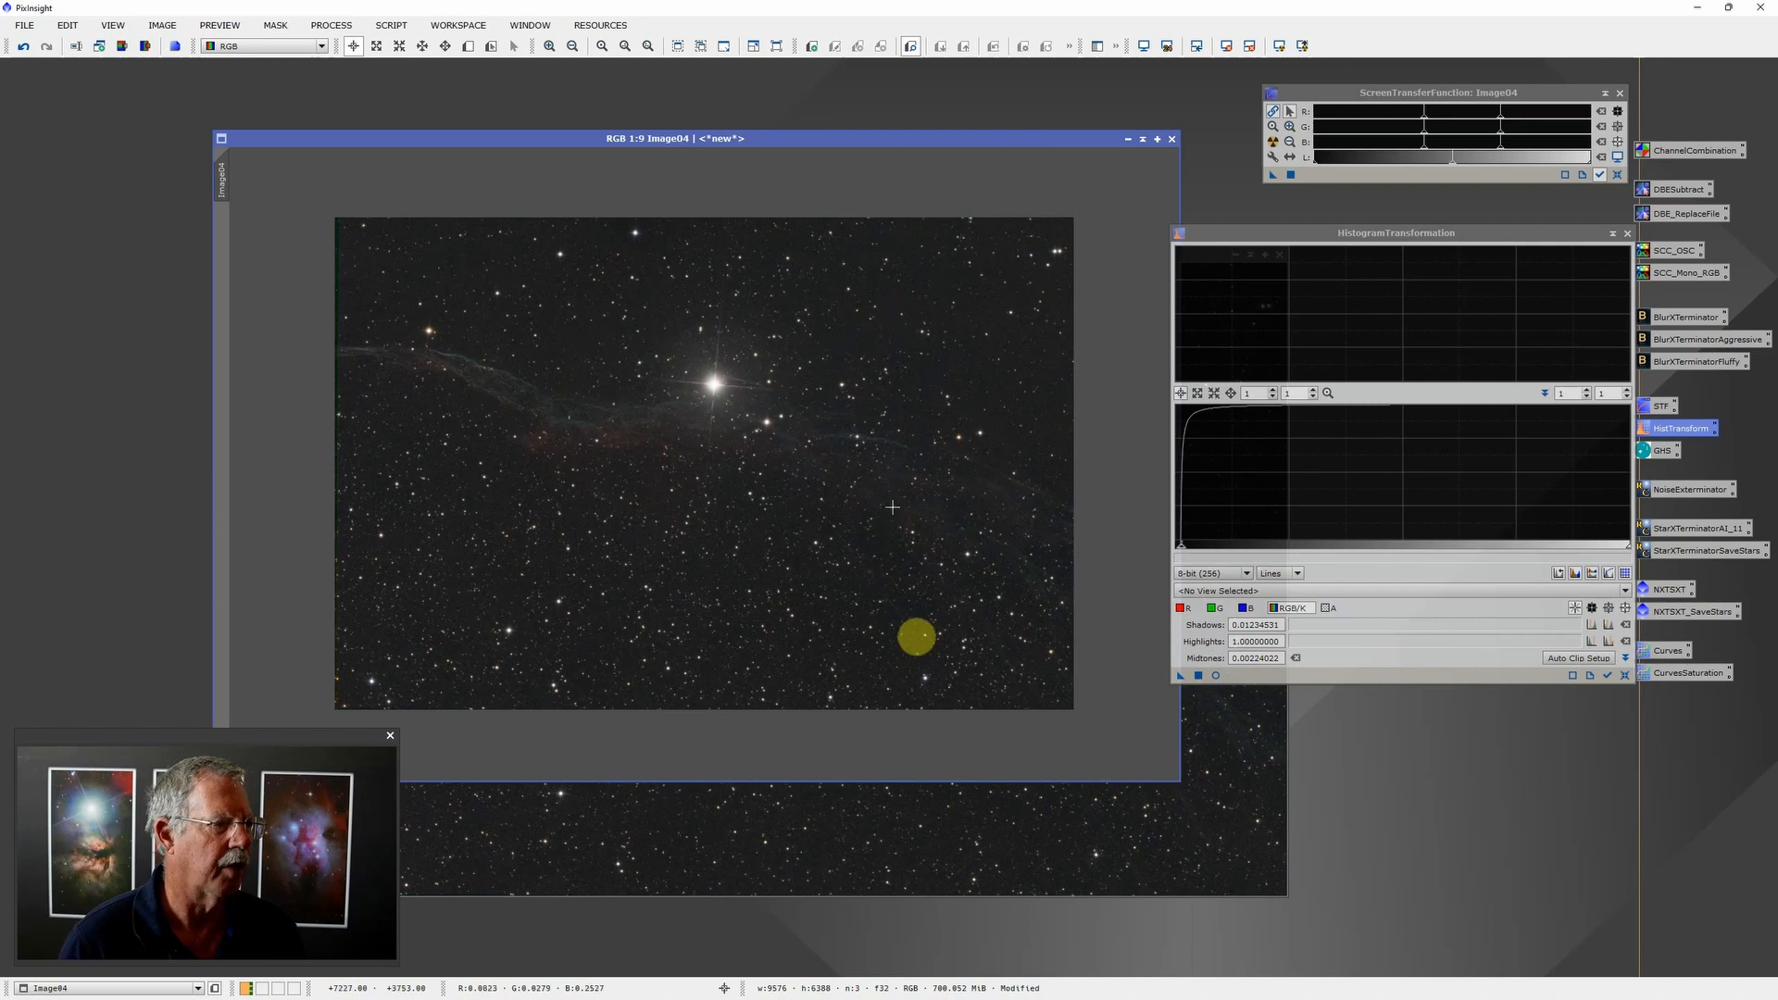
{"action": "left_click", "coordinate": [1620, 93]}
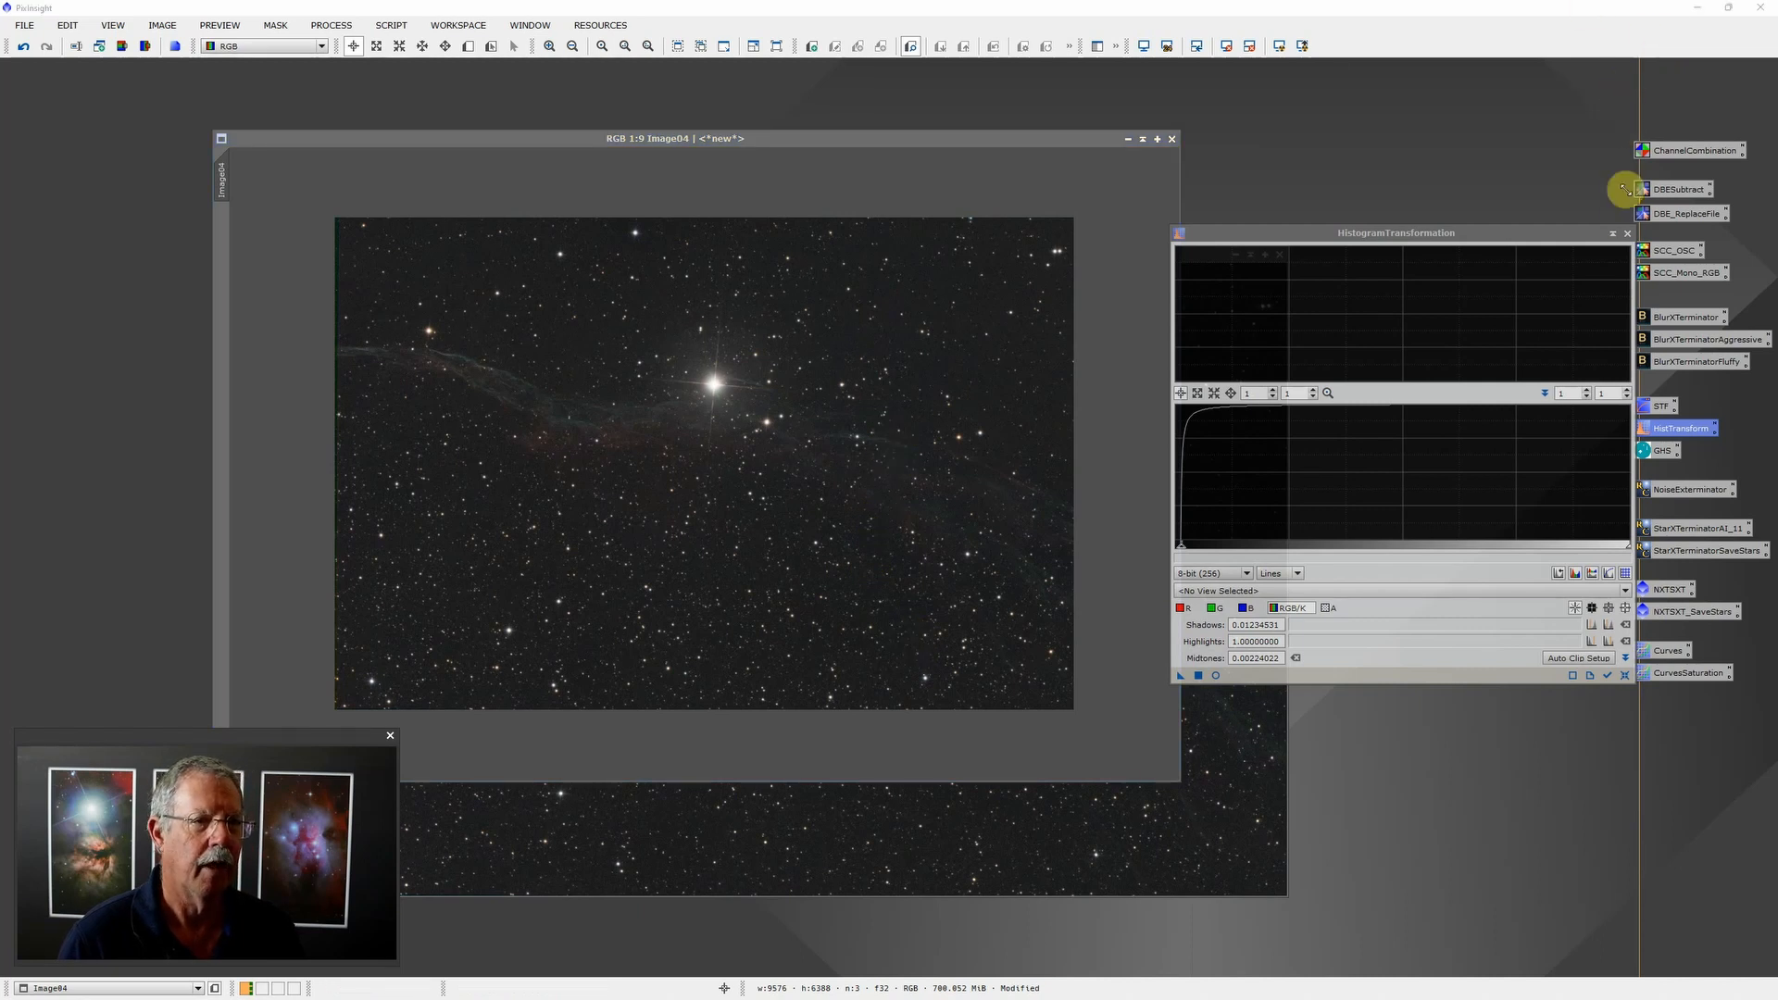
{"action": "left_click", "coordinate": [1627, 234]}
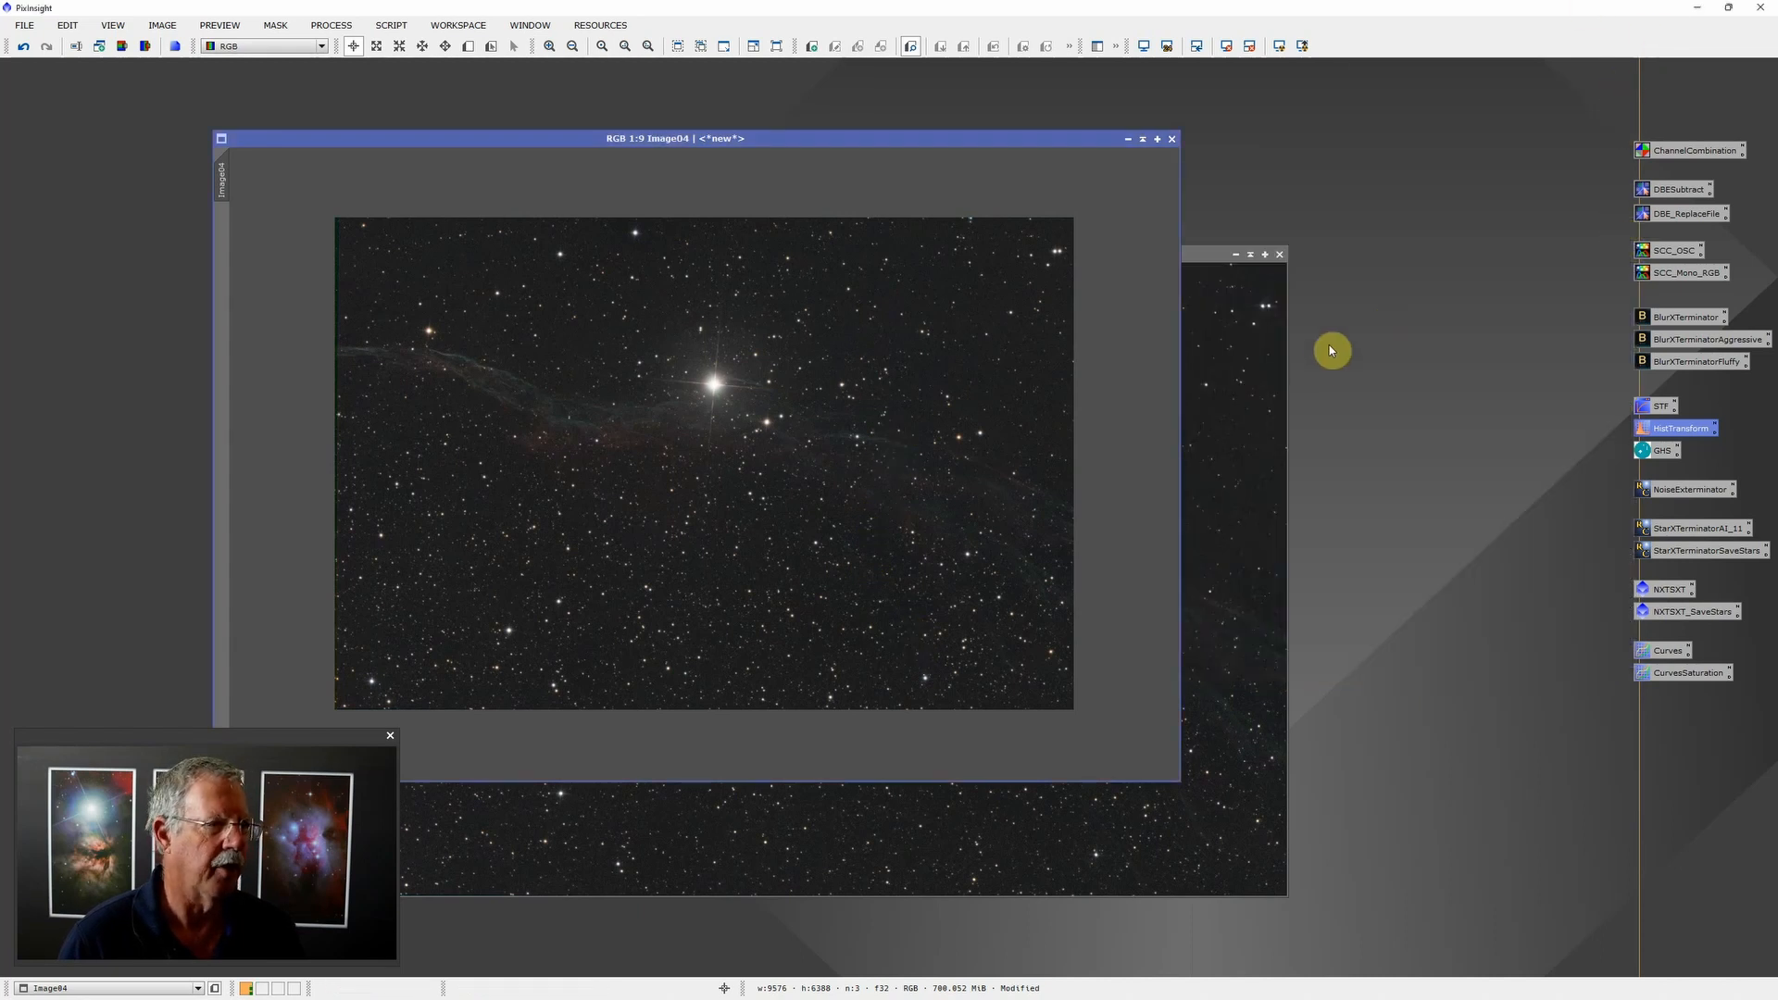
Step: Separate the clone's stars into their own image with the saved NXTSXT_SaveStars process and inspect the extracted stars up close
{"action": "left_click", "coordinate": [1200, 257]}
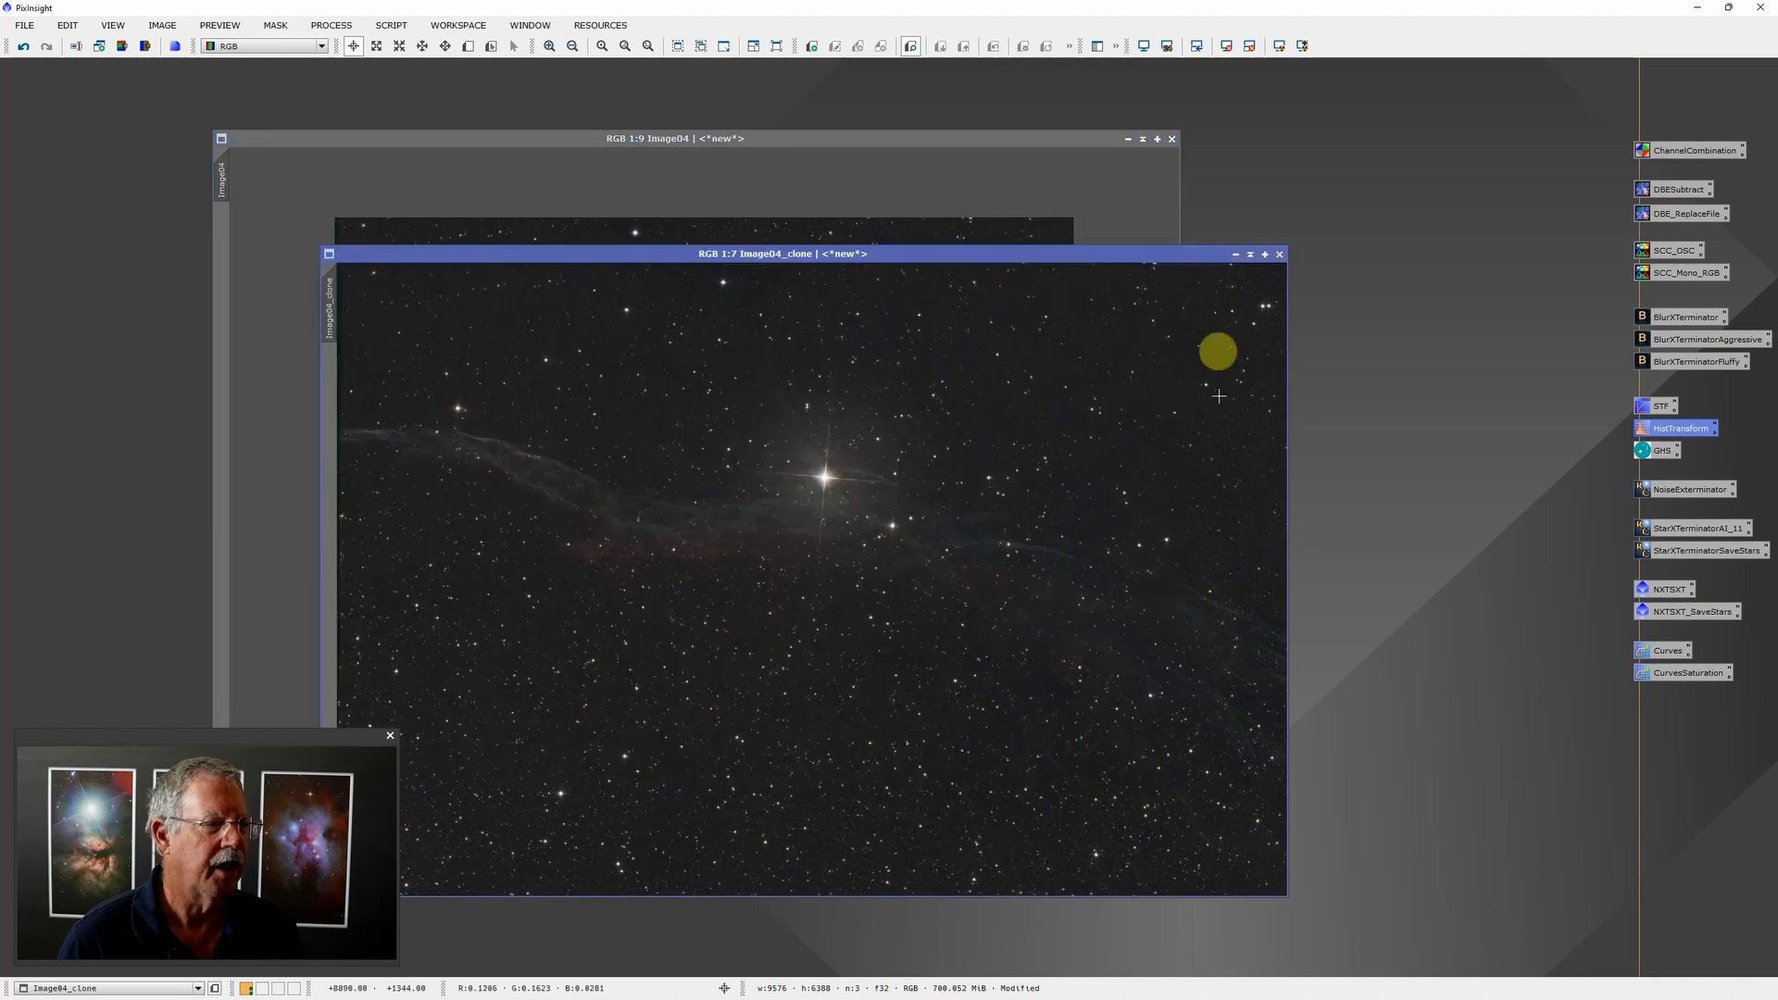
{"action": "left_click", "coordinate": [1683, 614]}
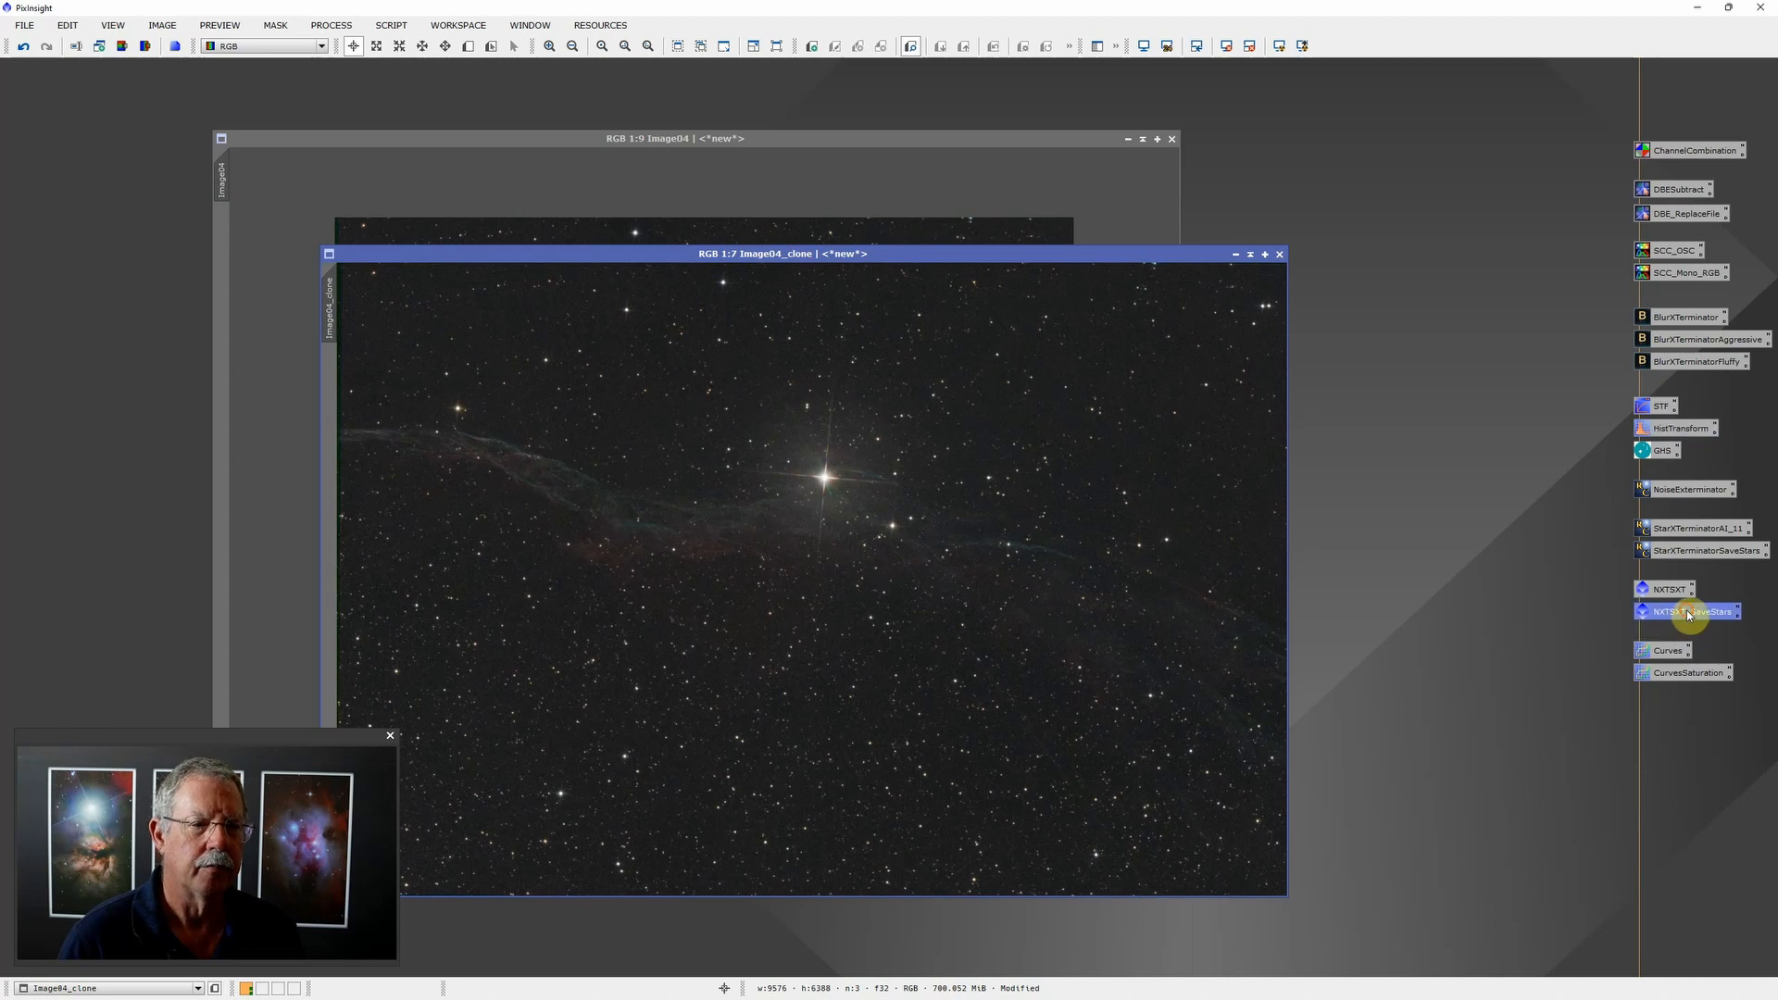
{"action": "left_click_drag", "start_coordinate": [1687, 615], "coordinate": [926, 467]}
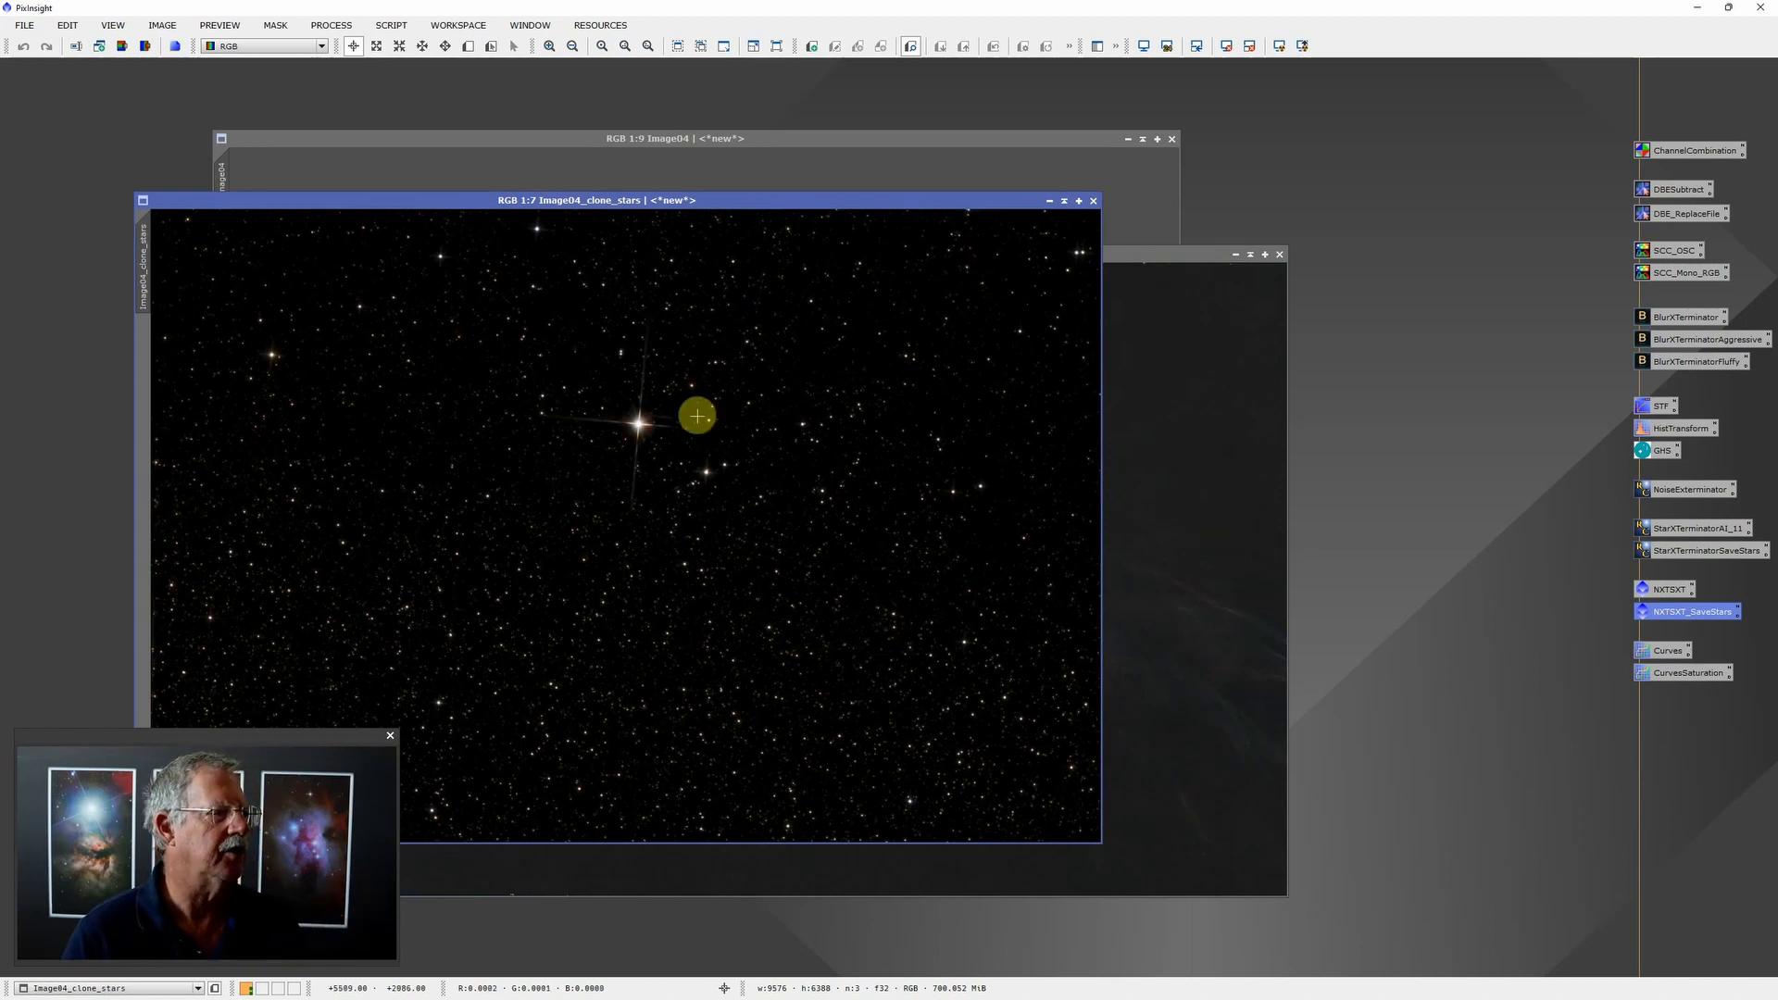
{"action": "left_click_drag", "start_coordinate": [732, 205], "coordinate": [1039, 222]}
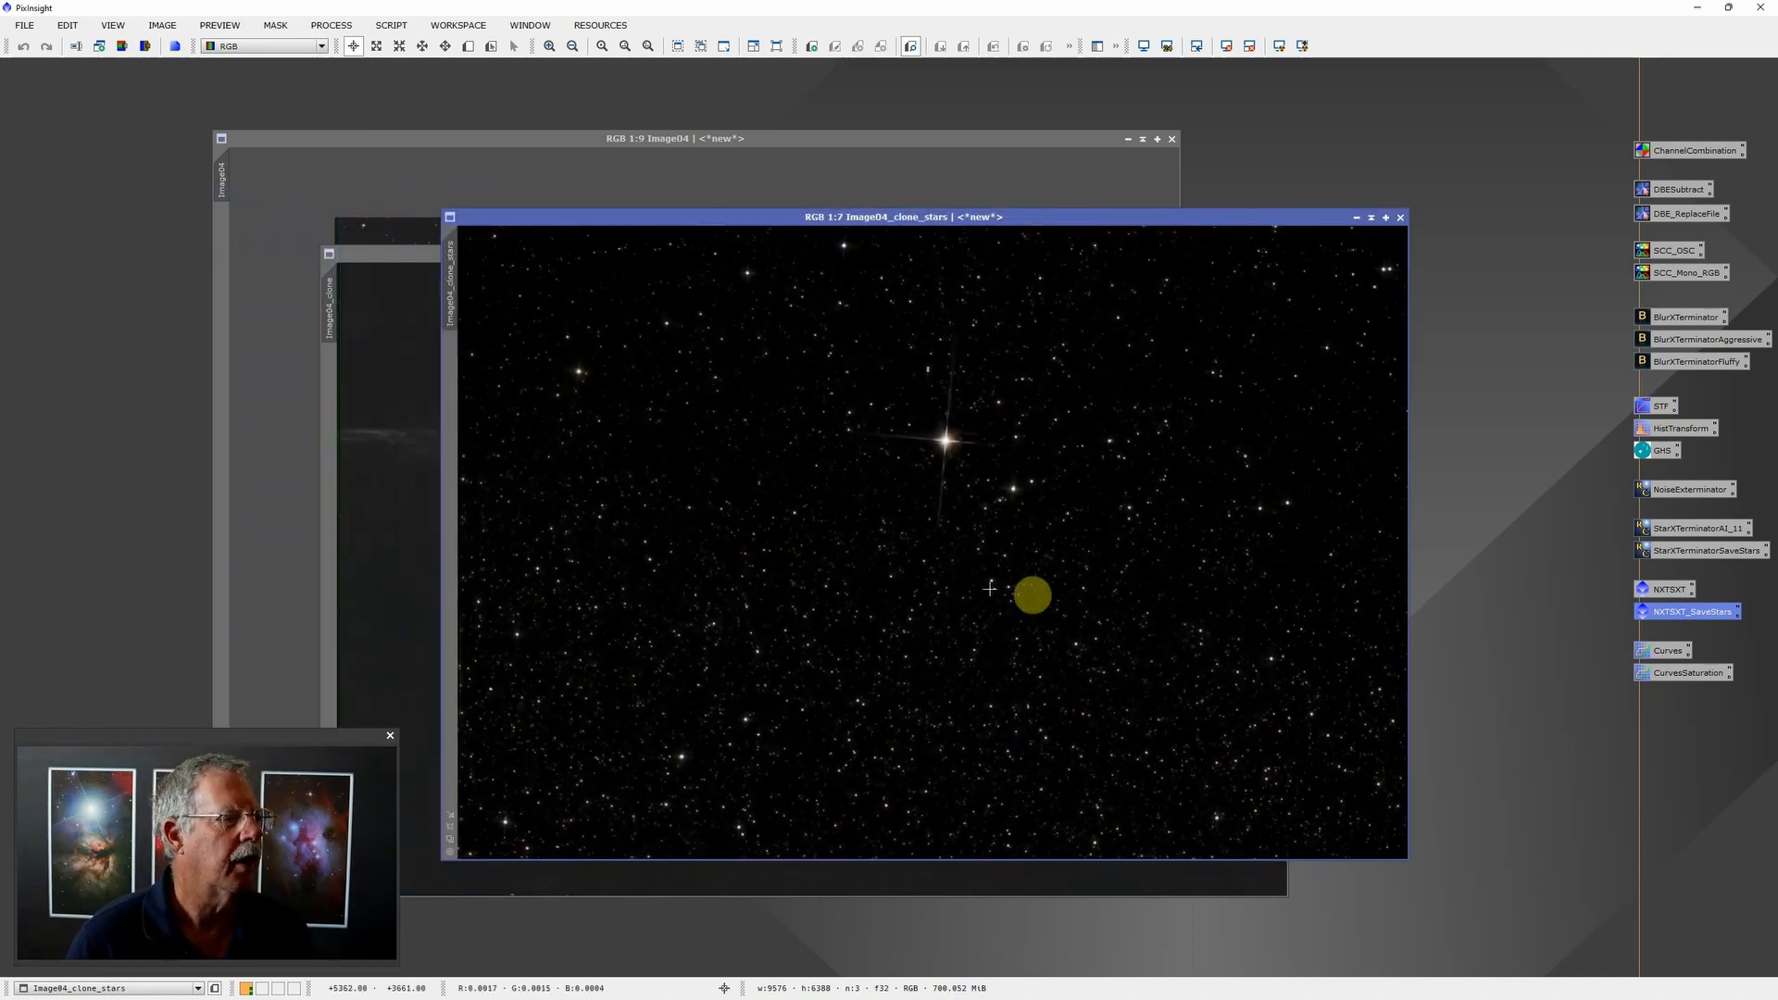
{"action": "scroll", "coordinate": [984, 575], "scroll_direction": "up", "scroll_amount": 4}
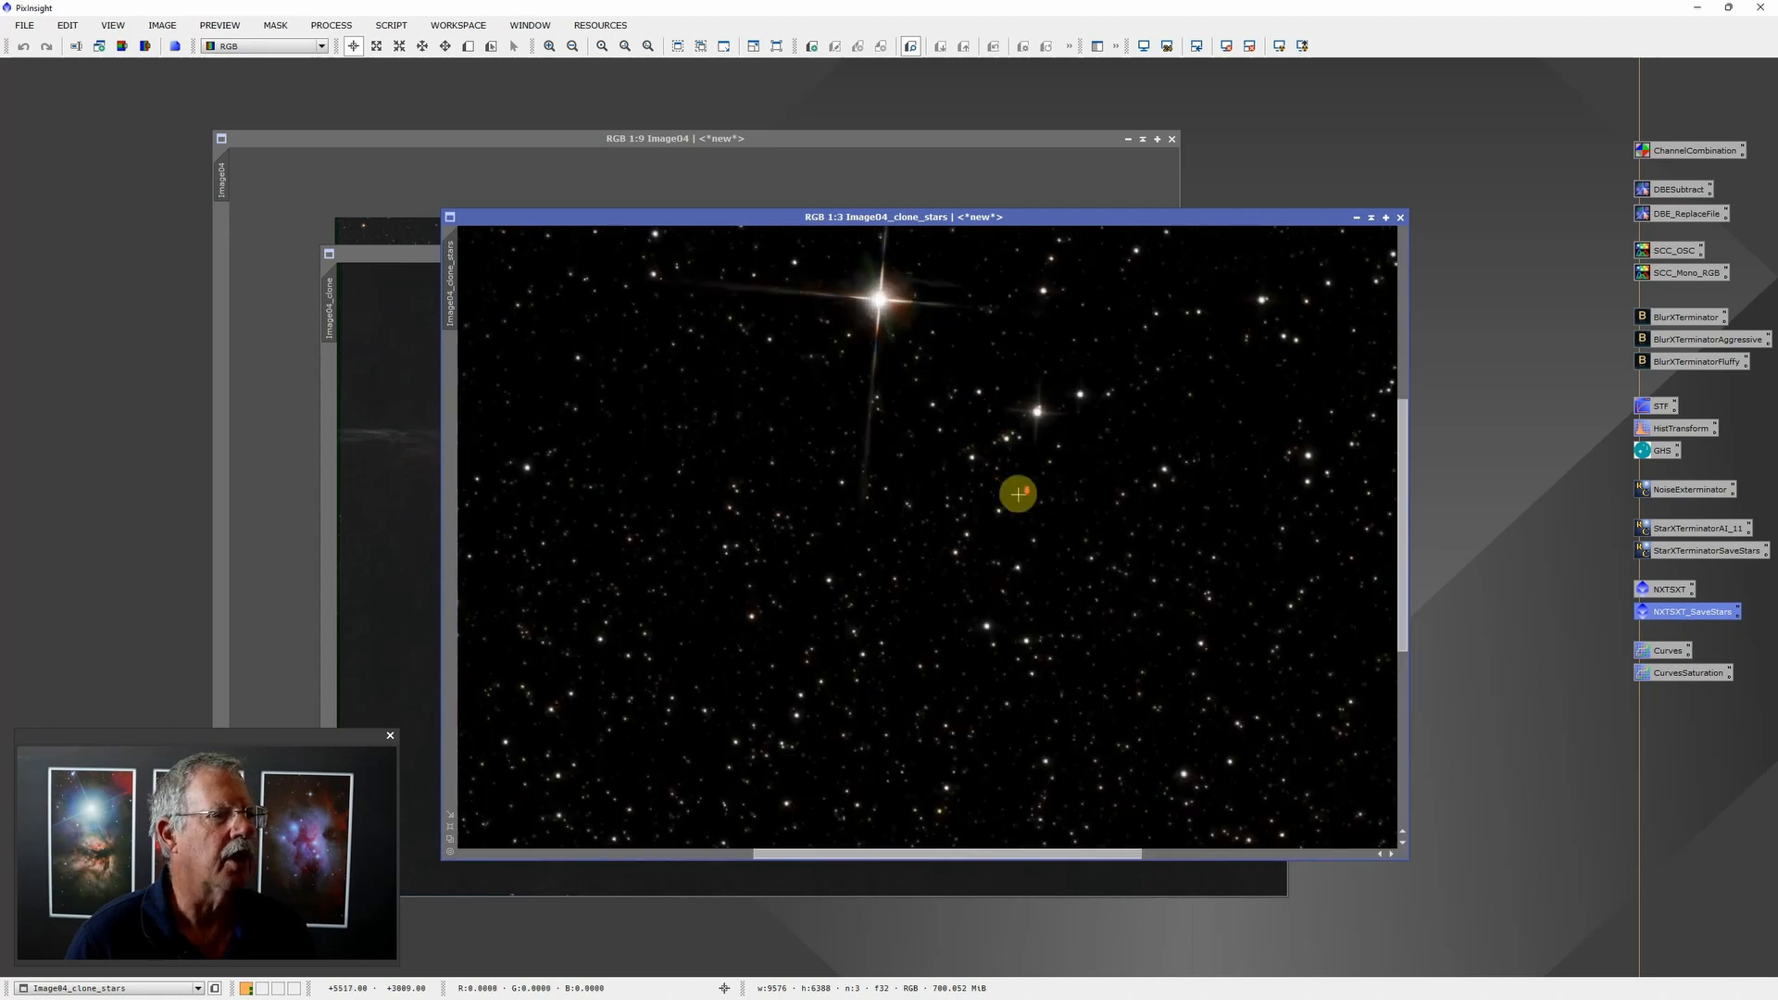
{"action": "scroll", "coordinate": [1017, 494], "scroll_direction": "up", "scroll_amount": 2}
{"action": "scroll", "coordinate": [1028, 519], "scroll_direction": "down", "scroll_amount": 8}
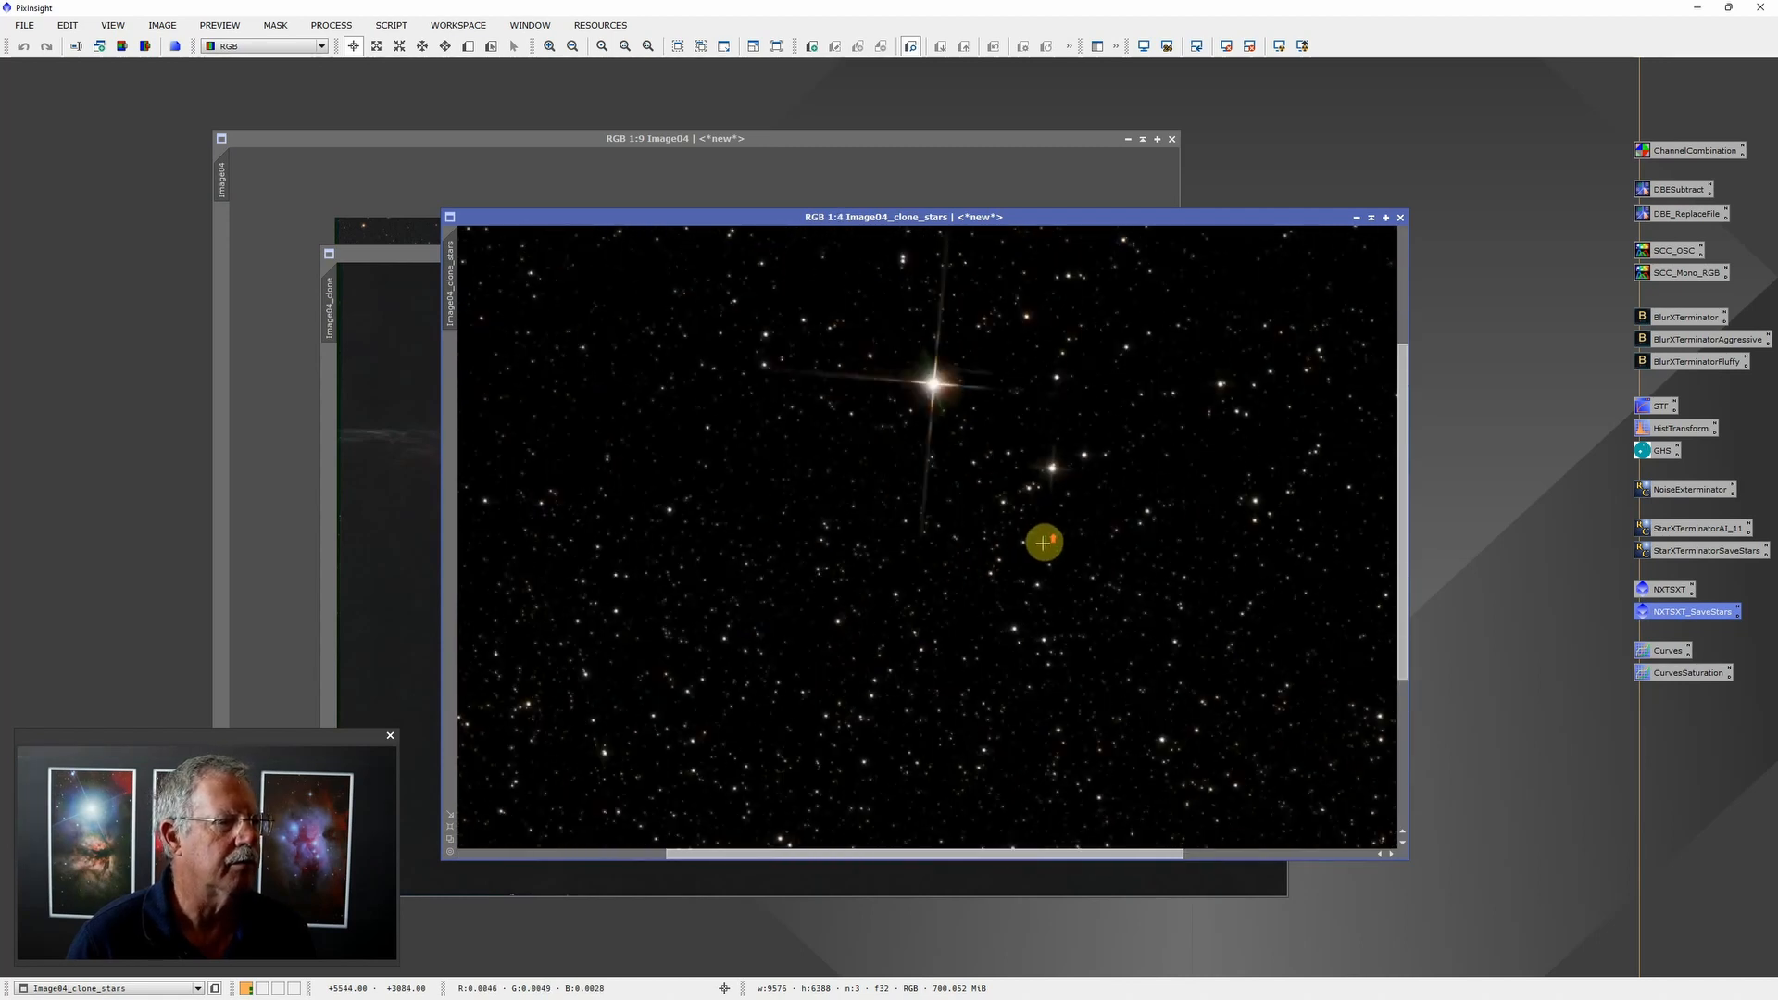
{"action": "scroll", "coordinate": [1043, 545], "scroll_direction": "up", "scroll_amount": 1}
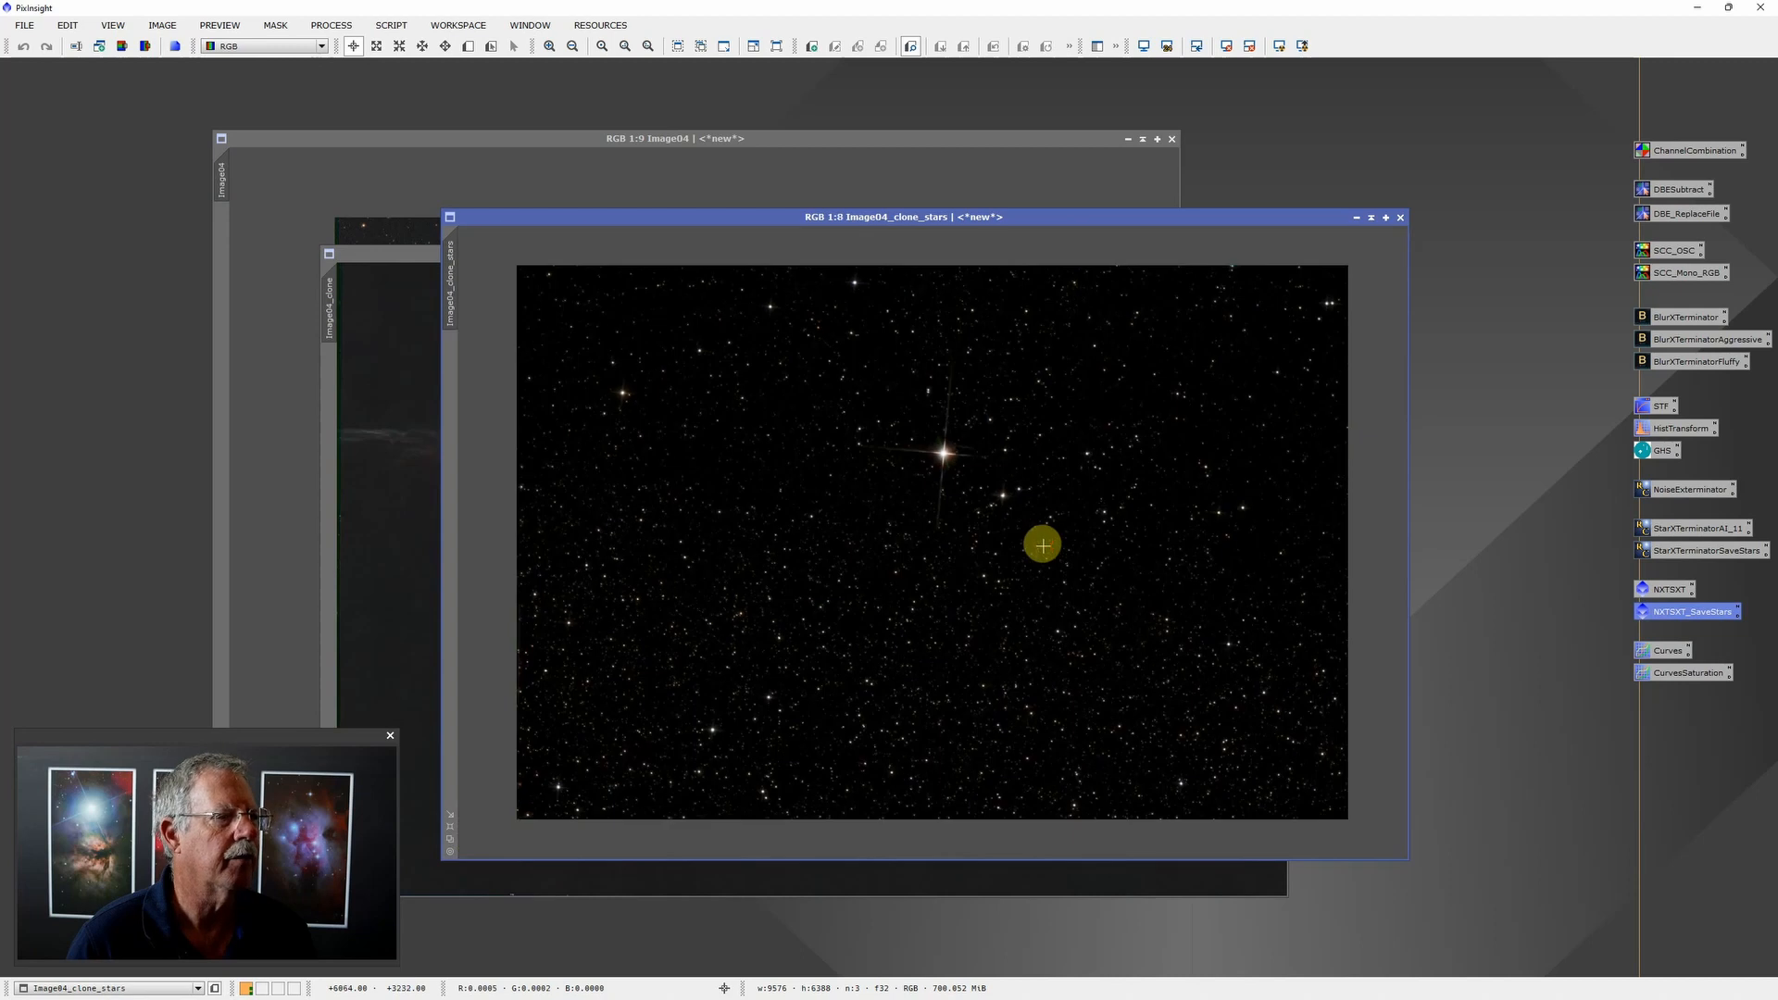
Step: Save the clone's stars image as a 16-bit unsigned integer TIFF named "Image04_clone_stars Sharp Stars" in the Western Veil folder
{"action": "left_click", "coordinate": [24, 25]}
{"action": "left_click", "coordinate": [65, 164]}
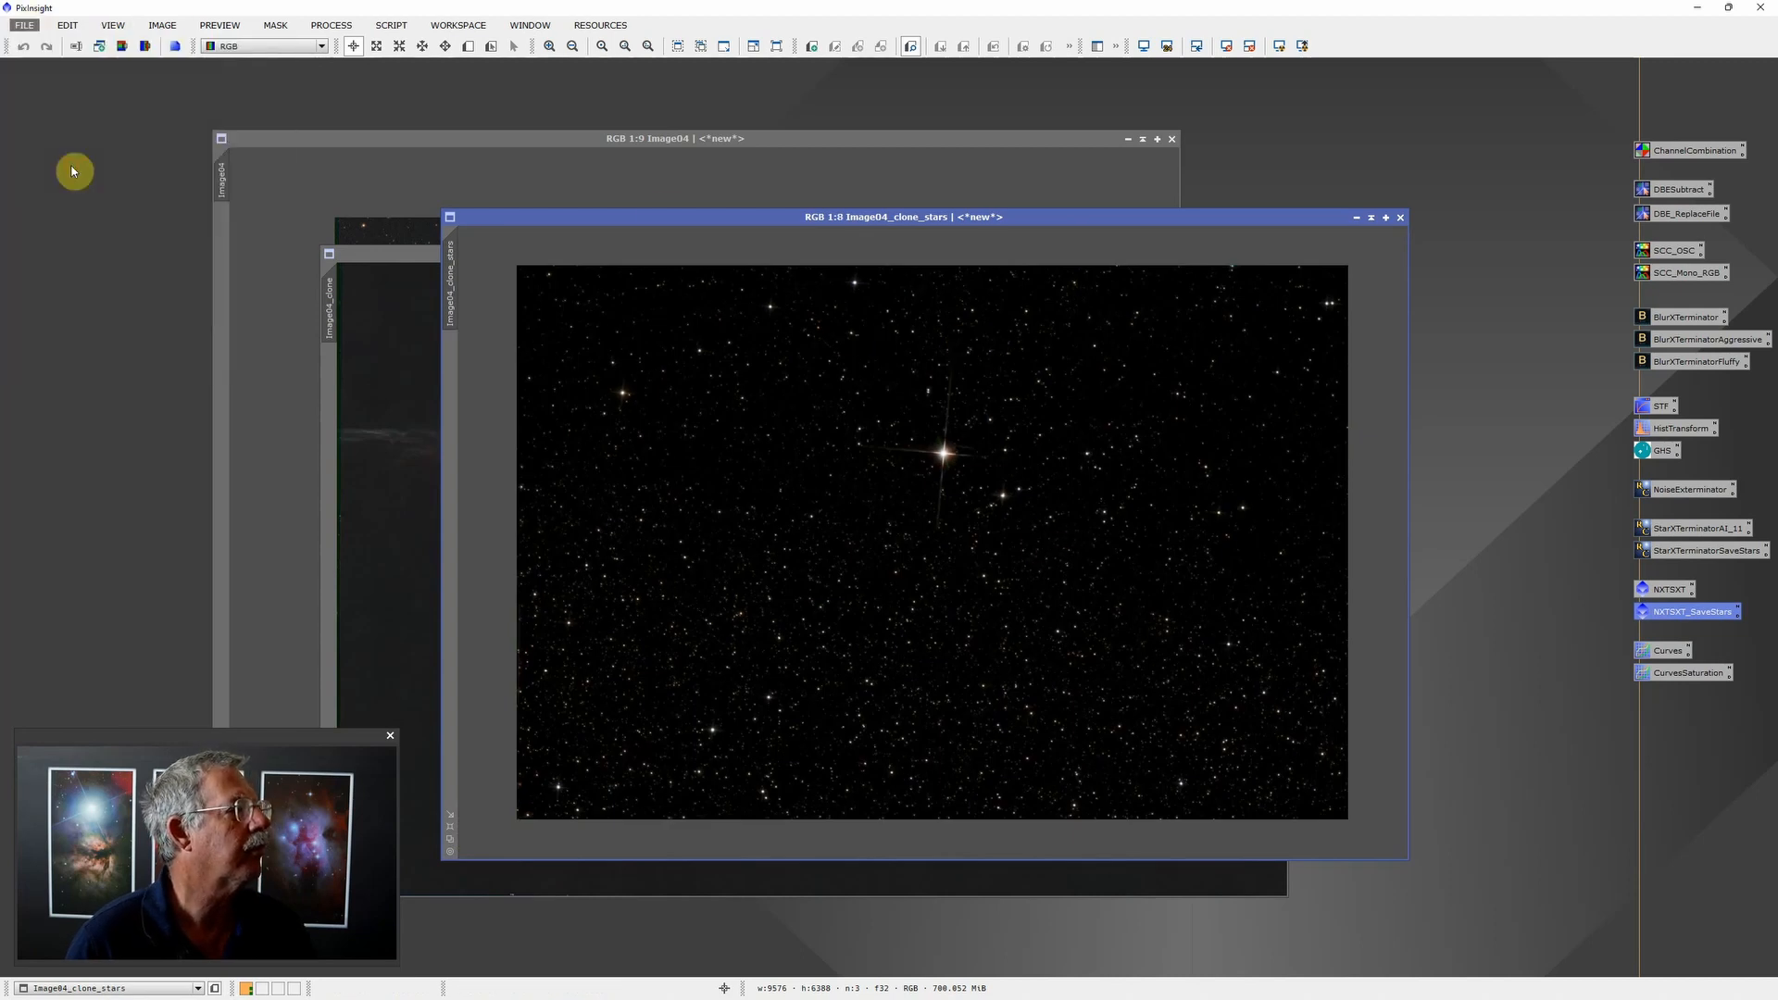
{"action": "left_click", "coordinate": [204, 492]}
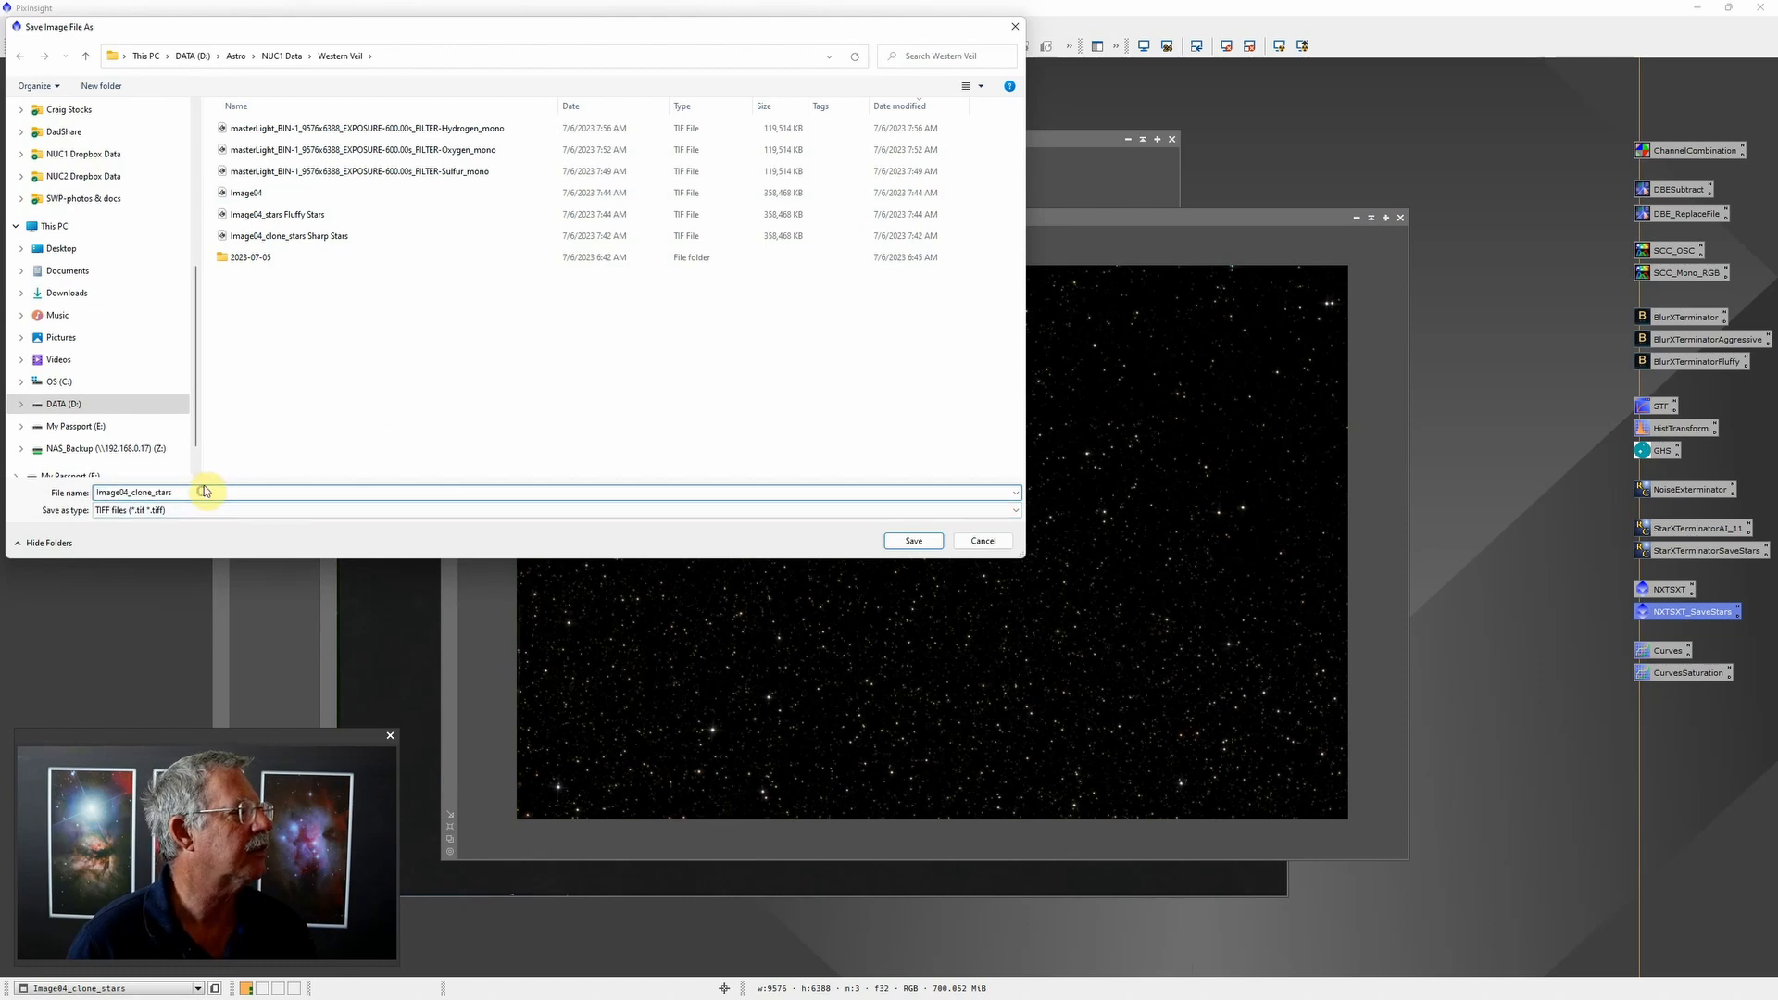
{"action": "type", "text": "S"}
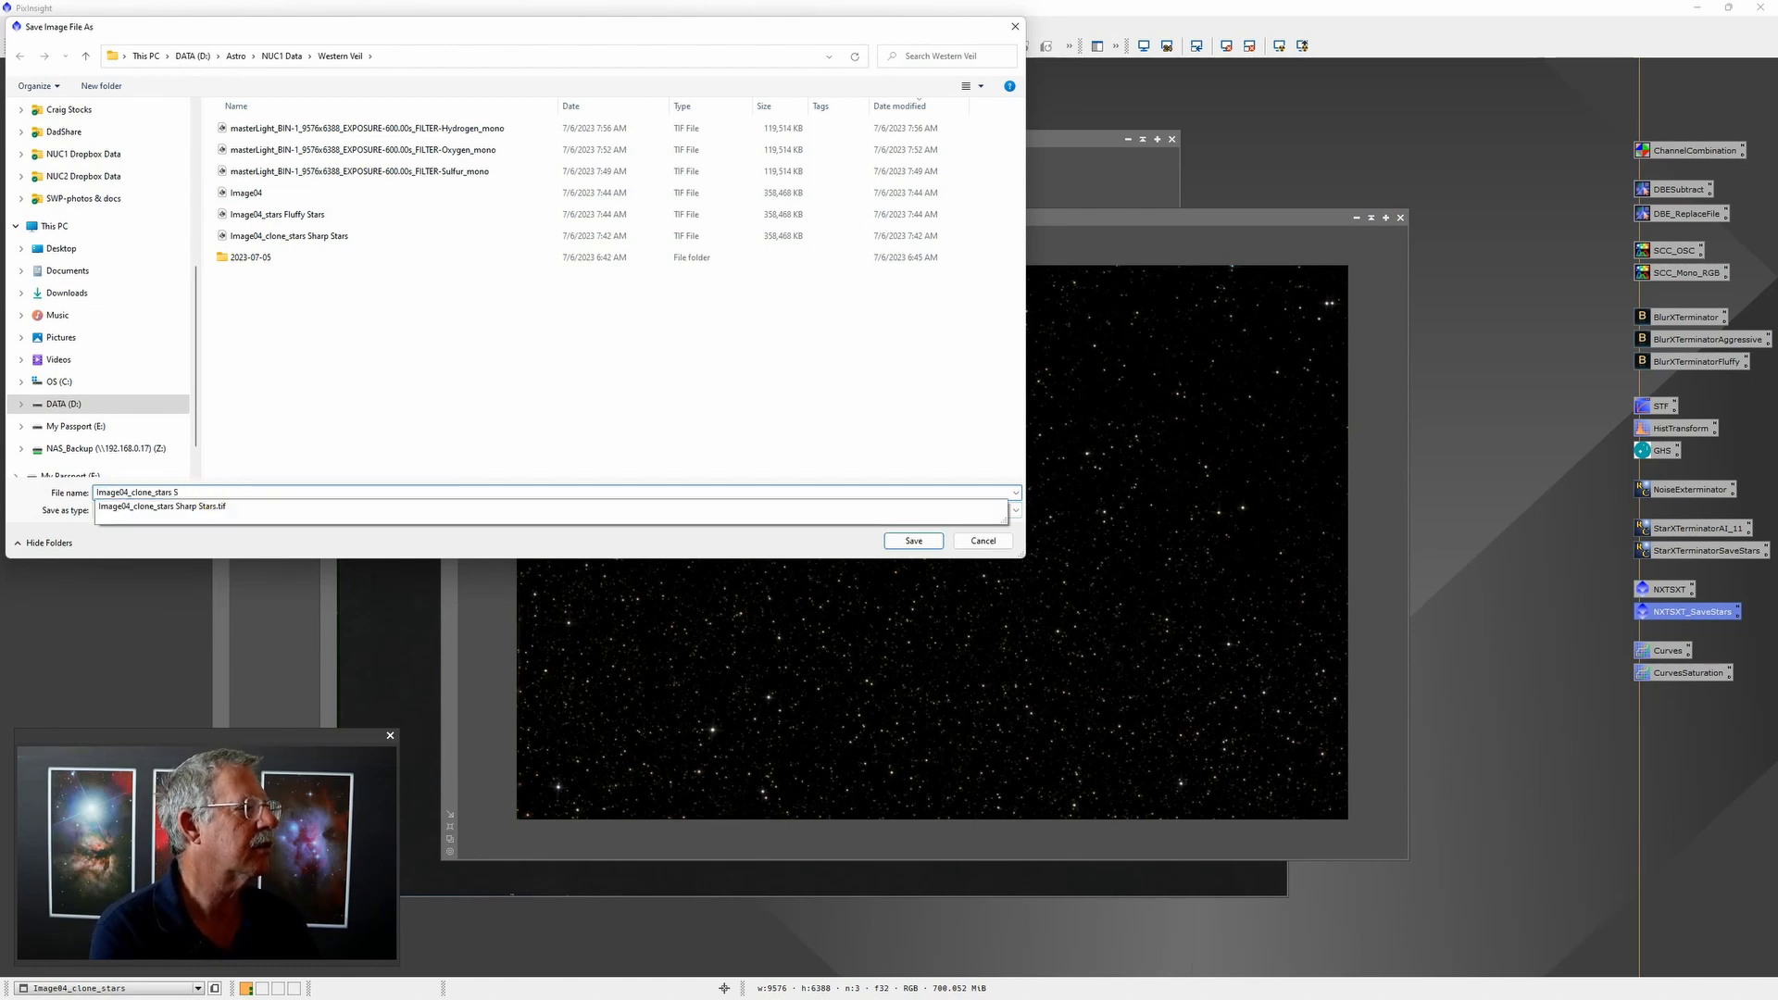
{"action": "type", "text": "harp Stars"}
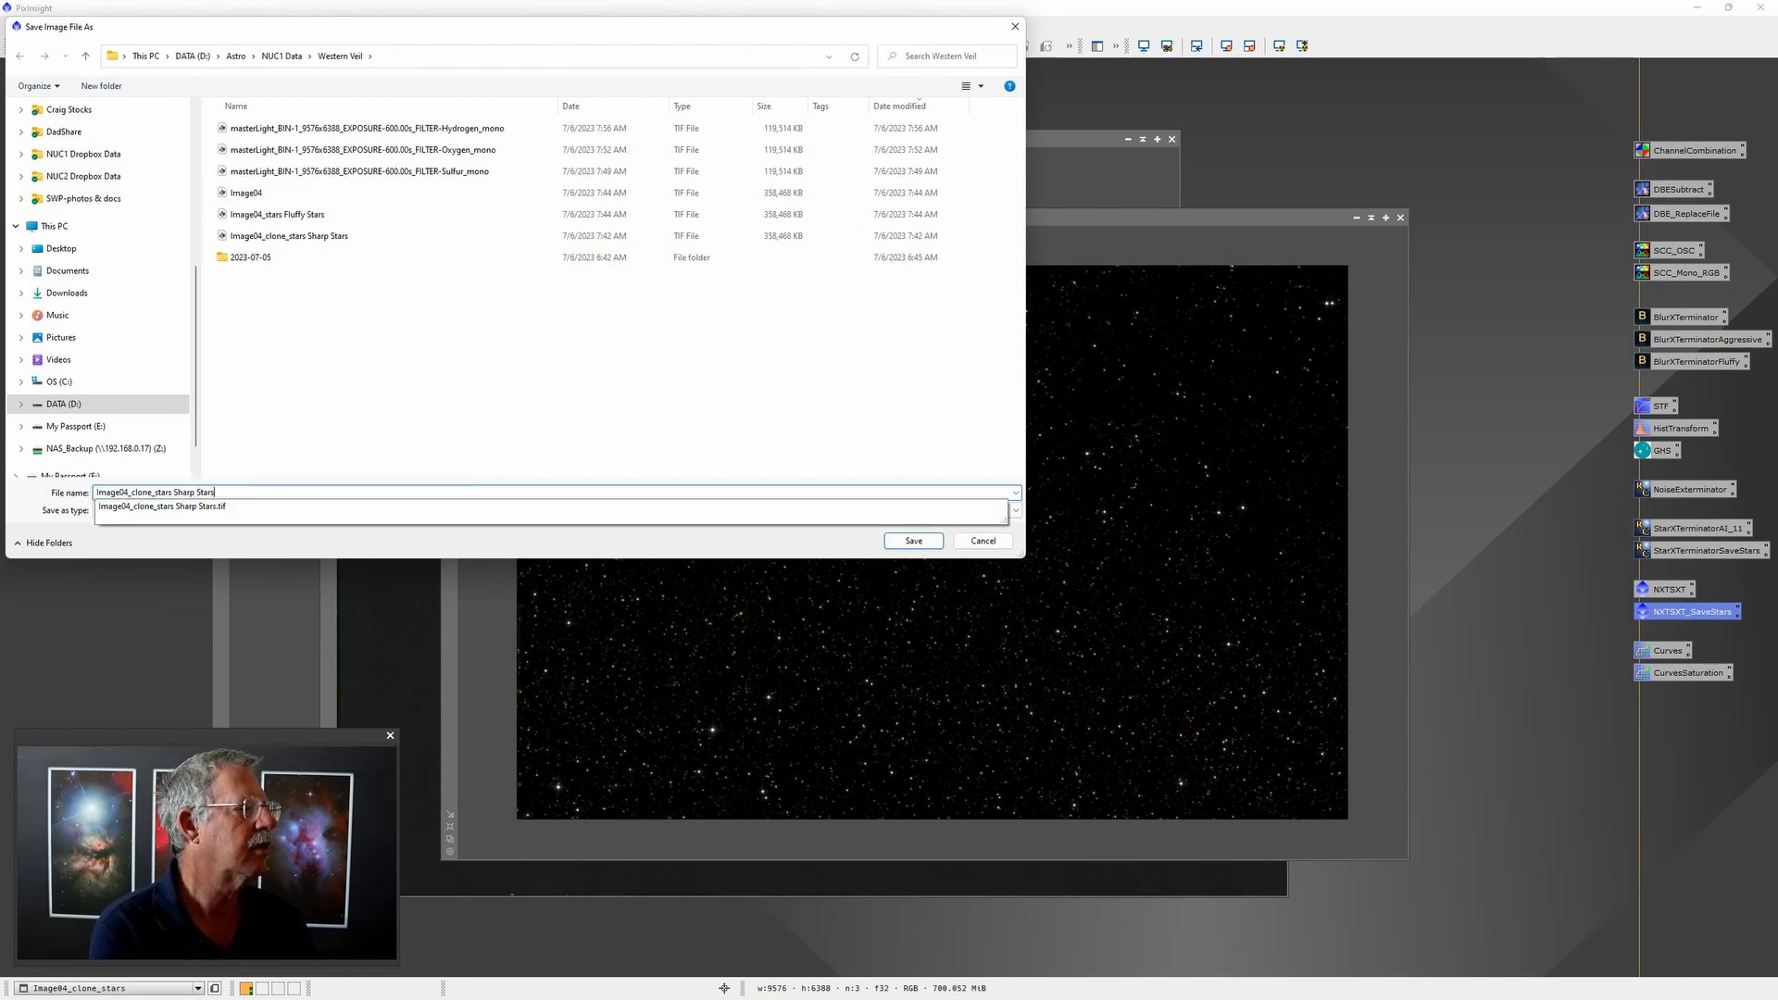
{"action": "key", "text": "Return"}
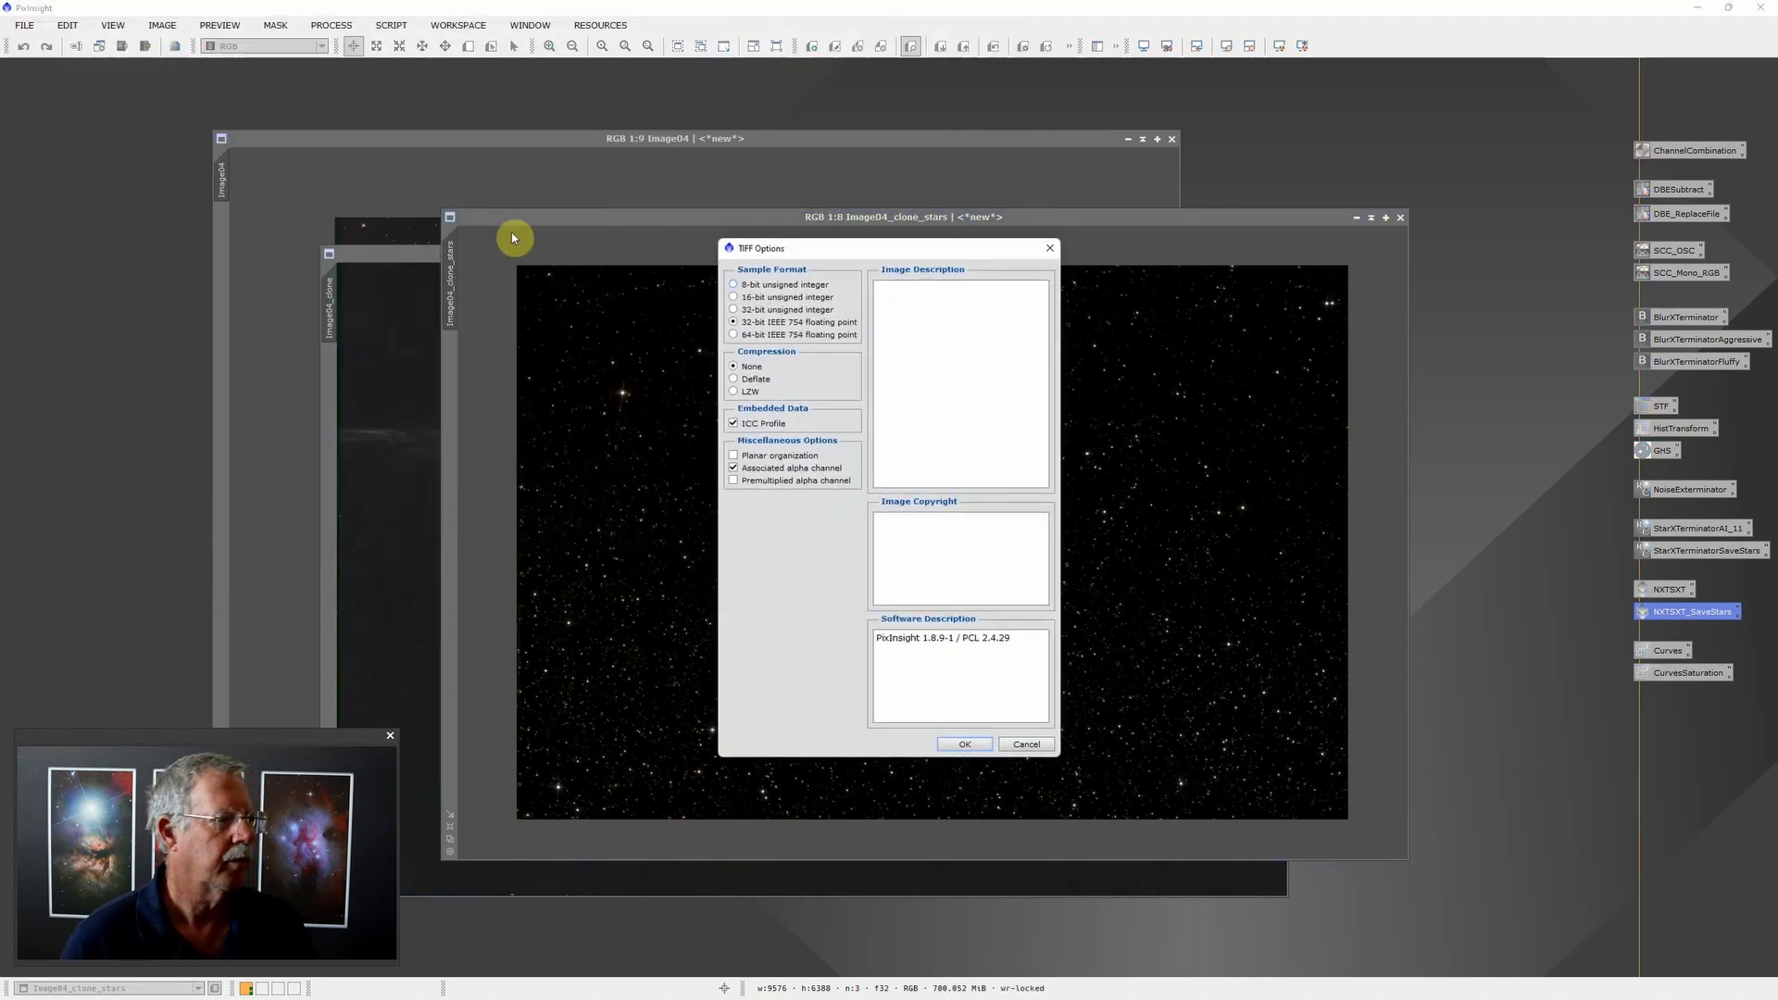
{"action": "left_click", "coordinate": [794, 298]}
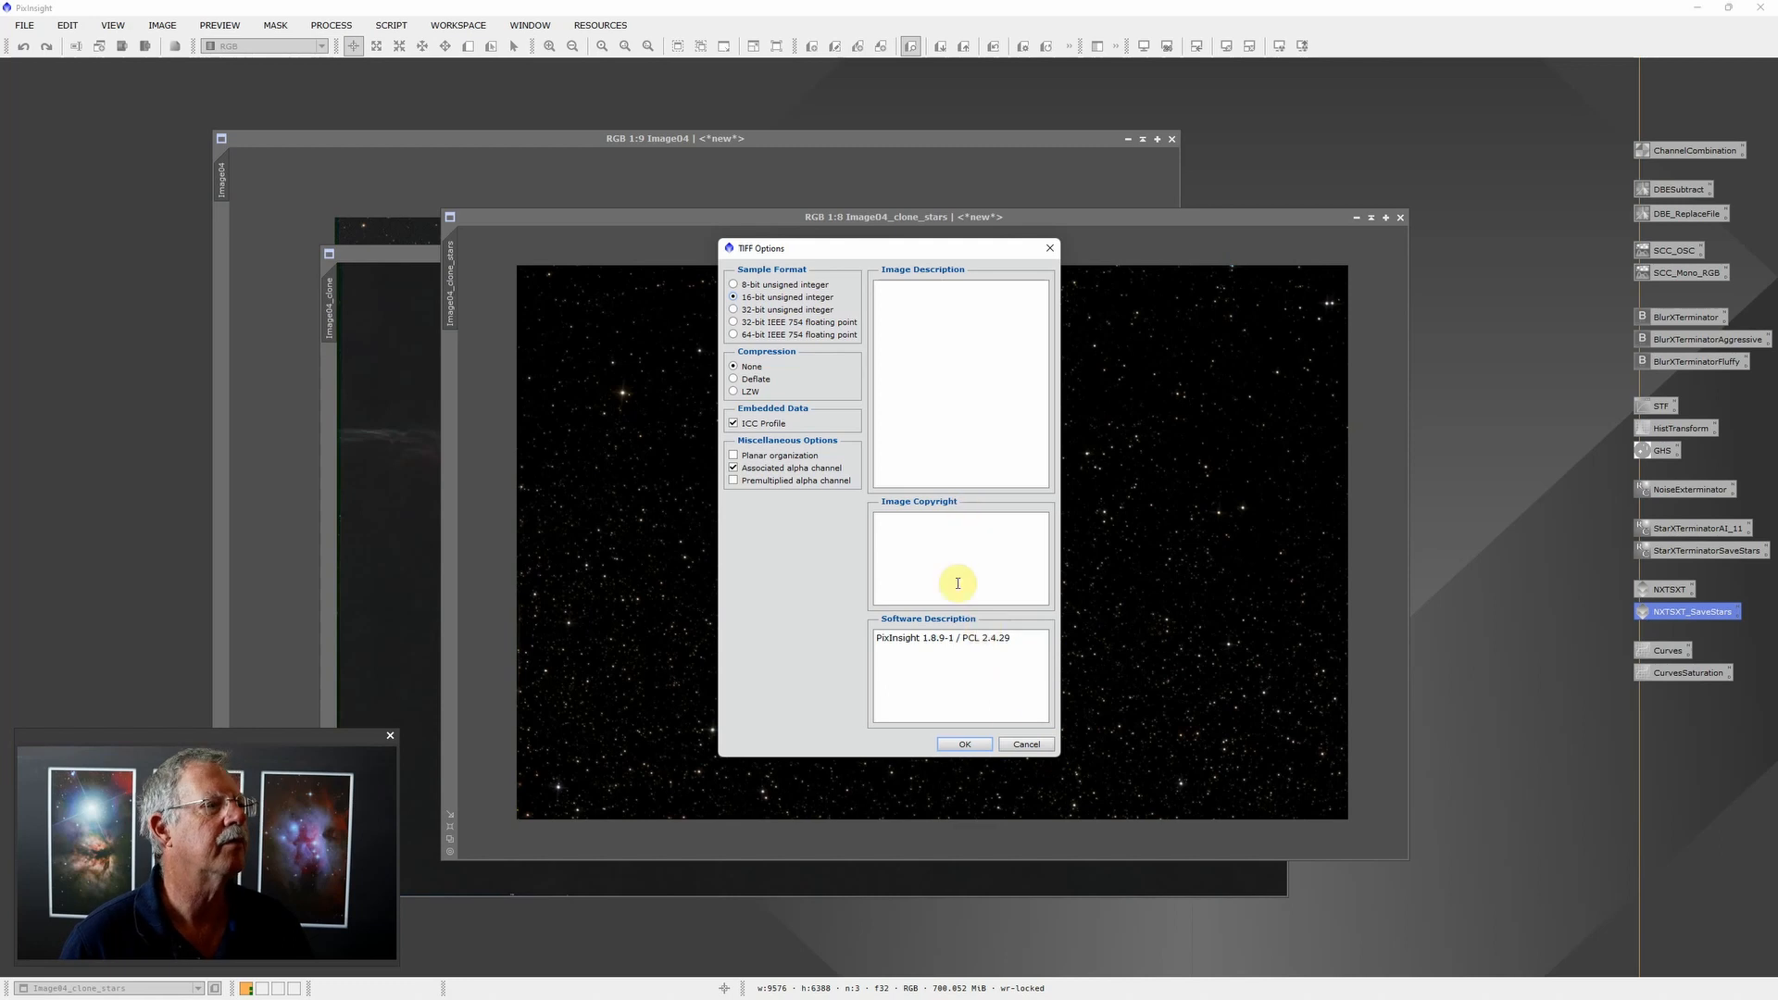
{"action": "left_click", "coordinate": [965, 743]}
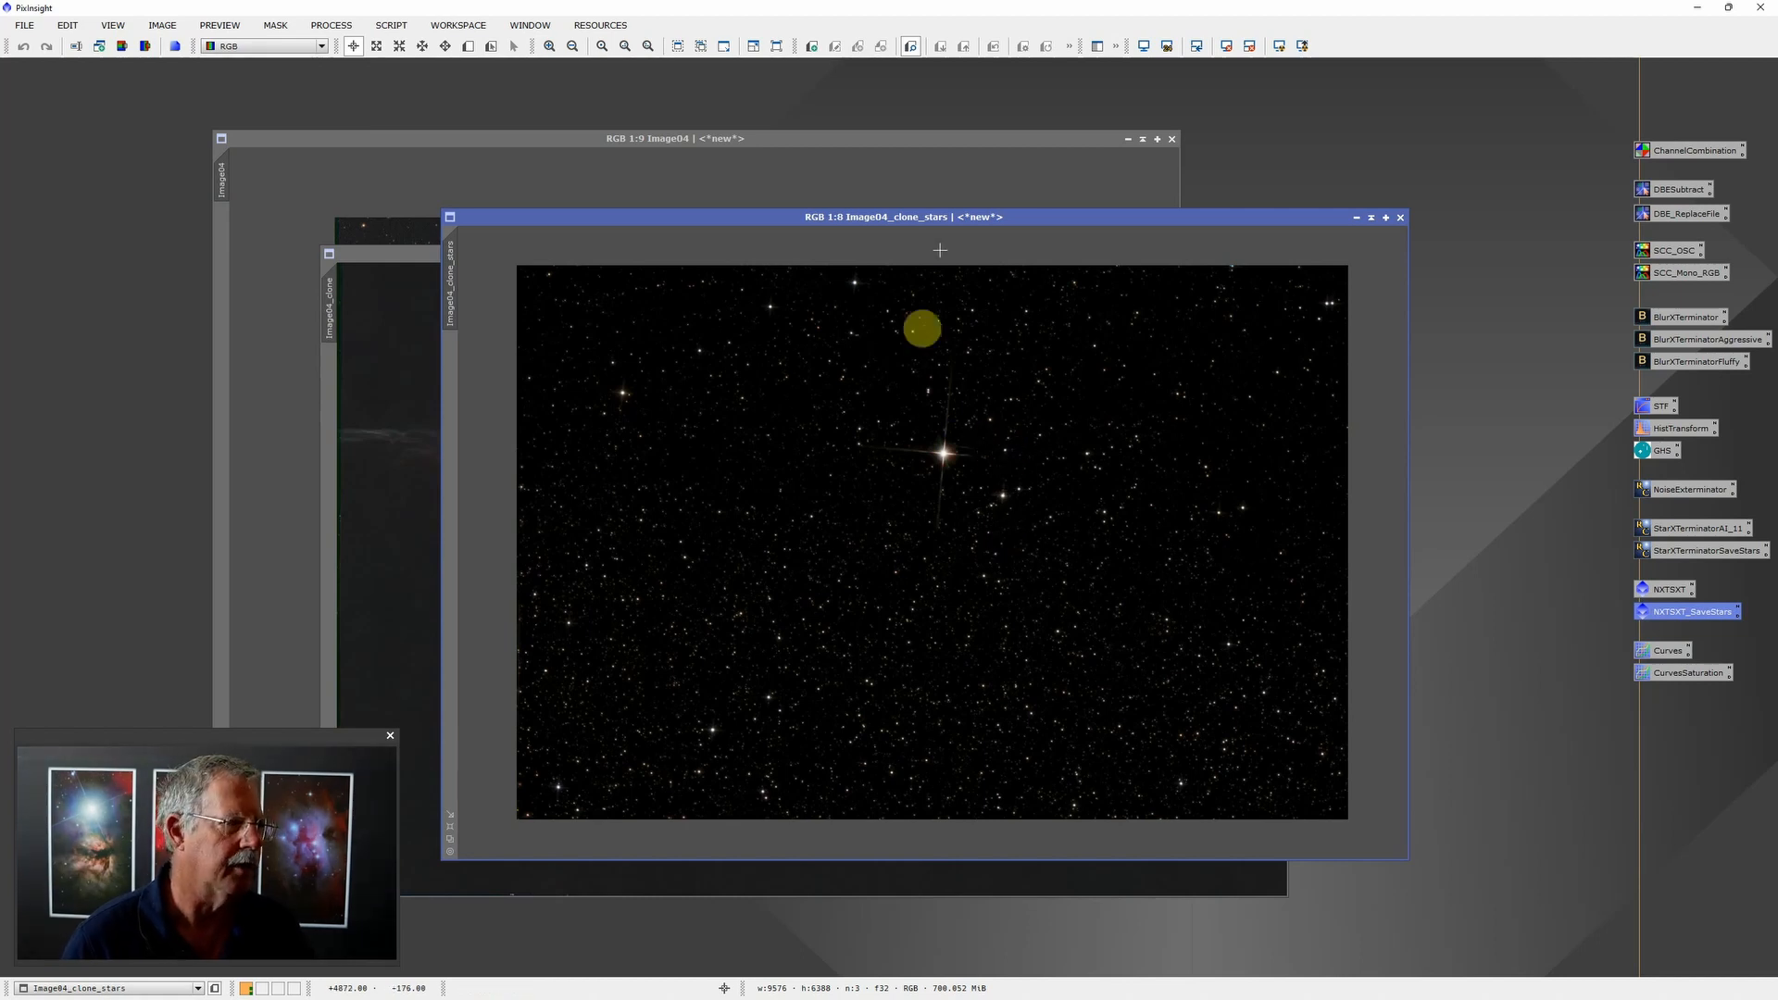
Step: Minimize the Image04_clone_stars and Image04_clone images and park their icons in an empty area of the workspace
{"action": "left_click", "coordinate": [1355, 217]}
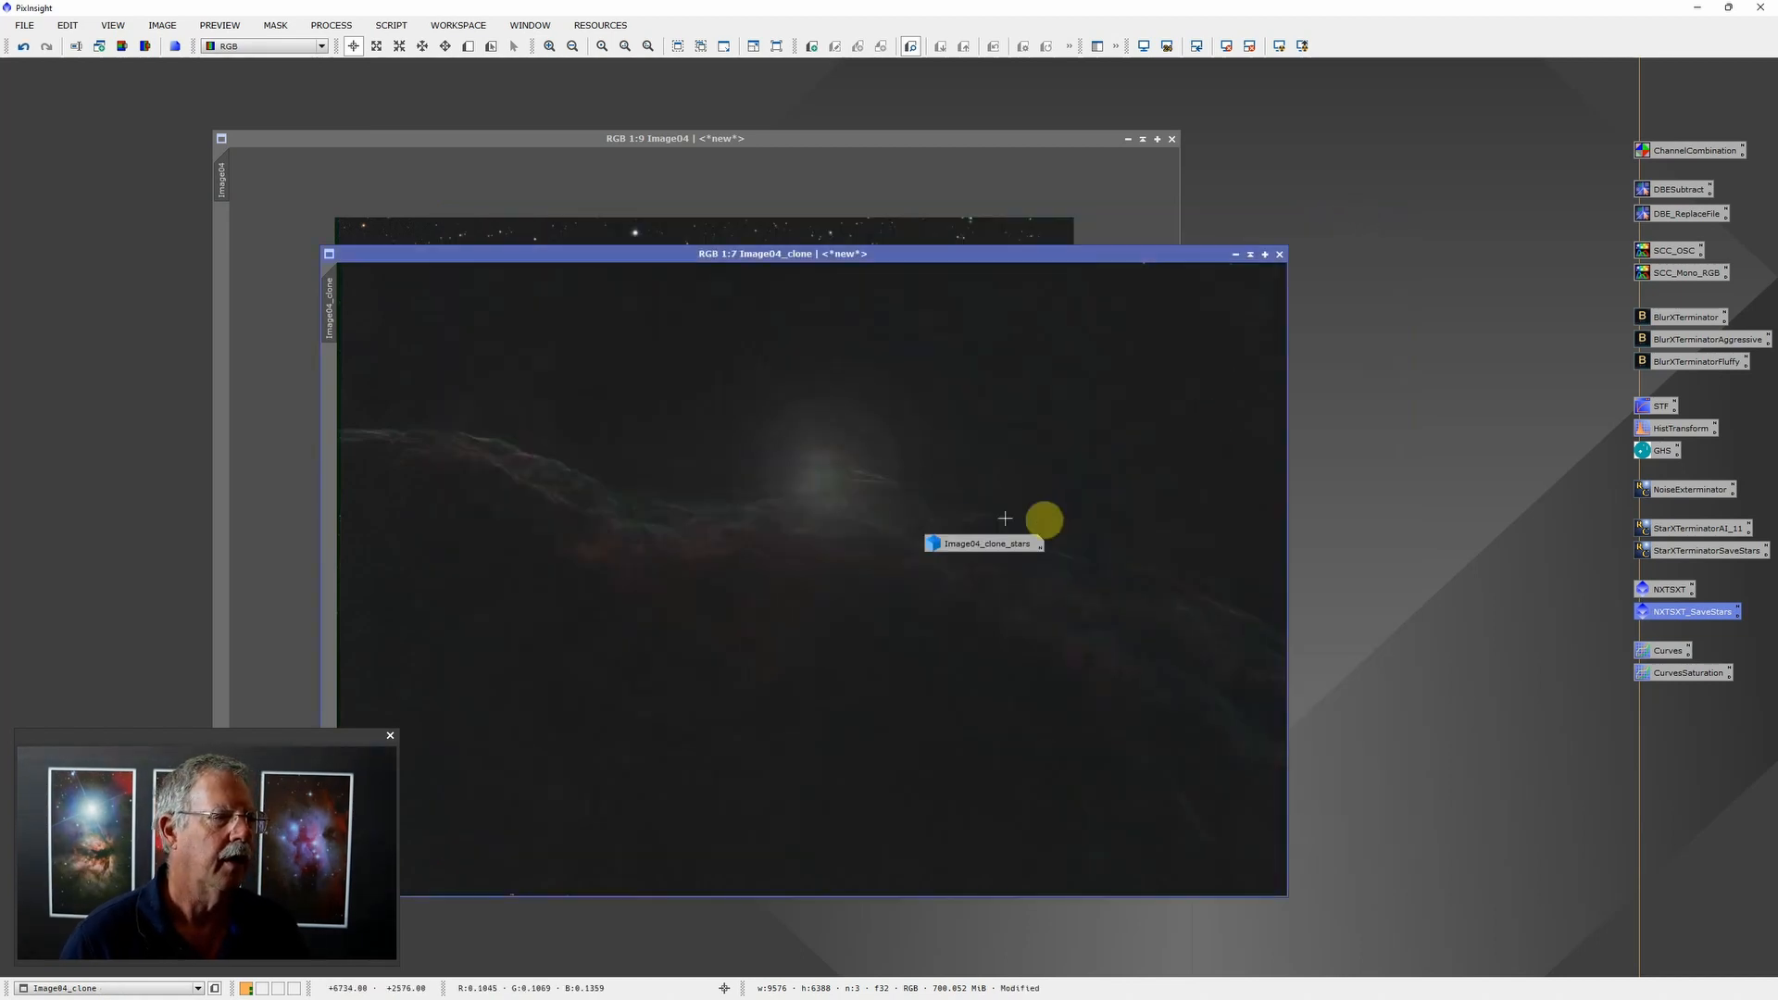
{"action": "left_click_drag", "start_coordinate": [963, 543], "coordinate": [1450, 934]}
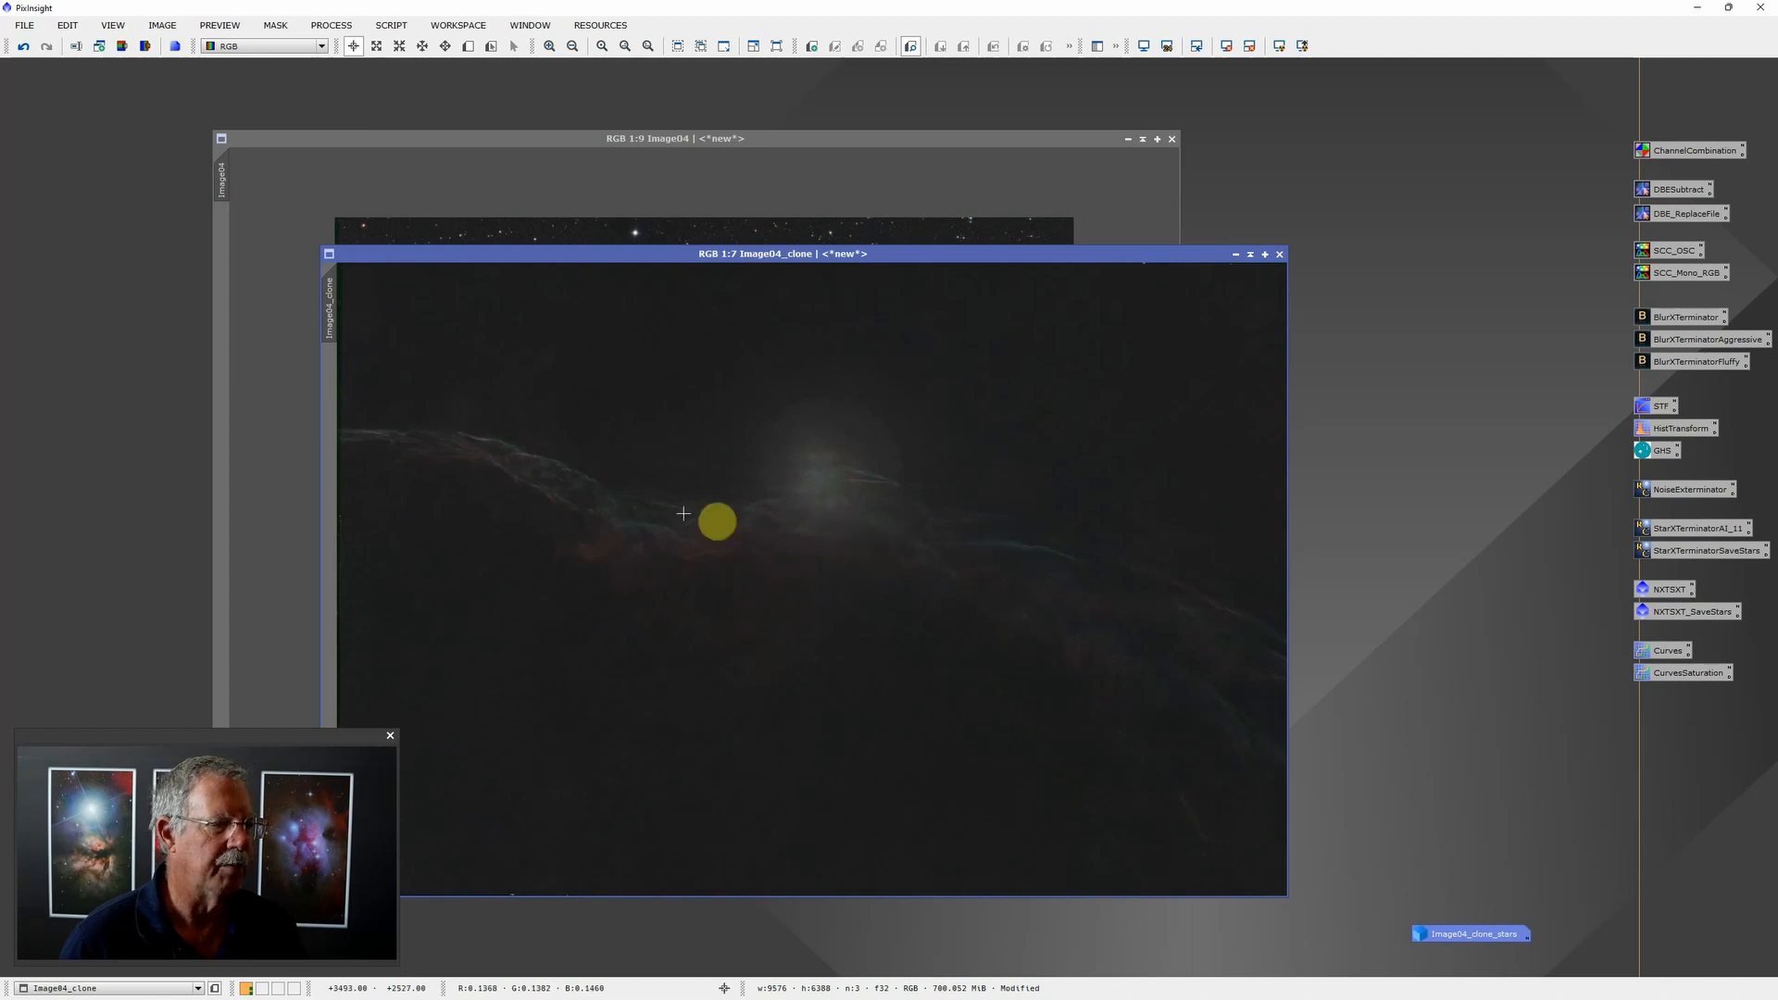
{"action": "left_click", "coordinate": [1235, 254]}
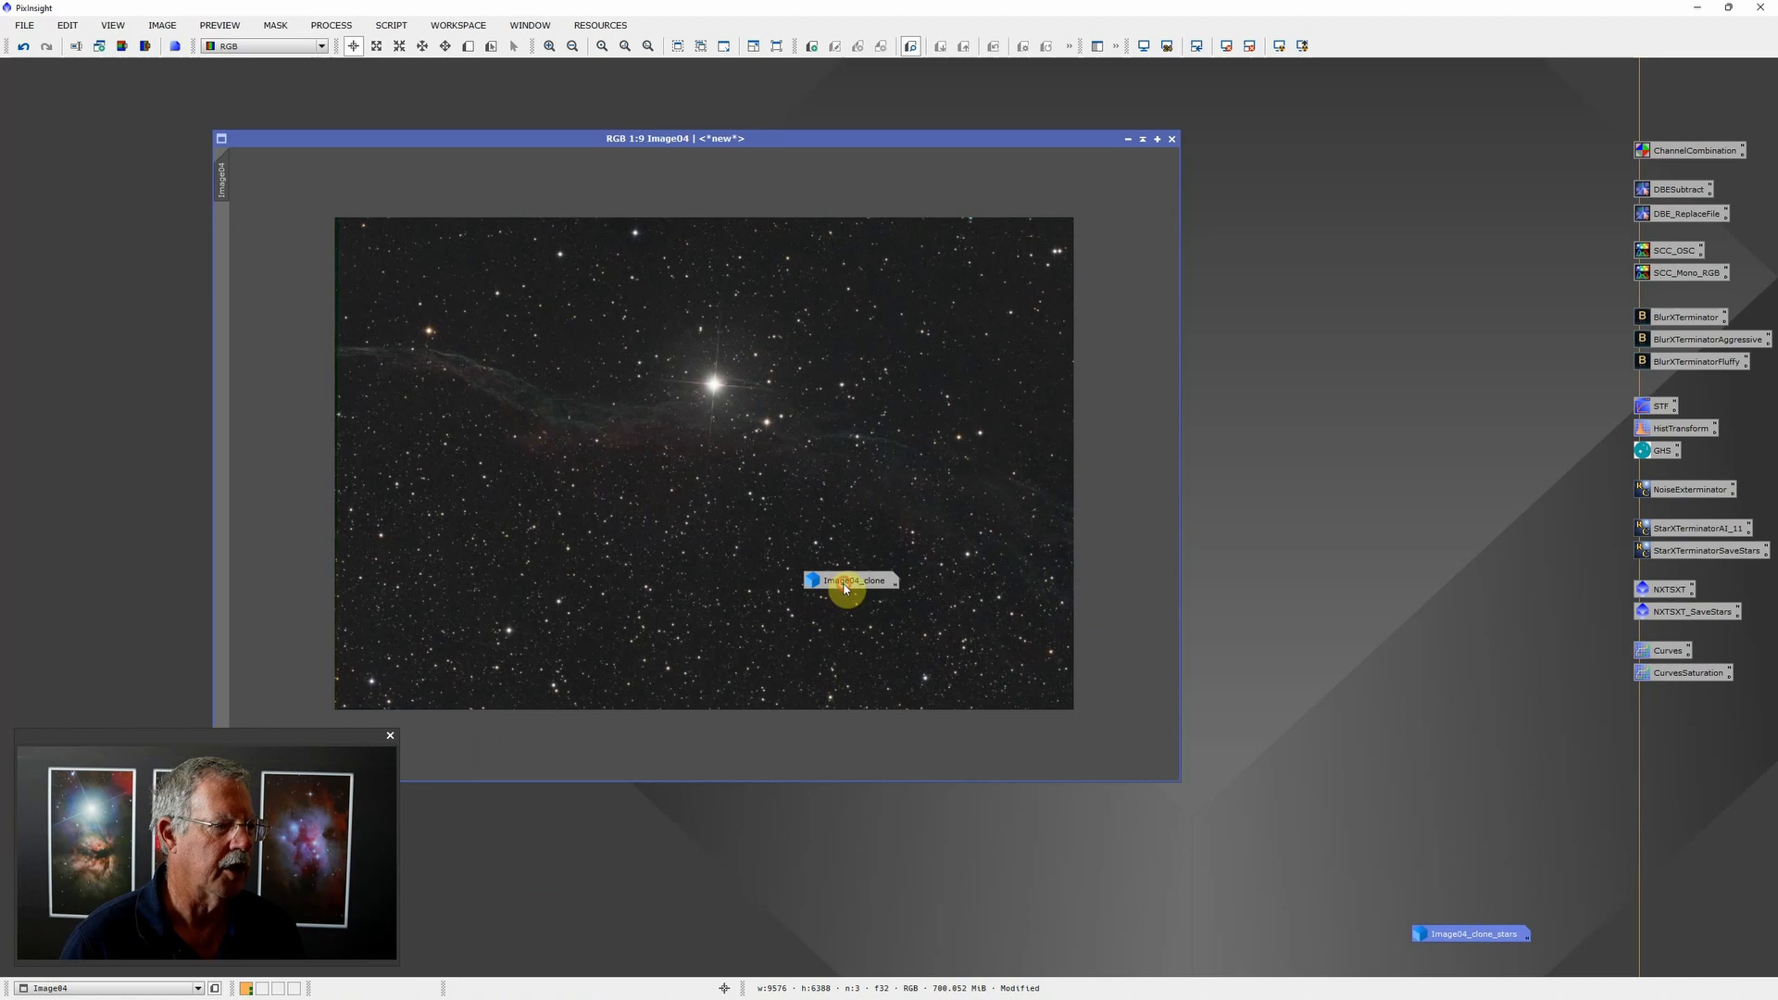
{"action": "left_click_drag", "start_coordinate": [835, 583], "coordinate": [1184, 913]}
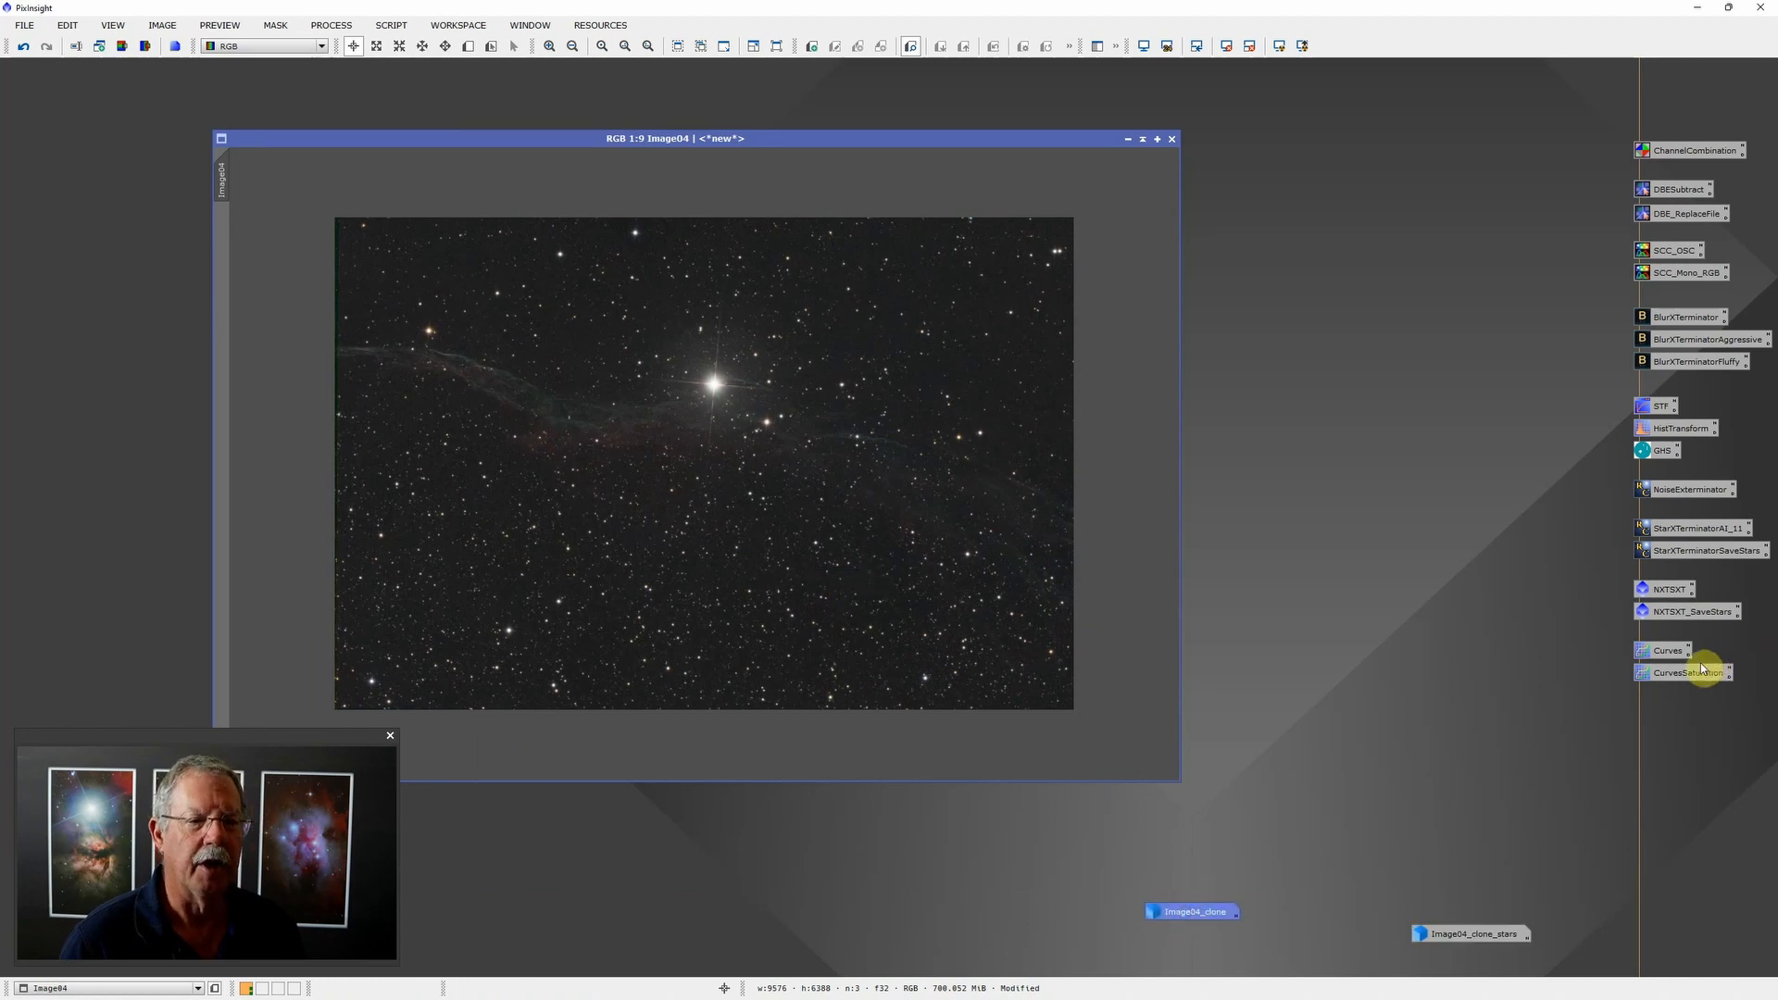
Step: Separate Image04's stars with the saved NXTSXT_SaveStars process and boost the stars image's color with the saved CurvesSaturation process
{"action": "left_click_drag", "start_coordinate": [1690, 614], "coordinate": [890, 421]}
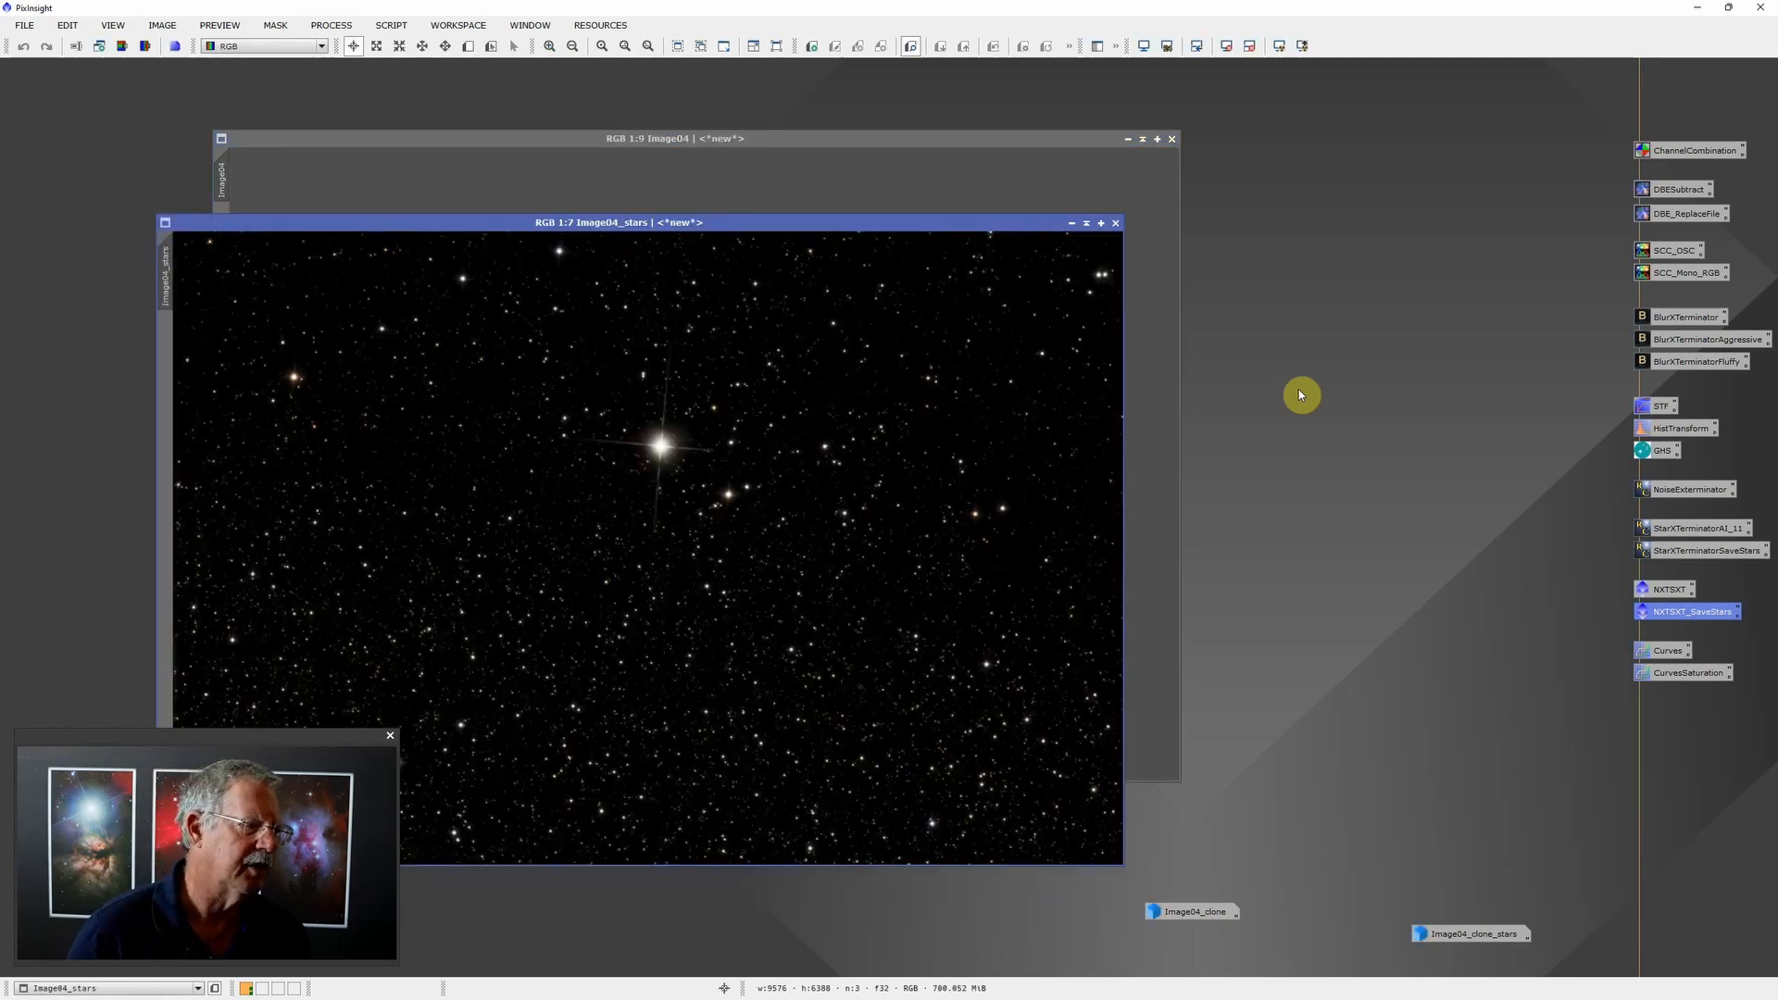
{"action": "left_click_drag", "start_coordinate": [746, 226], "coordinate": [949, 180]}
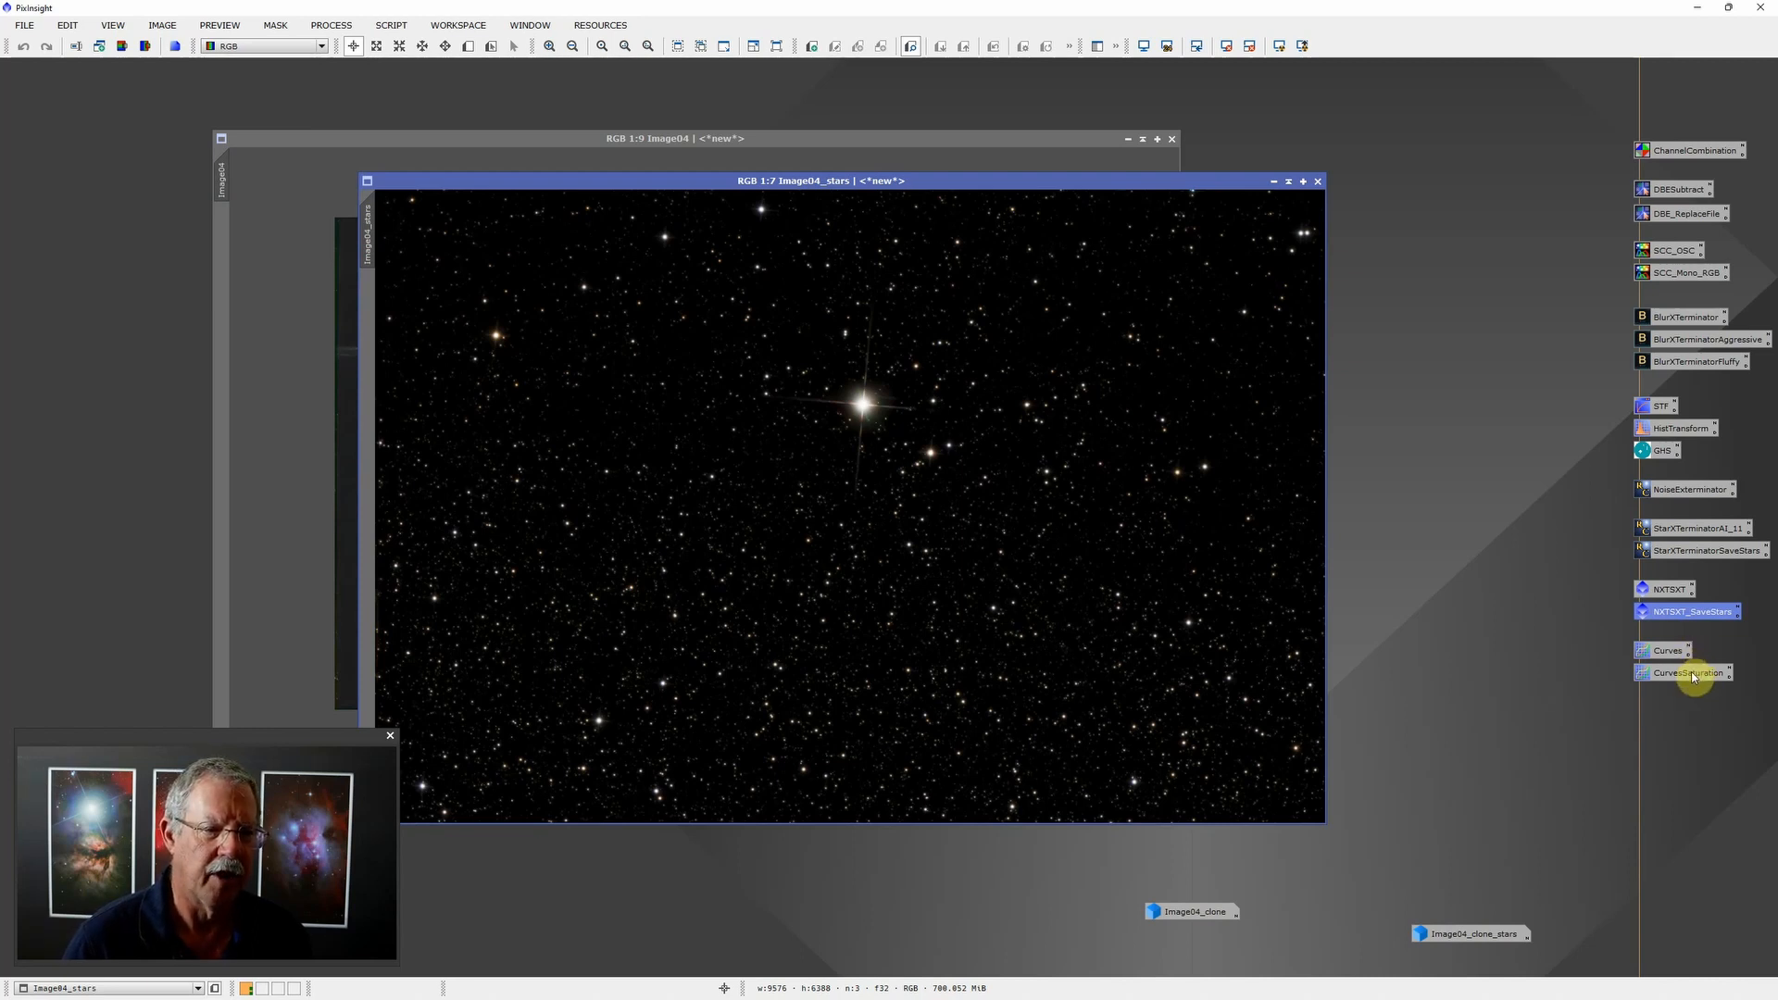
{"action": "left_click_drag", "start_coordinate": [1691, 670], "coordinate": [938, 485]}
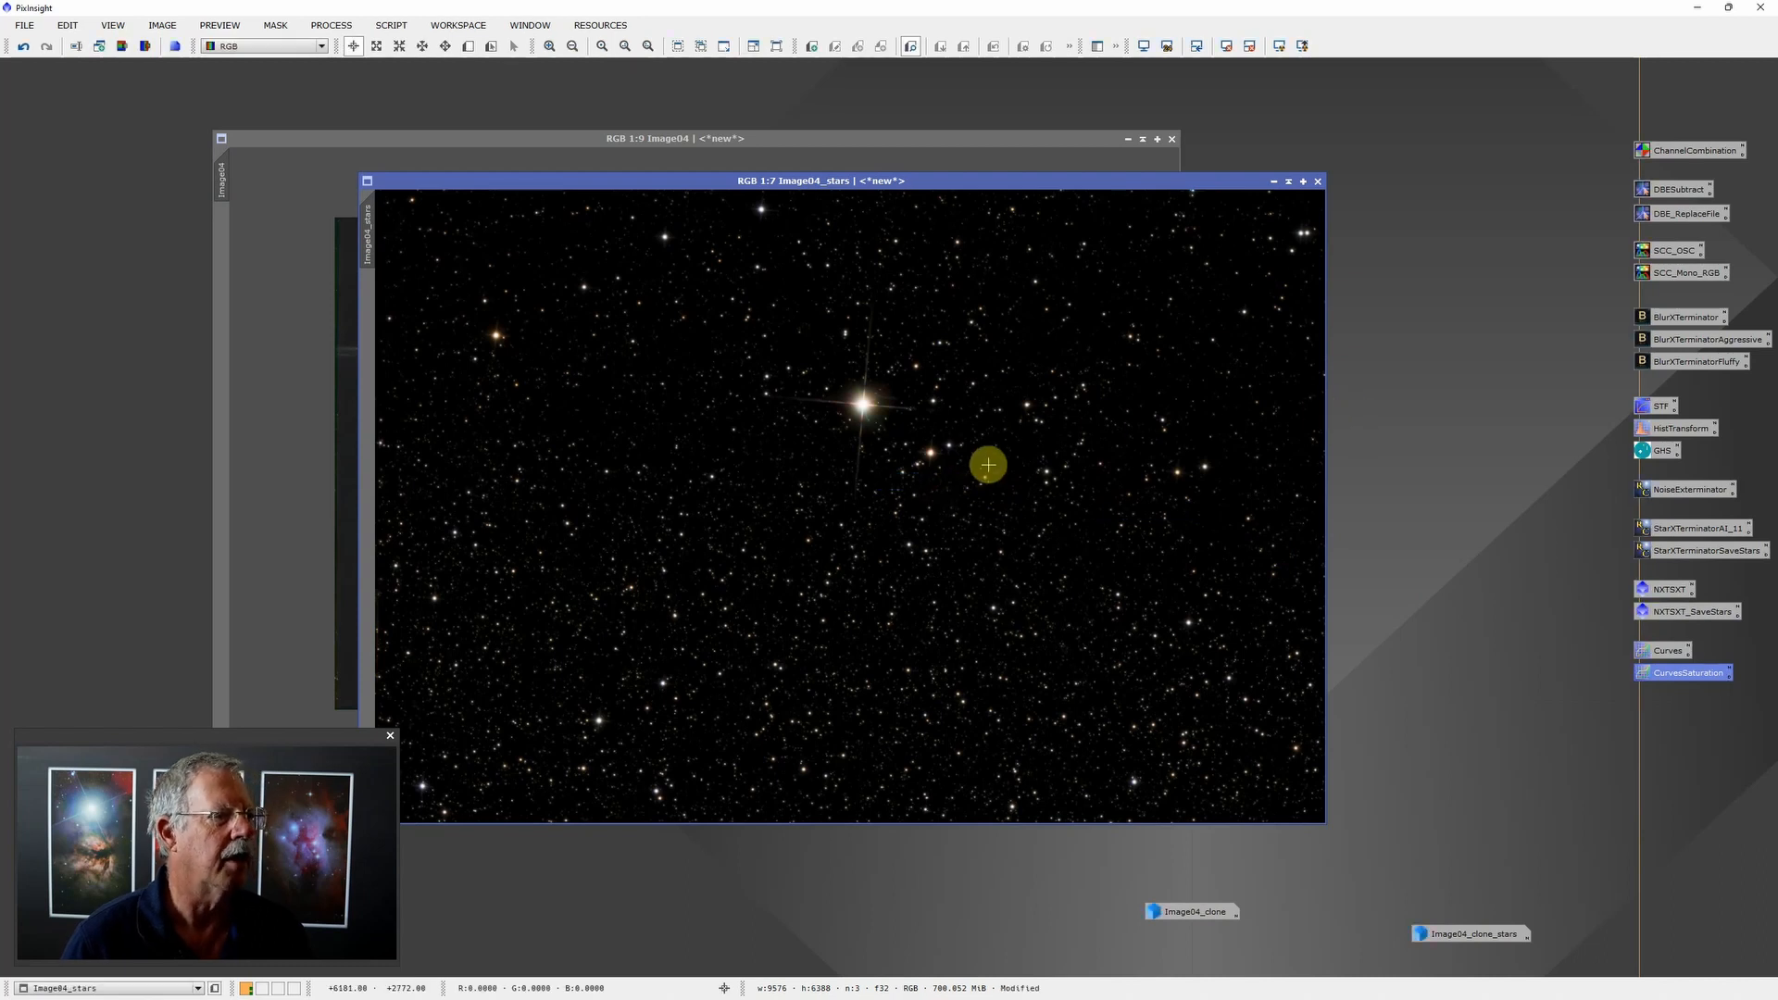
{"action": "scroll", "coordinate": [890, 450], "scroll_direction": "up", "scroll_amount": 1}
{"action": "scroll", "coordinate": [889, 450], "scroll_direction": "up", "scroll_amount": 4}
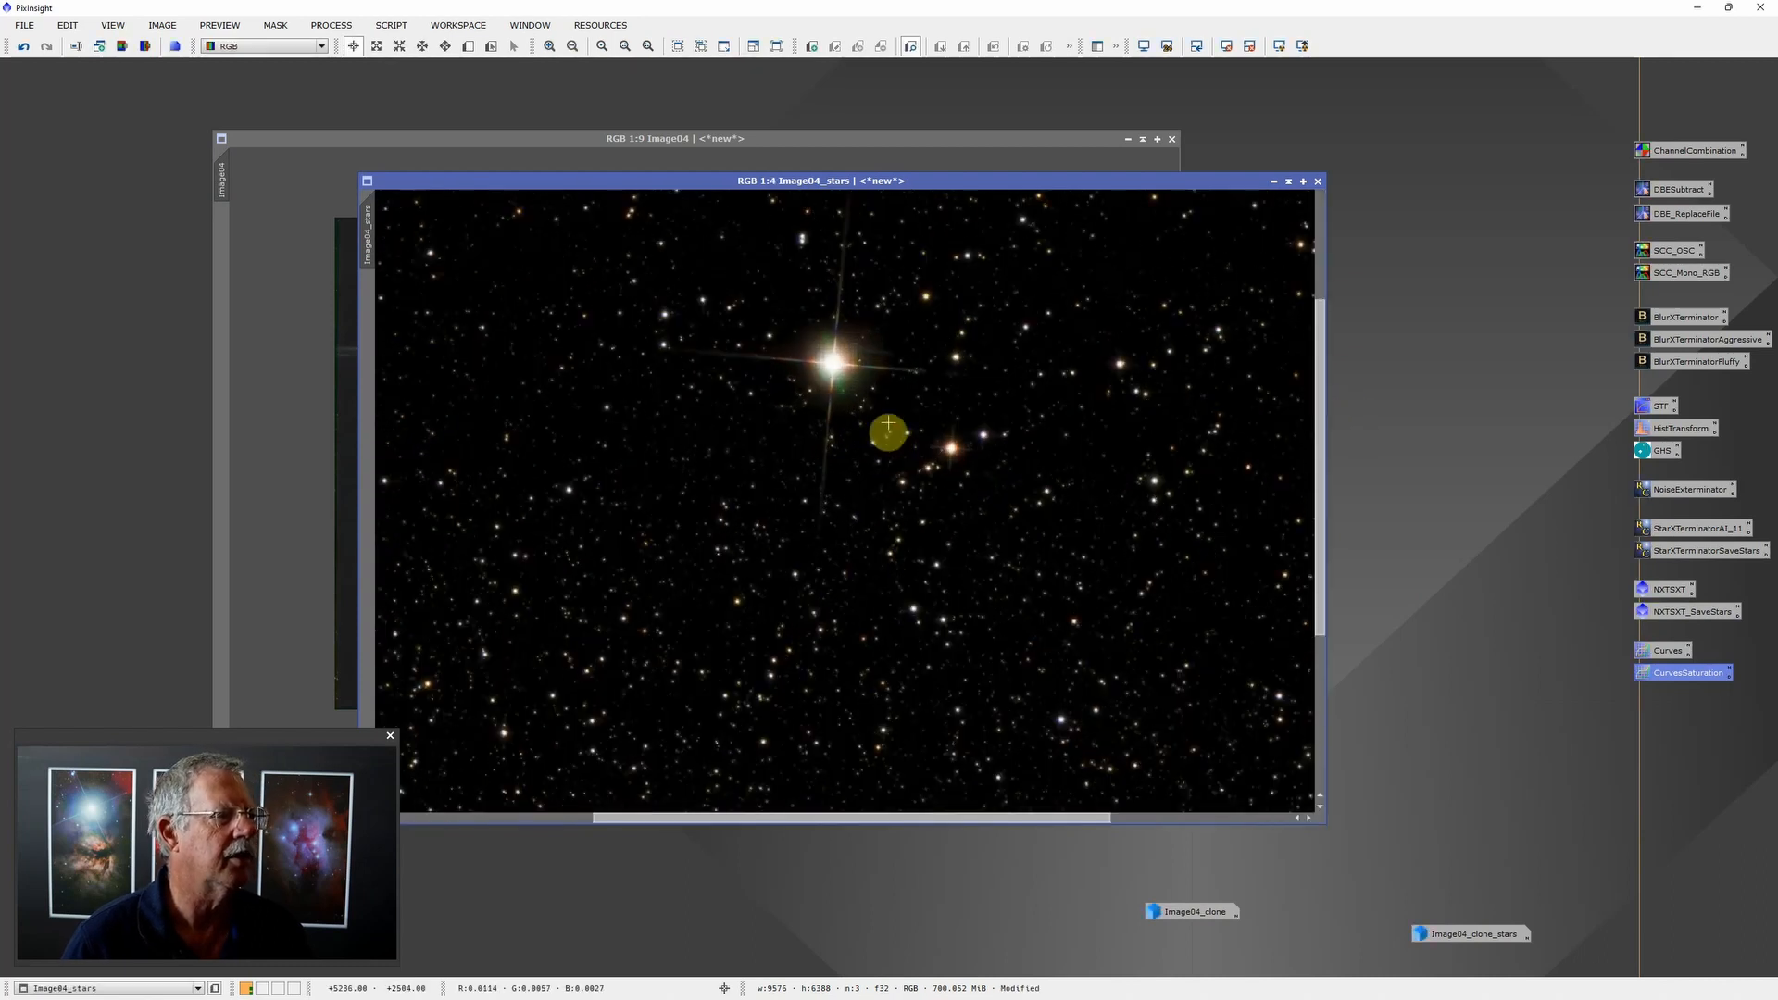
{"action": "scroll", "coordinate": [843, 376], "scroll_direction": "down", "scroll_amount": 1}
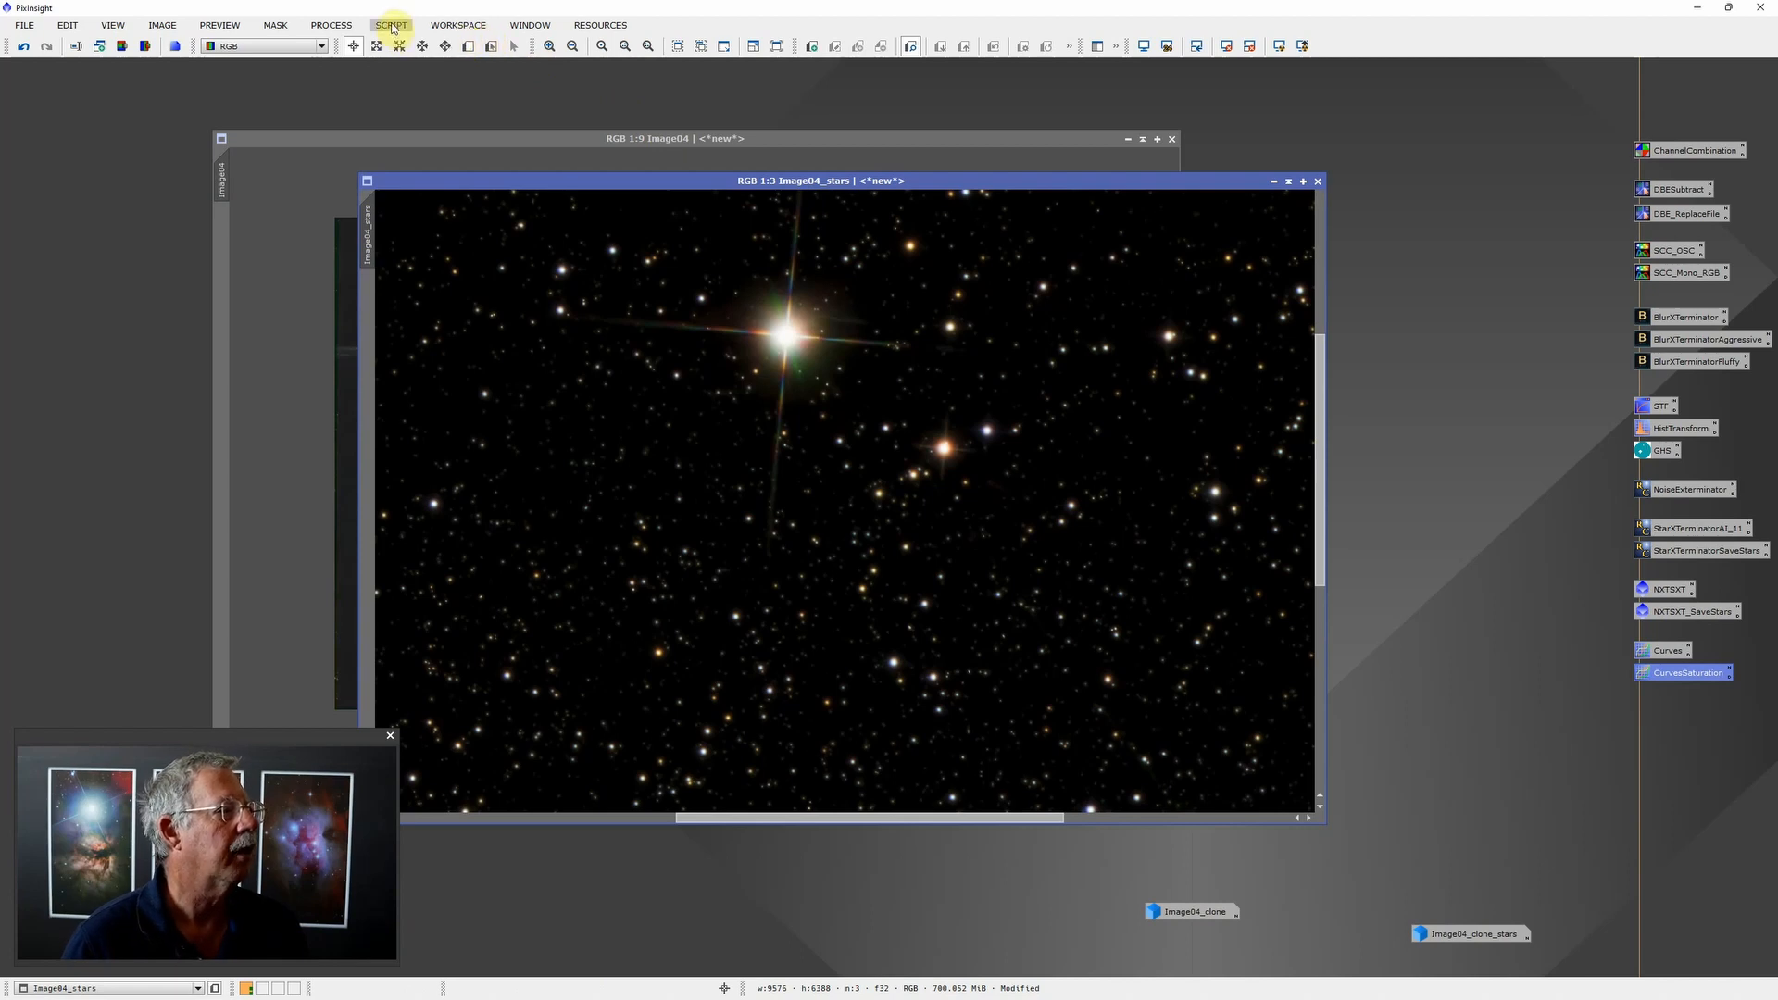
Step: Remove the green cast from Image04_stars with SCNR at an amount of 0.73, and close the process
{"action": "left_click", "coordinate": [331, 25]}
{"action": "mouse_move", "coordinate": [352, 56]}
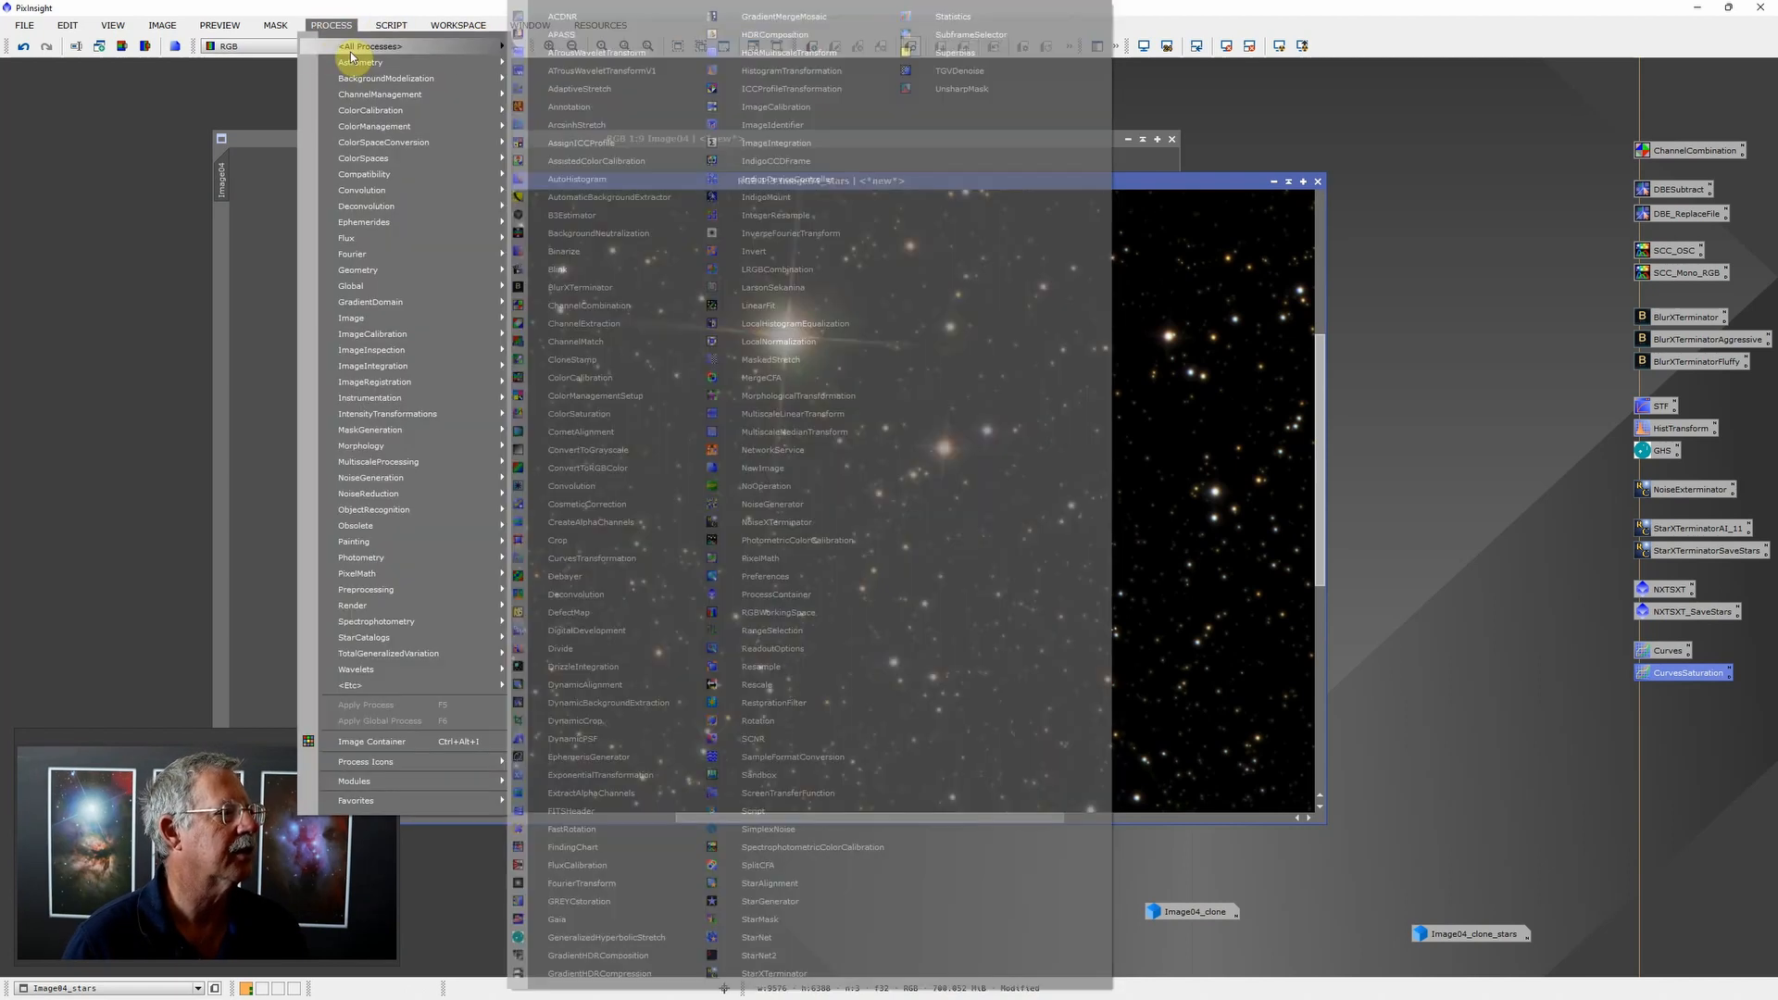
{"action": "left_click", "coordinate": [814, 745]}
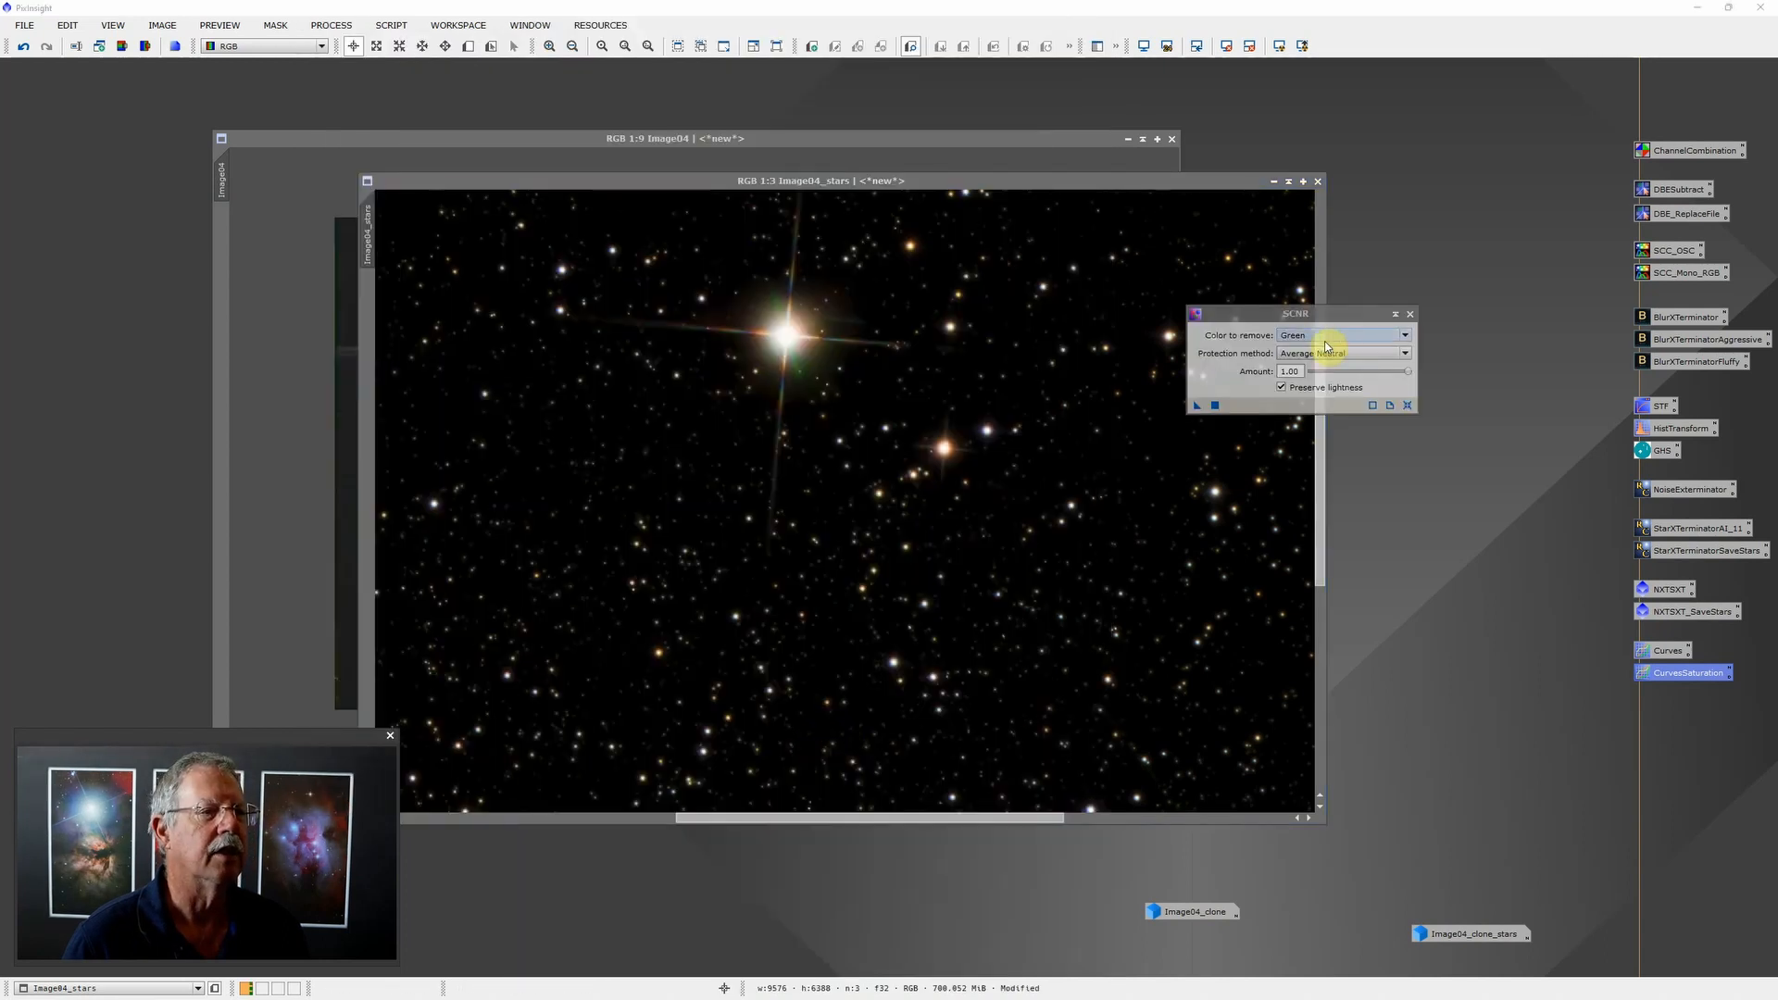
{"action": "left_click_drag", "start_coordinate": [1407, 371], "coordinate": [1381, 376]}
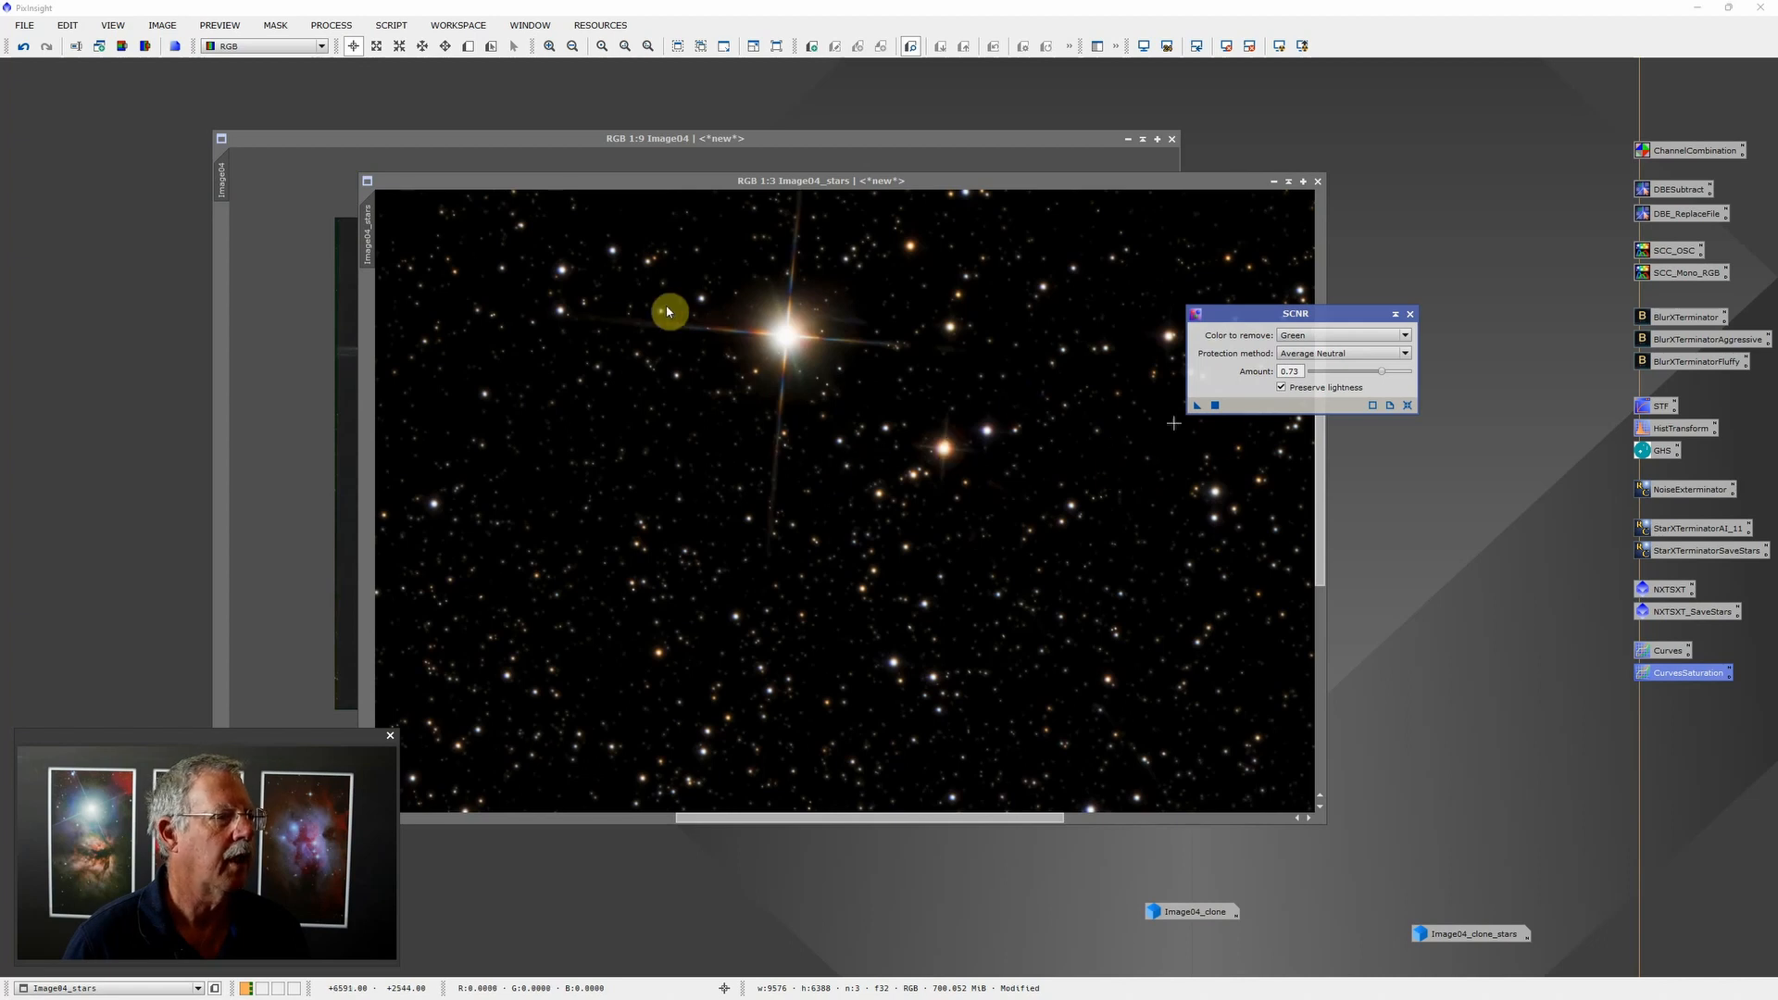
{"action": "left_click", "coordinate": [1411, 315]}
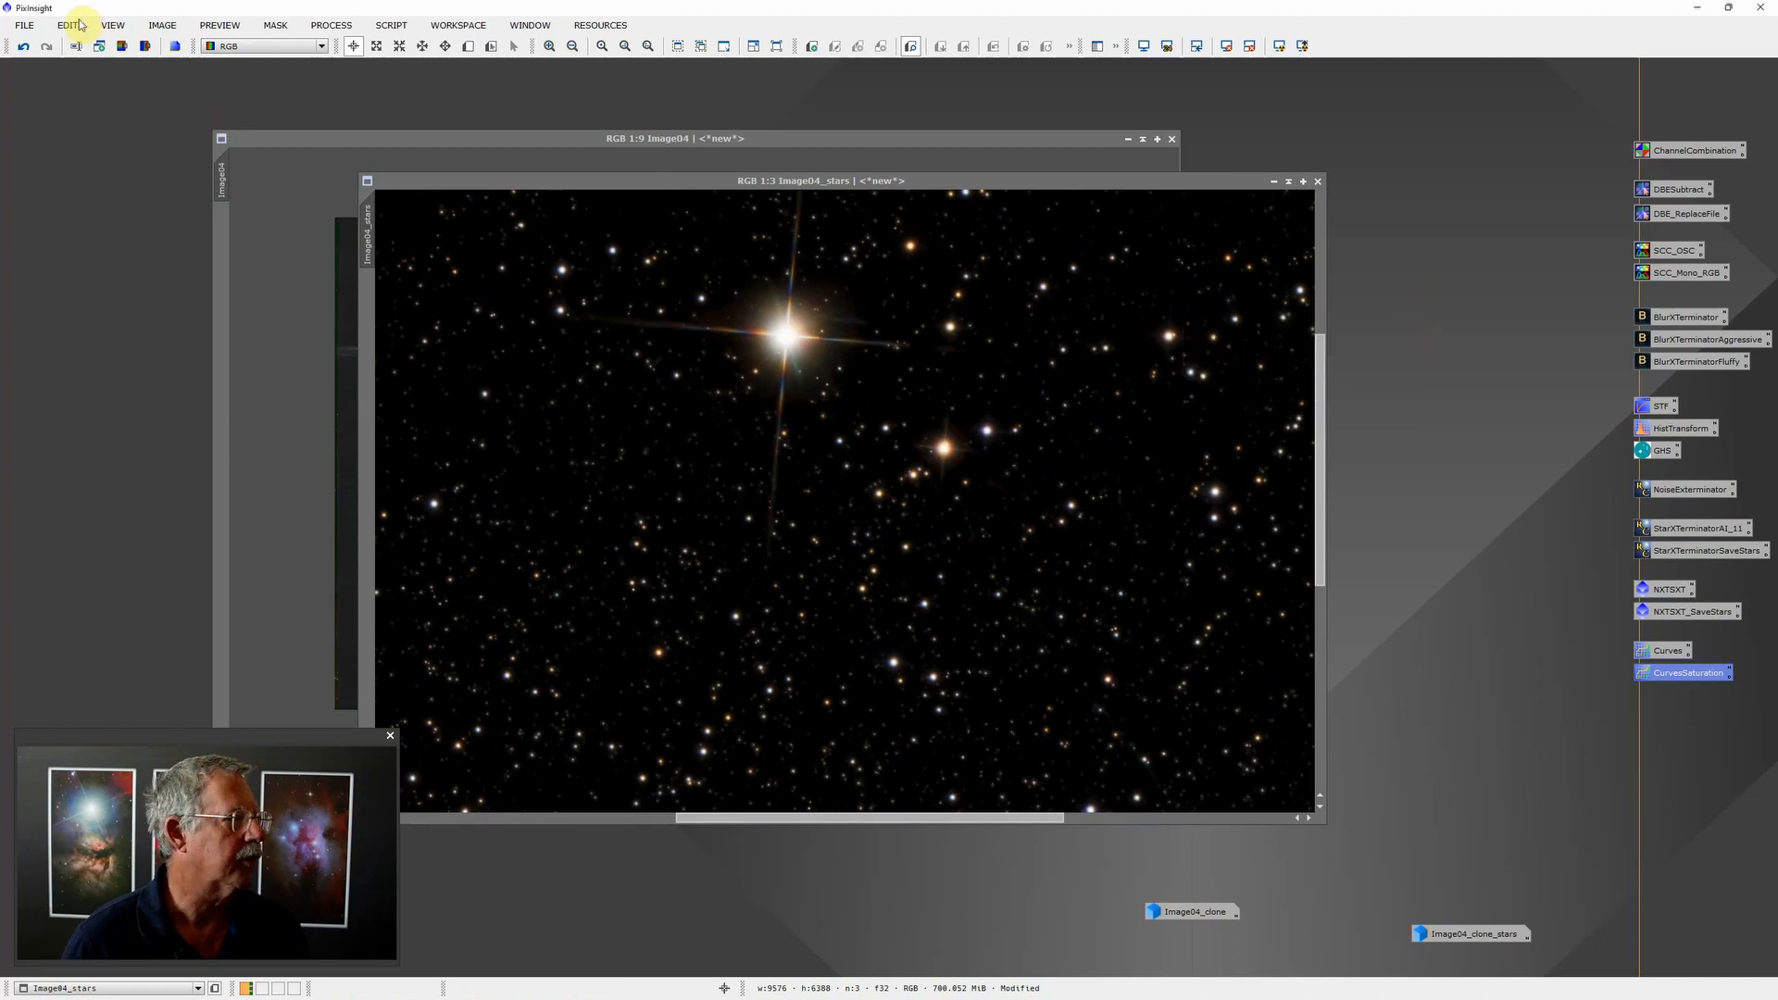
Step: Save Image04_stars as a 16-bit unsigned integer TIFF named "Image04_stars Fluffy Stars" in the Western Veil folder
{"action": "left_click", "coordinate": [26, 26]}
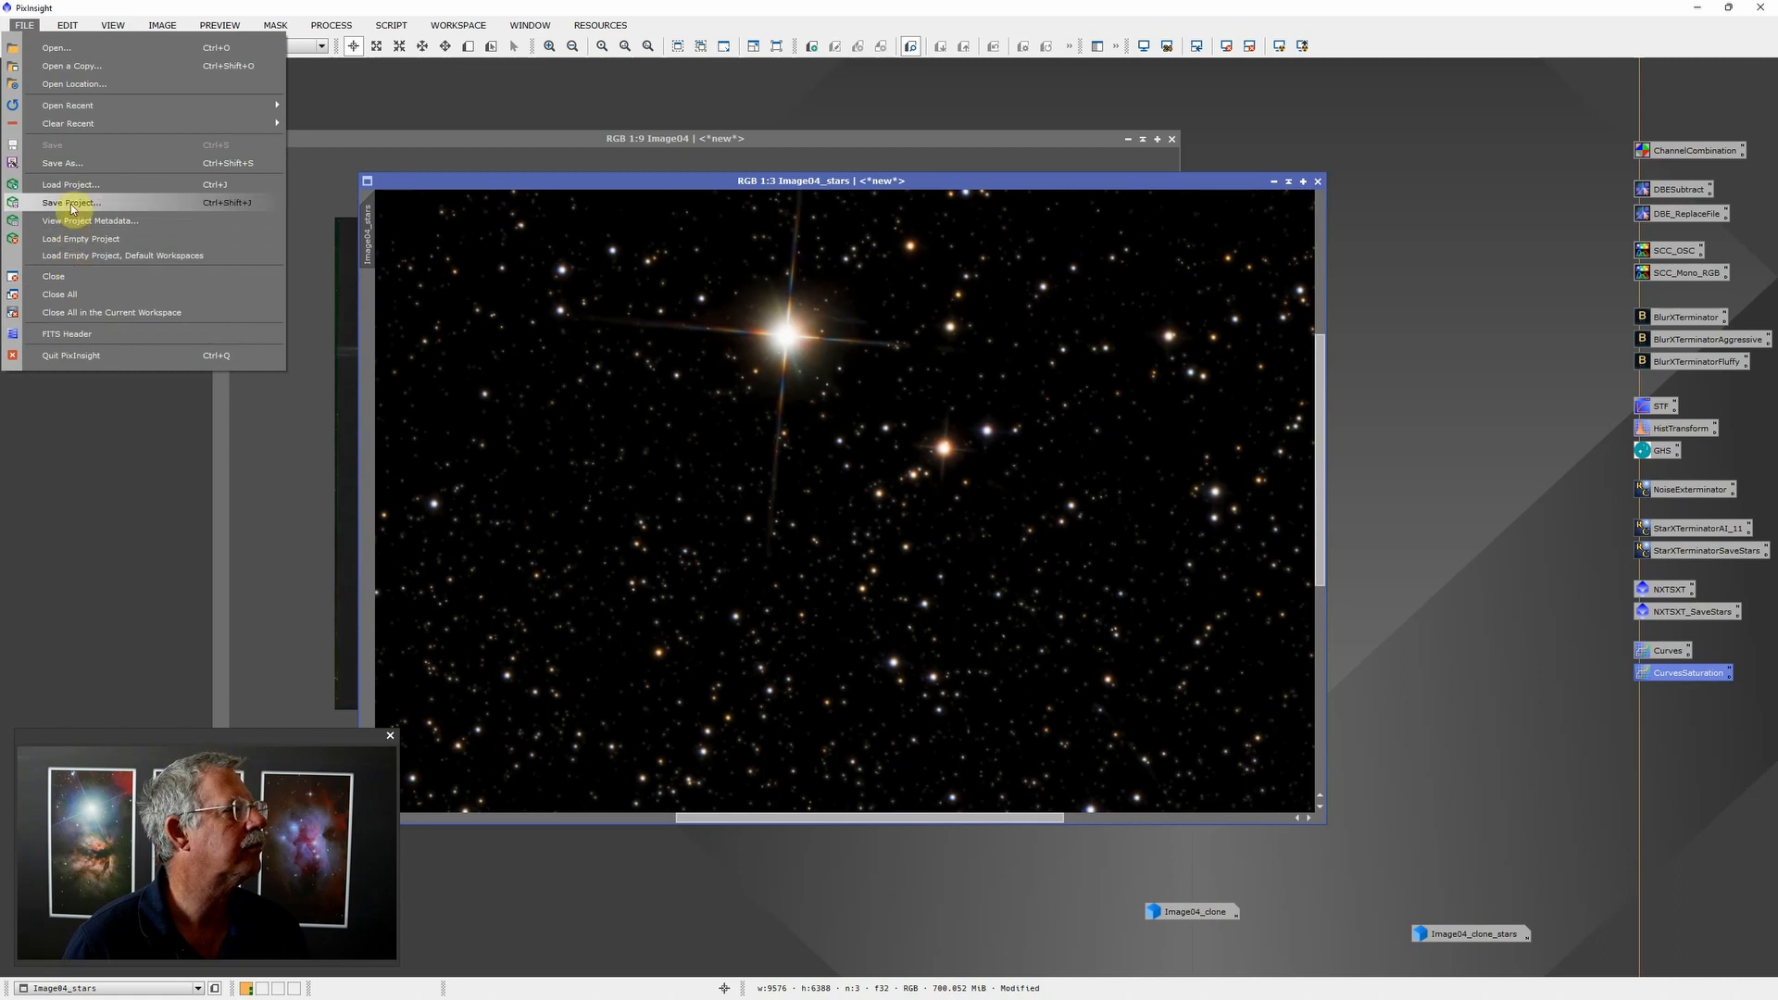
{"action": "left_click", "coordinate": [75, 171]}
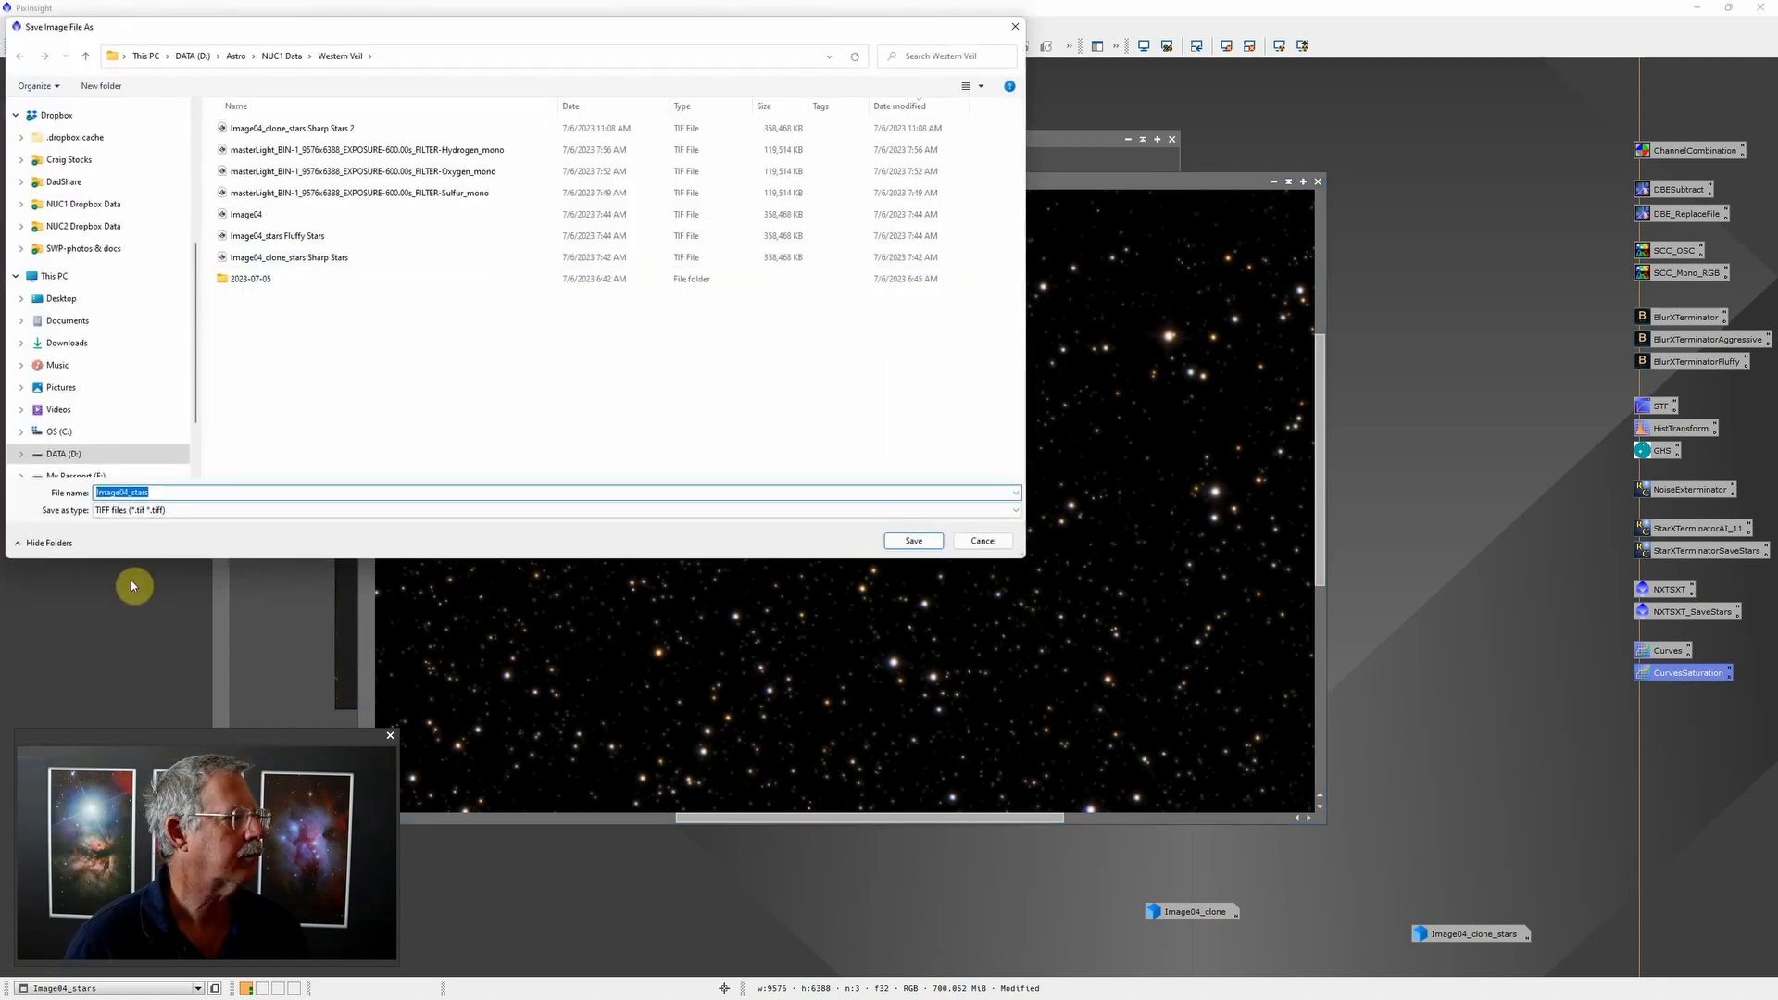
{"action": "left_click", "coordinate": [188, 493]}
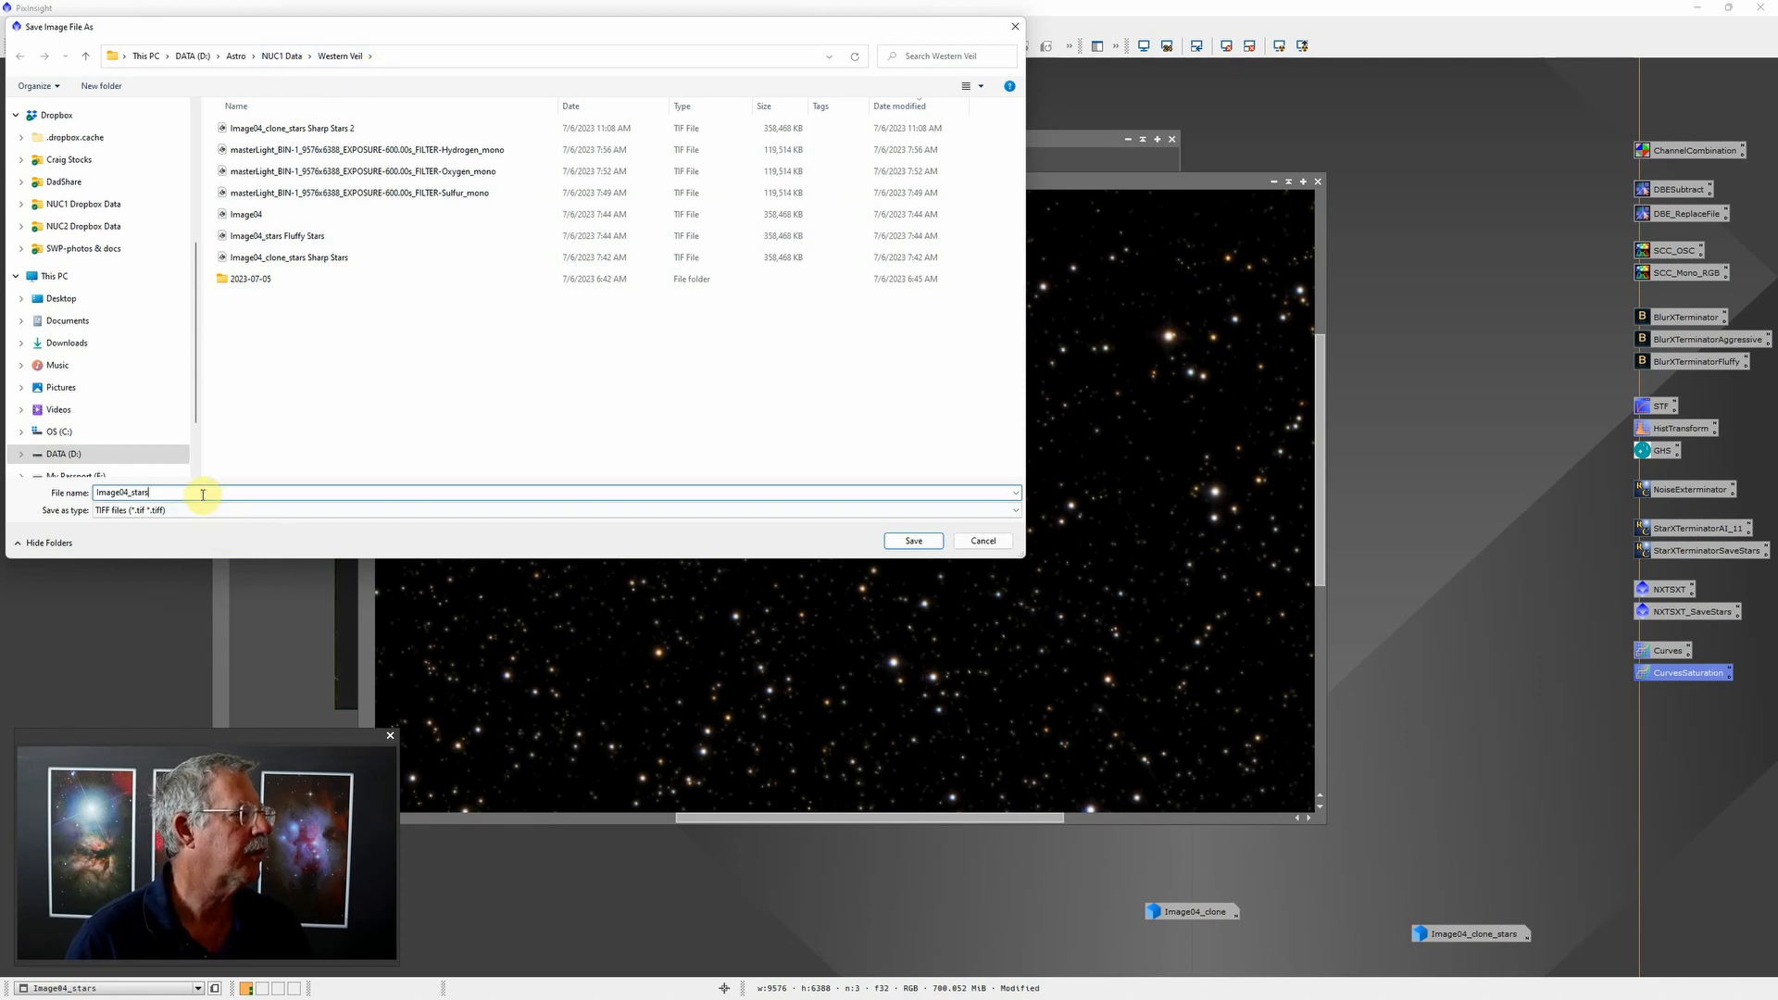
{"action": "type", "text": "S"}
{"action": "key", "text": "BackSpace"}
{"action": "type", "text": "Fluffy Sta"}
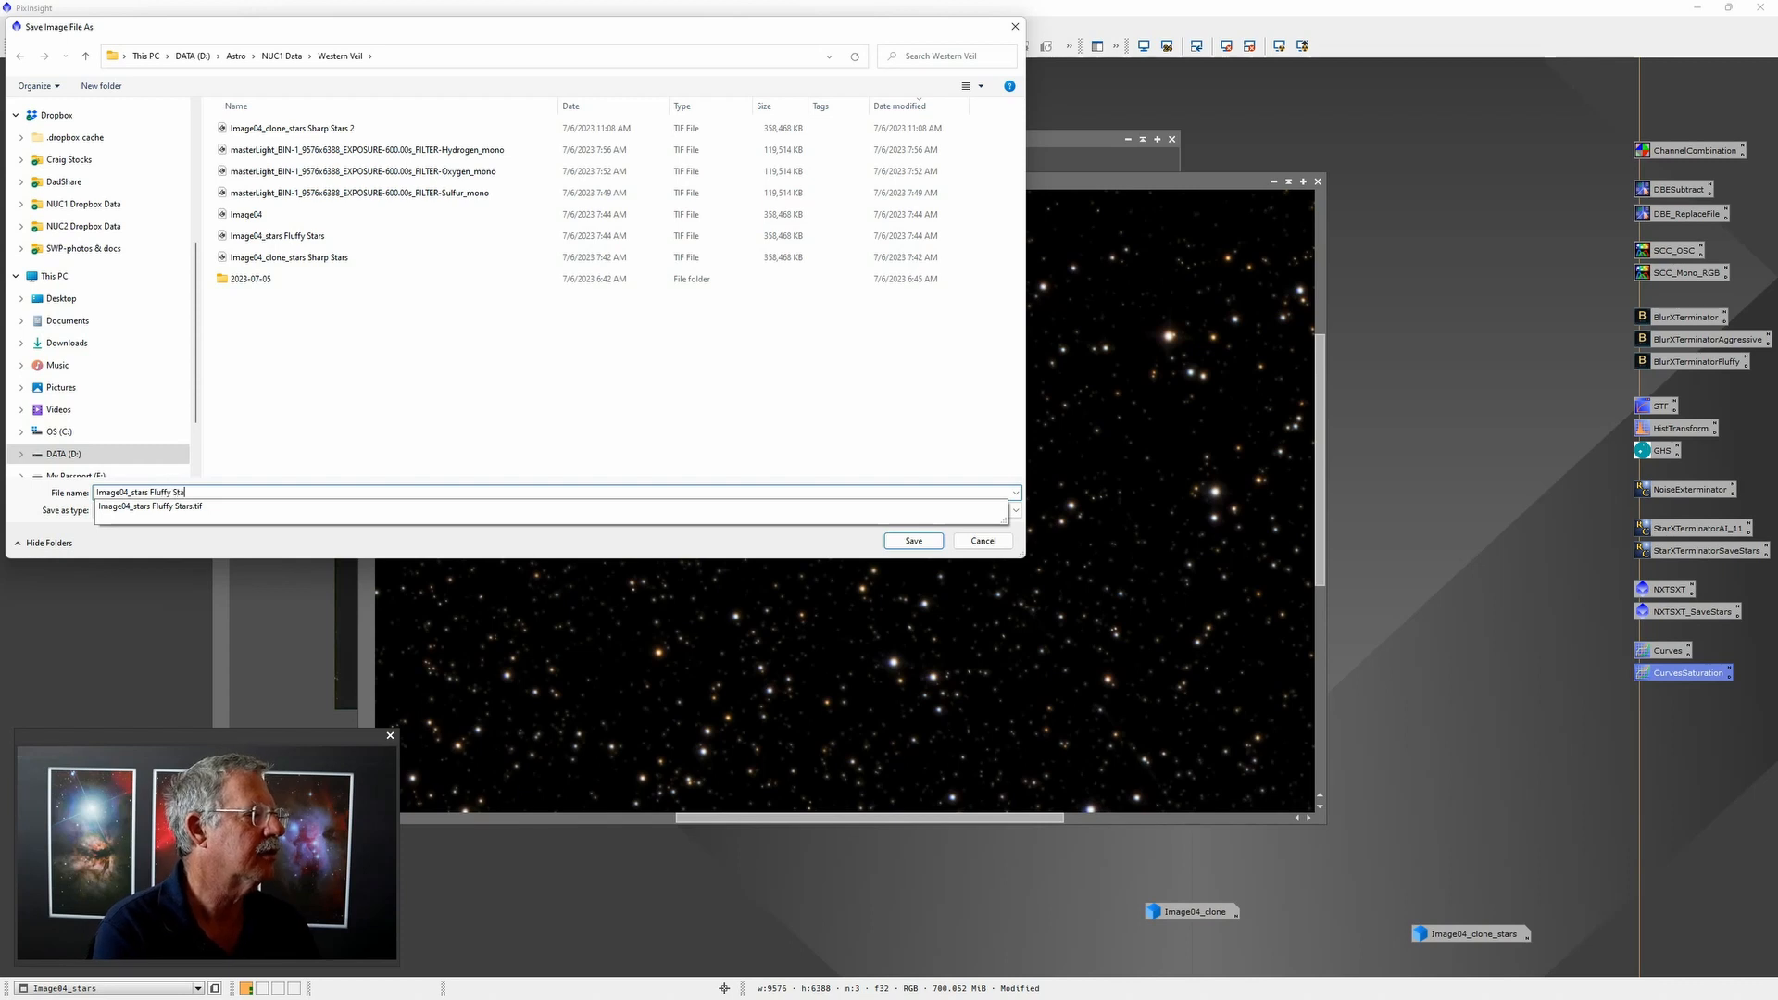
{"action": "left_click", "coordinate": [194, 507]}
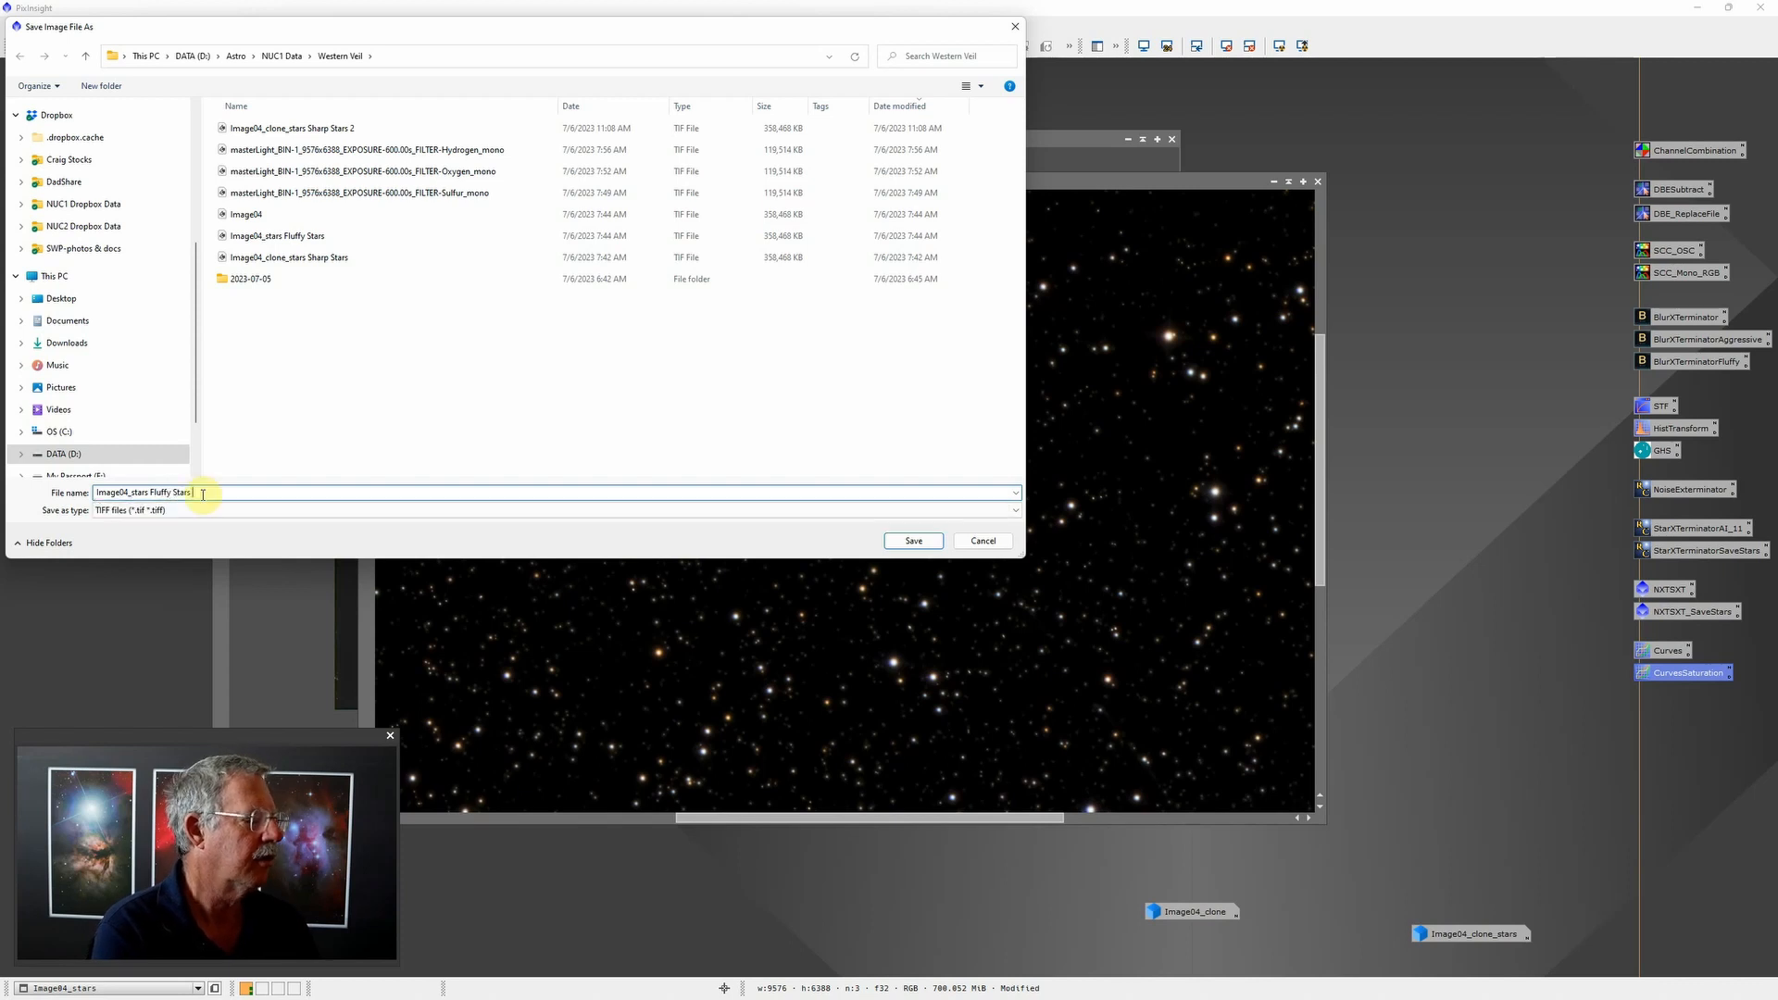
{"action": "key", "text": "Return"}
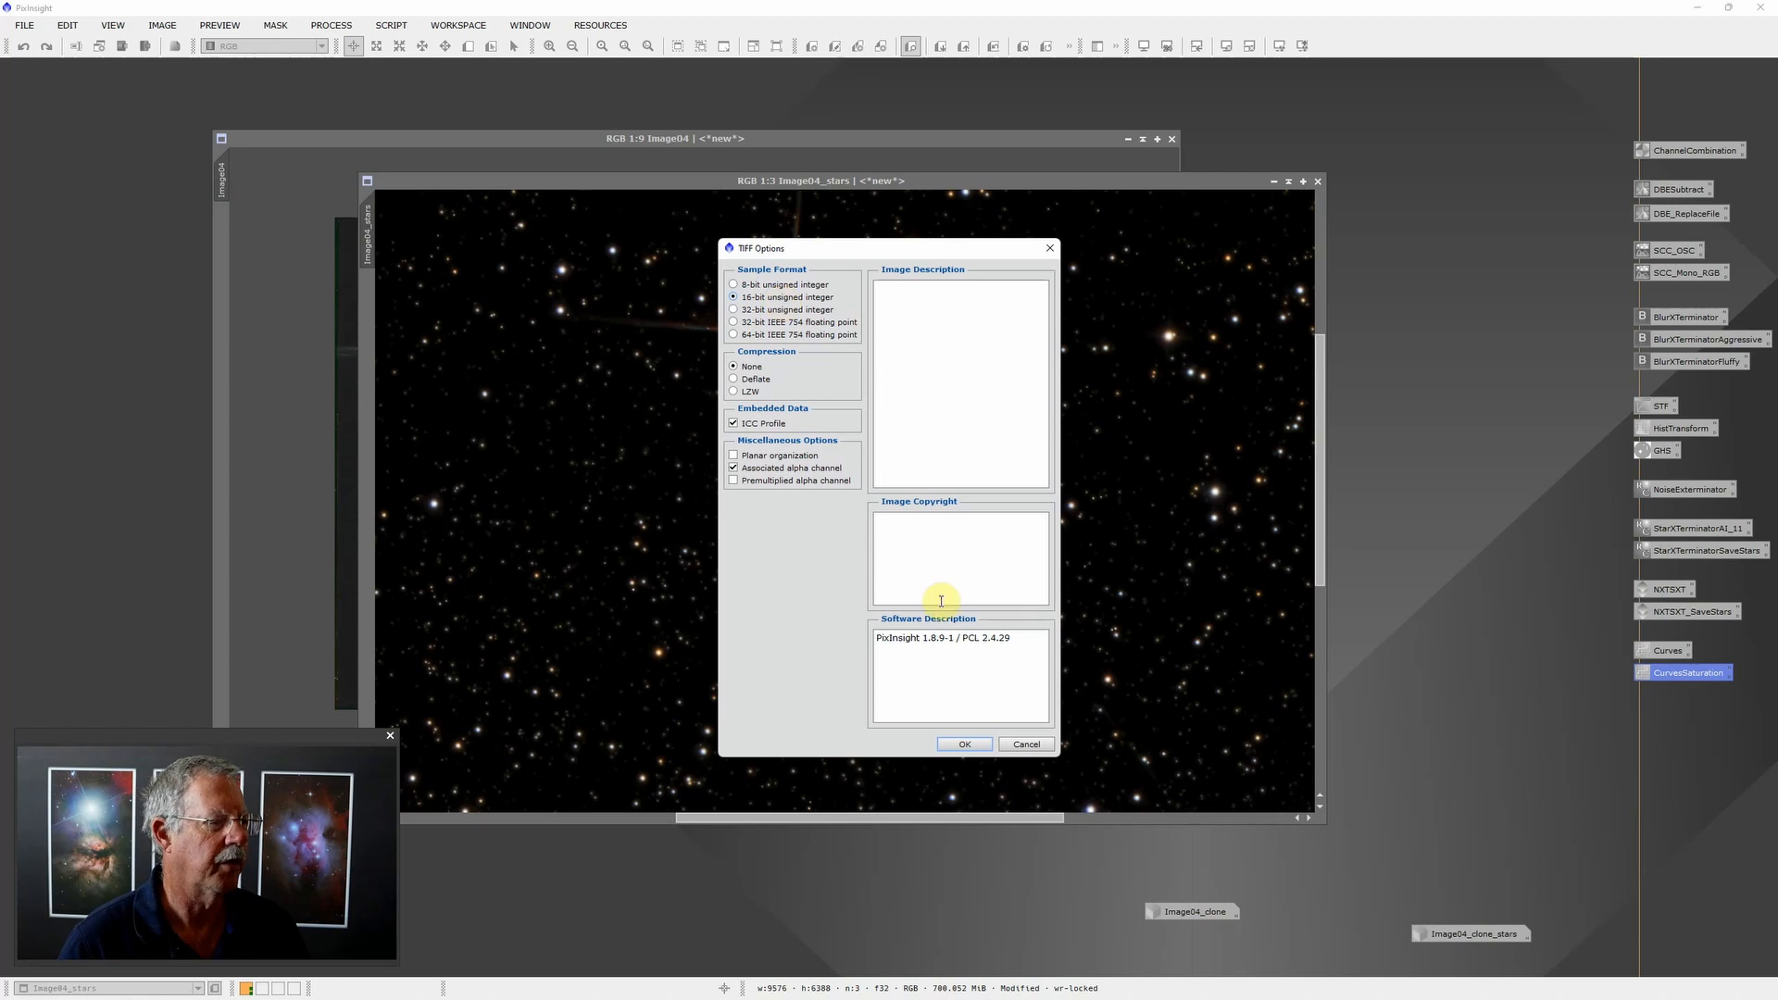
{"action": "left_click", "coordinate": [965, 740]}
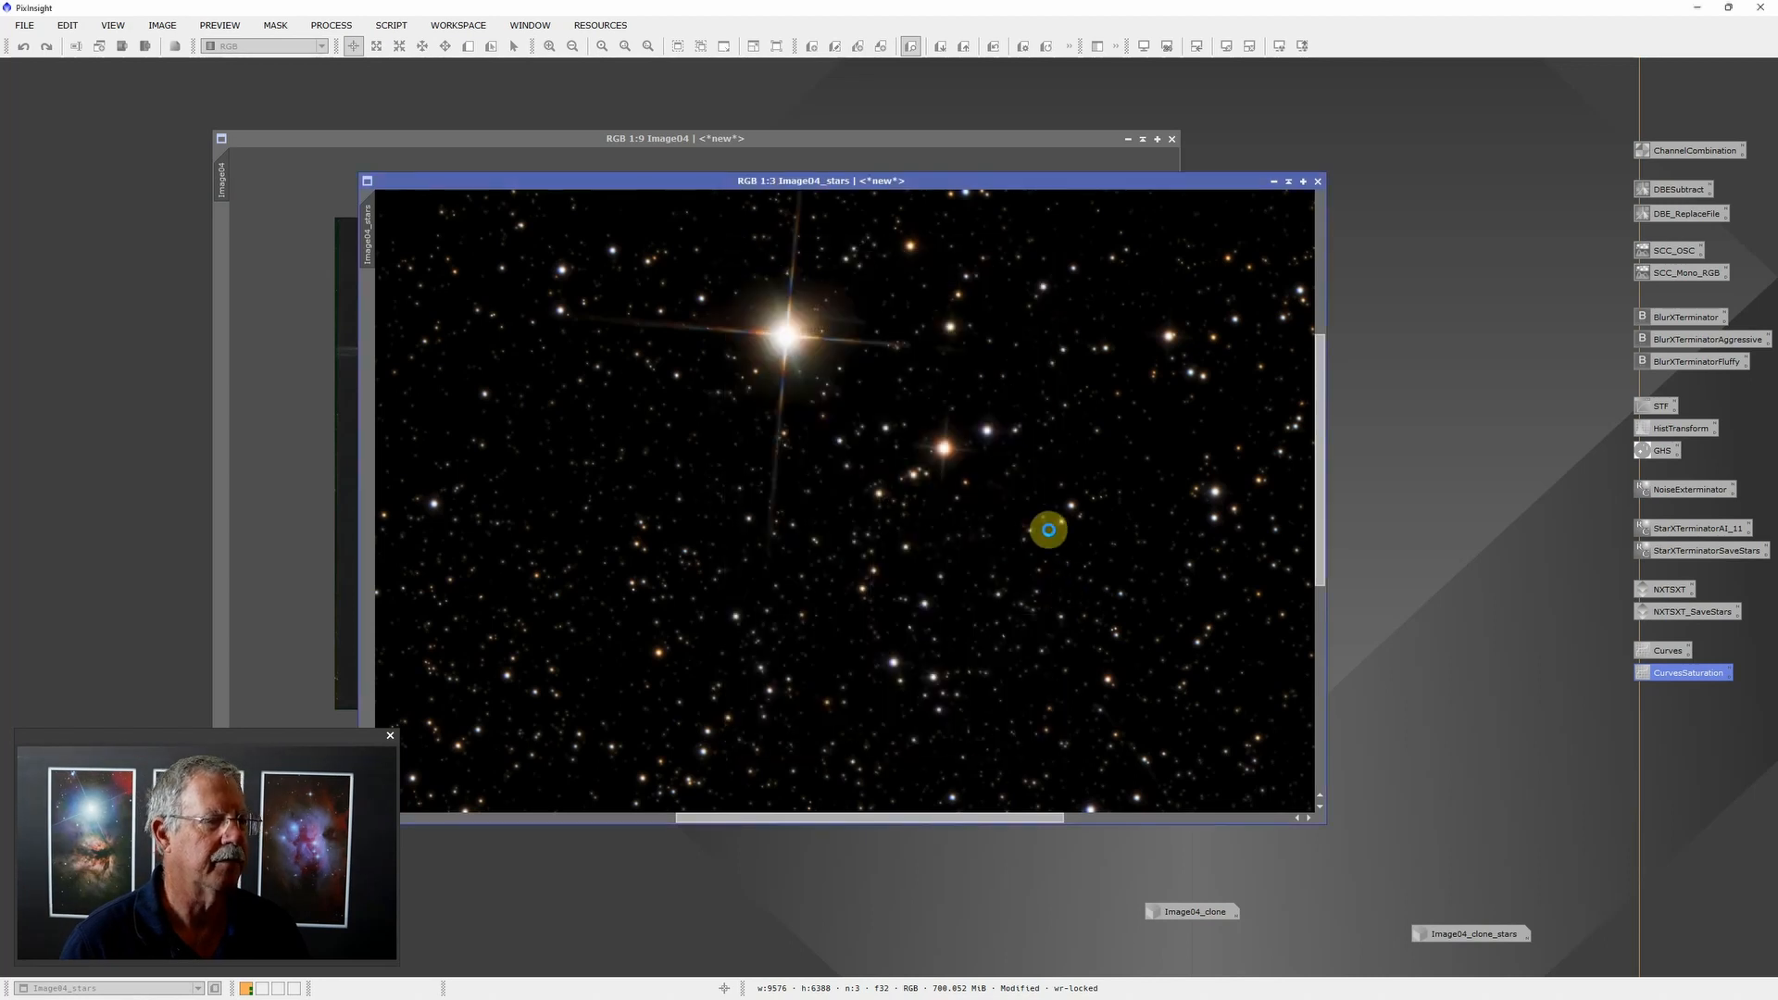
Step: Minimize Image04_stars and park its icon beside the clone's stars, and close the starless Image04 without saving it
{"action": "left_click", "coordinate": [1275, 180]}
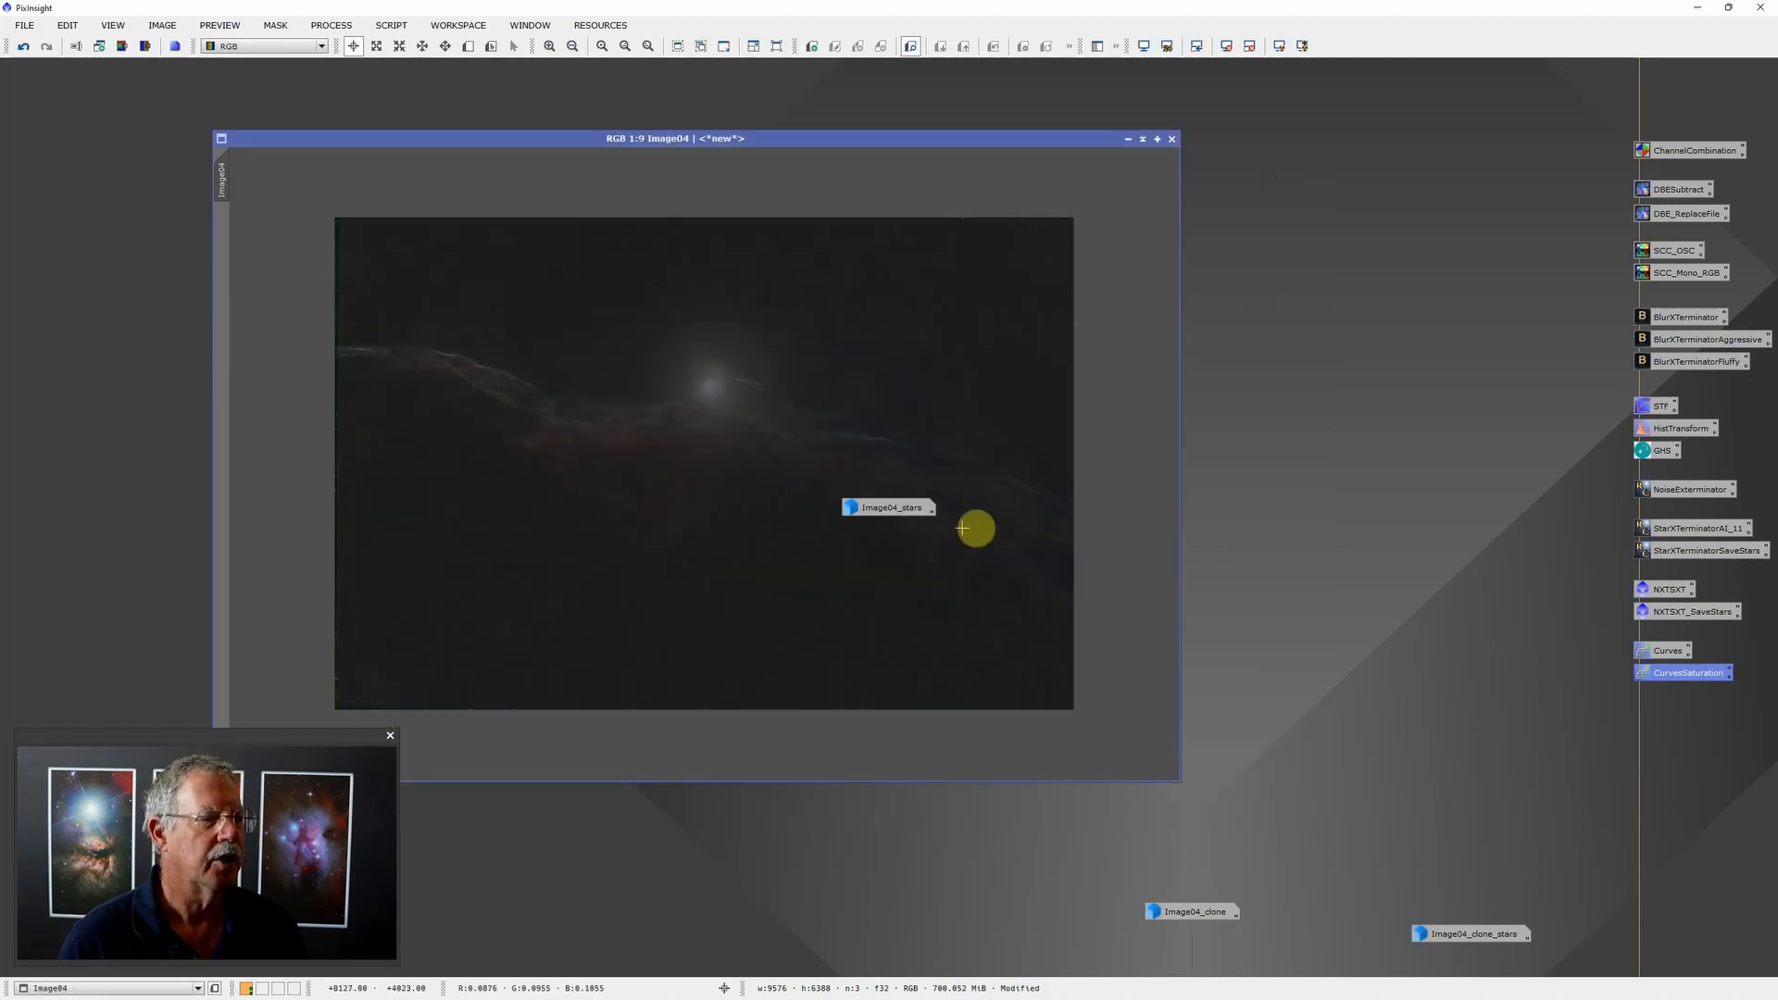
{"action": "left_click_drag", "start_coordinate": [1364, 778], "coordinate": [1451, 894]}
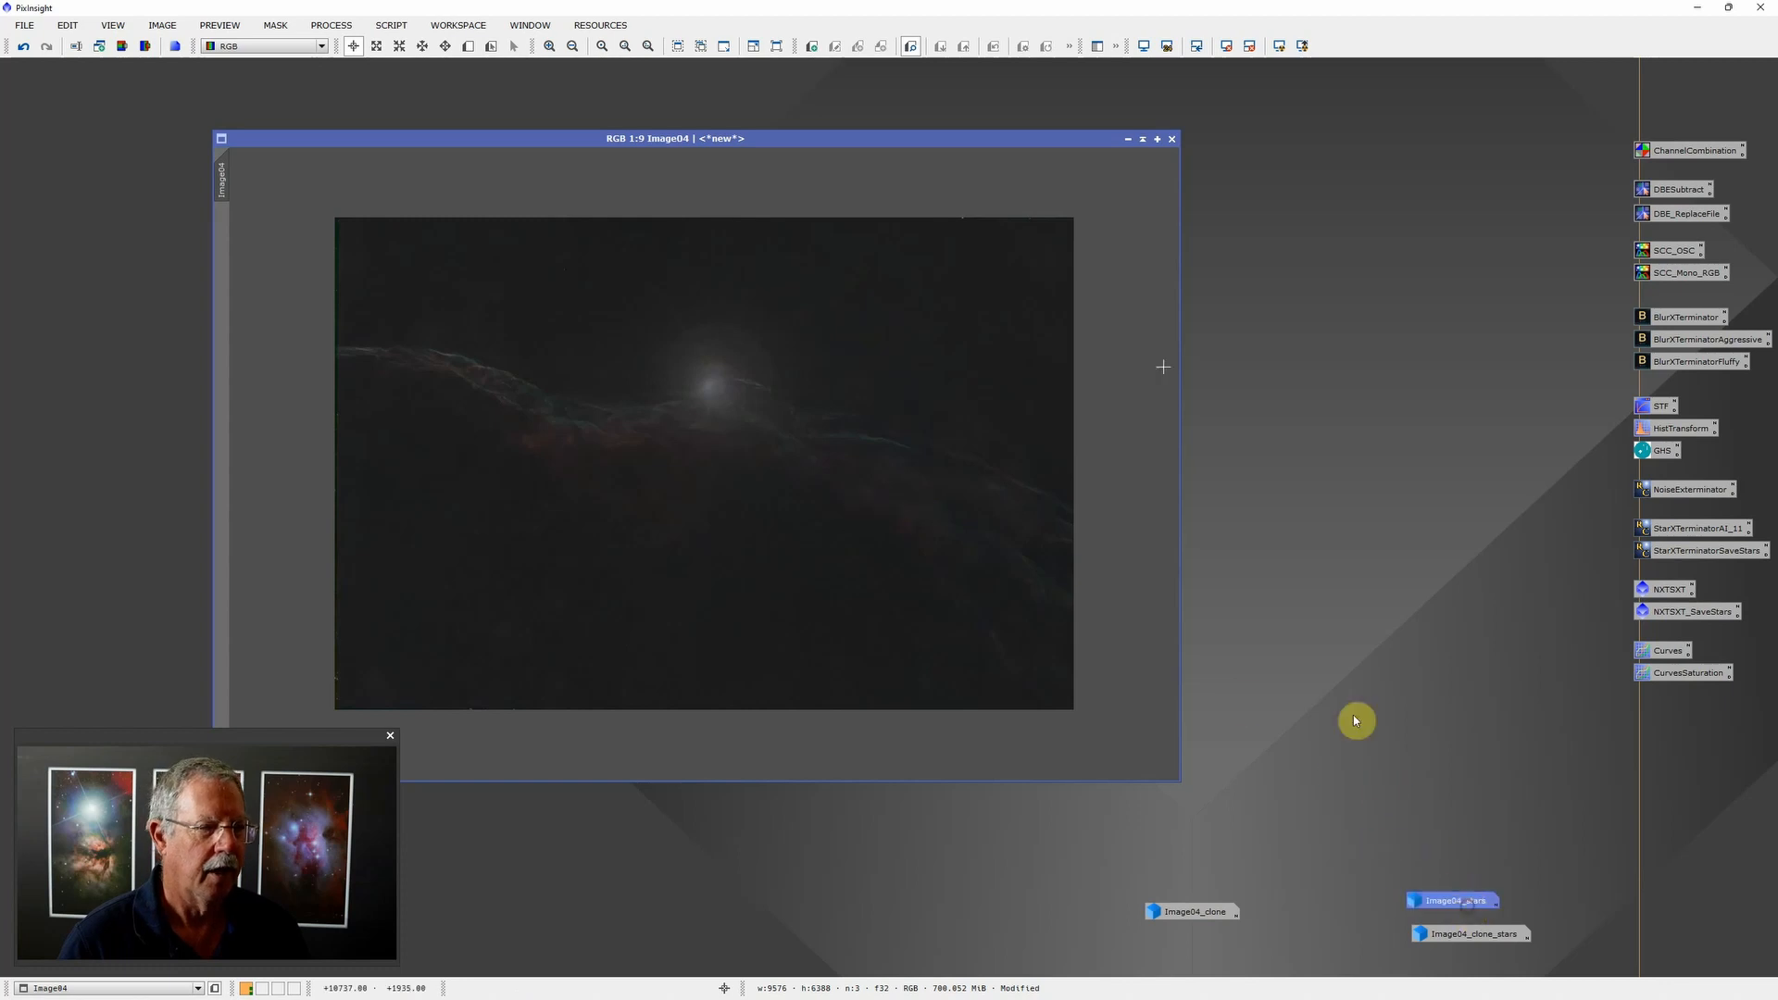
{"action": "left_click", "coordinate": [1174, 141]}
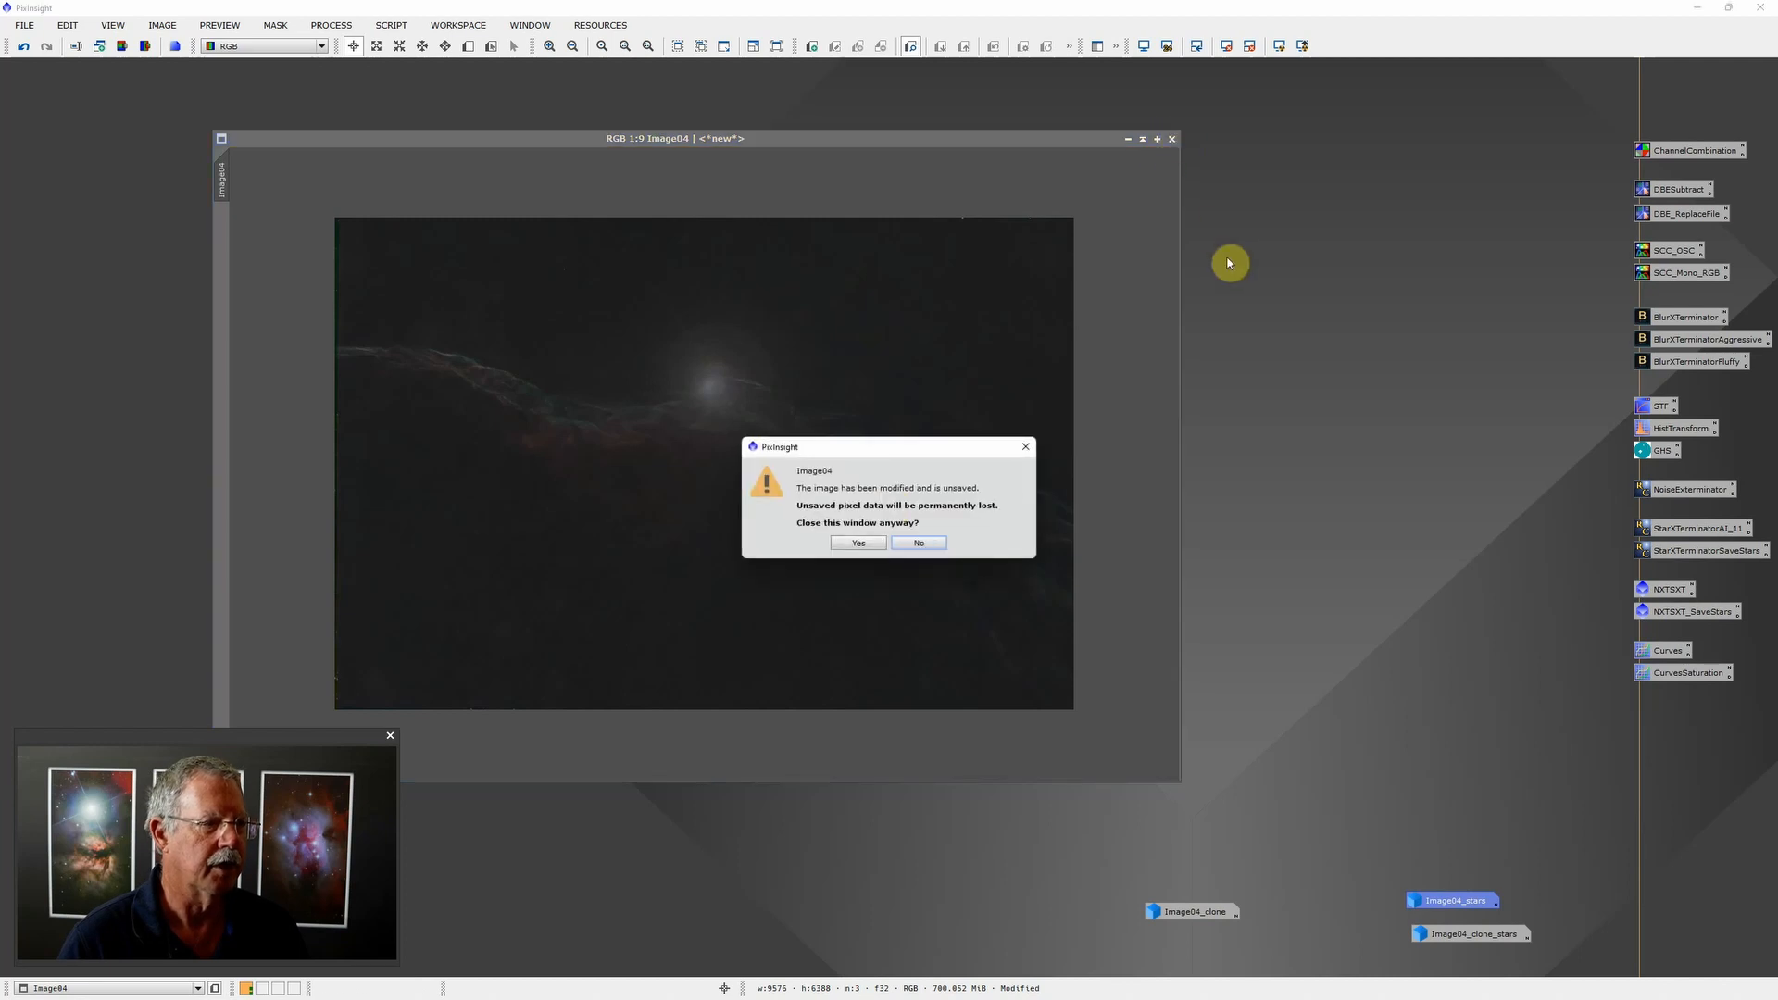
{"action": "left_click", "coordinate": [864, 544]}
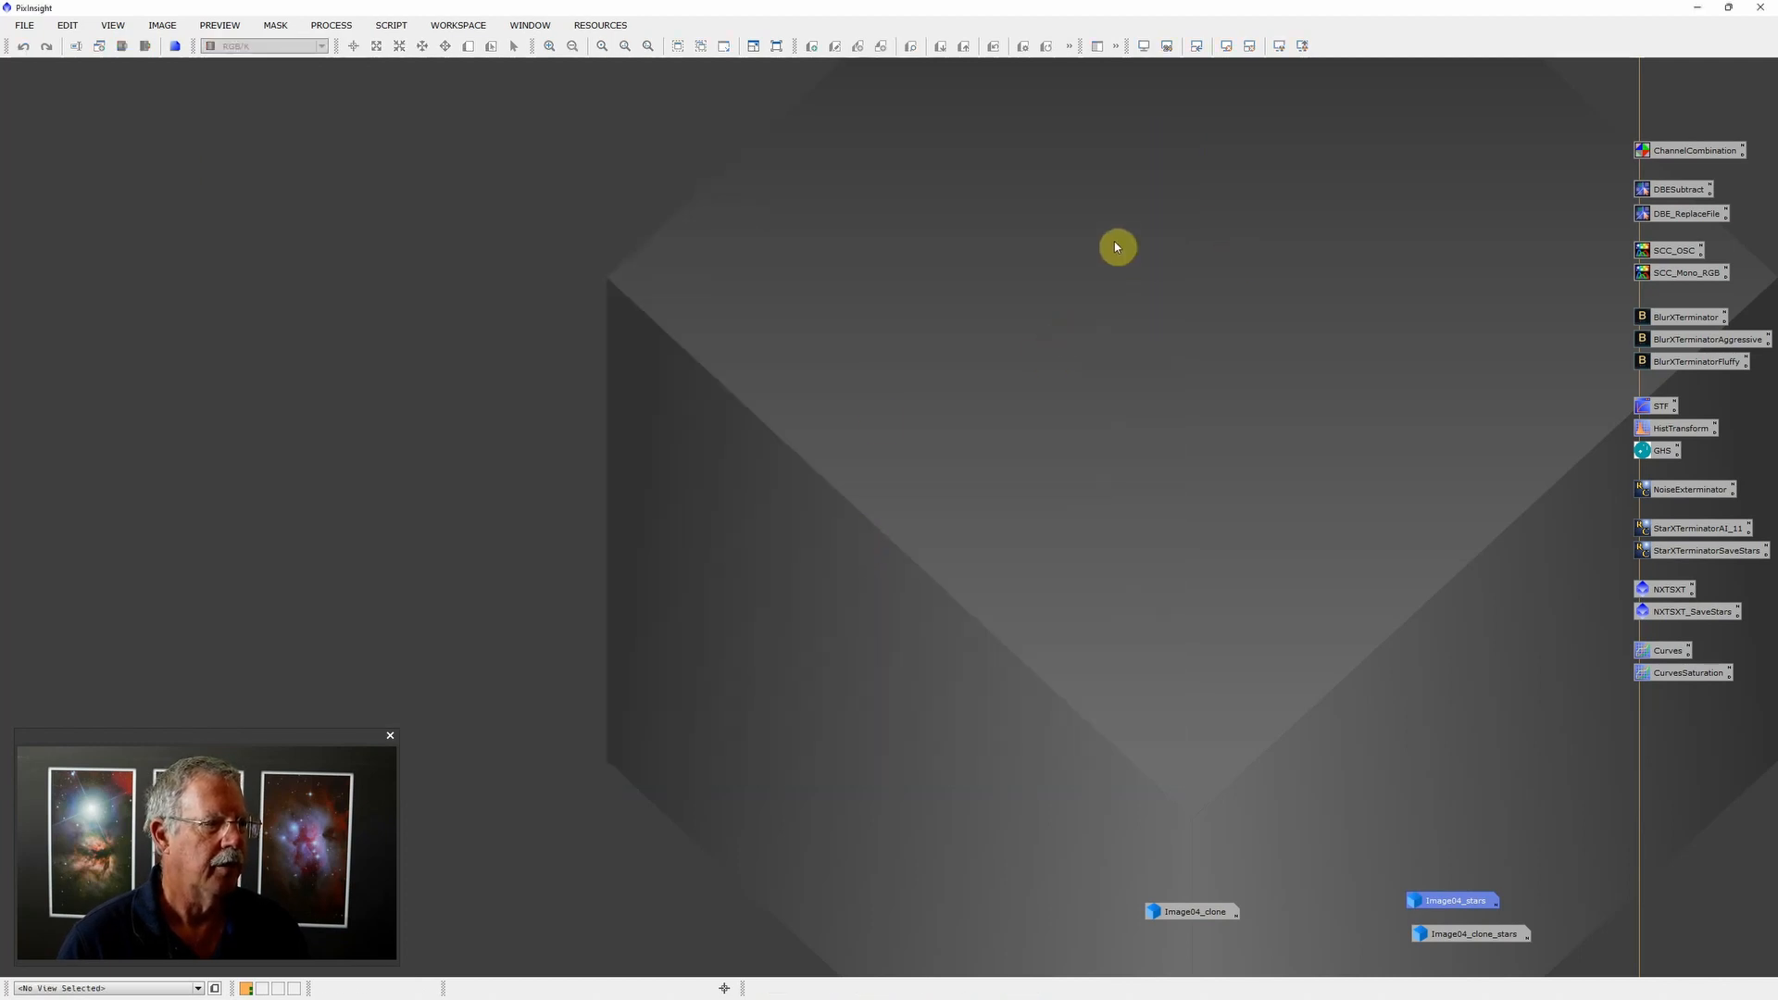
Step: Open the Sulfur, Oxygen and Hydrogen 600-second master light files from the Western Veil master folder
{"action": "double_click", "coordinate": [970, 413]}
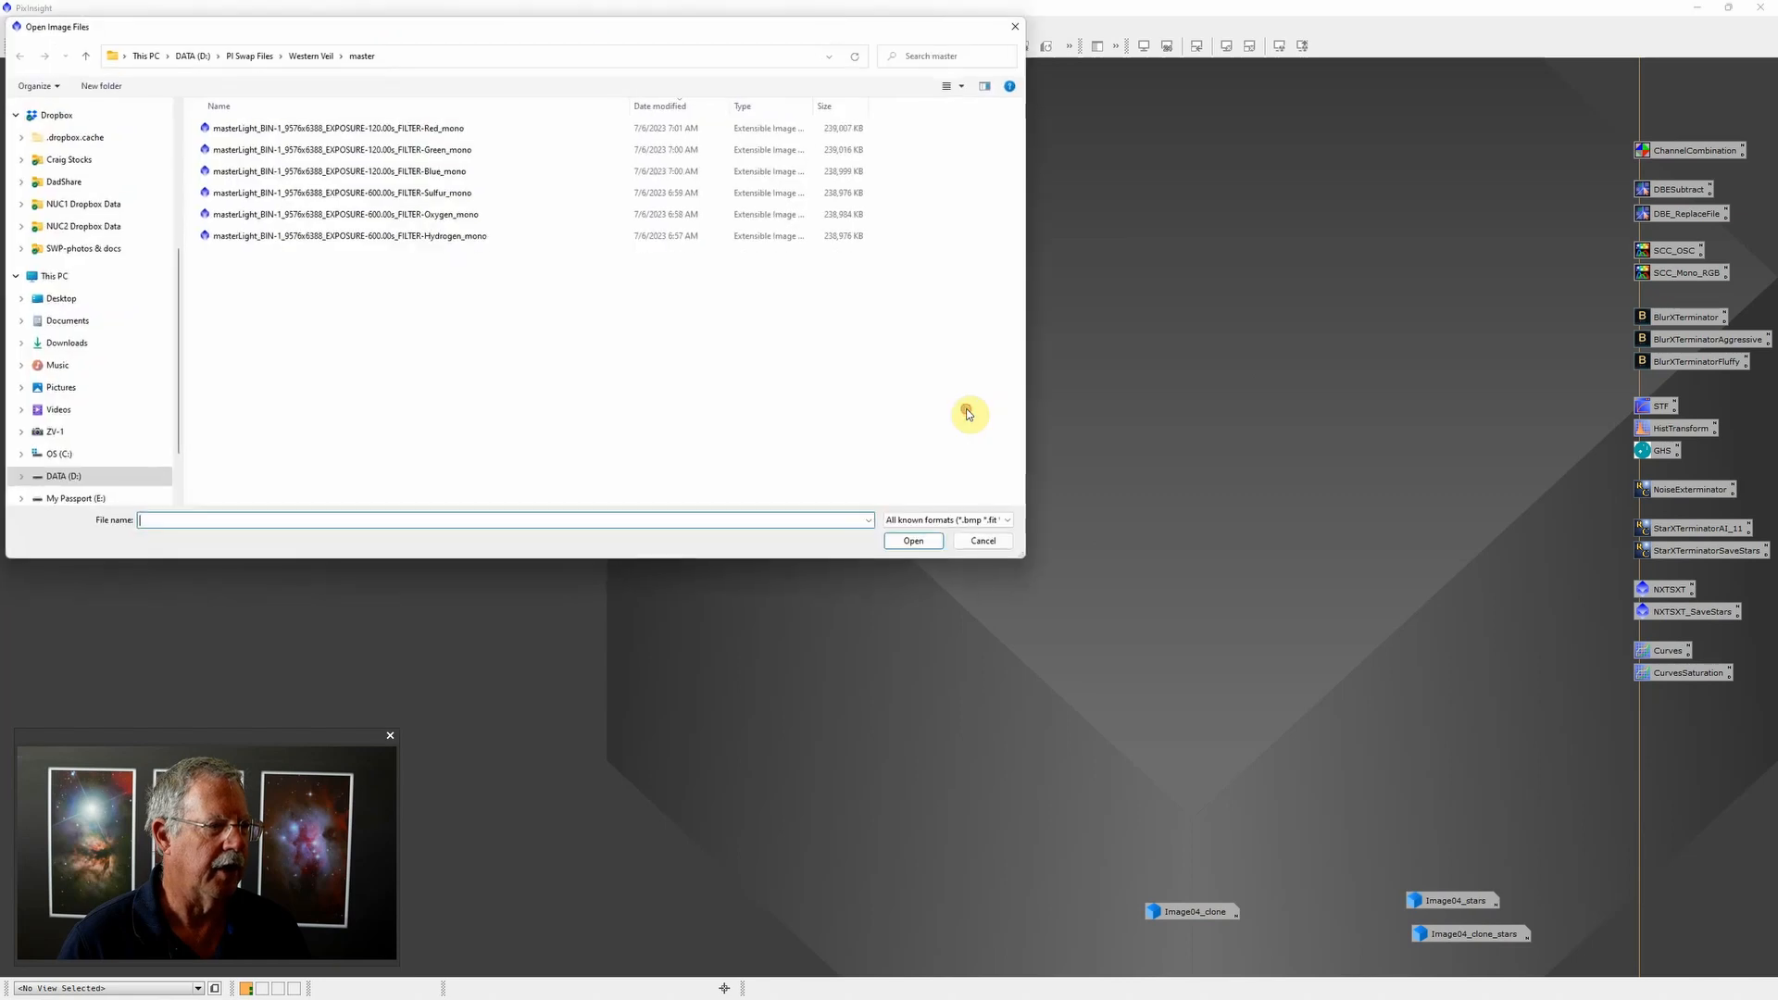
{"action": "left_click", "coordinate": [453, 193]}
{"action": "left_click", "coordinate": [453, 235], "text": "shift"}
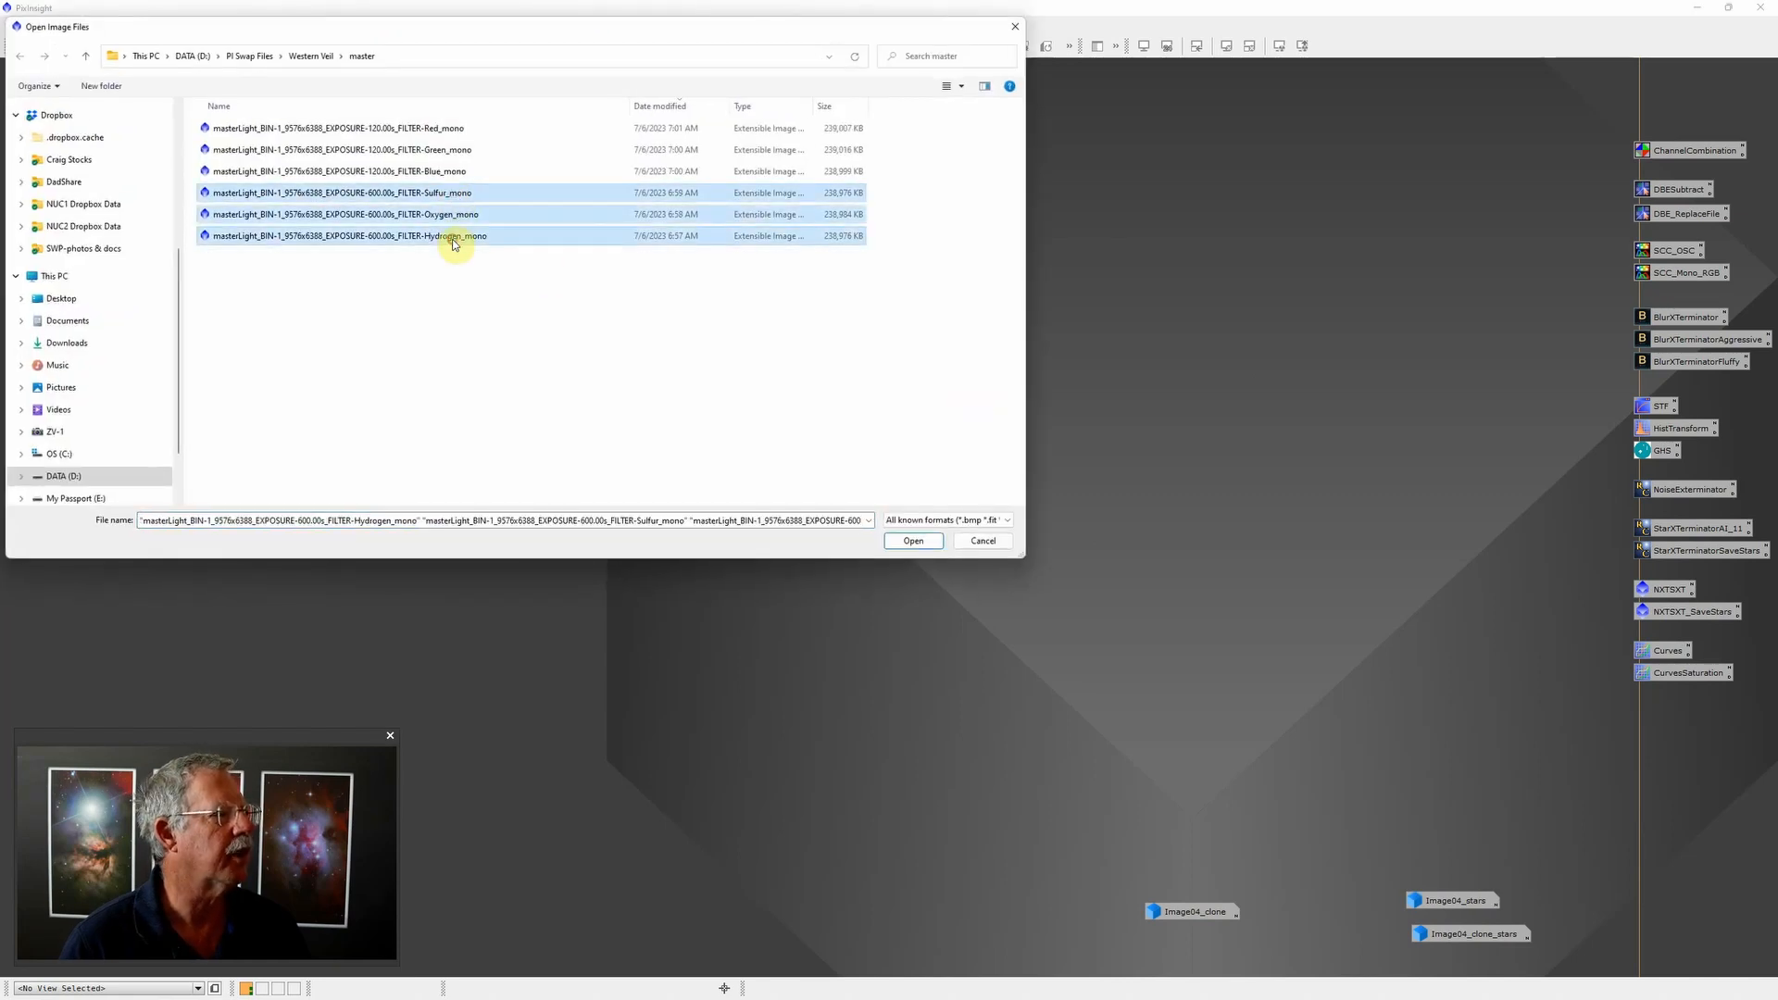
{"action": "left_click", "coordinate": [913, 542]}
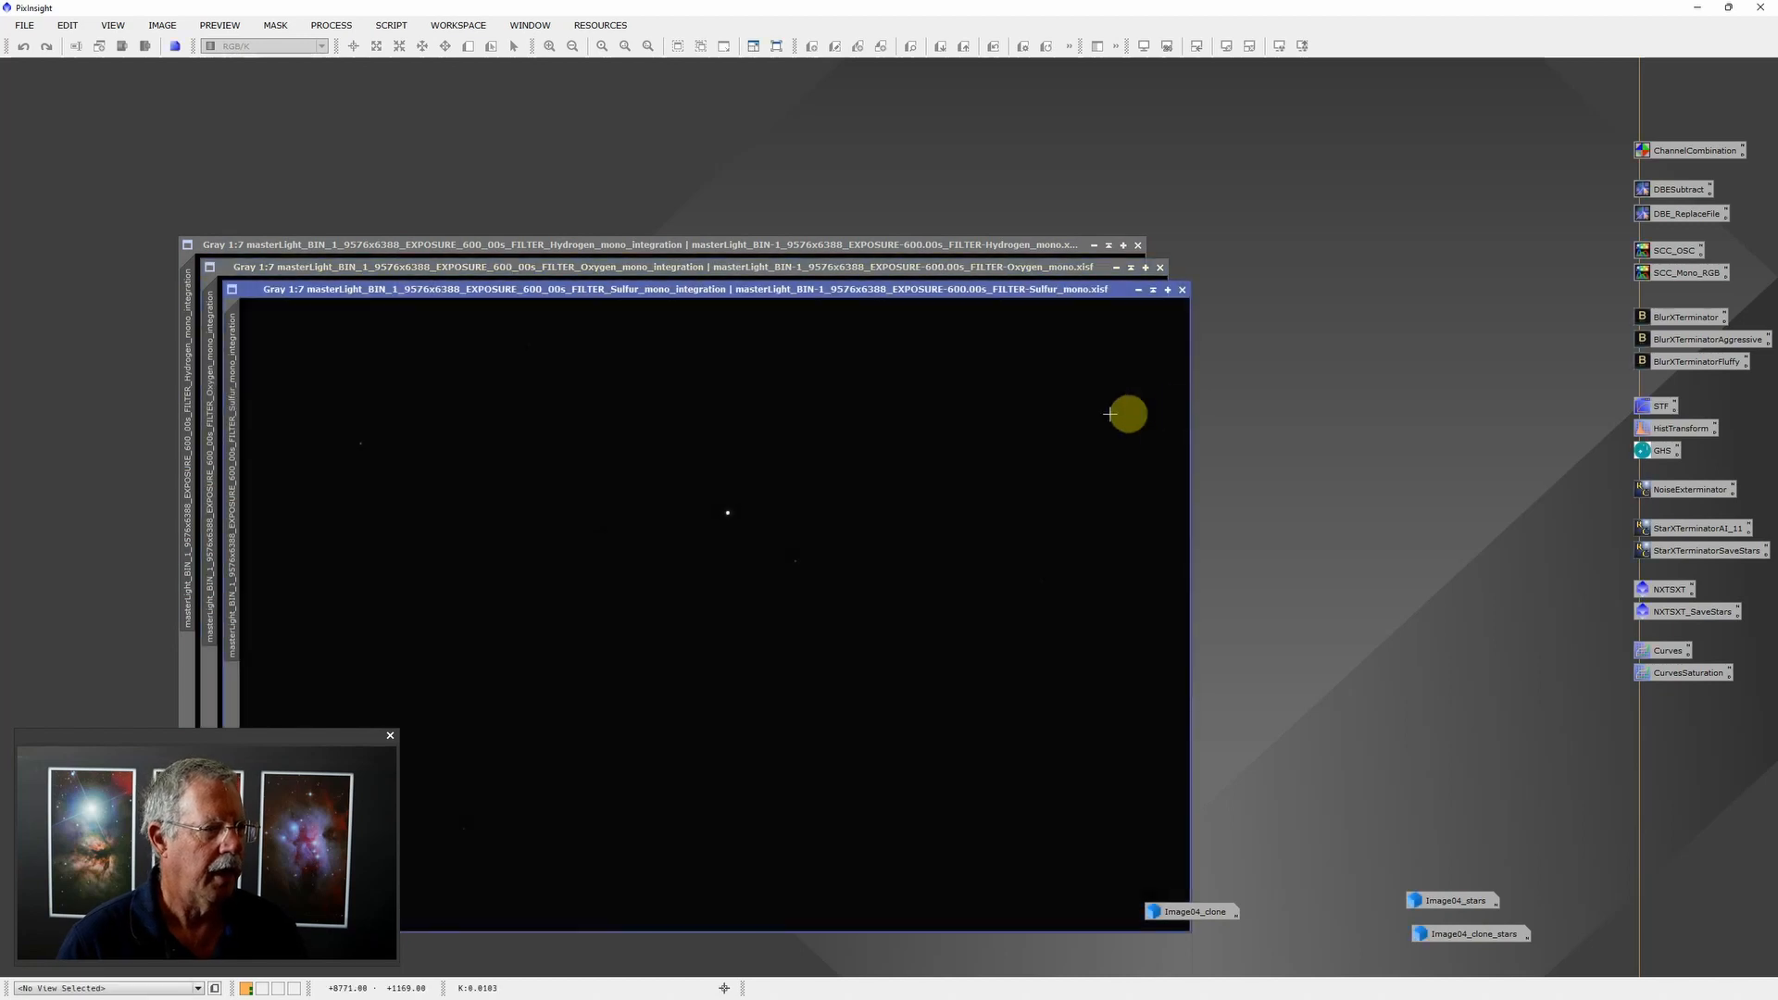
Step: Auto-stretch the sulfur master's display and sharpen the image with the saved BlurXTerminator process
{"action": "left_click_drag", "start_coordinate": [751, 163], "coordinate": [880, 208]}
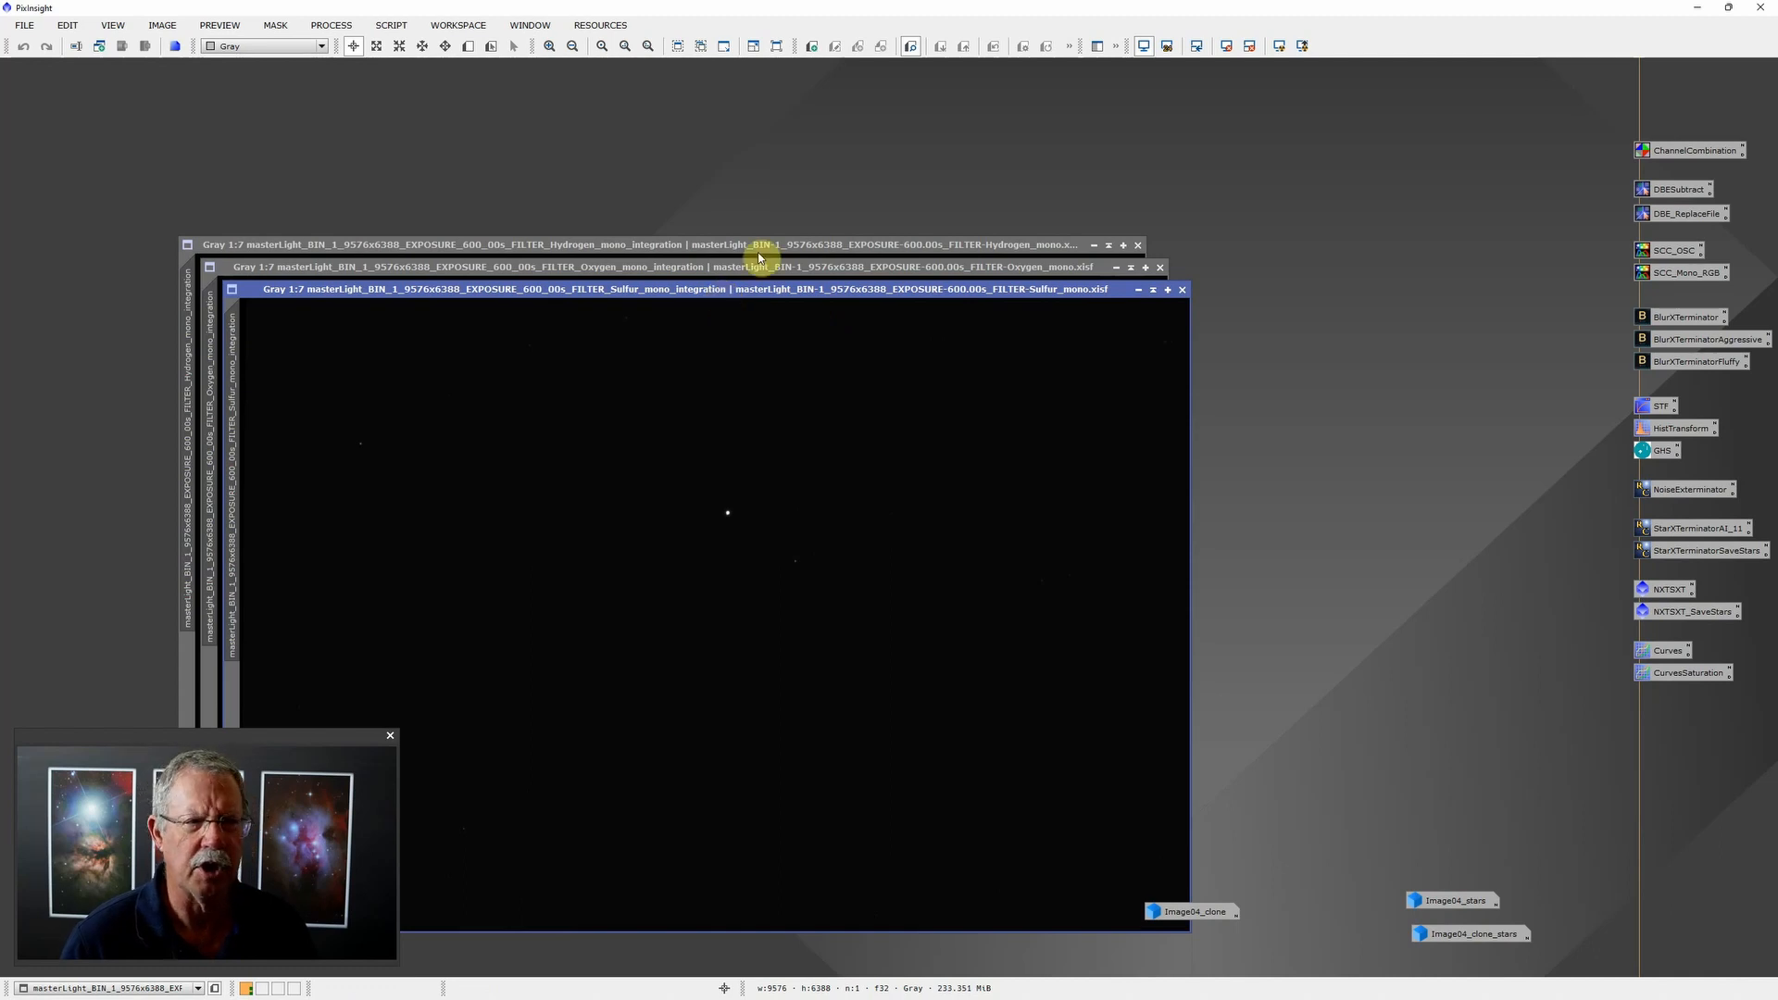
{"action": "left_click", "coordinate": [1279, 46]}
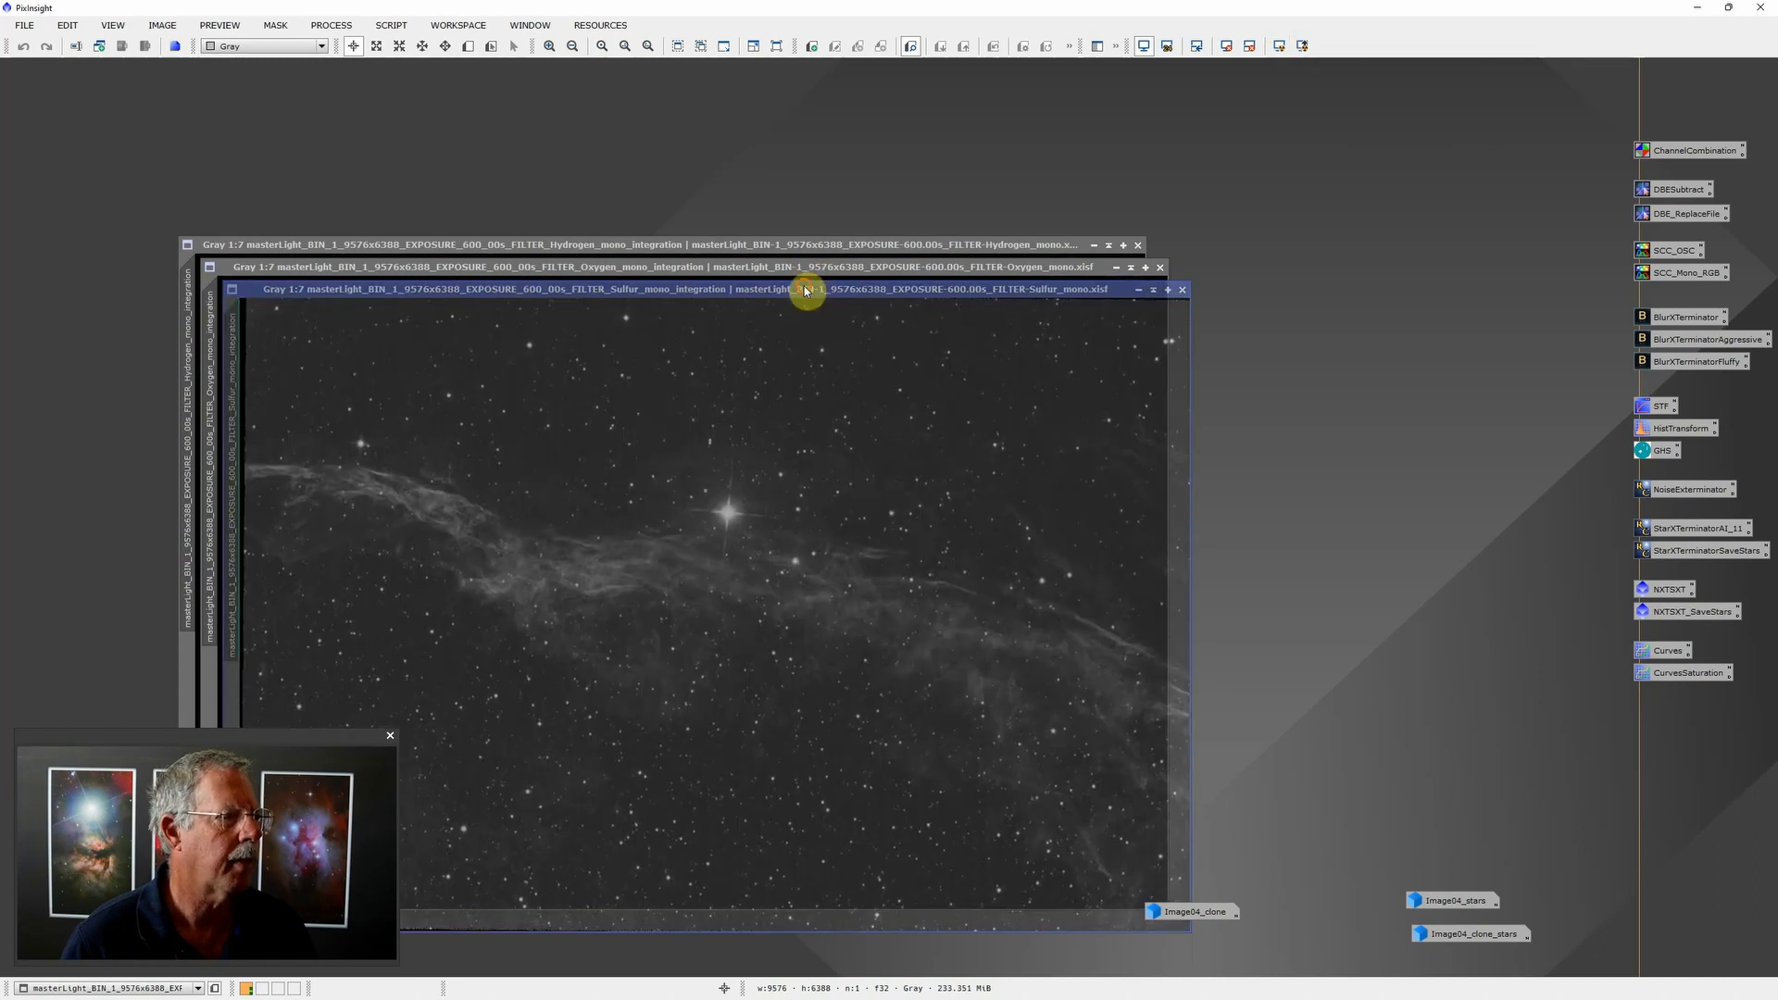
{"action": "left_click_drag", "start_coordinate": [805, 289], "coordinate": [810, 180]}
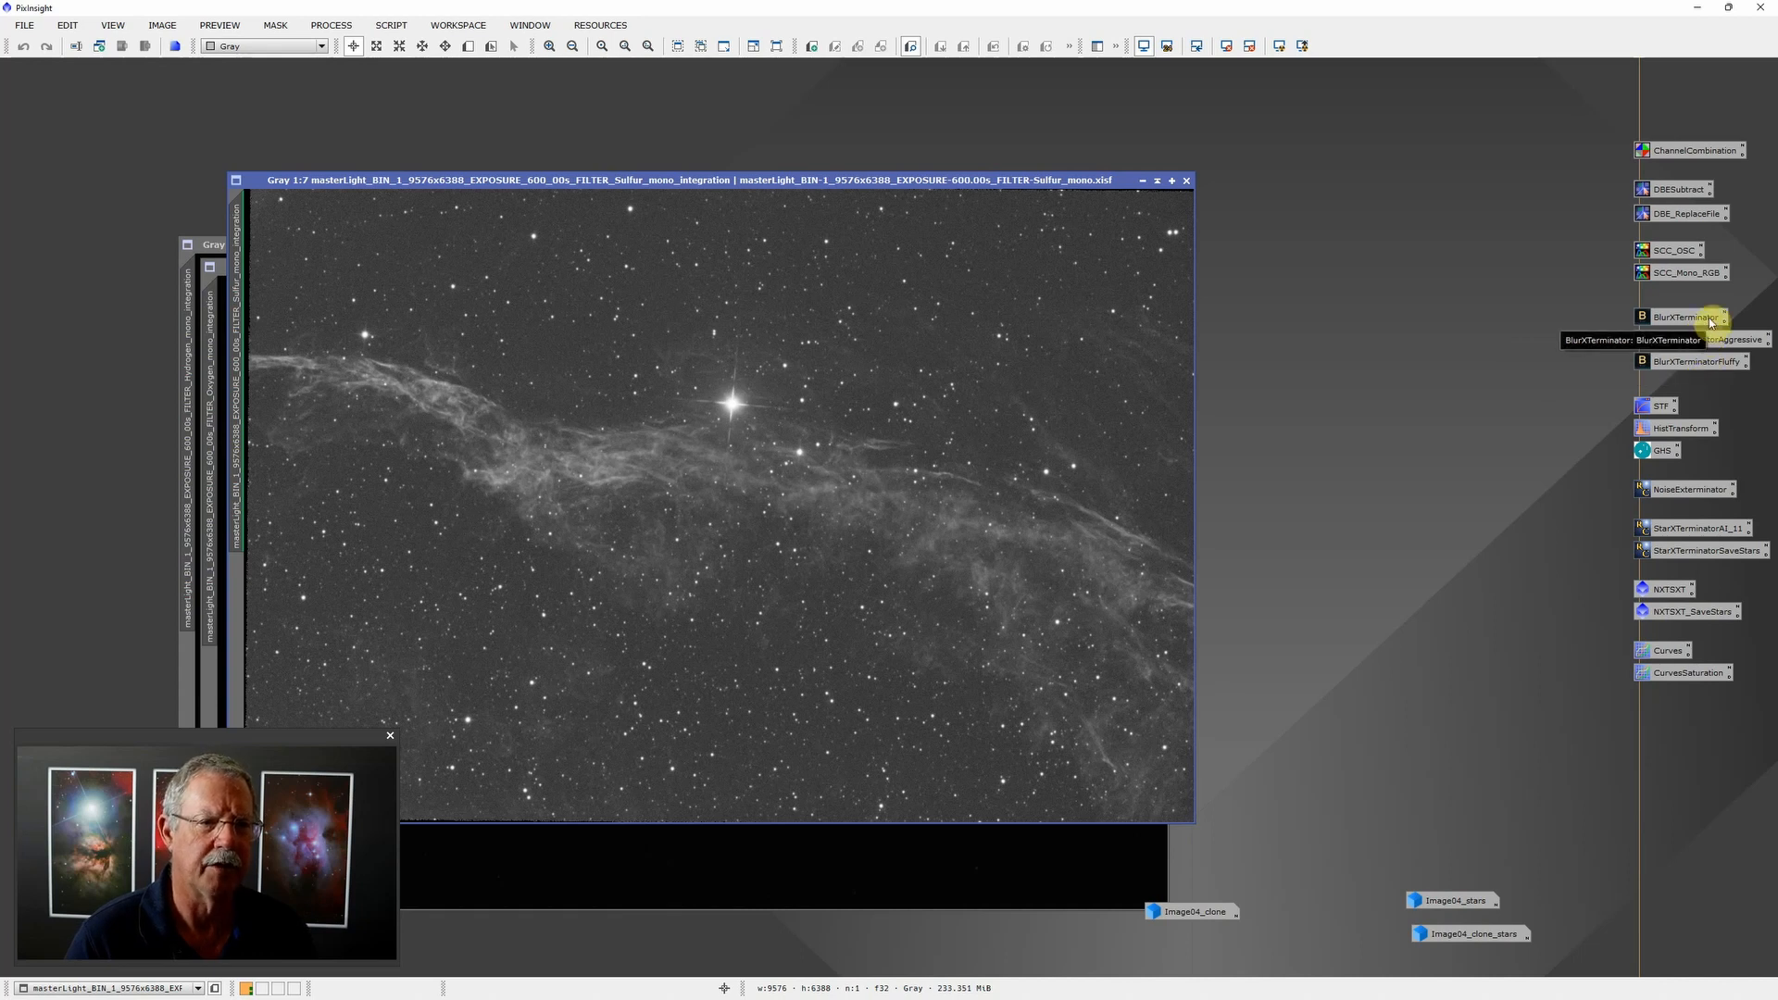
{"action": "left_click_drag", "start_coordinate": [1703, 321], "coordinate": [968, 412]}
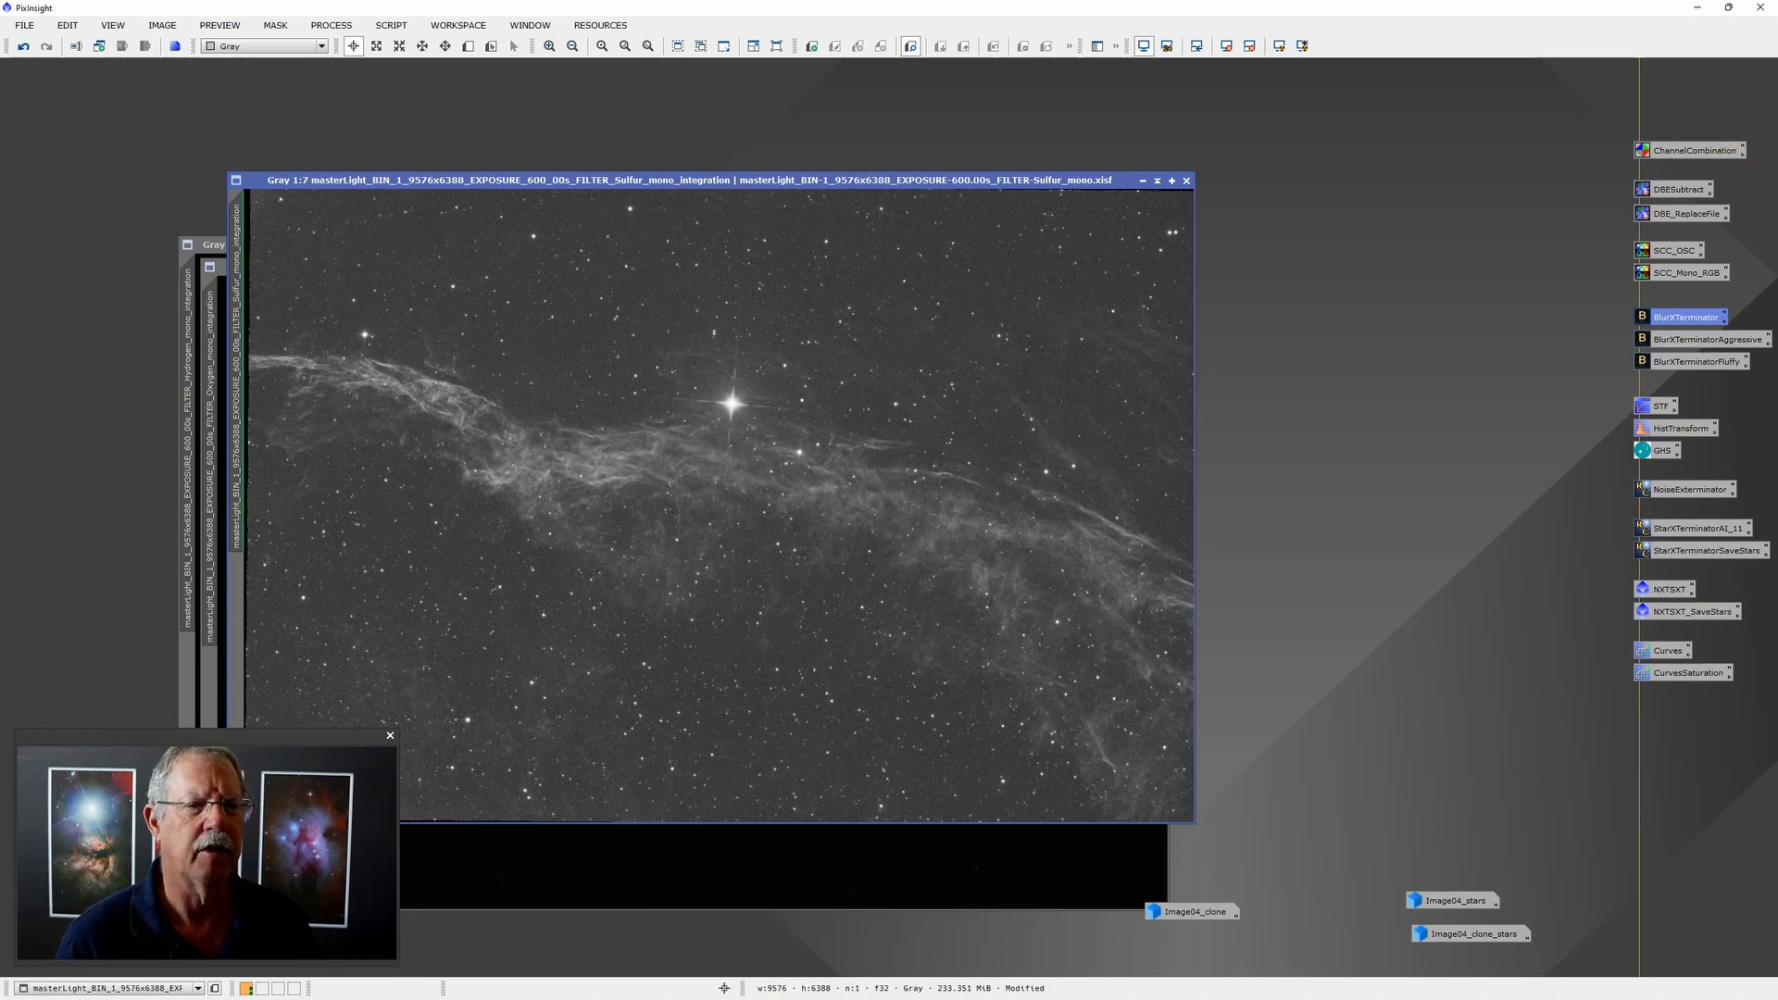
Step: Open the saved STF and HistogramTransformation processes, auto-stretch the sulfur master's display and darken it by raising the shadows and midtones
{"action": "double_click", "coordinate": [1657, 407]}
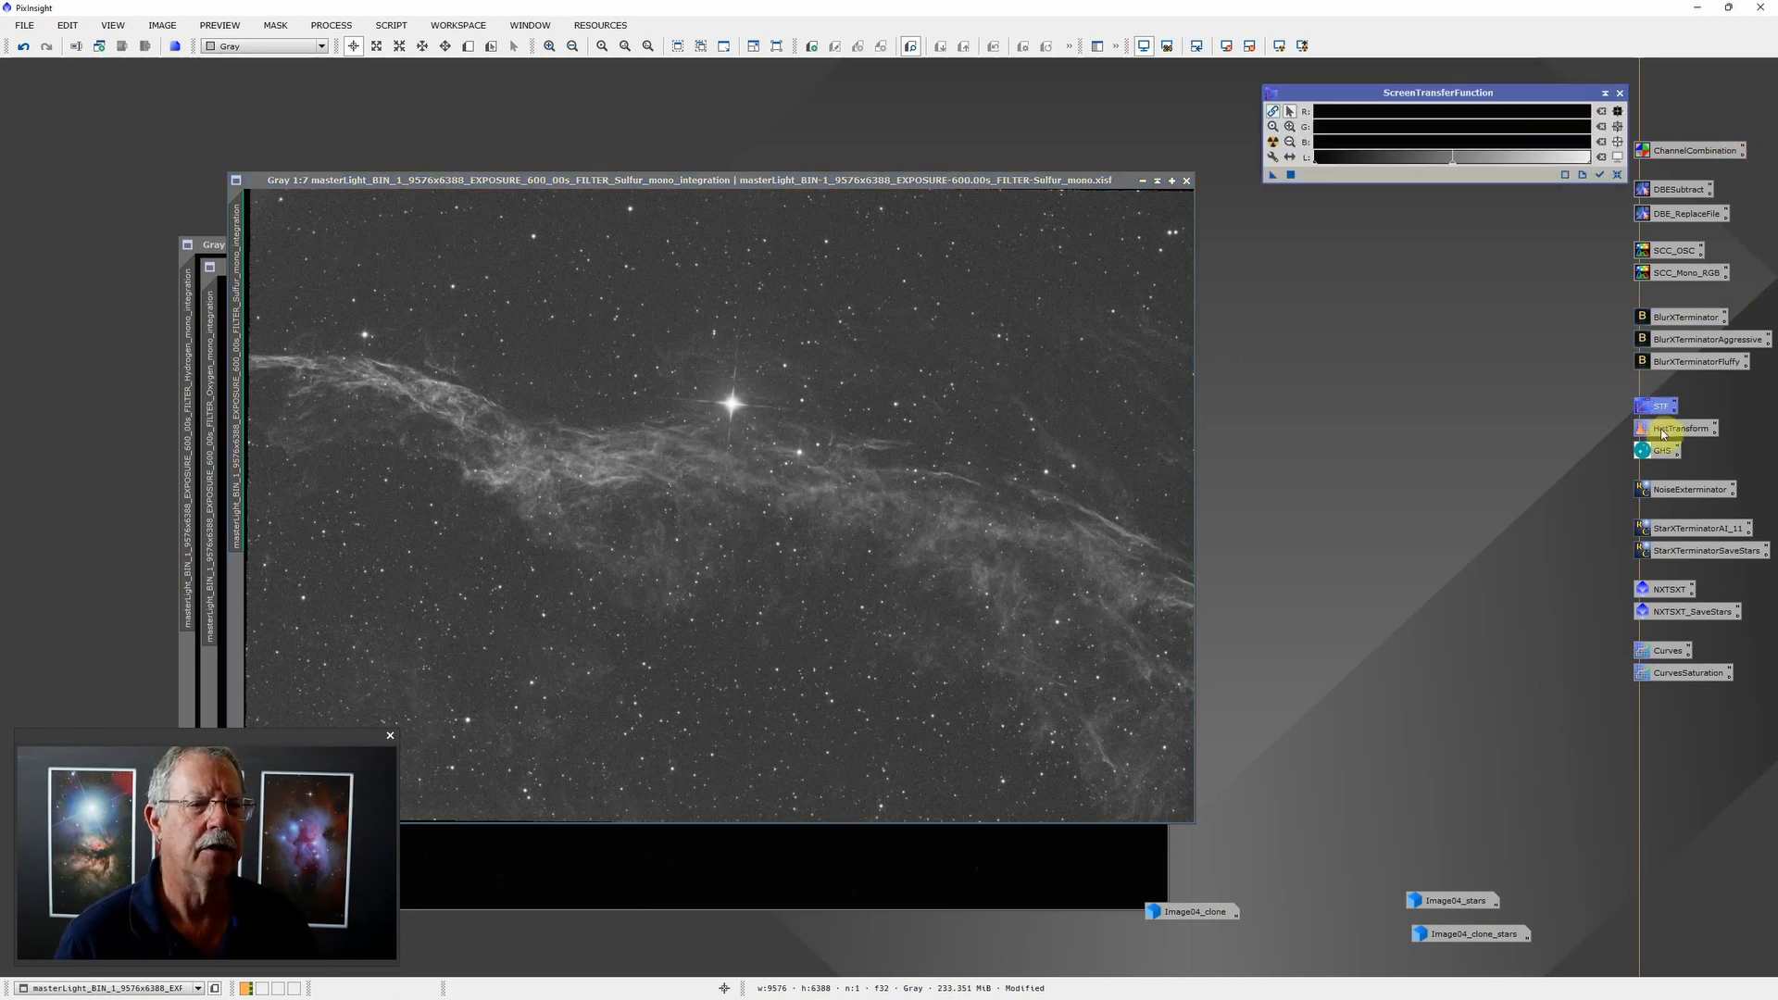
{"action": "double_click", "coordinate": [1662, 433]}
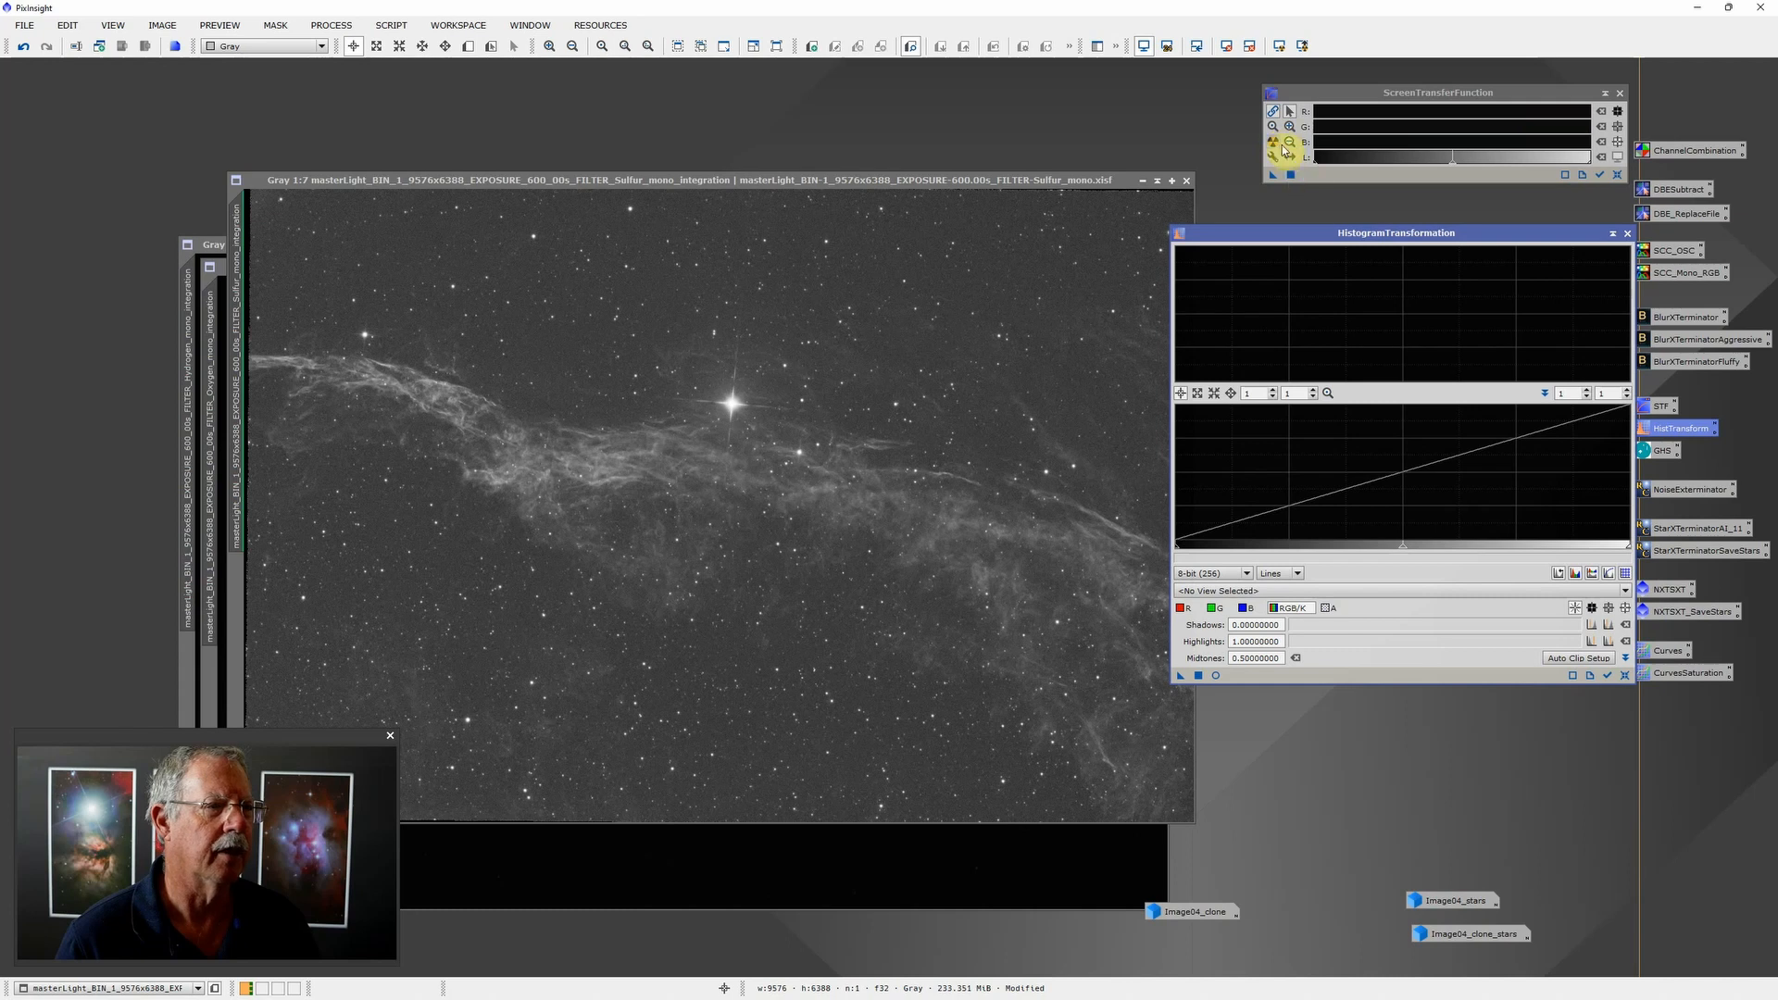
{"action": "left_click", "coordinate": [1278, 144]}
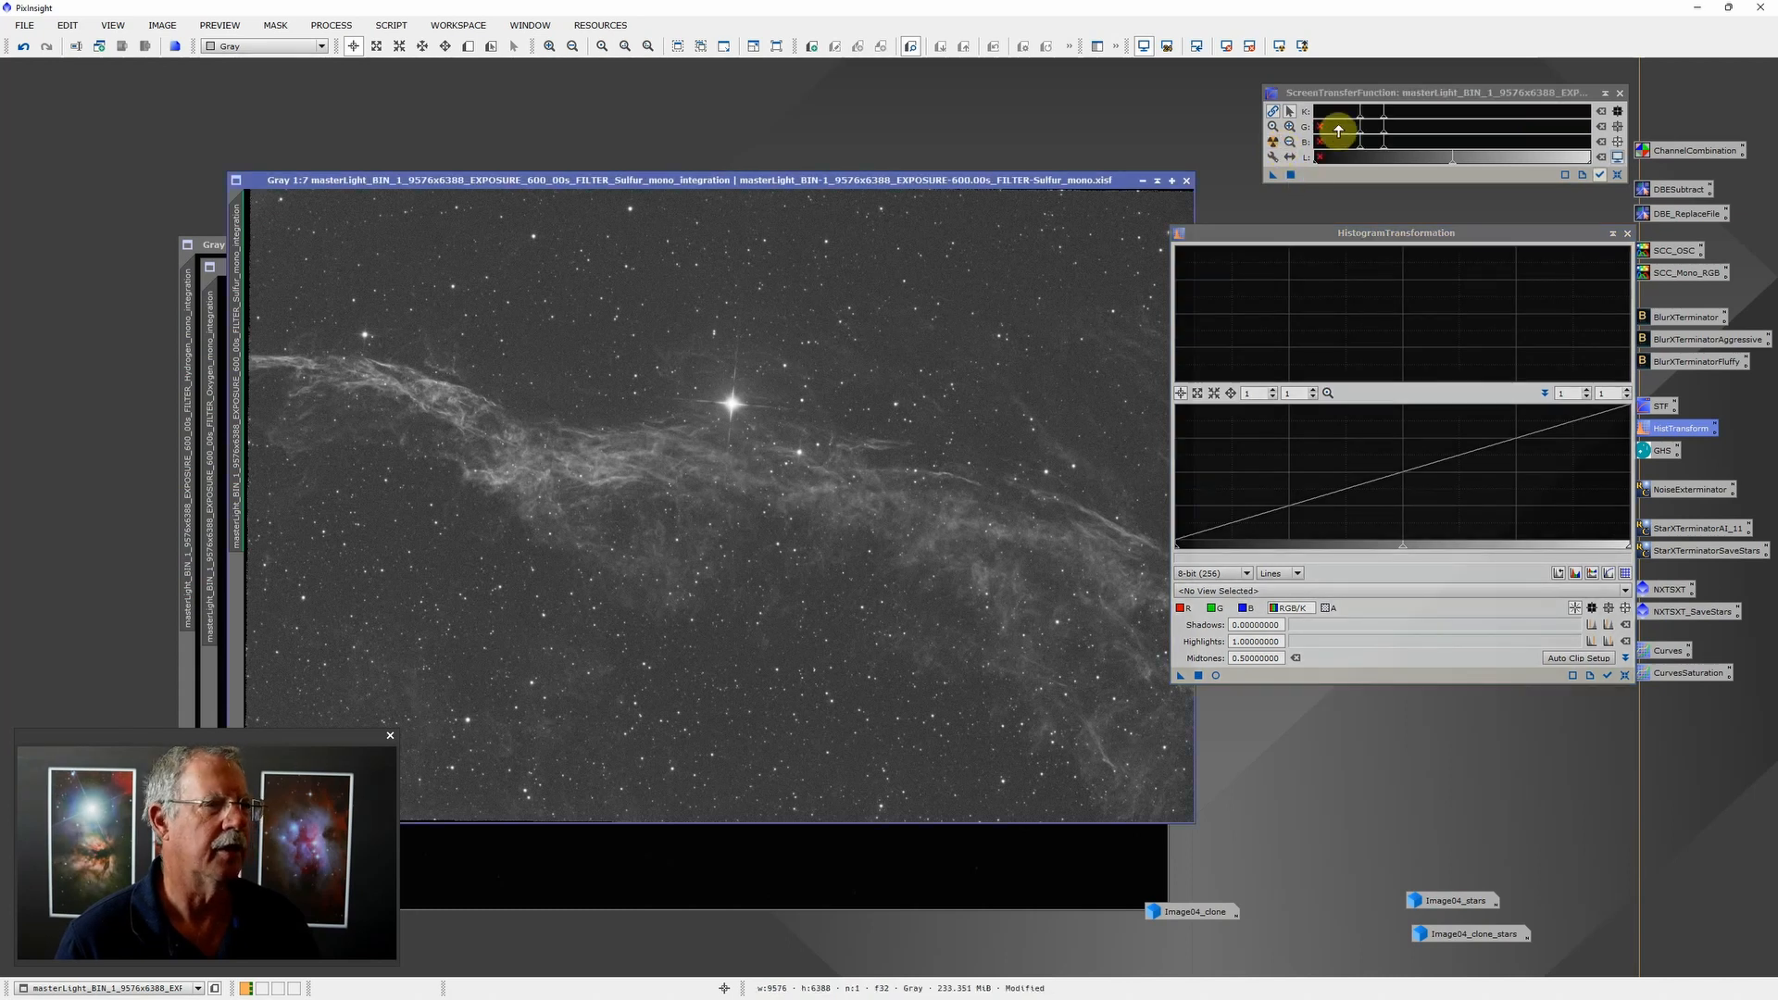
{"action": "scroll", "coordinate": [1374, 120], "scroll_direction": "down", "scroll_amount": 1}
{"action": "scroll", "coordinate": [1438, 121], "scroll_direction": "down", "scroll_amount": 1}
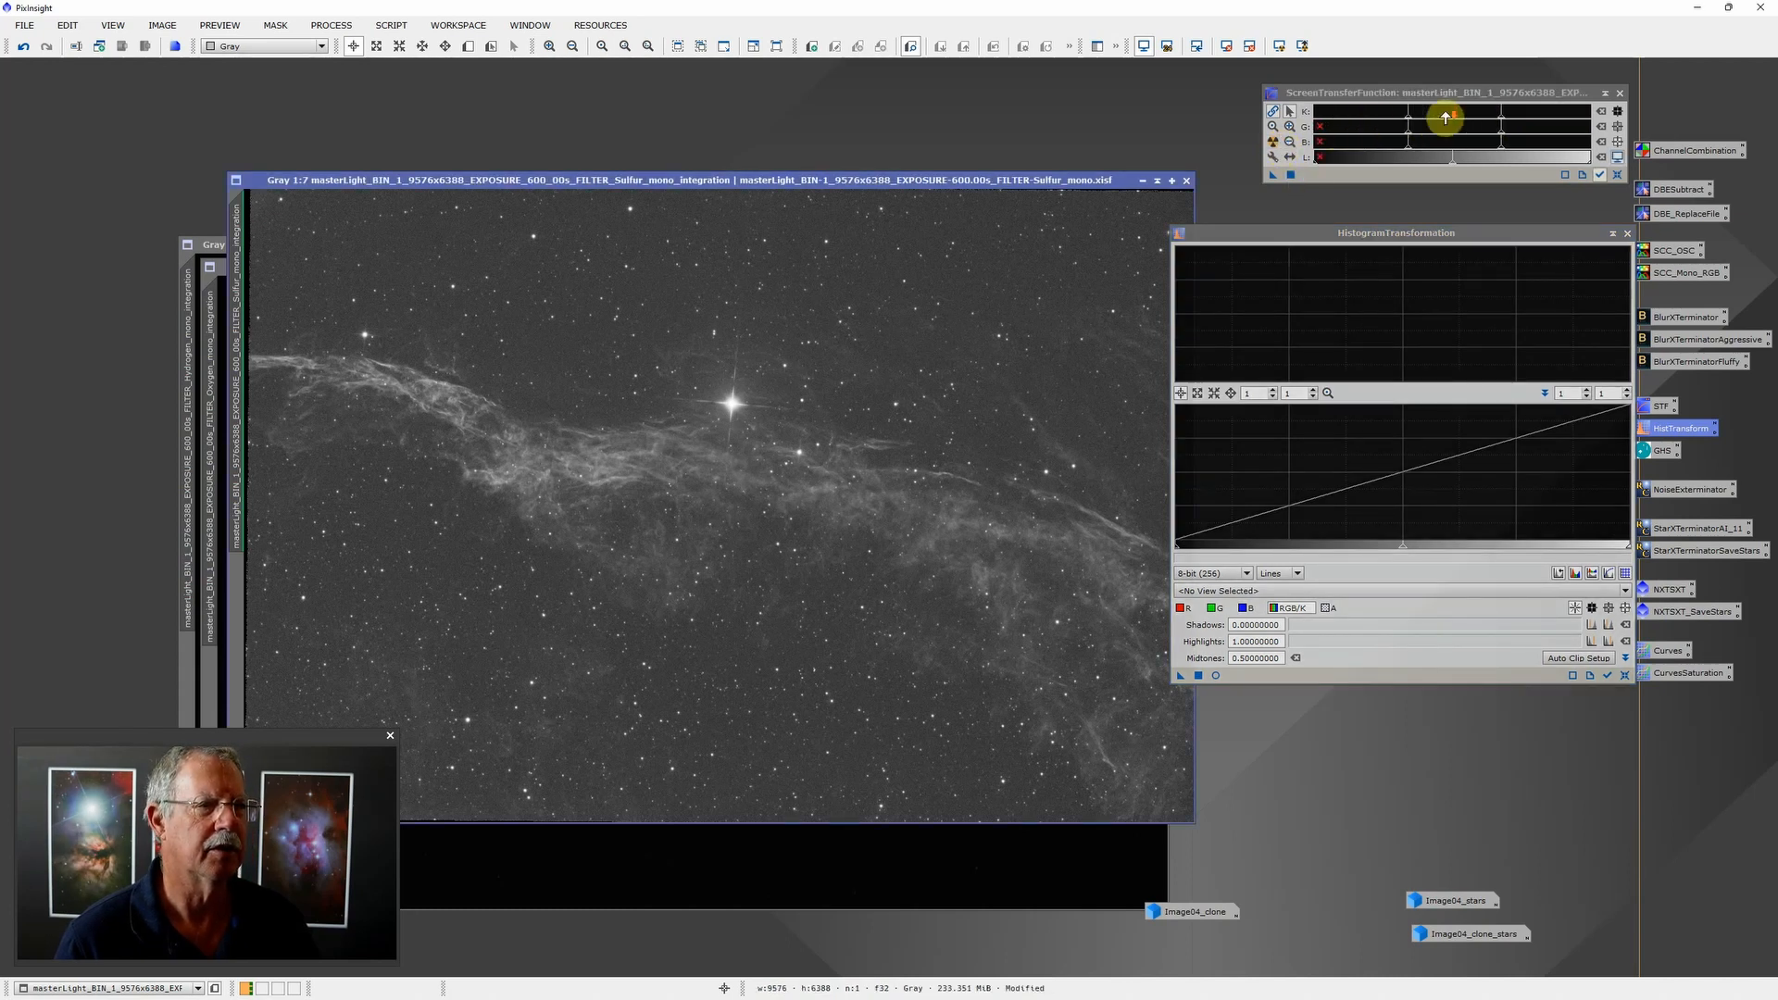
{"action": "left_click_drag", "start_coordinate": [1412, 122], "coordinate": [1512, 120]}
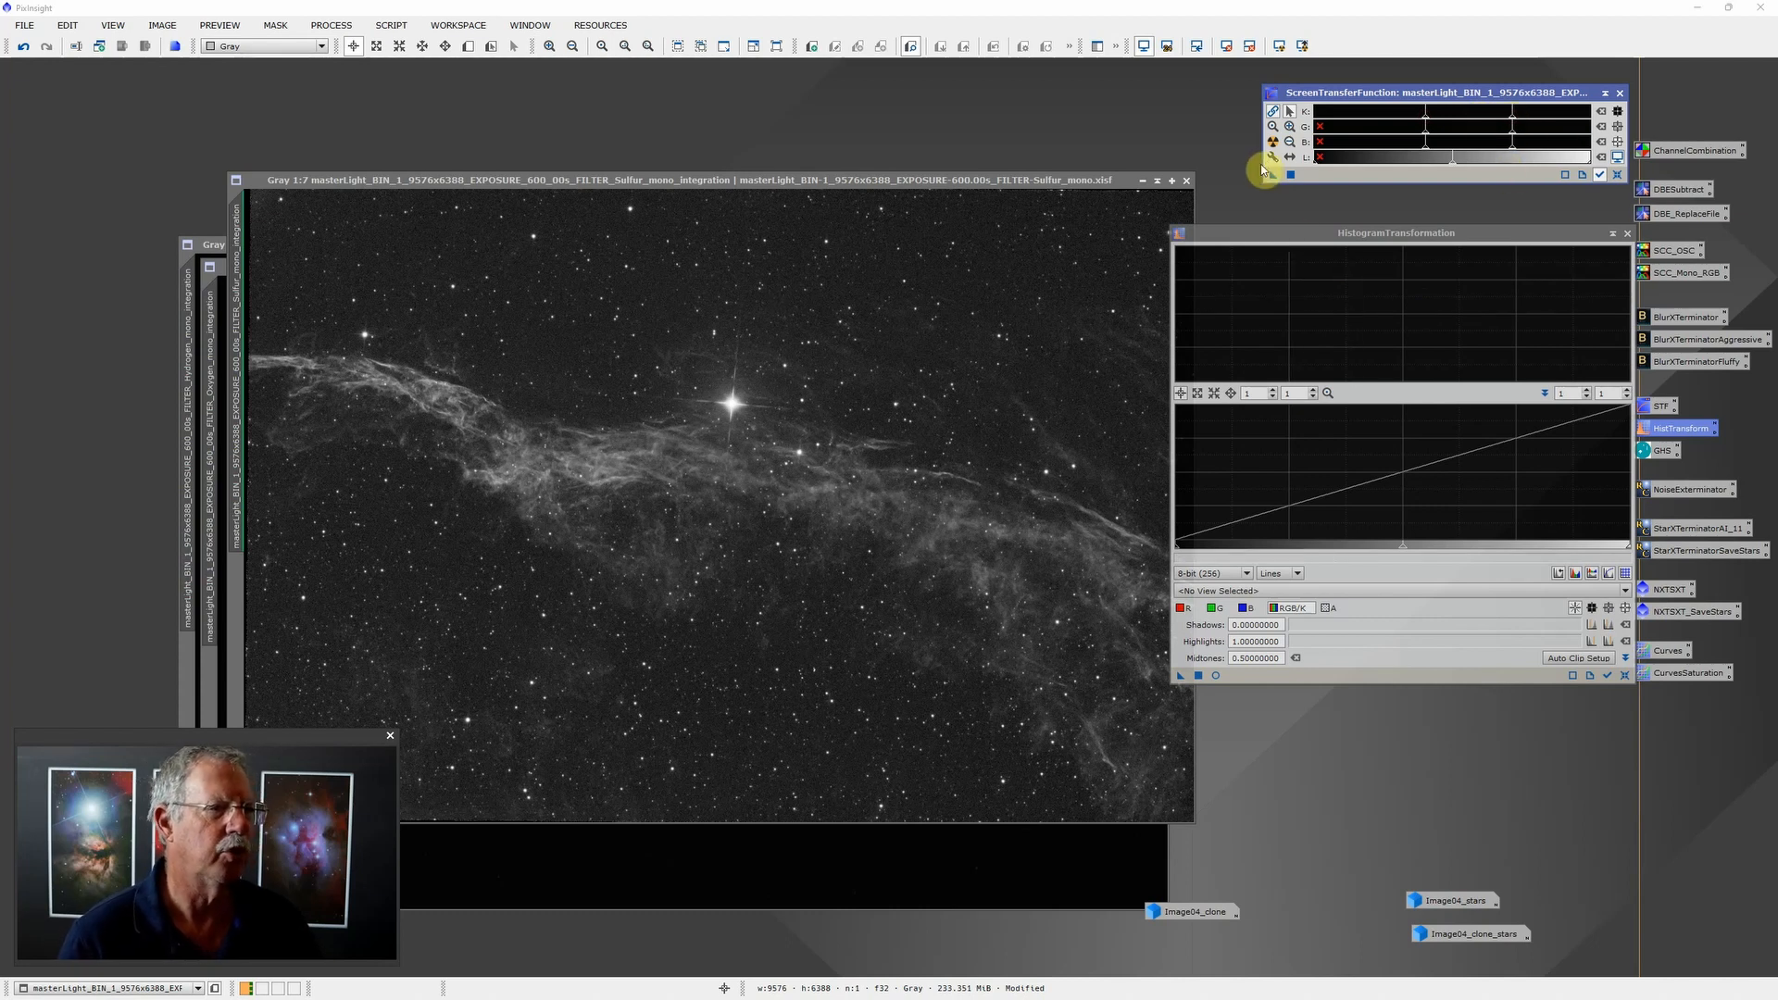
Step: Apply the sulfur display stretch permanently through HistogramTransformation, with shadows 0.01020373 and midtones 0.00061819, and turn off its screen stretch
{"action": "left_click_drag", "start_coordinate": [1271, 174], "coordinate": [1358, 679]}
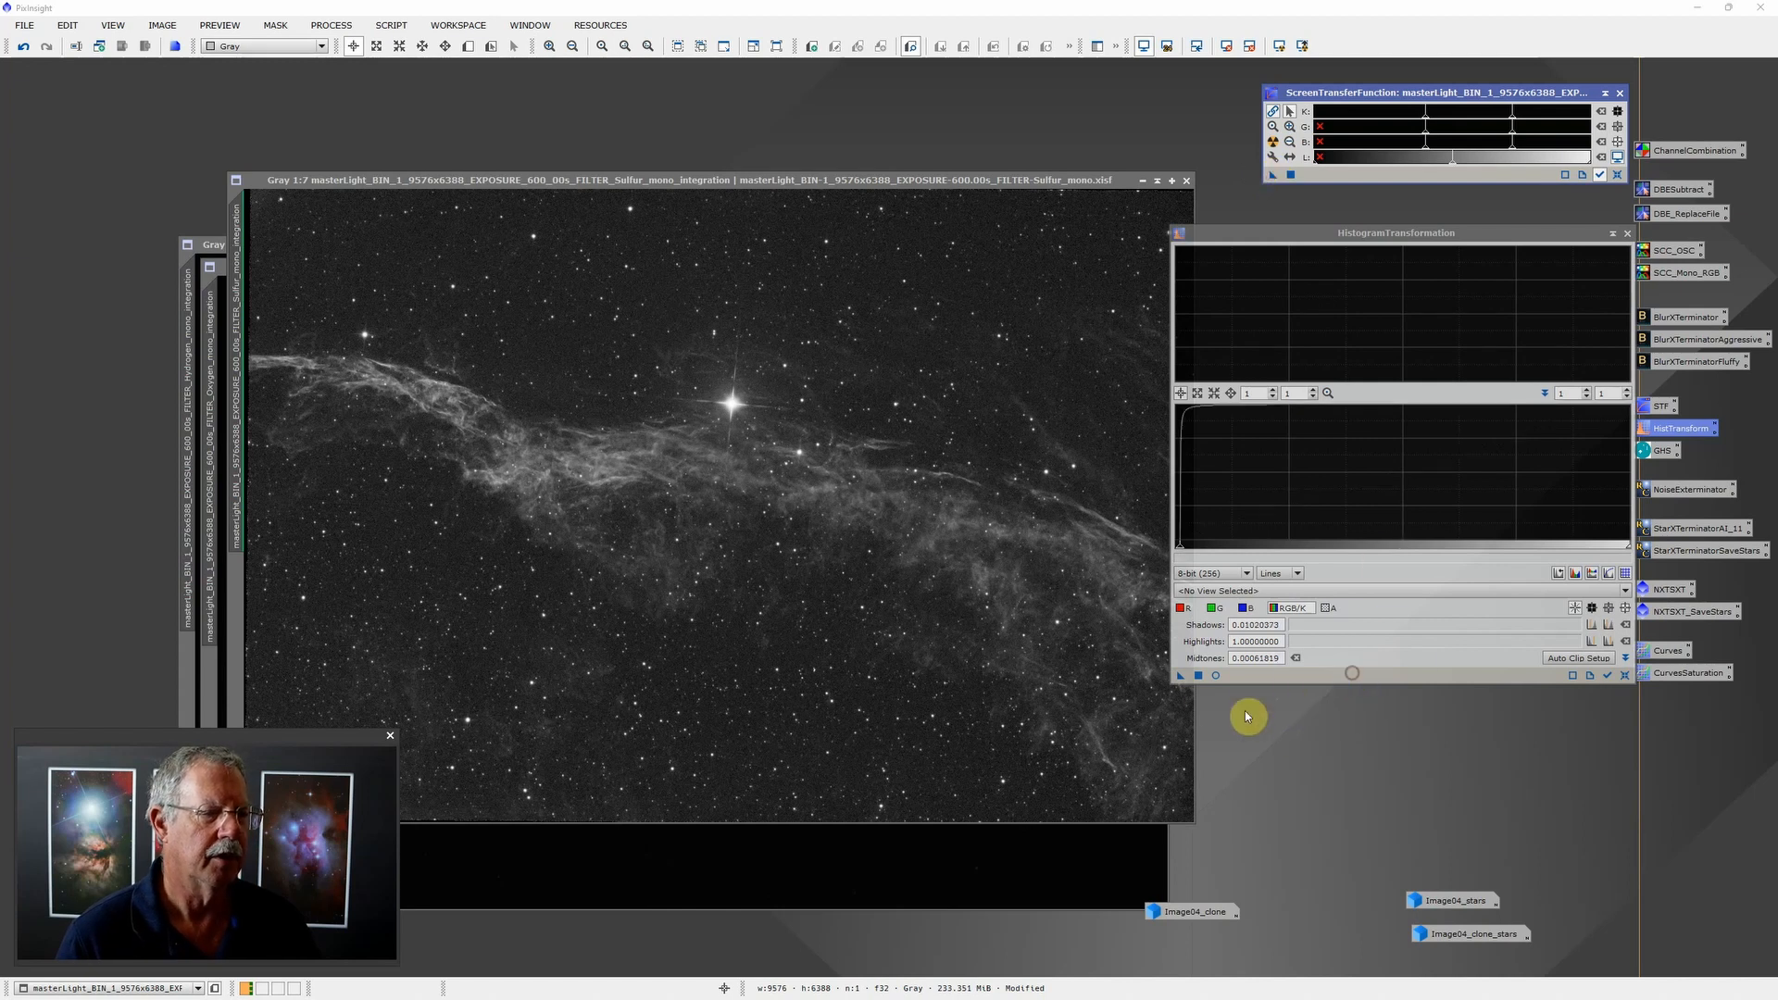
{"action": "left_click", "coordinate": [1201, 679]}
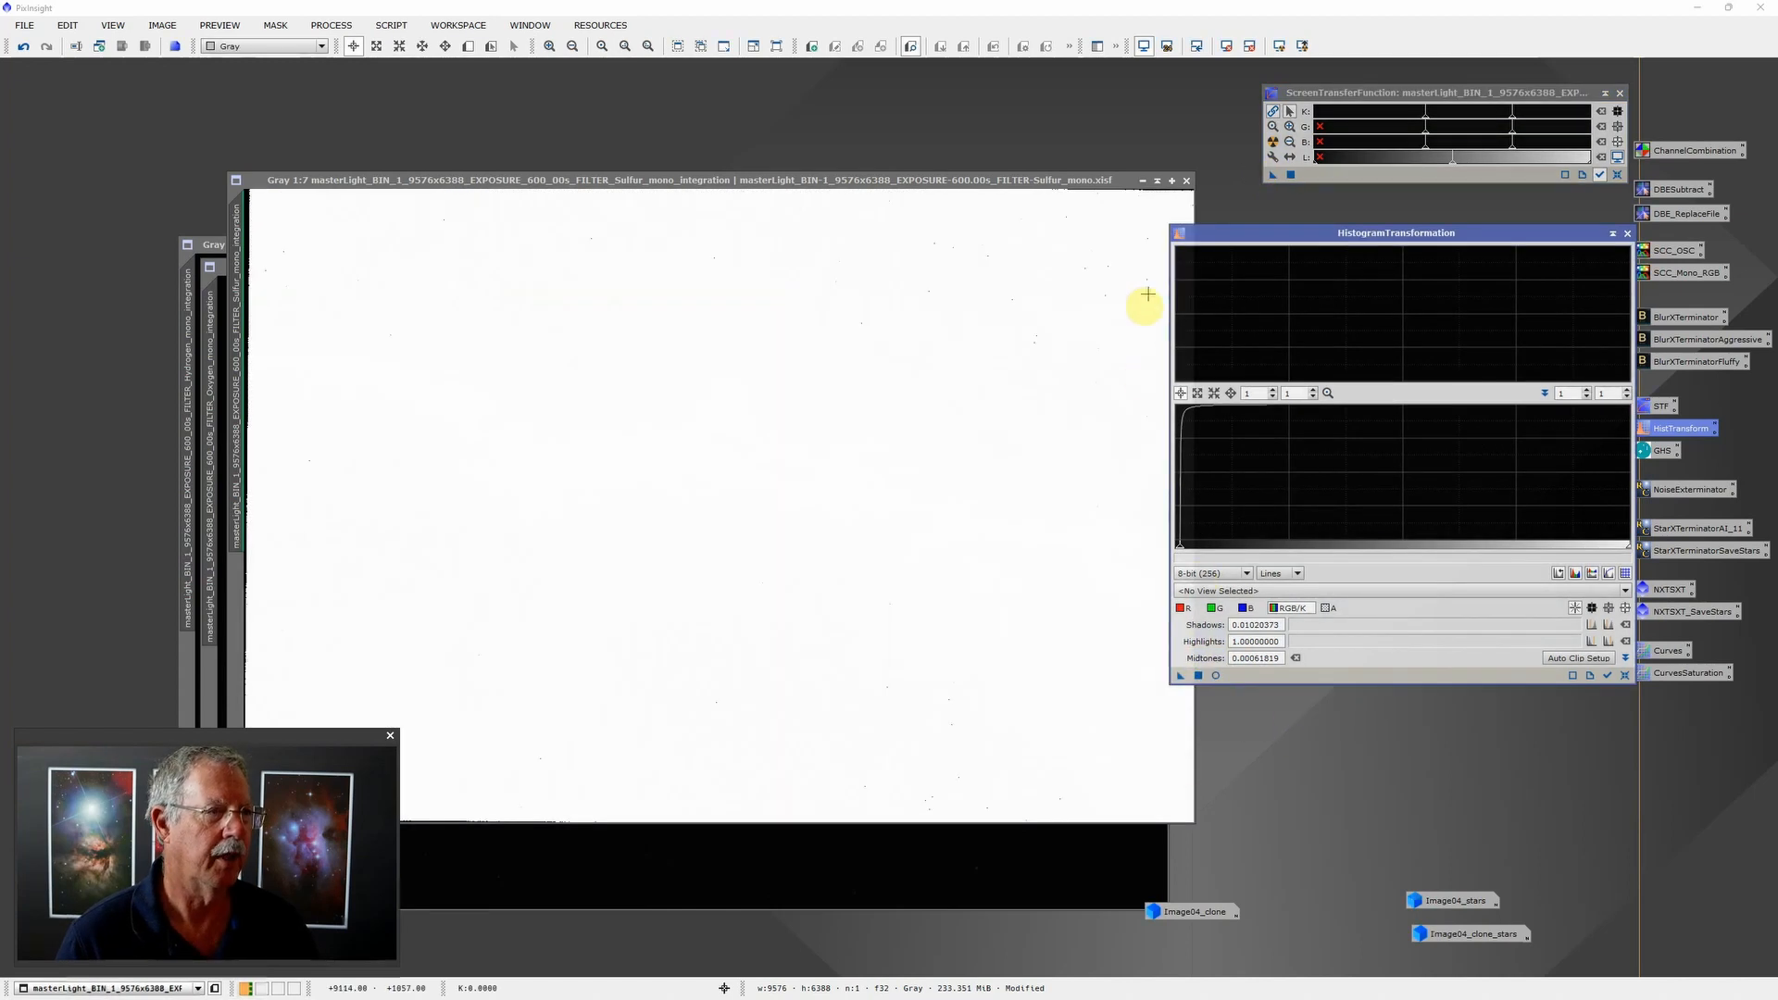
{"action": "left_click", "coordinate": [1146, 47]}
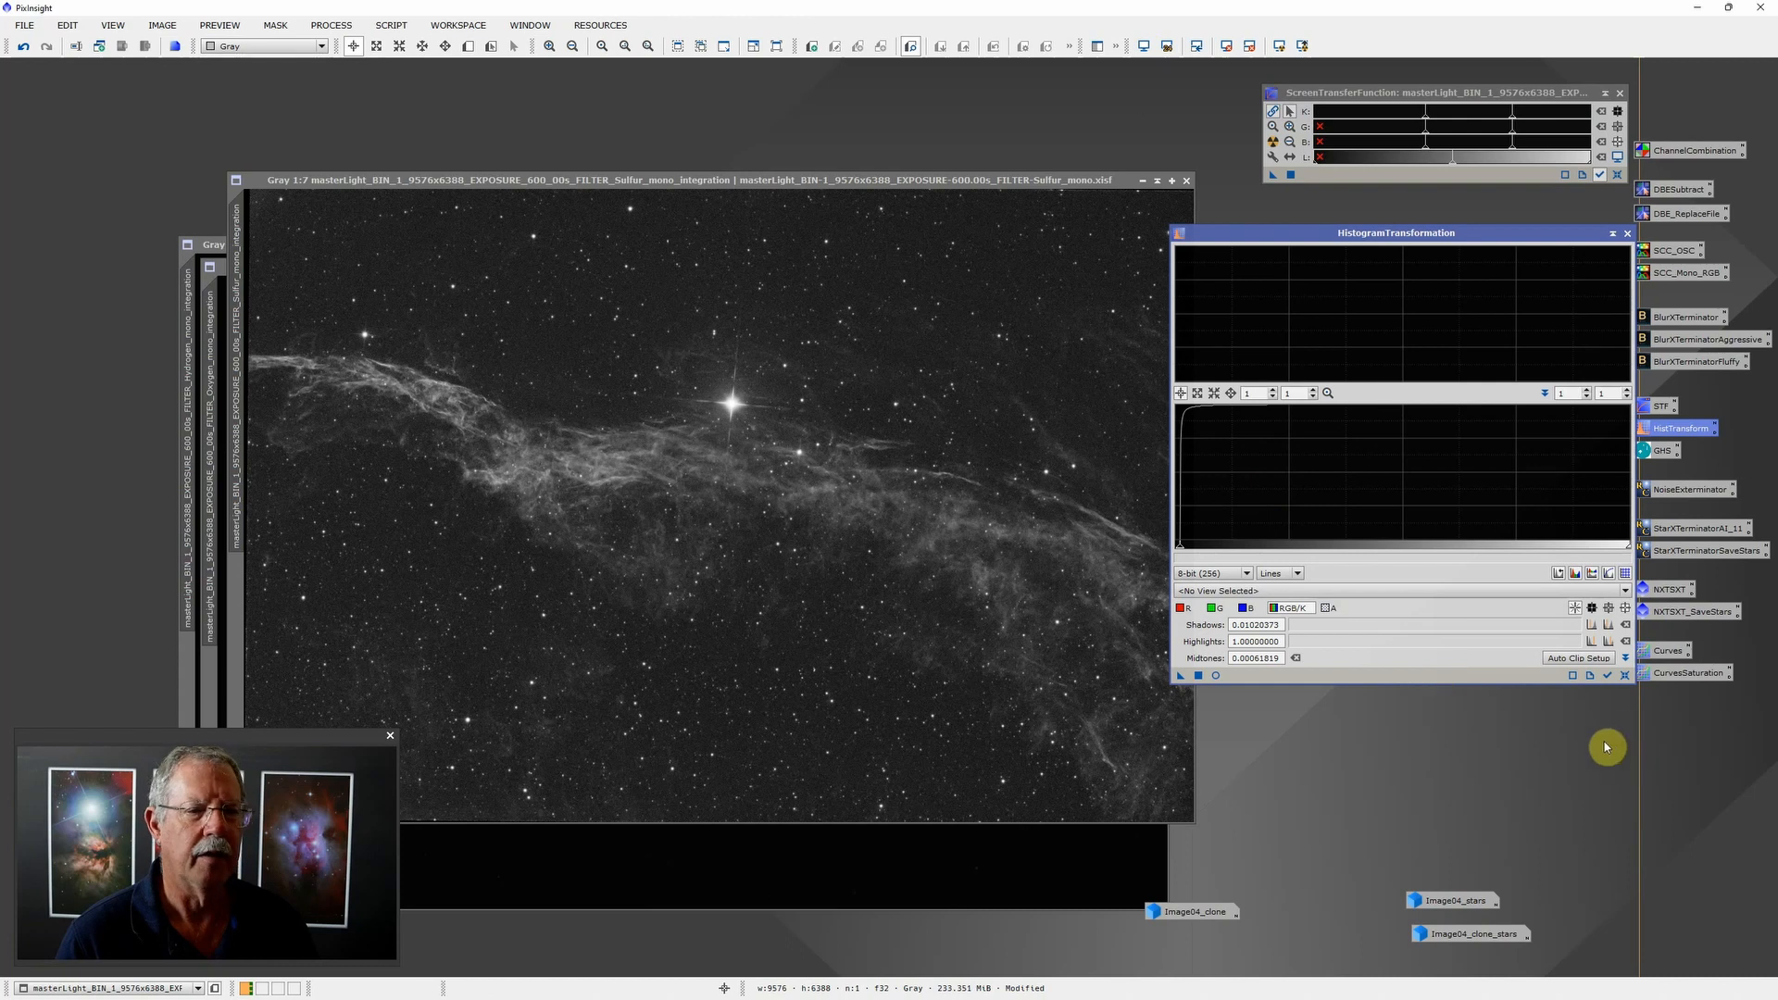
Step: Apply the saved NXTSXT process to the stretched sulfur master and inspect the nebula around the former bright star
{"action": "left_click", "coordinate": [1673, 591]}
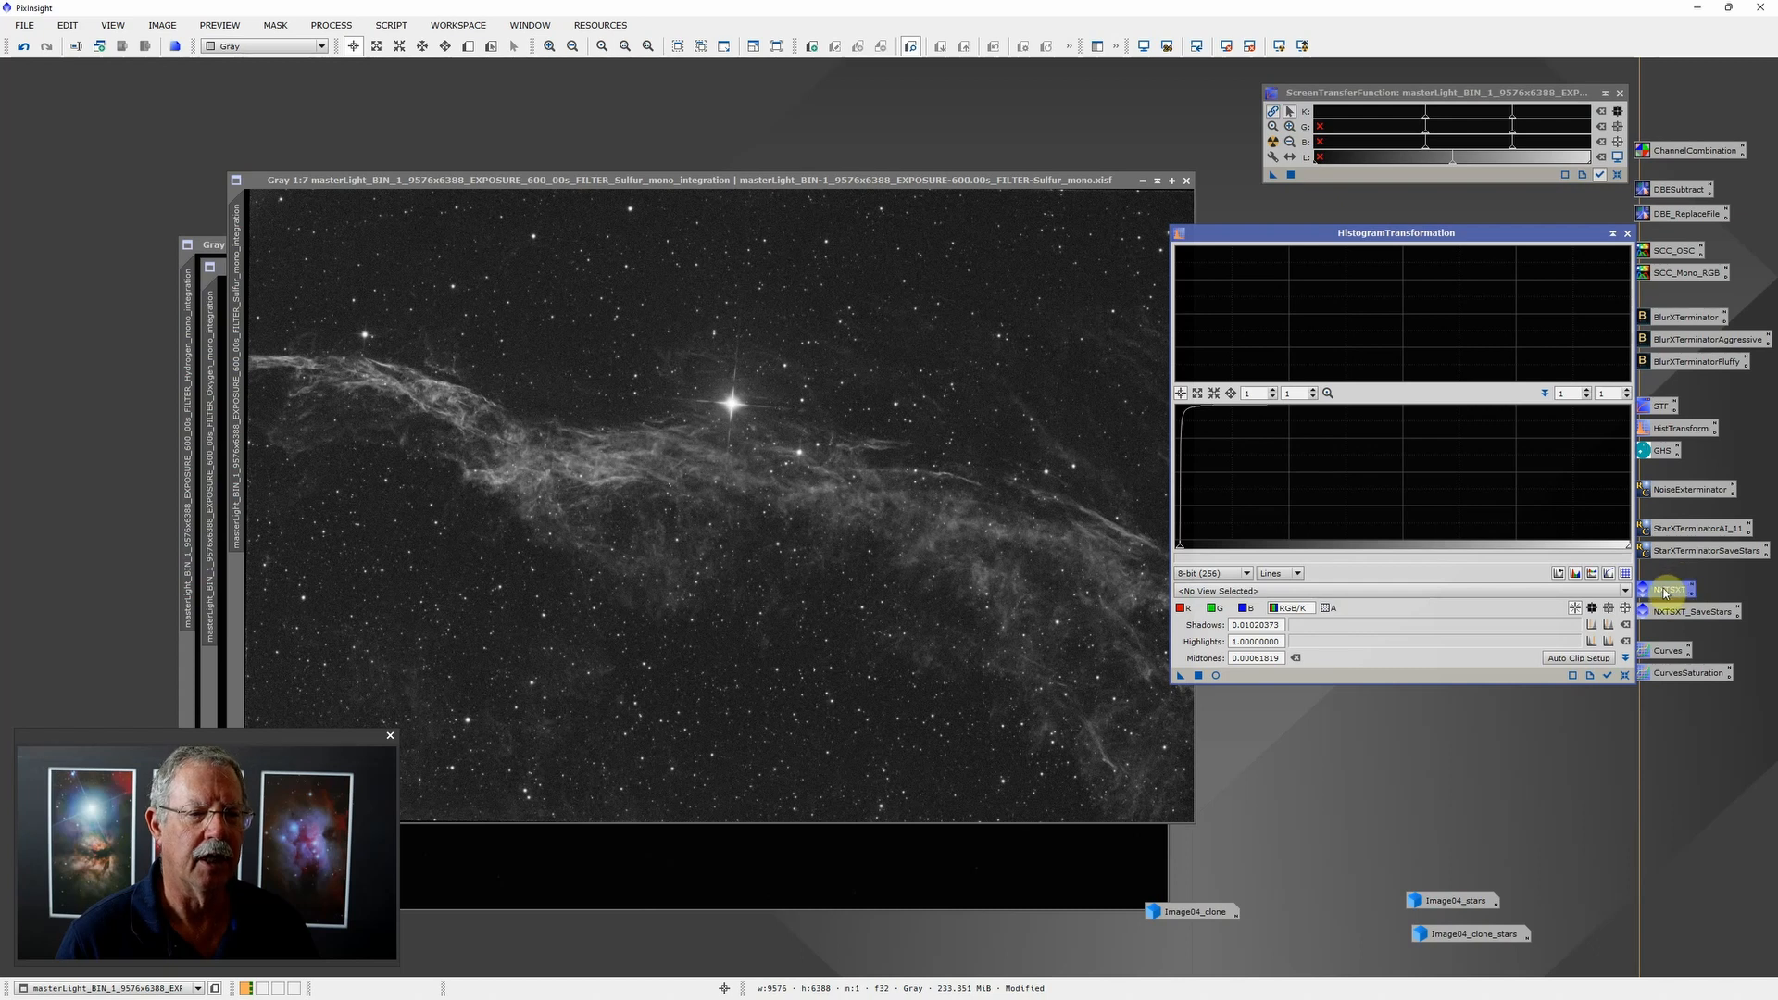
{"action": "left_click_drag", "start_coordinate": [1666, 591], "coordinate": [678, 436]}
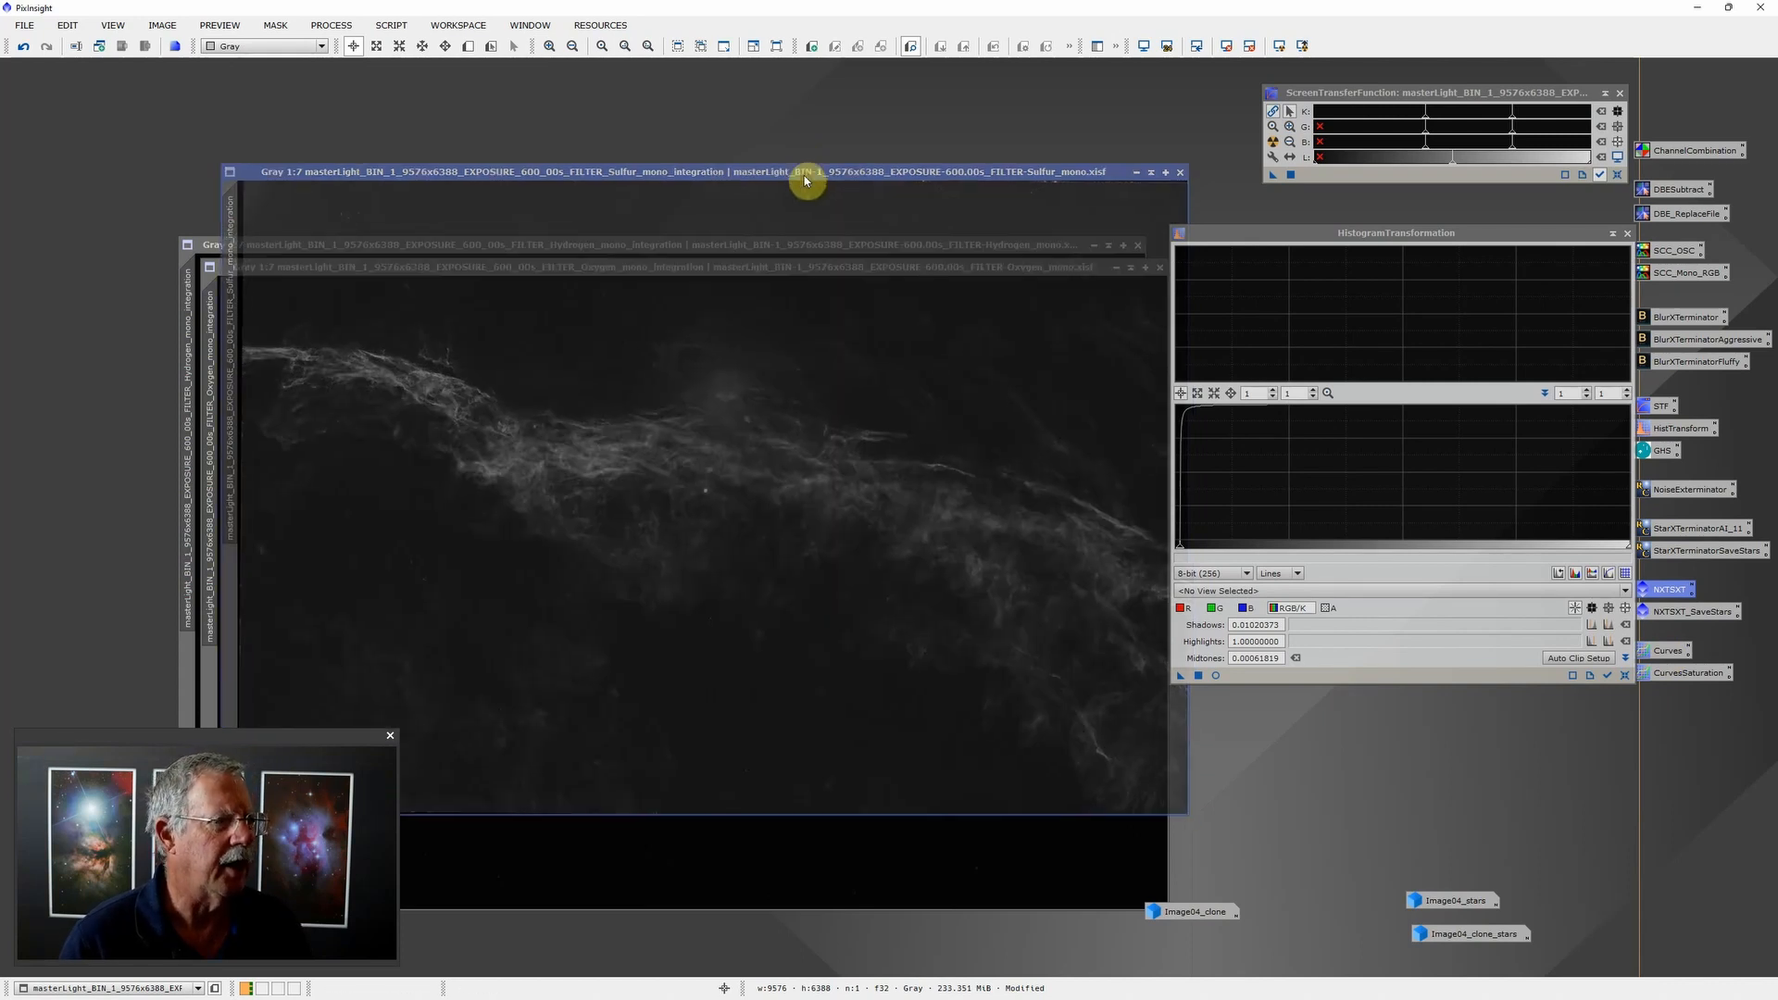
{"action": "left_click_drag", "start_coordinate": [808, 181], "coordinate": [772, 143]}
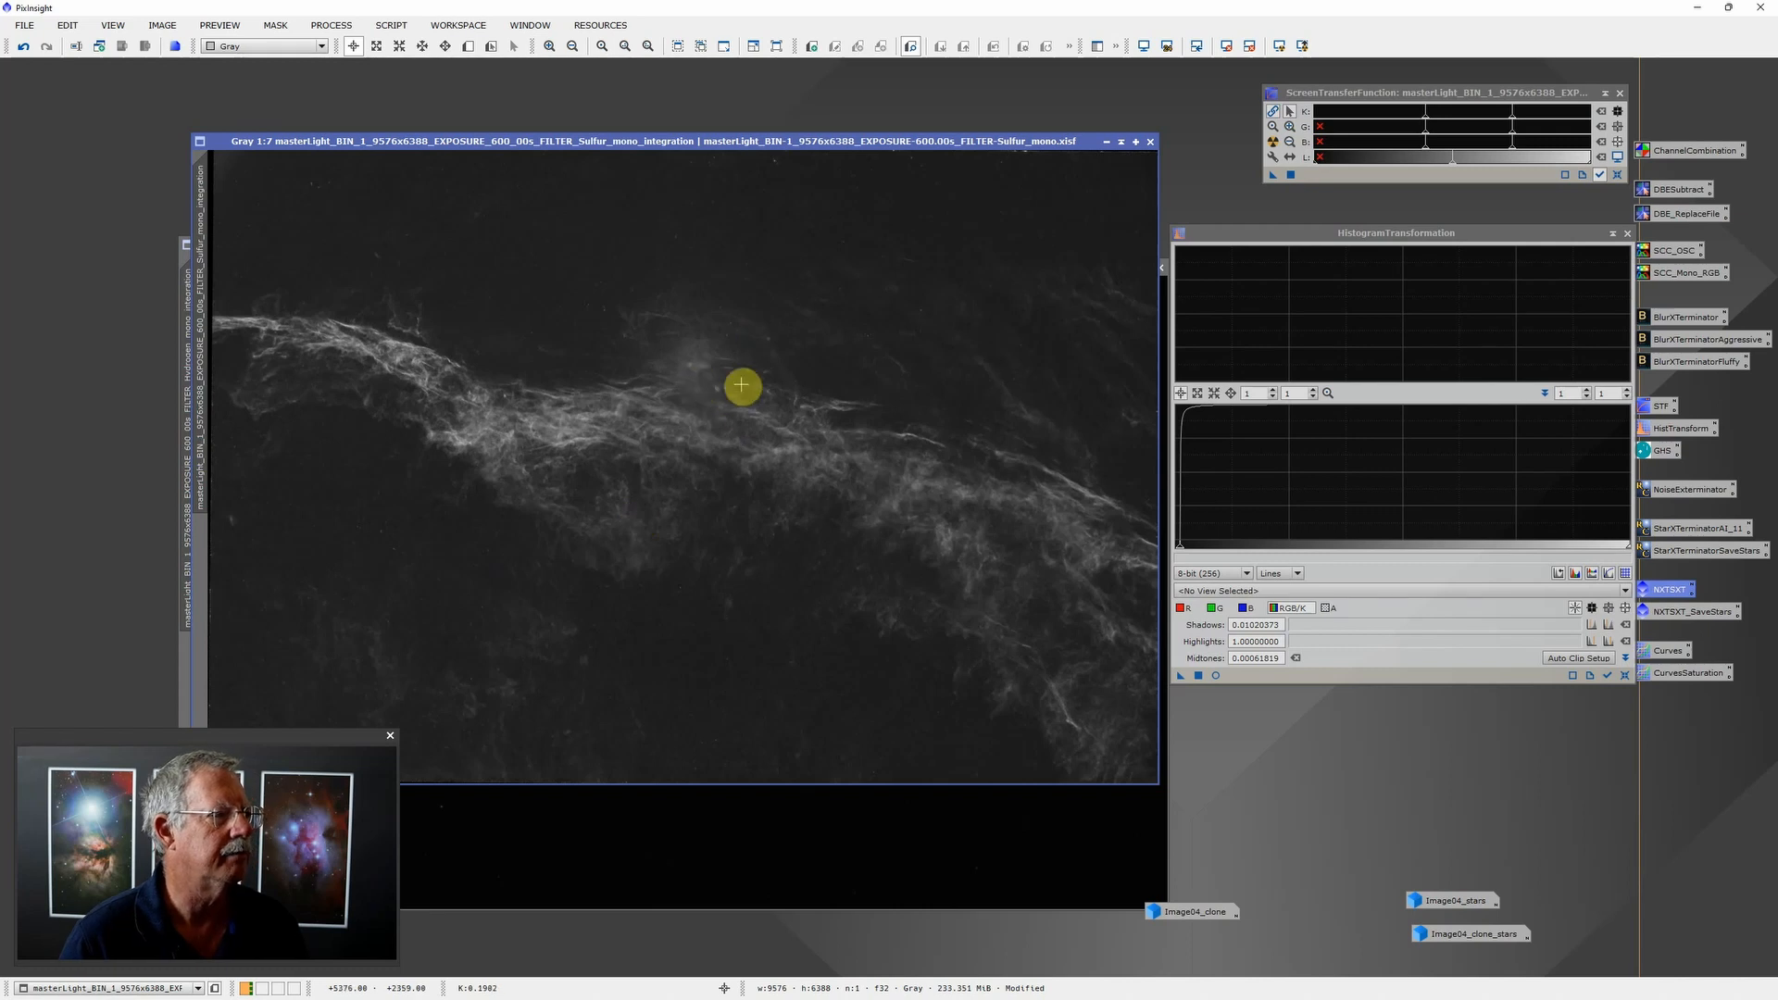
{"action": "scroll", "coordinate": [737, 382], "scroll_direction": "down", "scroll_amount": 3}
{"action": "scroll", "coordinate": [734, 379], "scroll_direction": "up", "scroll_amount": 3}
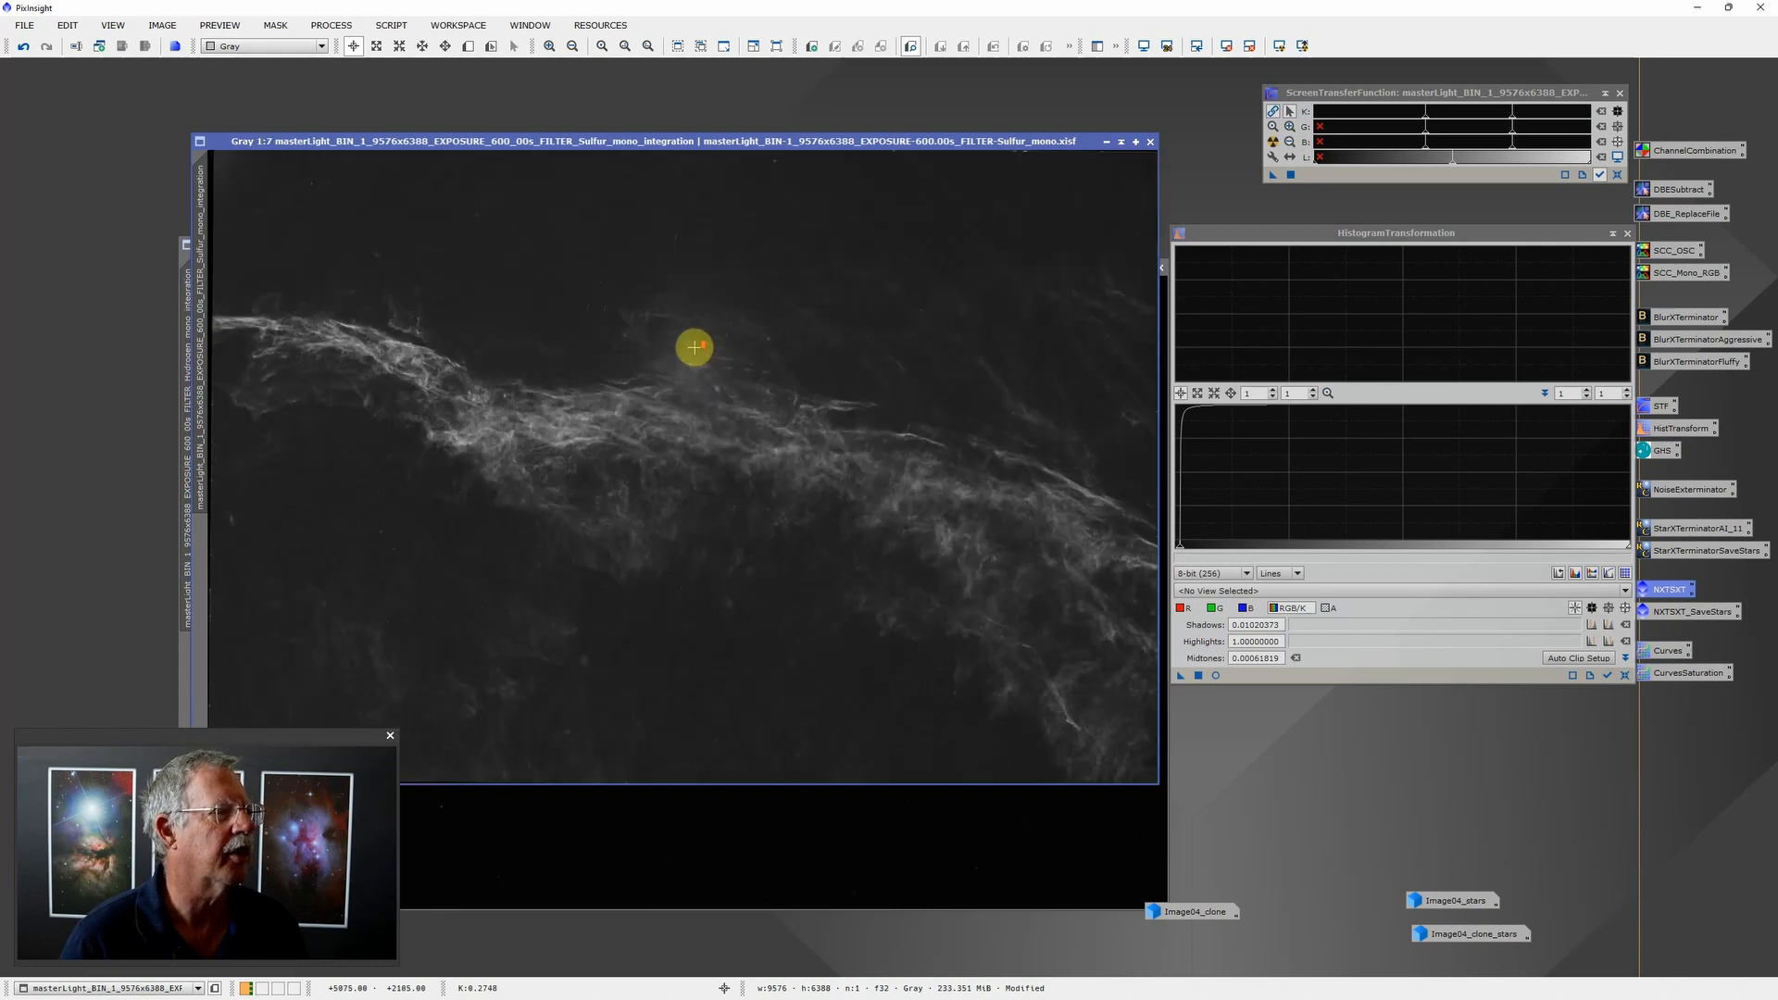
Step: Begin saving the sulfur image under a new name in Astro > NUC1 Data > Western Veil, with TIFF as the file type
{"action": "left_click", "coordinate": [24, 25]}
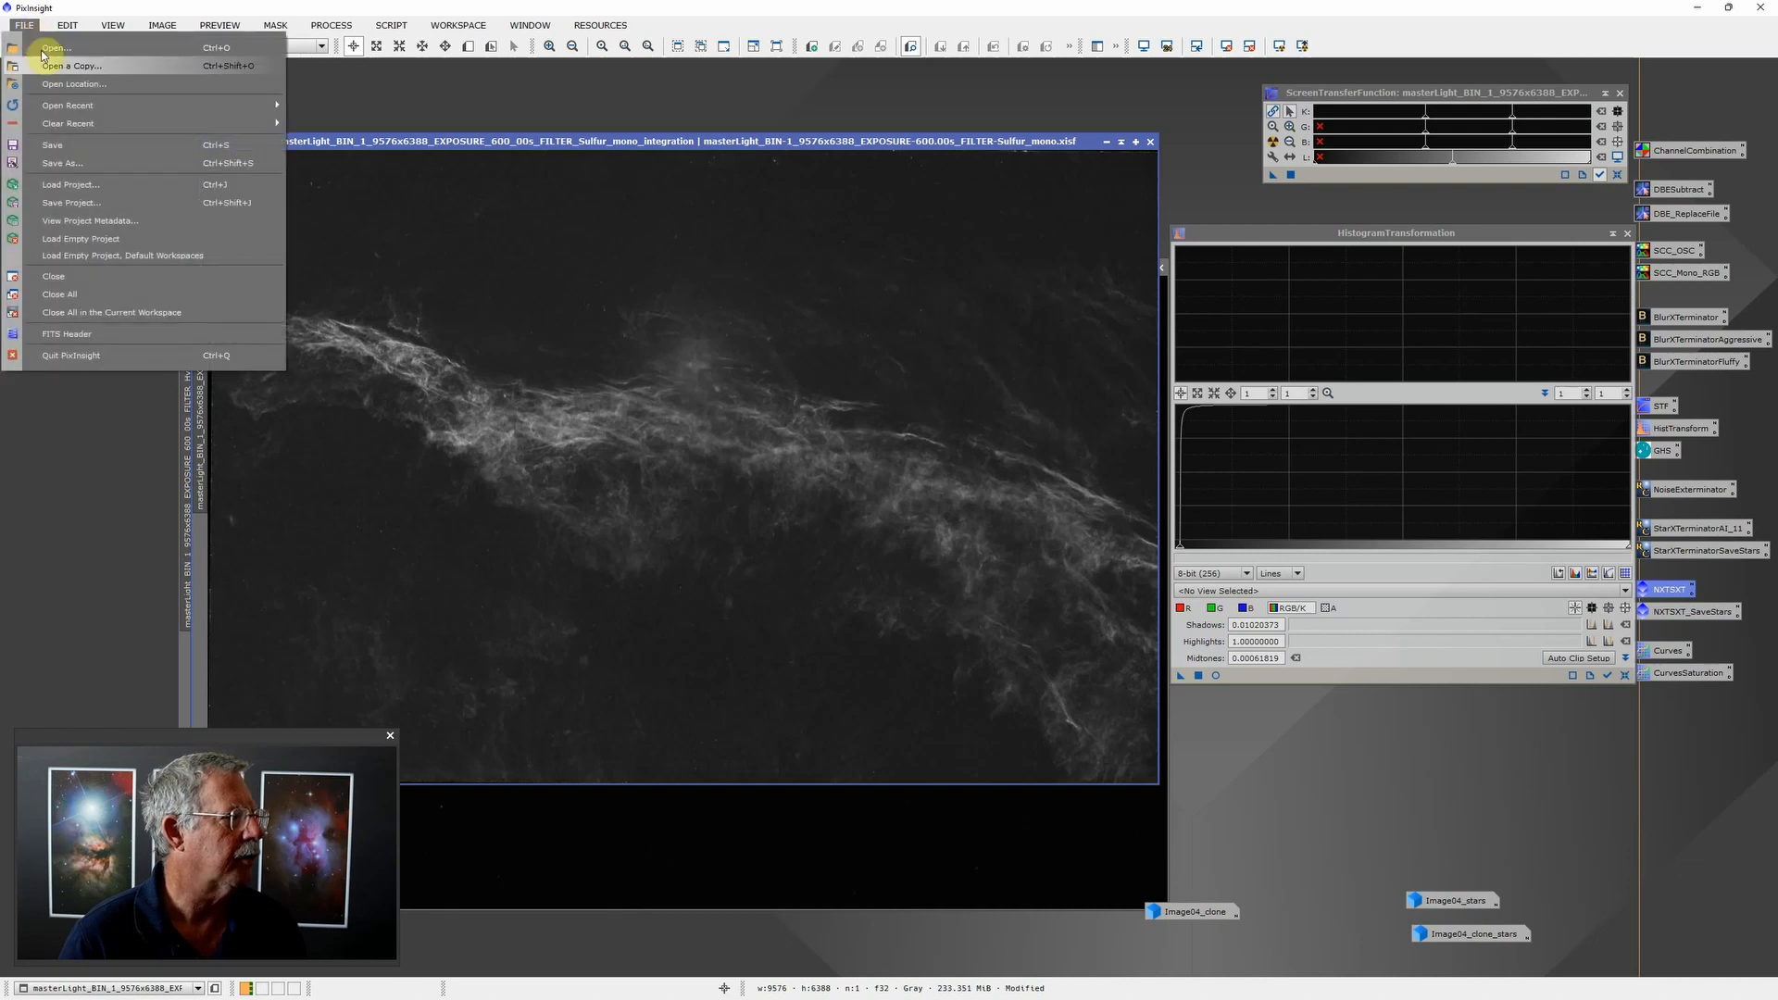
{"action": "left_click", "coordinate": [65, 164]}
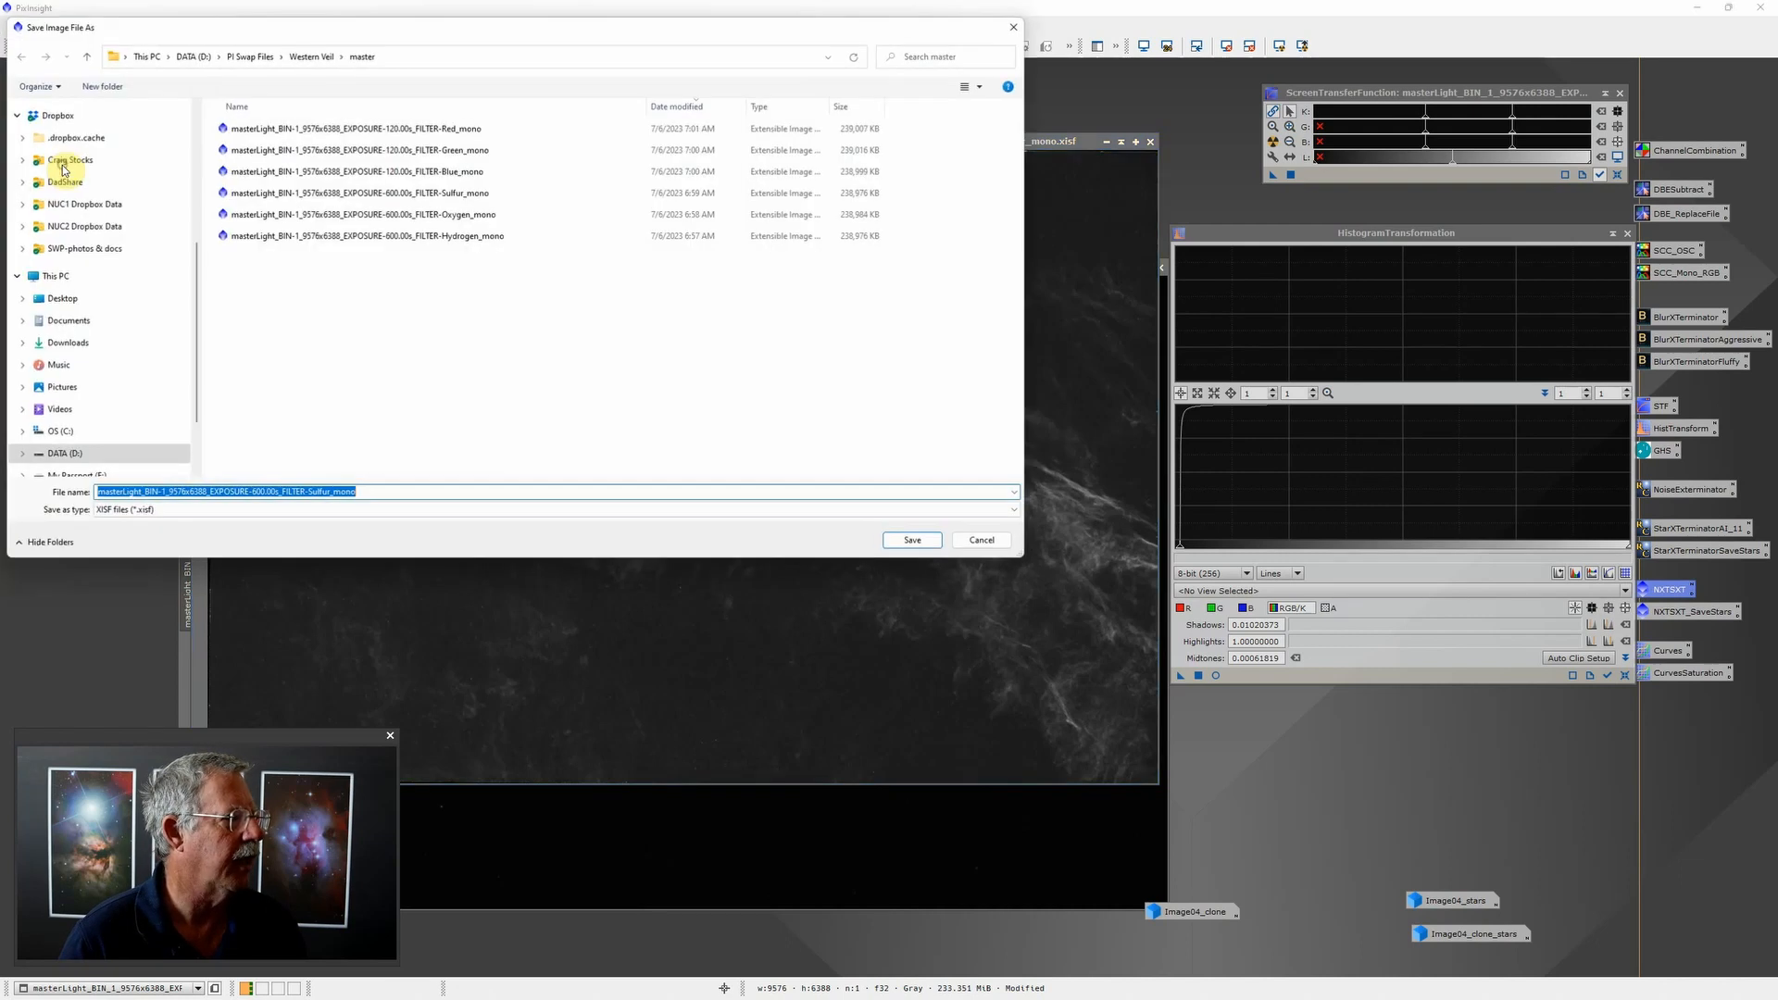
{"action": "left_click", "coordinate": [191, 56]}
{"action": "double_click", "coordinate": [250, 129]}
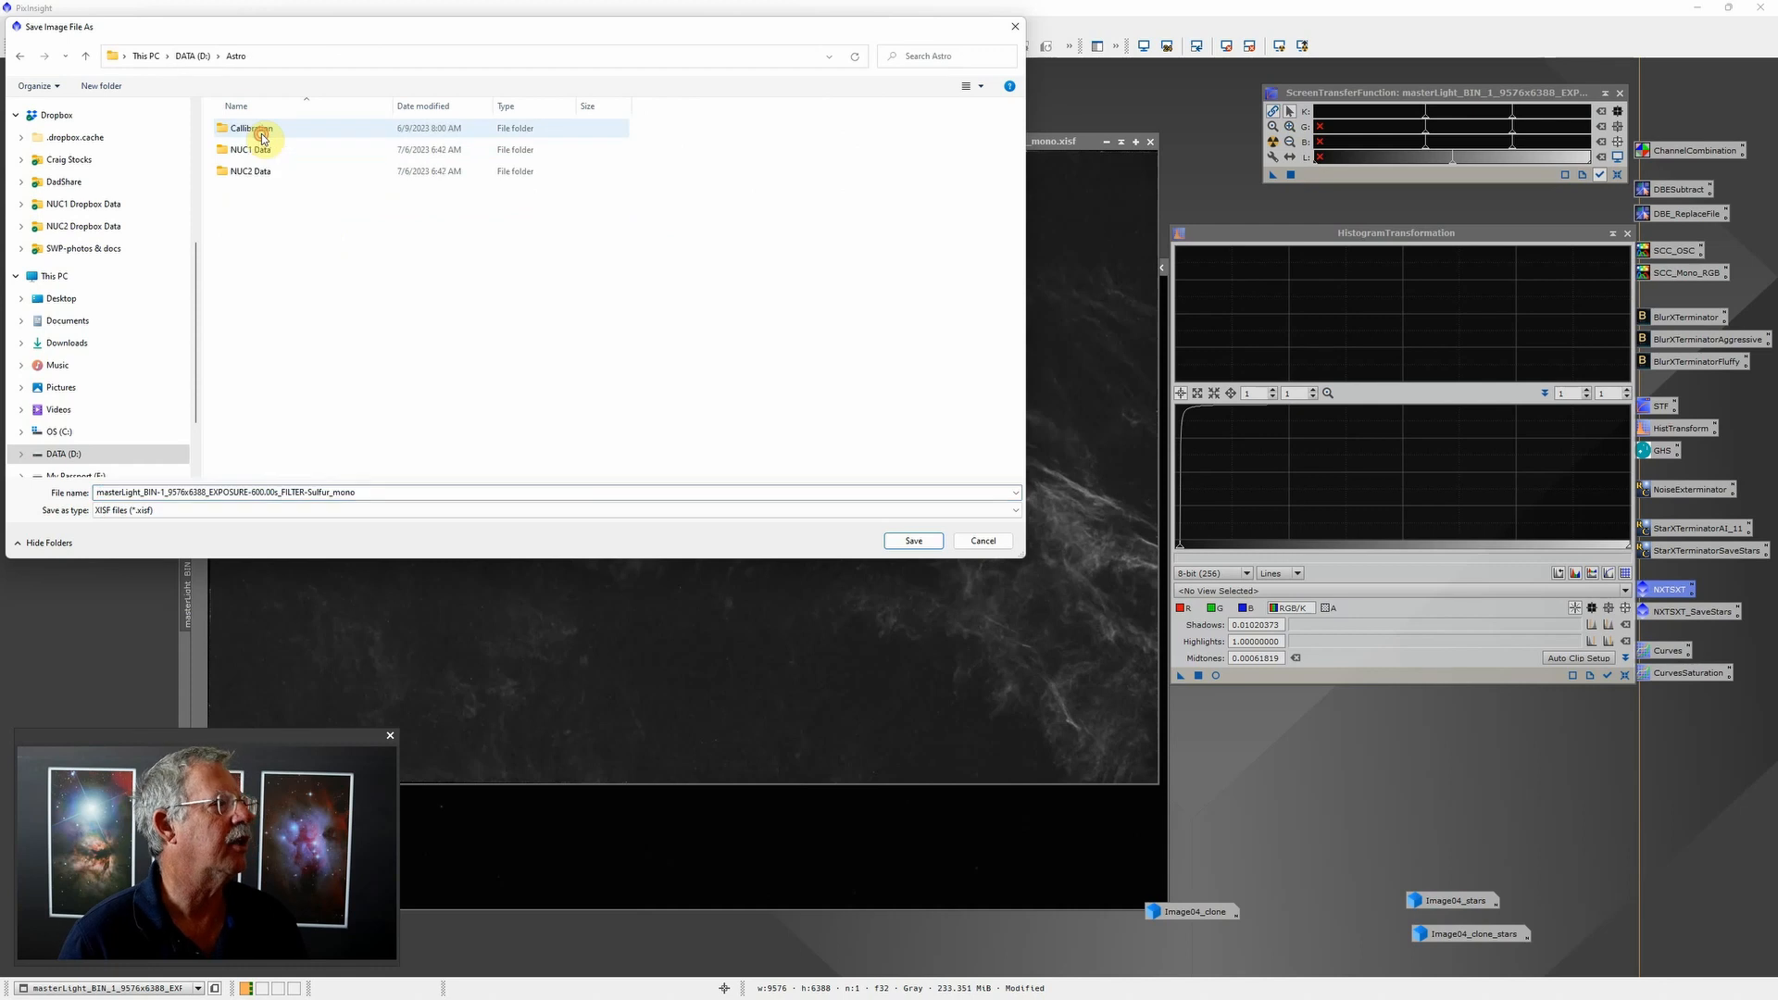
{"action": "left_click", "coordinate": [277, 158]}
{"action": "double_click", "coordinate": [277, 150]}
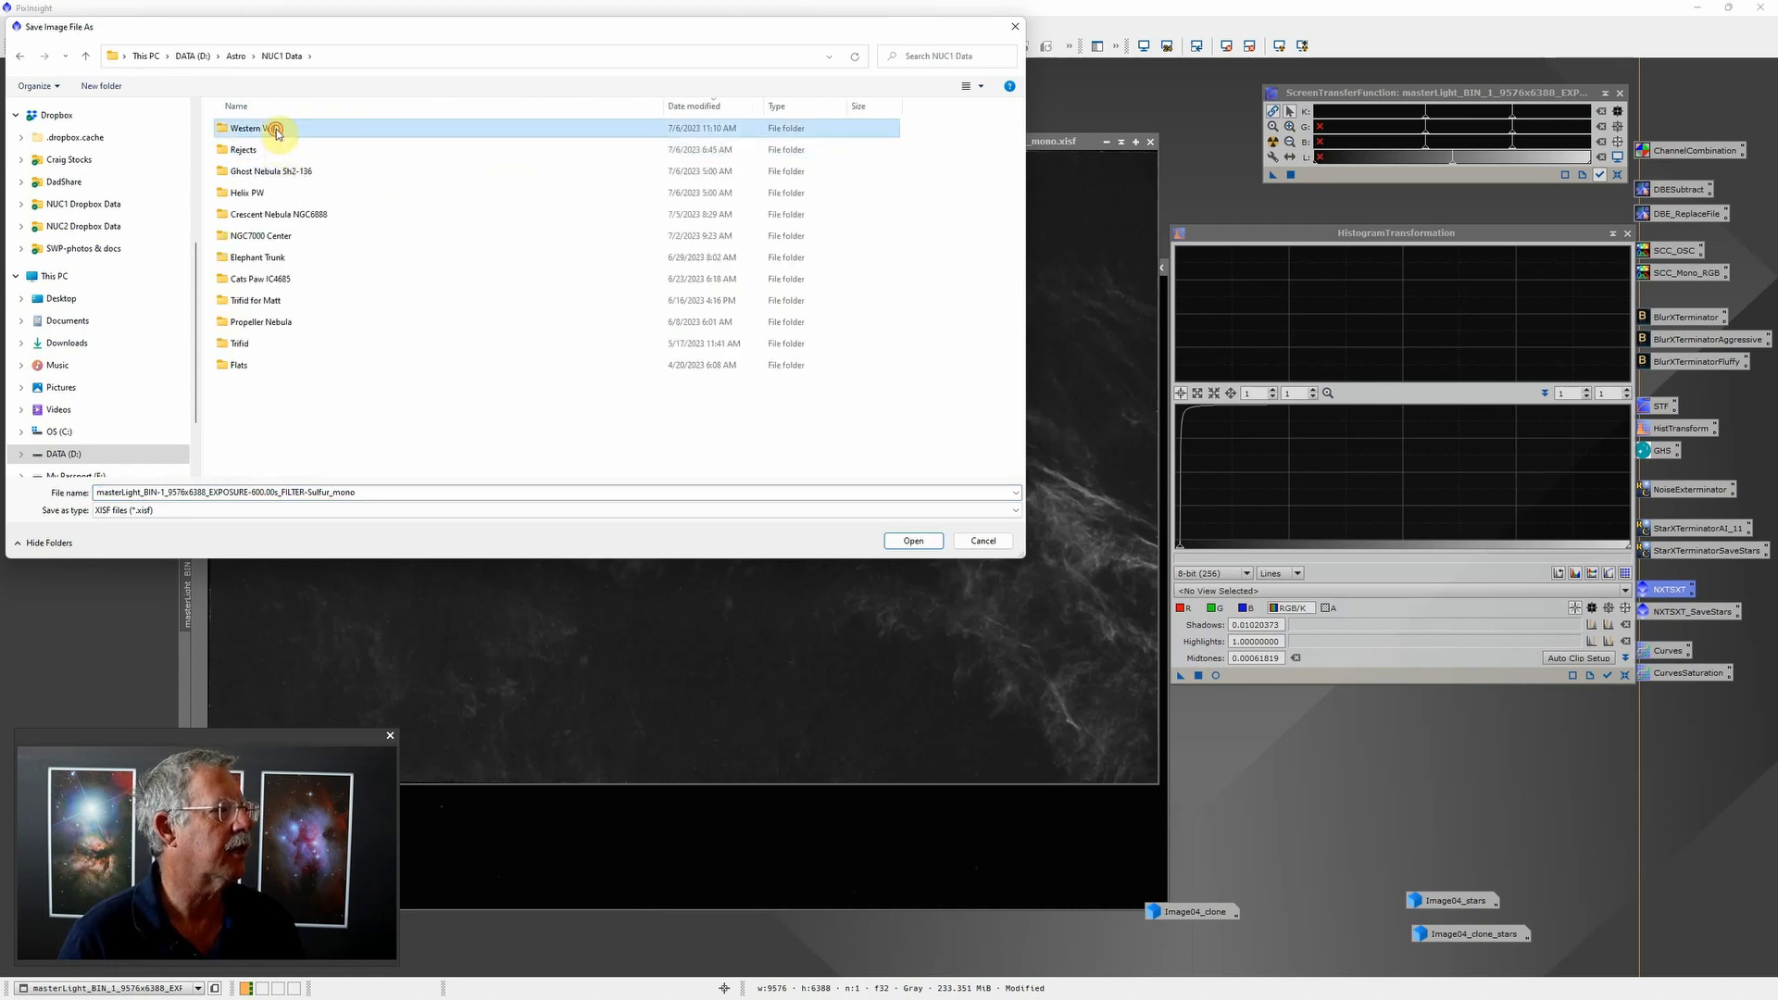
{"action": "double_click", "coordinate": [278, 129]}
{"action": "left_click", "coordinate": [197, 512]}
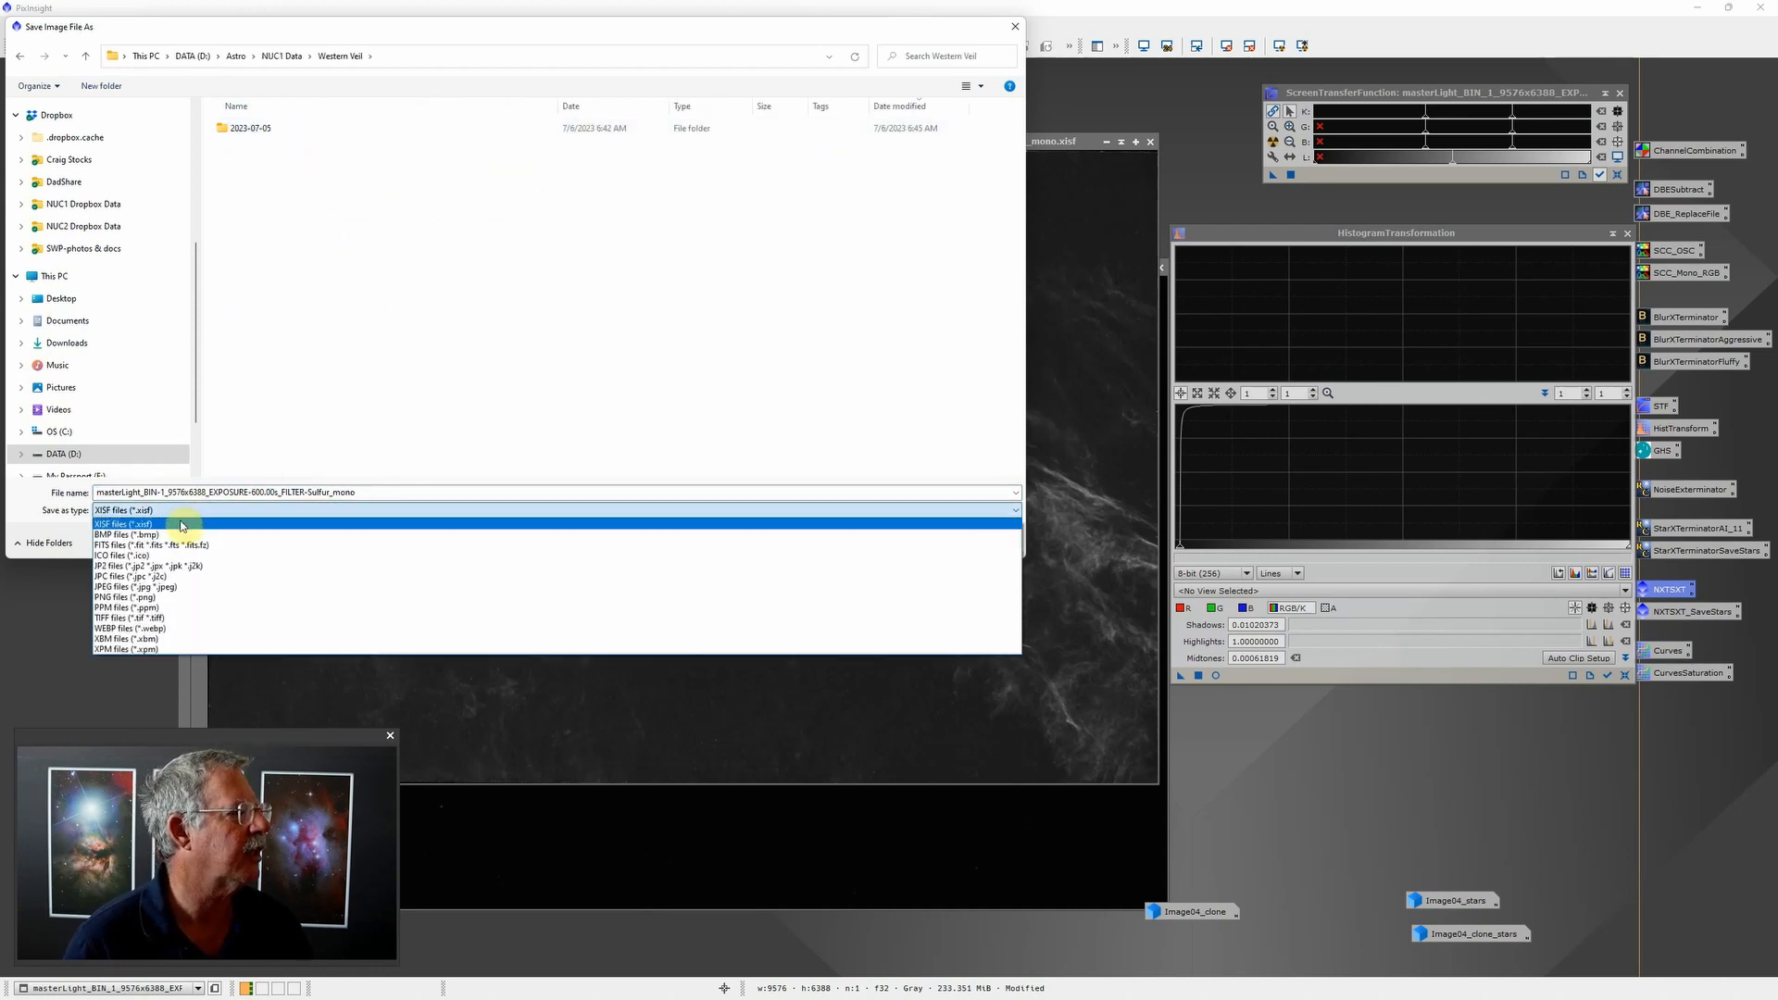
{"action": "left_click", "coordinate": [136, 615]}
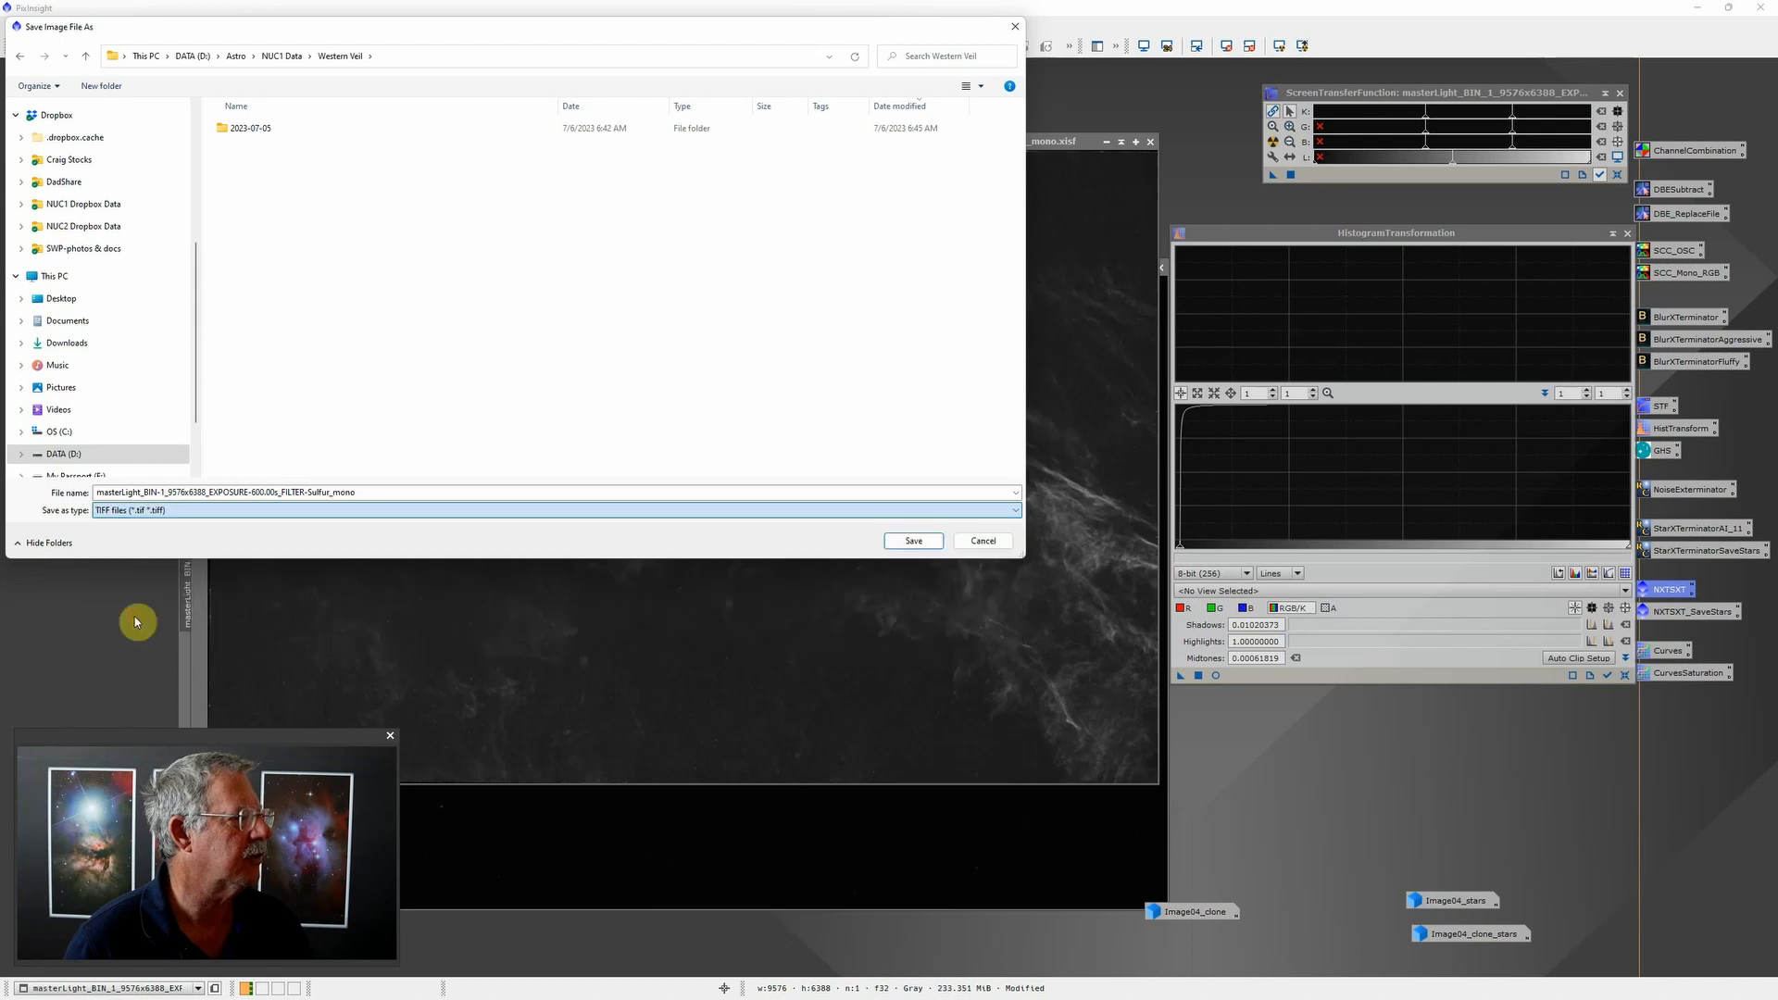
Step: Append " 2" to the Sulfur_mono file name, save it as a 16-bit unsigned integer TIFF, and park the minimized sulfur image below the open masters
{"action": "left_click", "coordinate": [399, 496]}
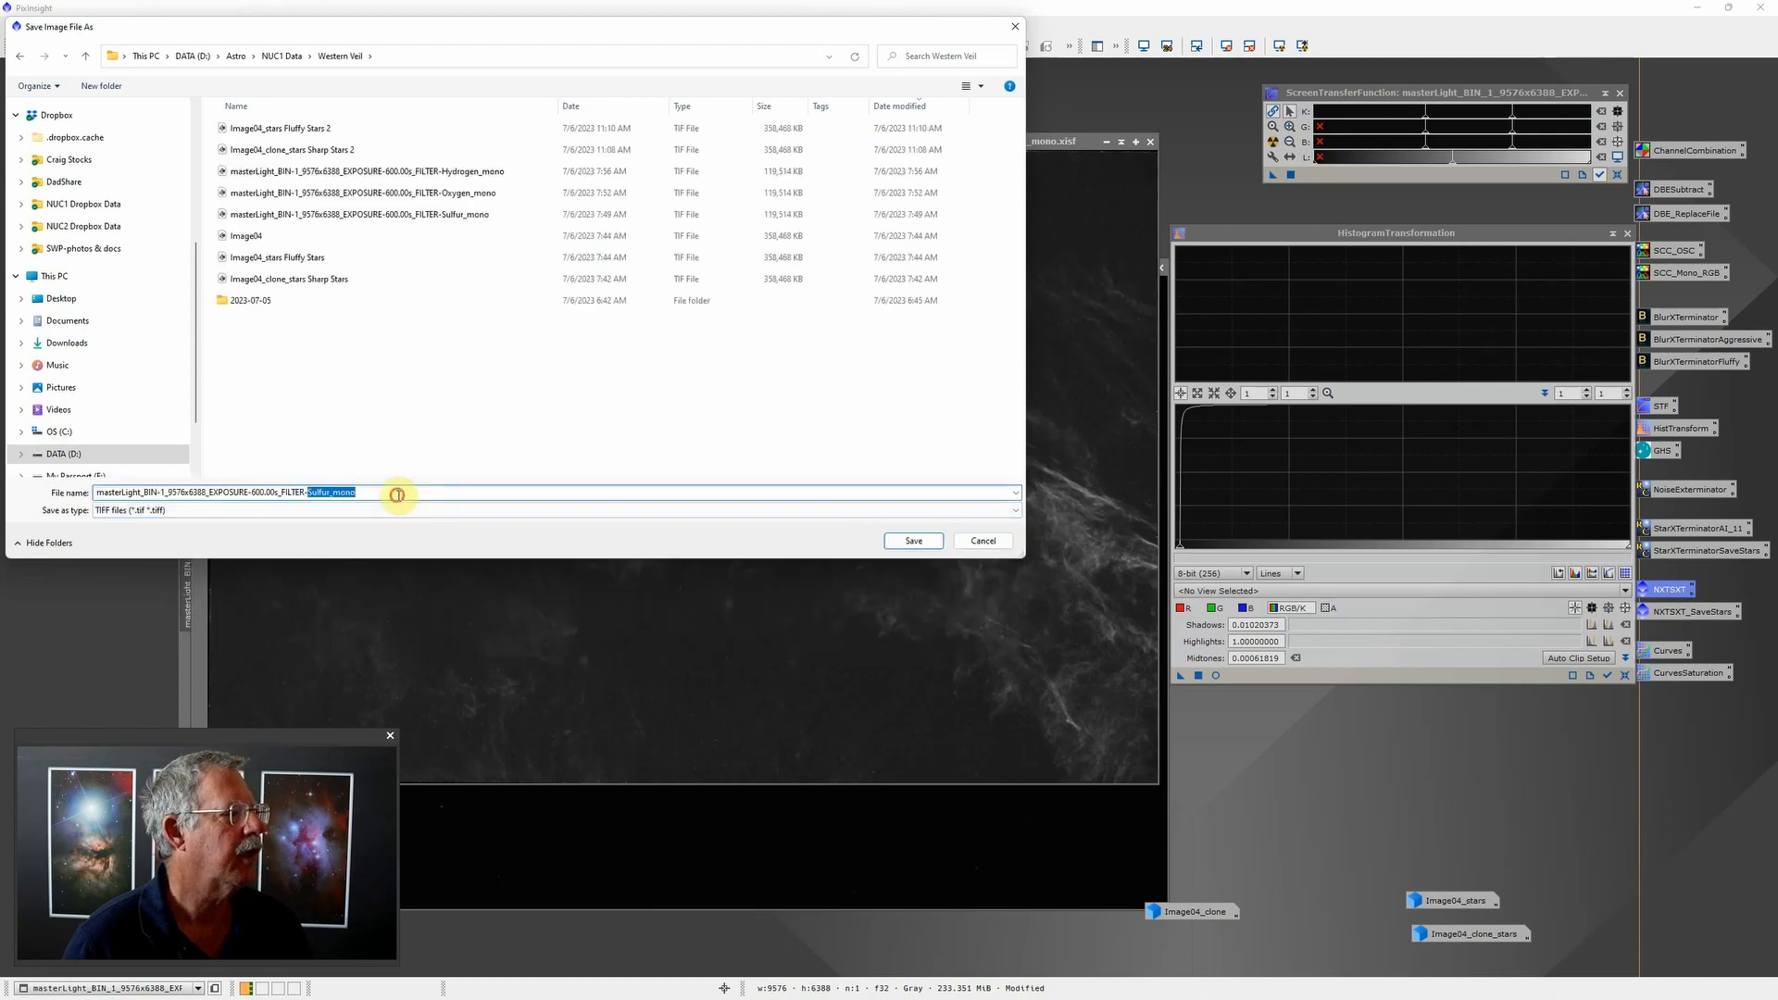
{"action": "left_click", "coordinate": [398, 496]}
{"action": "type", "text": "2"}
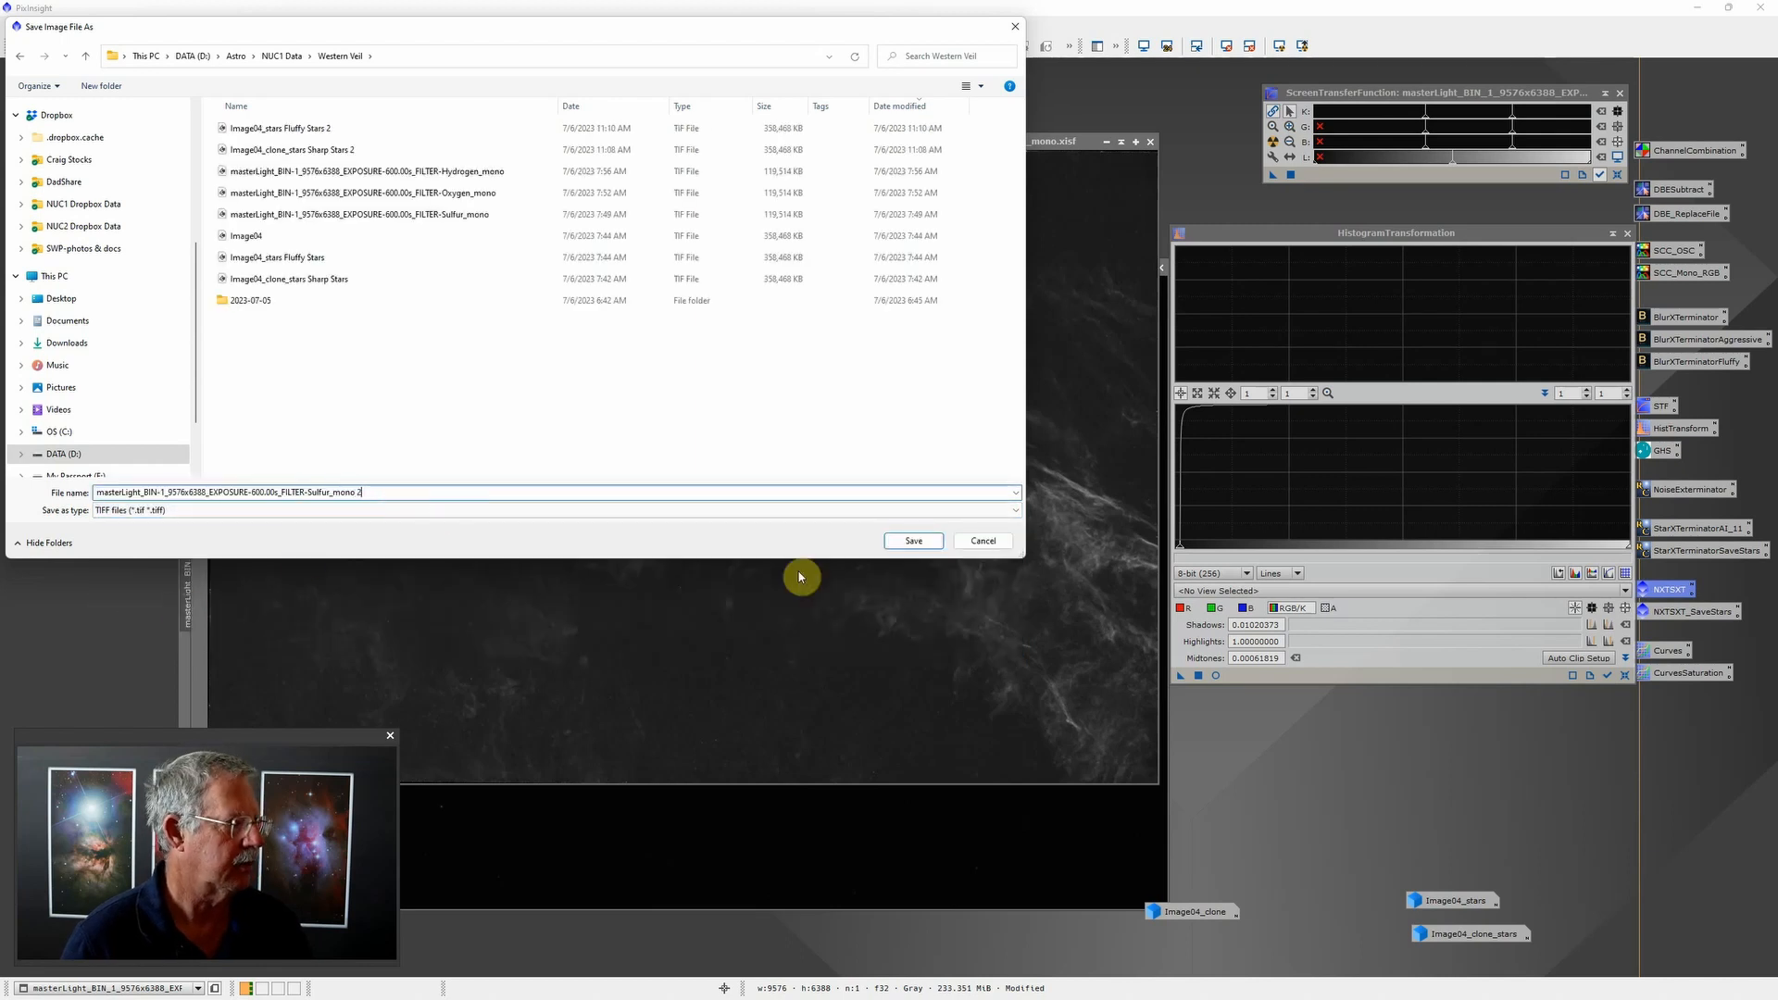
{"action": "left_click", "coordinate": [924, 542]}
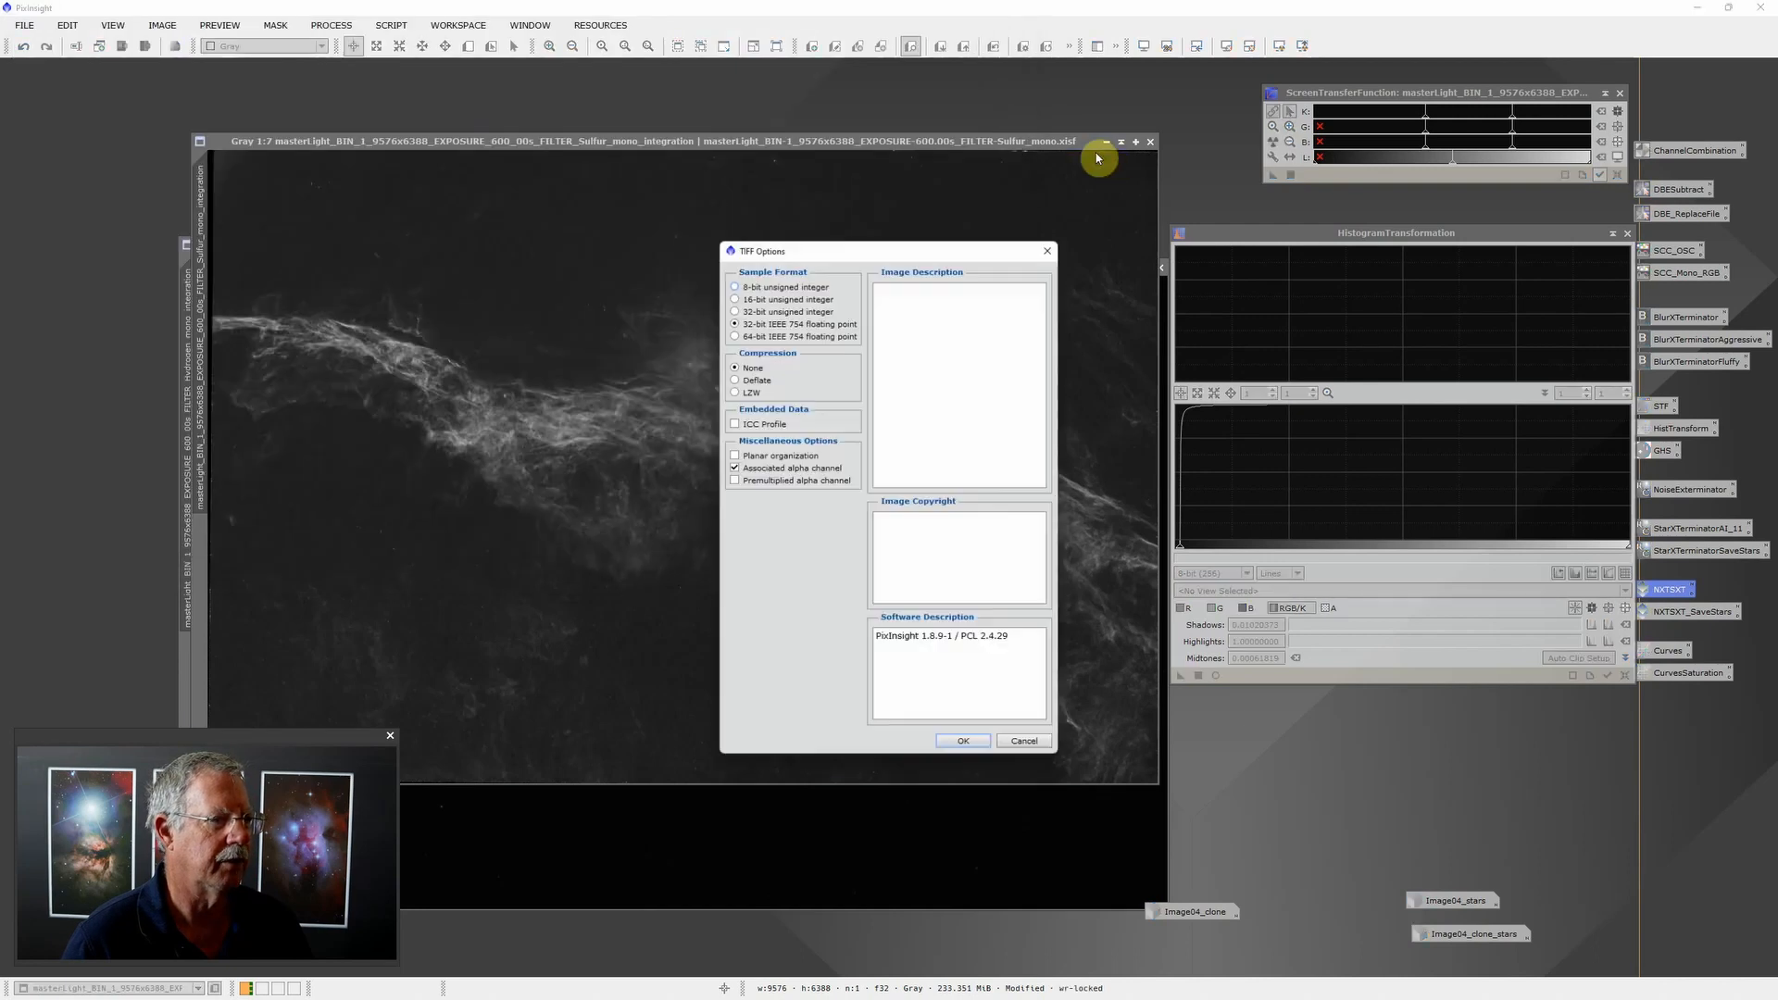
{"action": "left_click", "coordinate": [774, 298]}
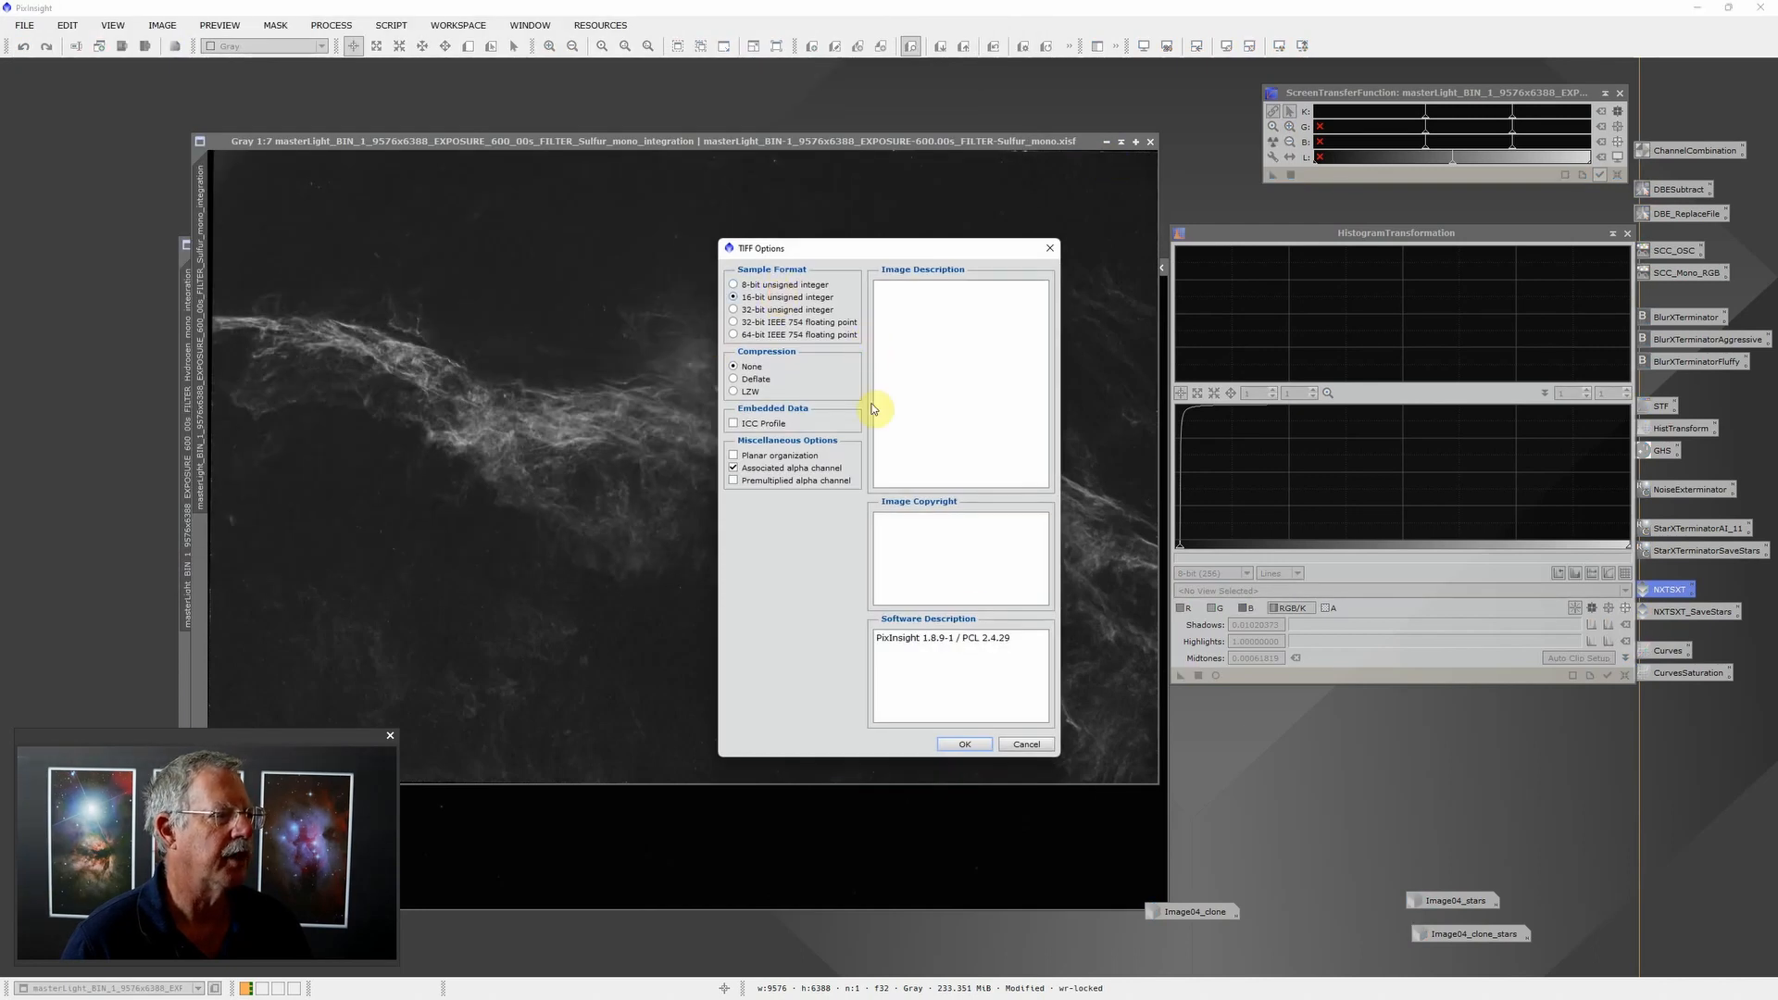
{"action": "left_click", "coordinate": [967, 742]}
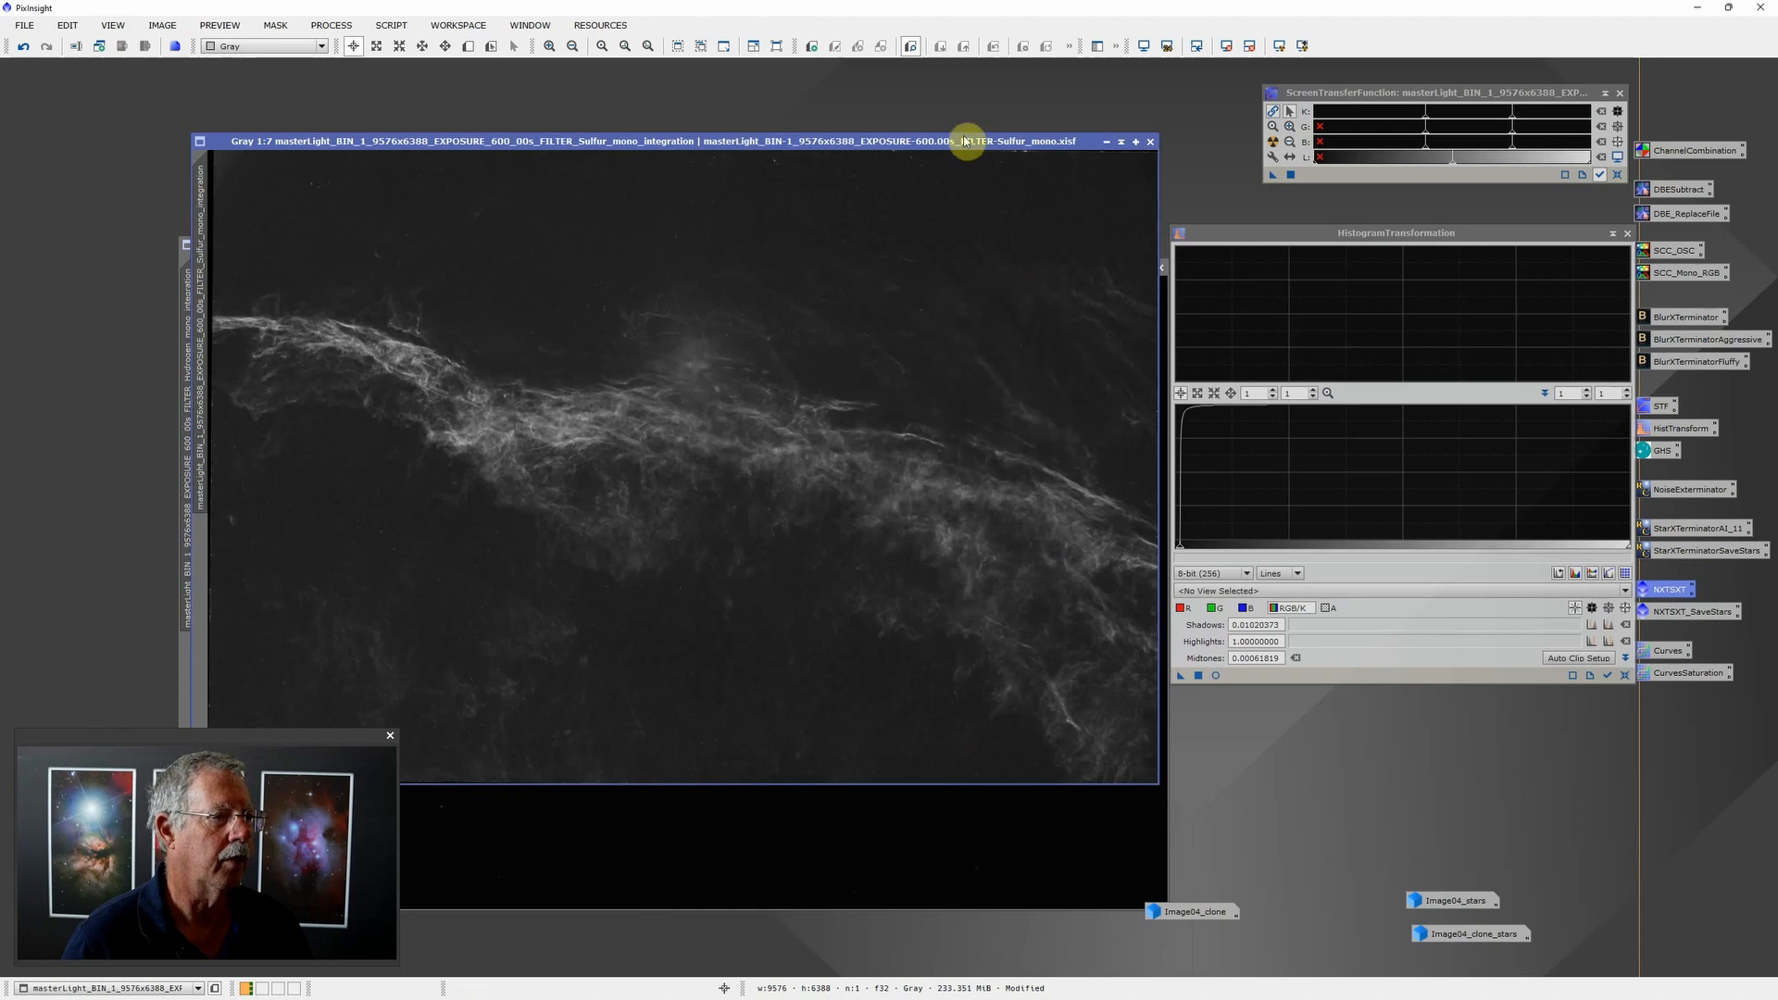
{"action": "left_click", "coordinate": [1109, 142]}
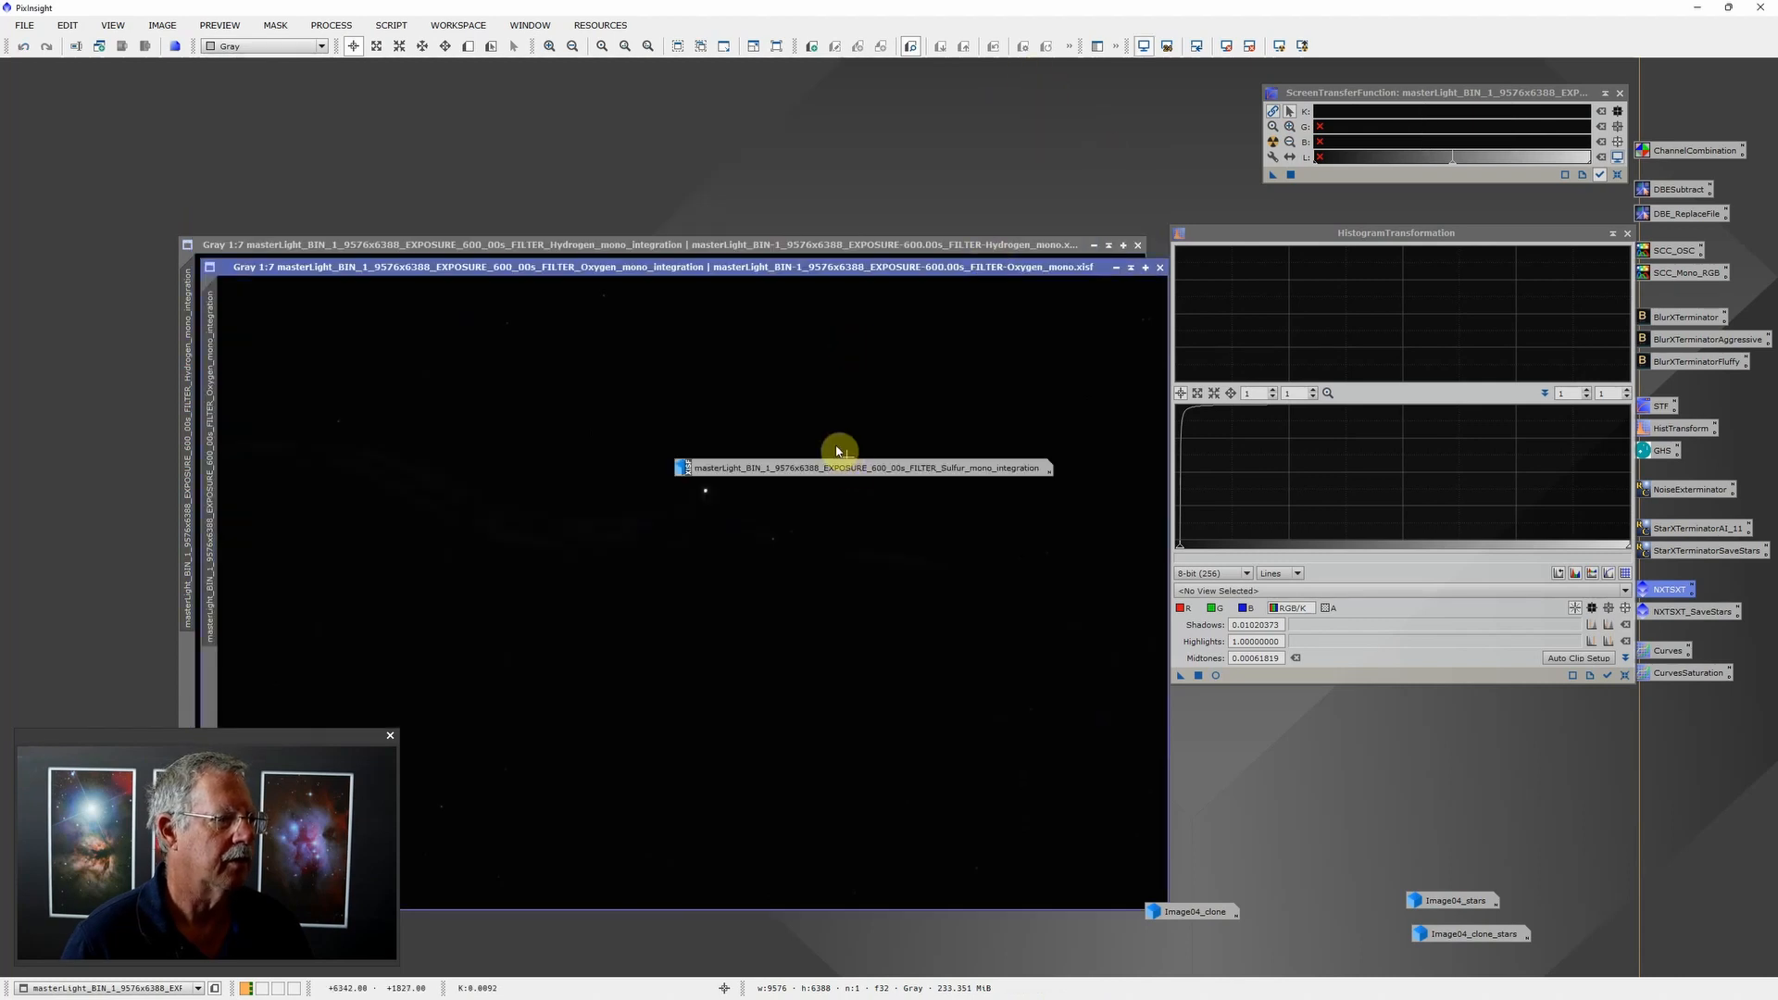
{"action": "left_click_drag", "start_coordinate": [842, 466], "coordinate": [653, 937]}
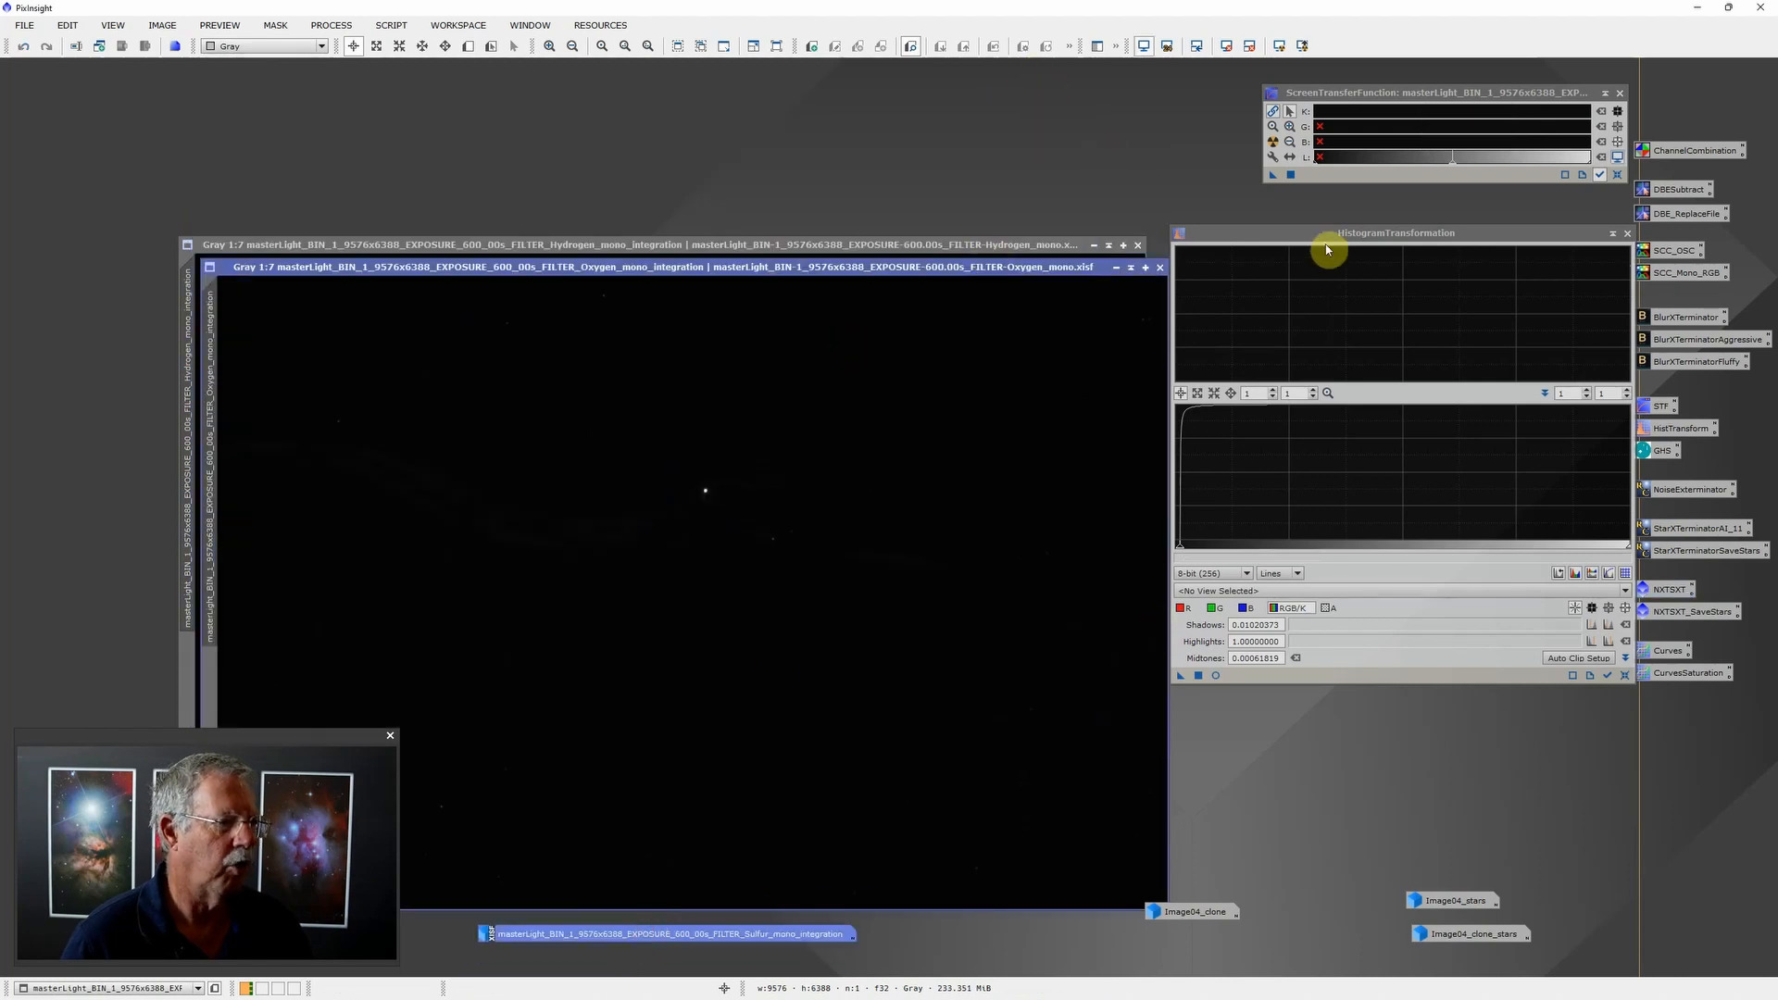
Step: Auto-stretch the oxygen master's display and sharpen the image with the saved BlurXTerminator process
{"action": "left_click", "coordinate": [1281, 47]}
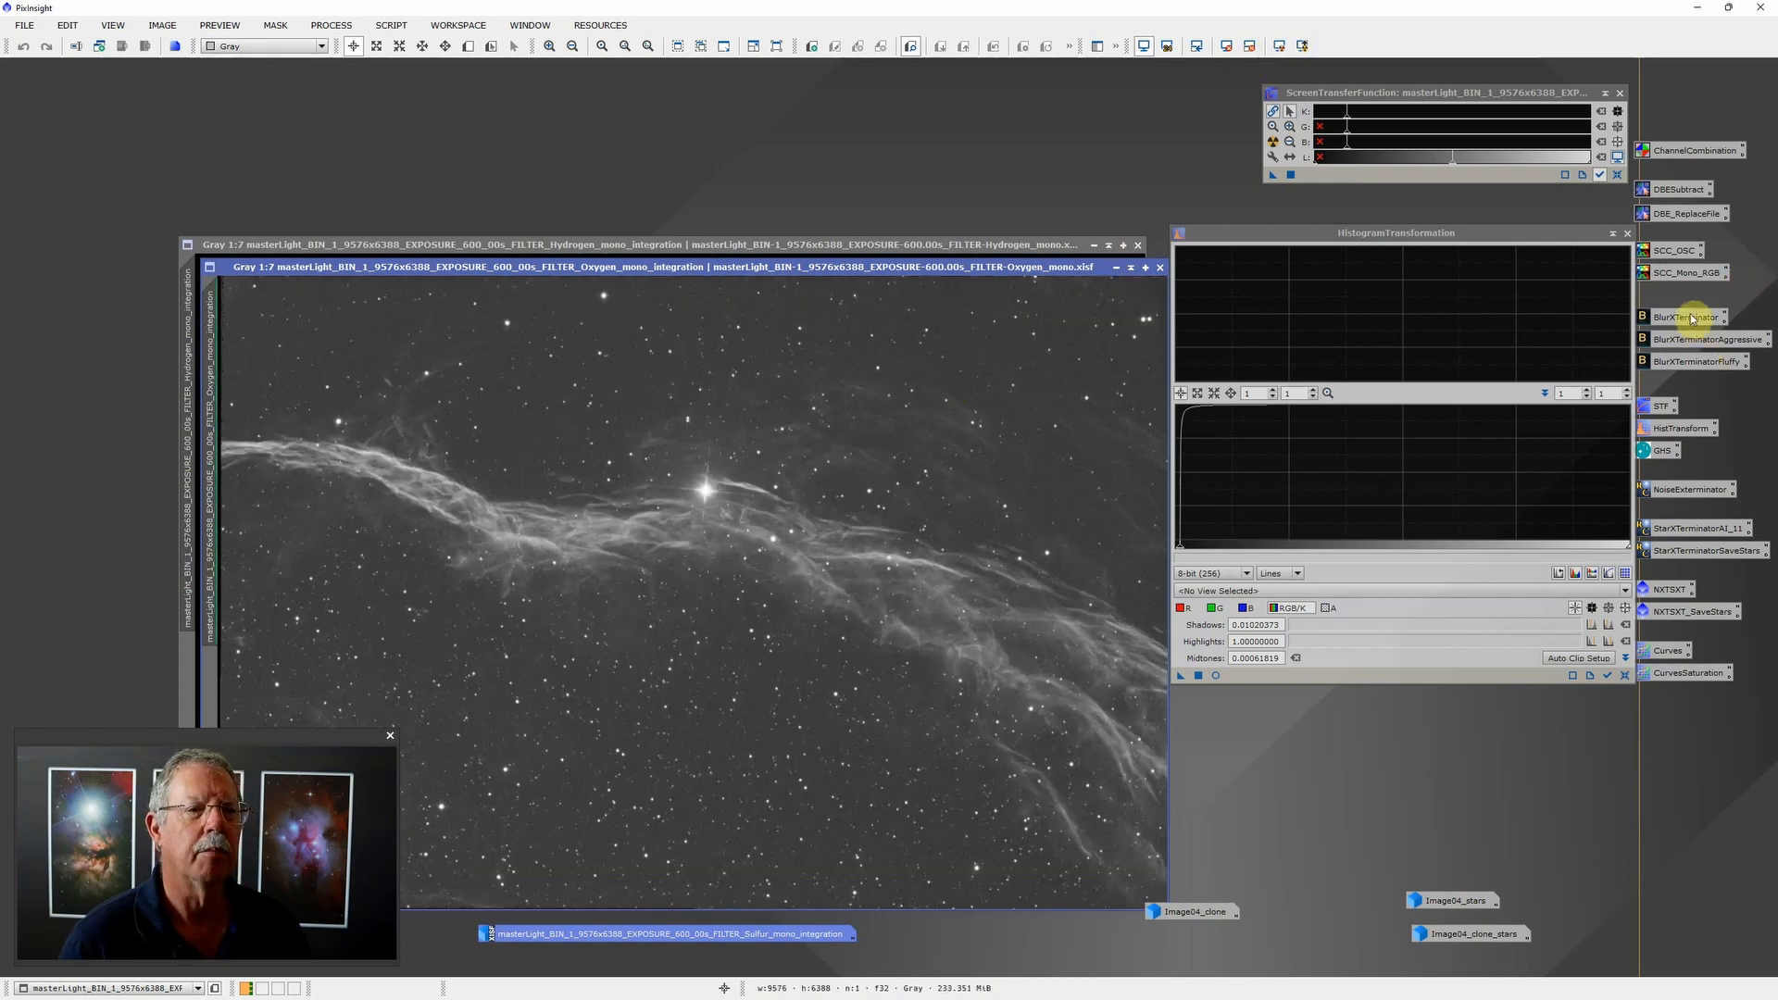
{"action": "left_click_drag", "start_coordinate": [1690, 319], "coordinate": [878, 539]}
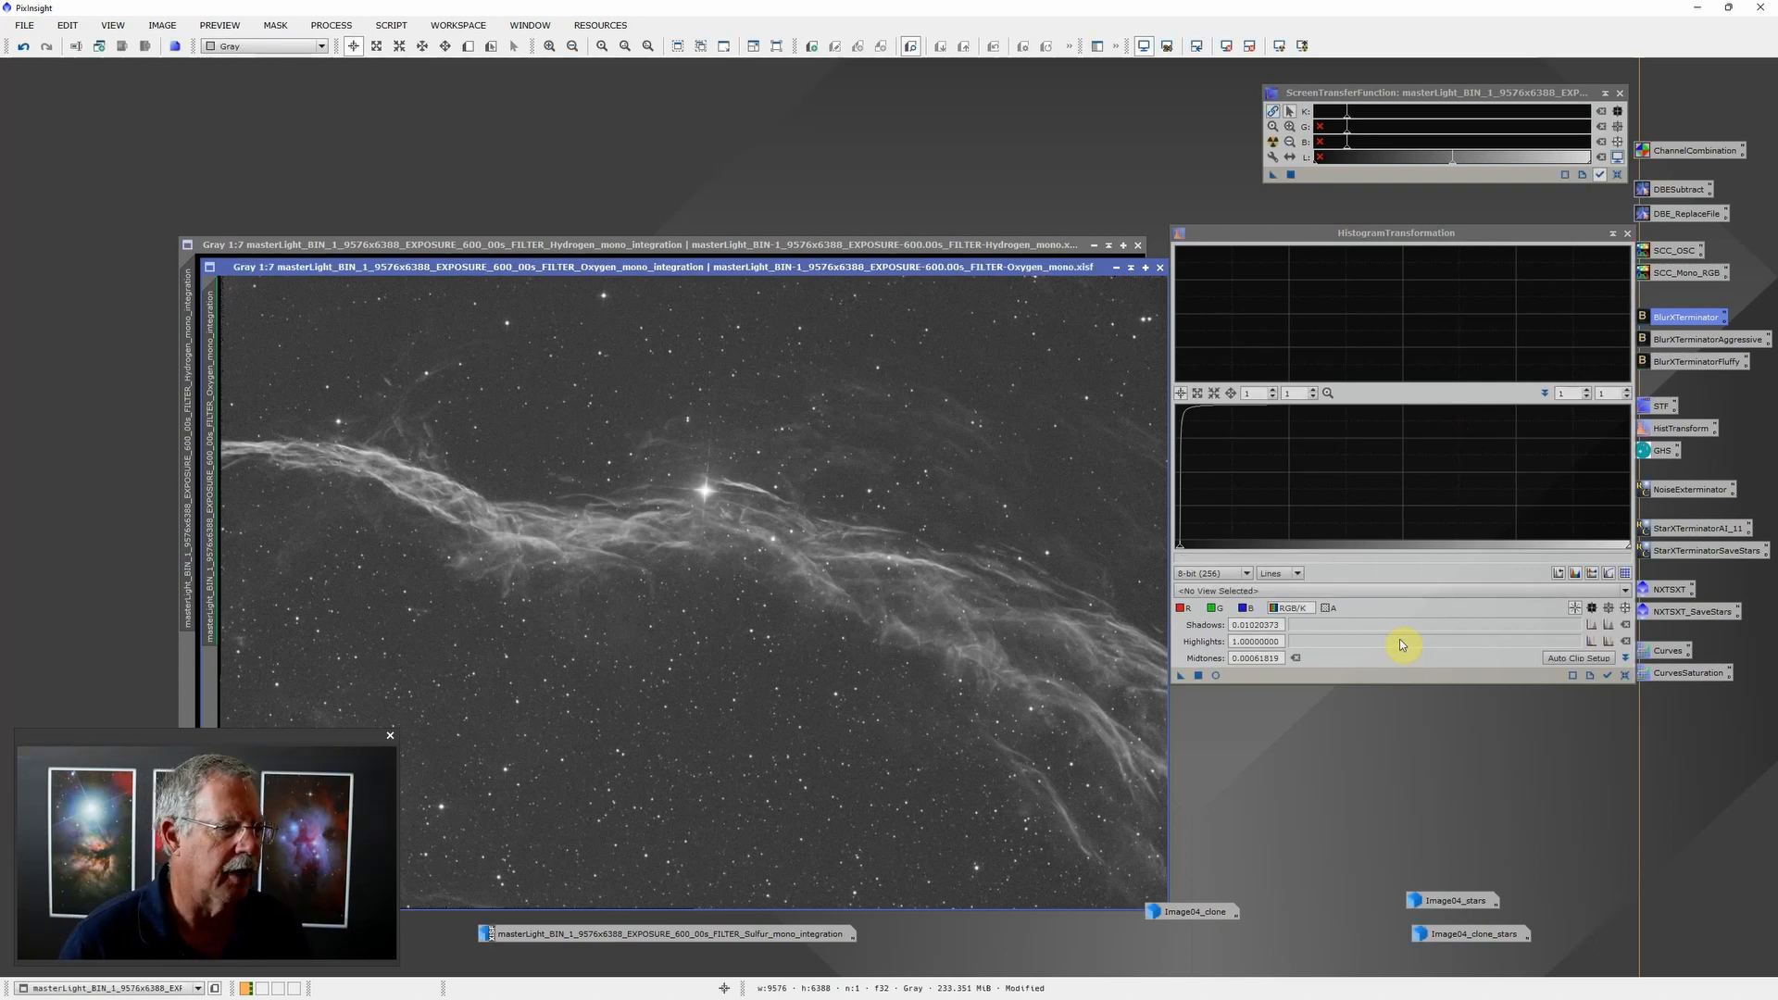
Step: Darken the oxygen master's auto-stretch, apply it permanently through HistogramTransformation with shadows 0.00903580 and midtones 0.00066191, and turn off its screen stretch
{"action": "left_click", "coordinate": [1274, 144]}
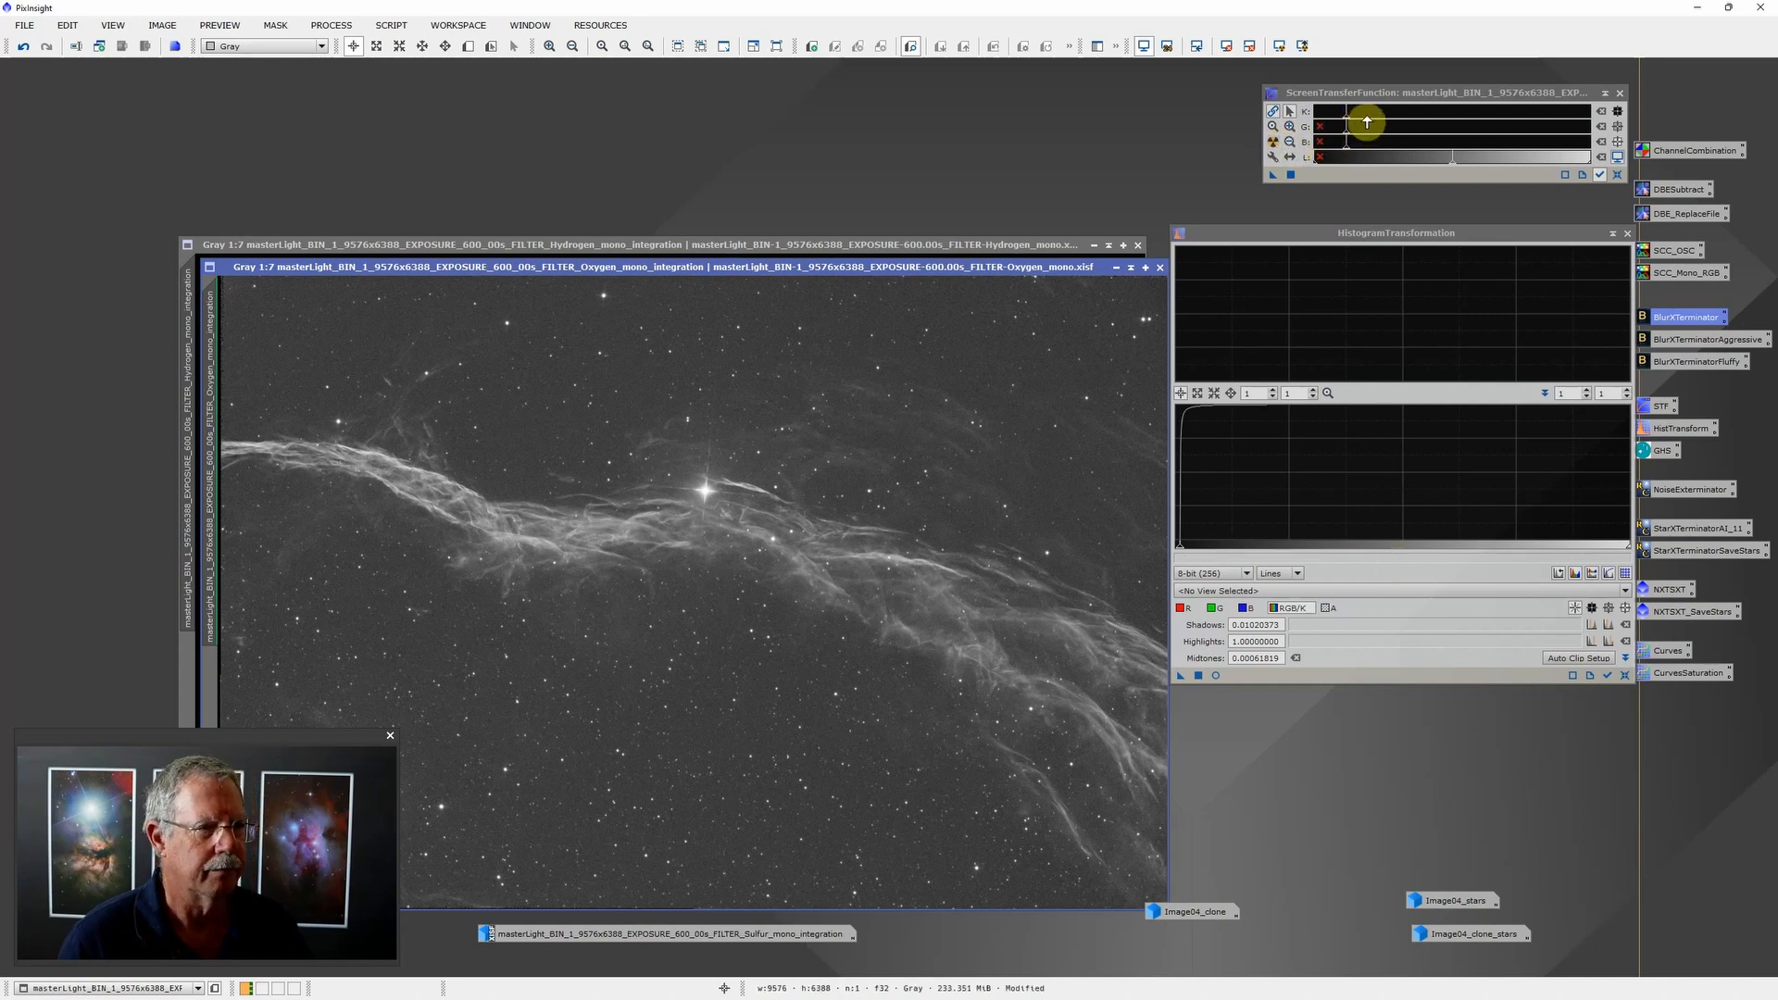
{"action": "left_click_drag", "start_coordinate": [1367, 121], "coordinate": [1456, 122]}
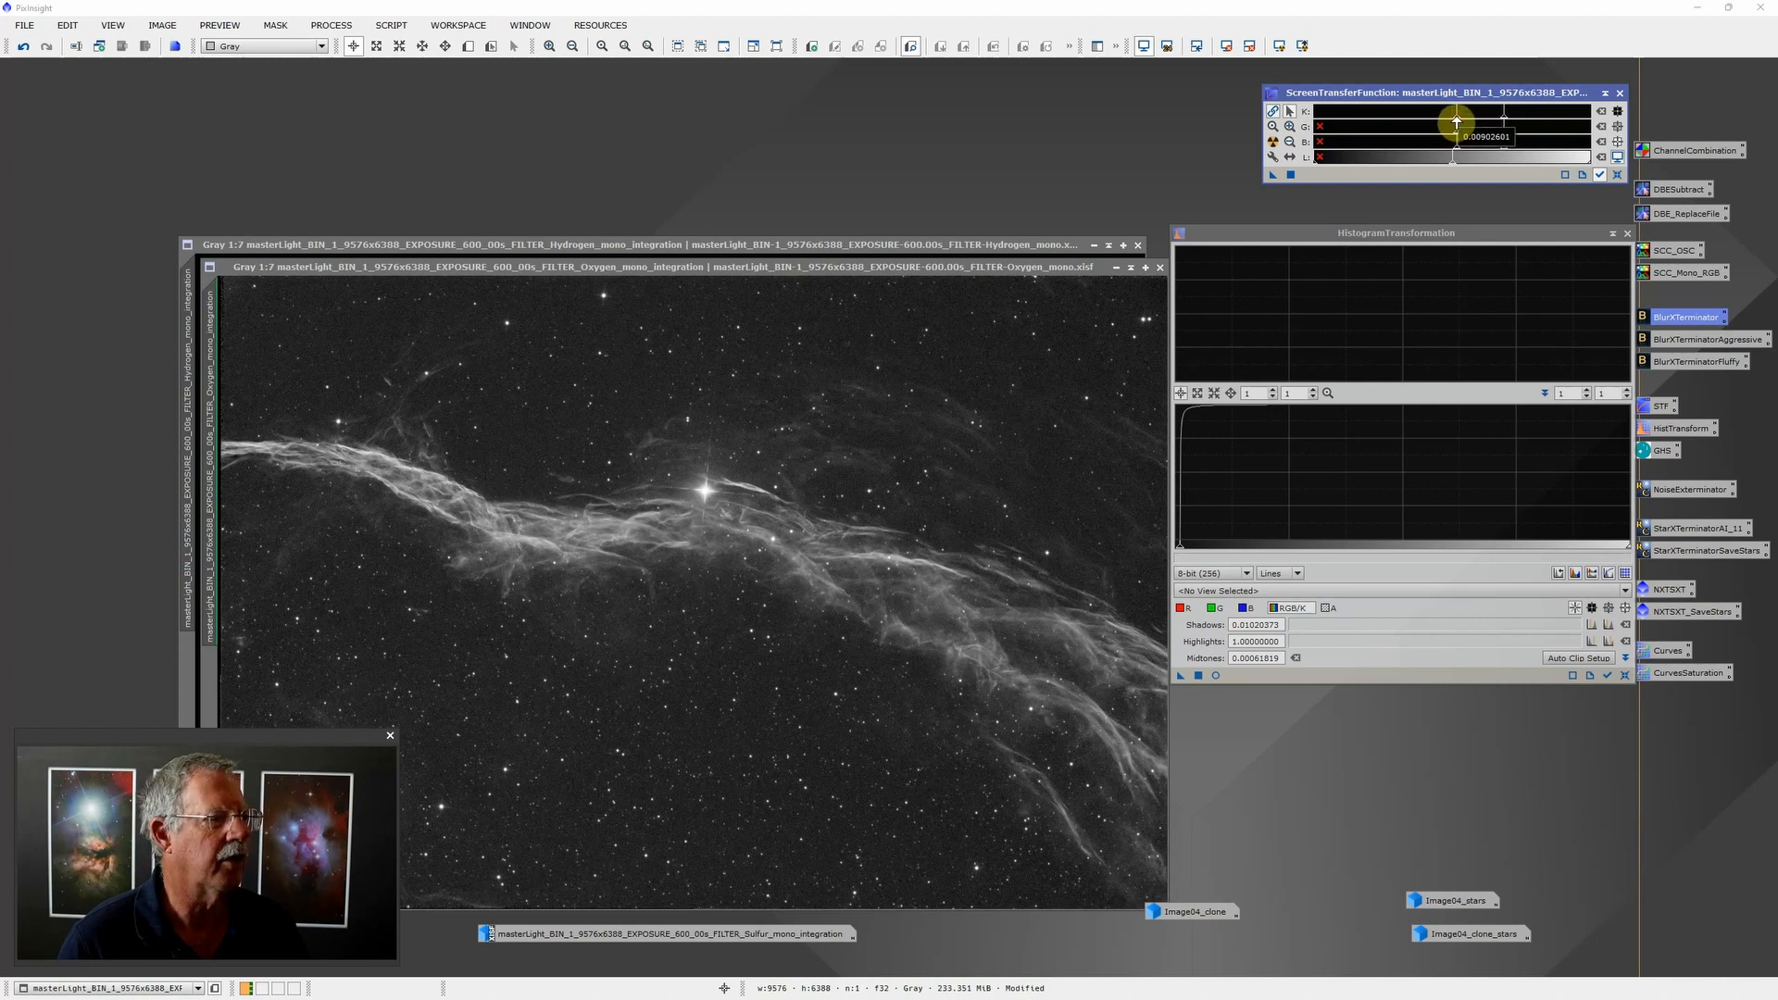
{"action": "left_click_drag", "start_coordinate": [1457, 122], "coordinate": [1502, 121]}
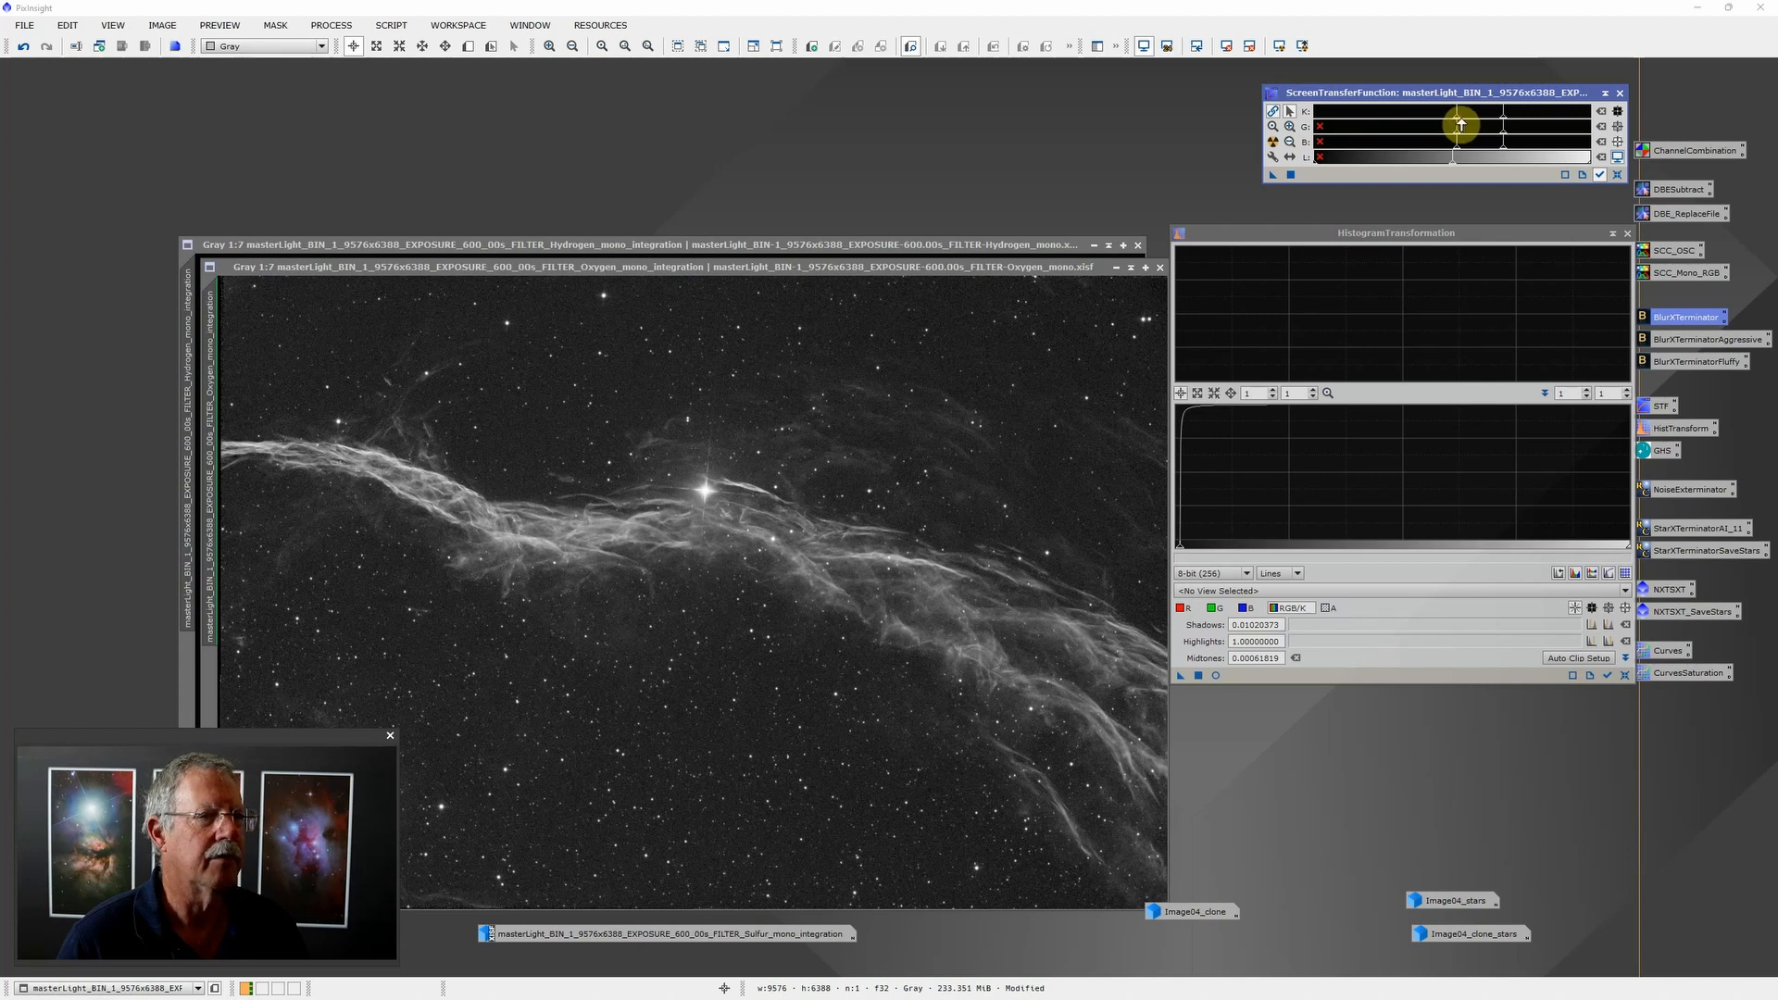
{"action": "left_click_drag", "start_coordinate": [1458, 120], "coordinate": [1457, 118]}
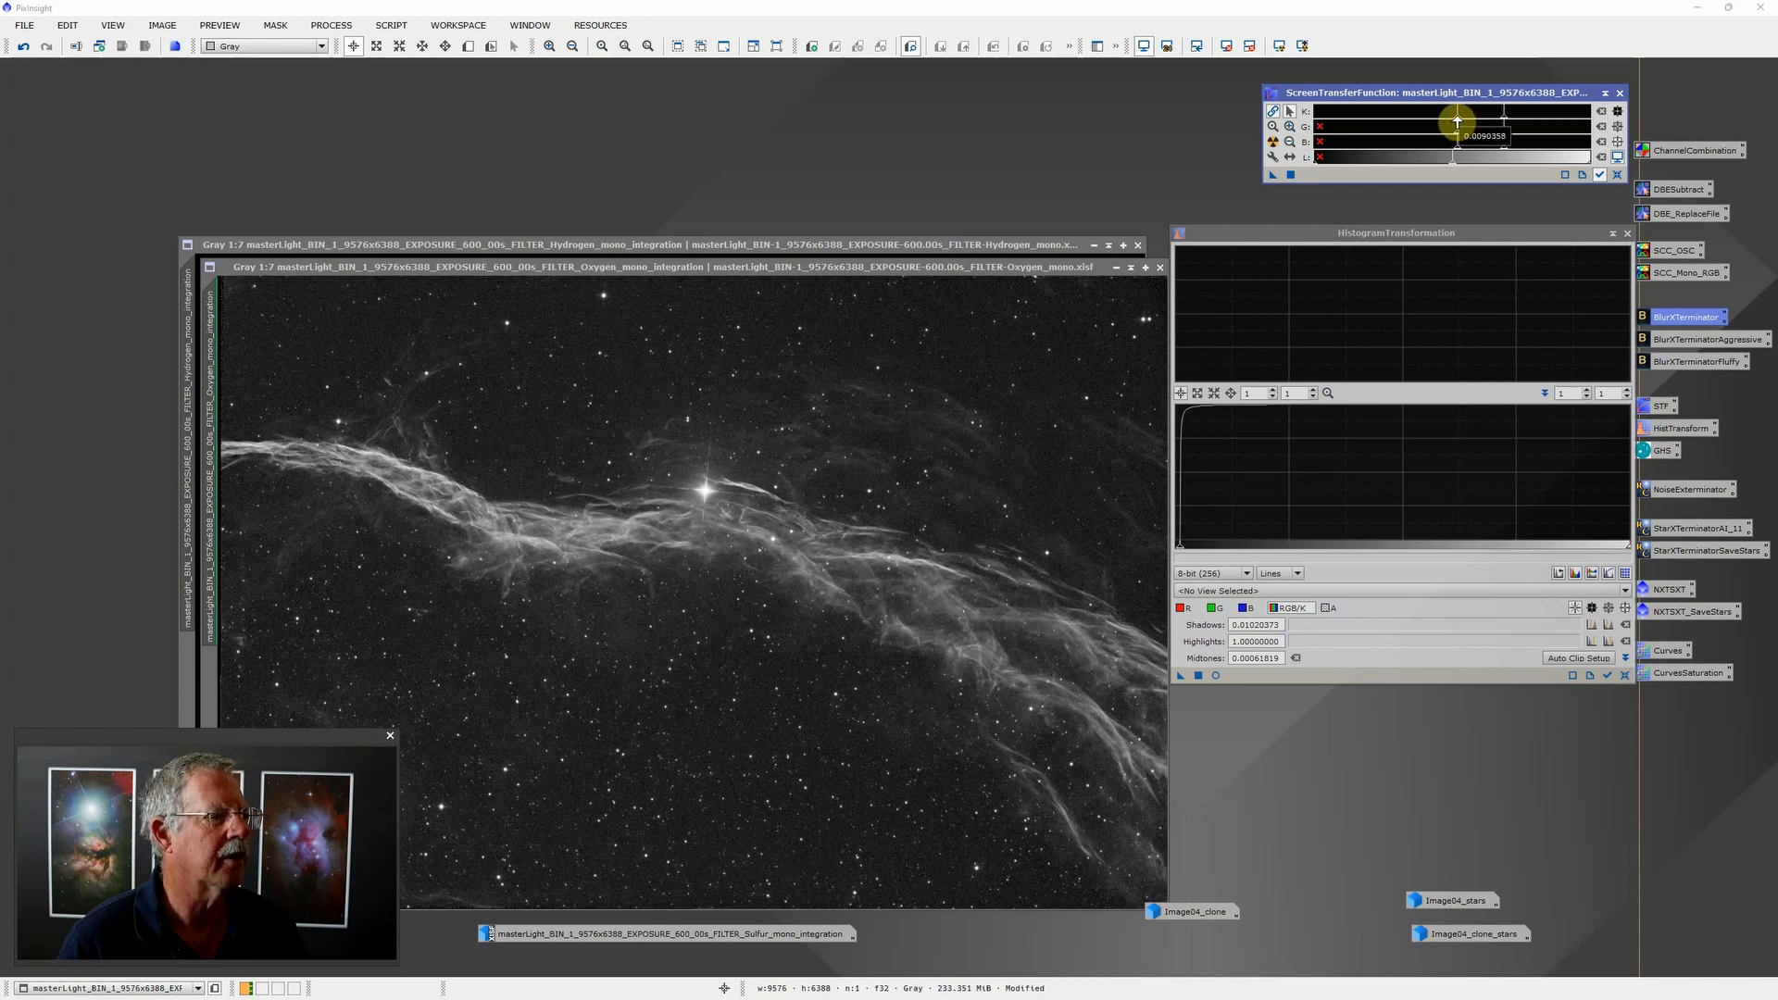
{"action": "left_click_drag", "start_coordinate": [1271, 175], "coordinate": [665, 567]}
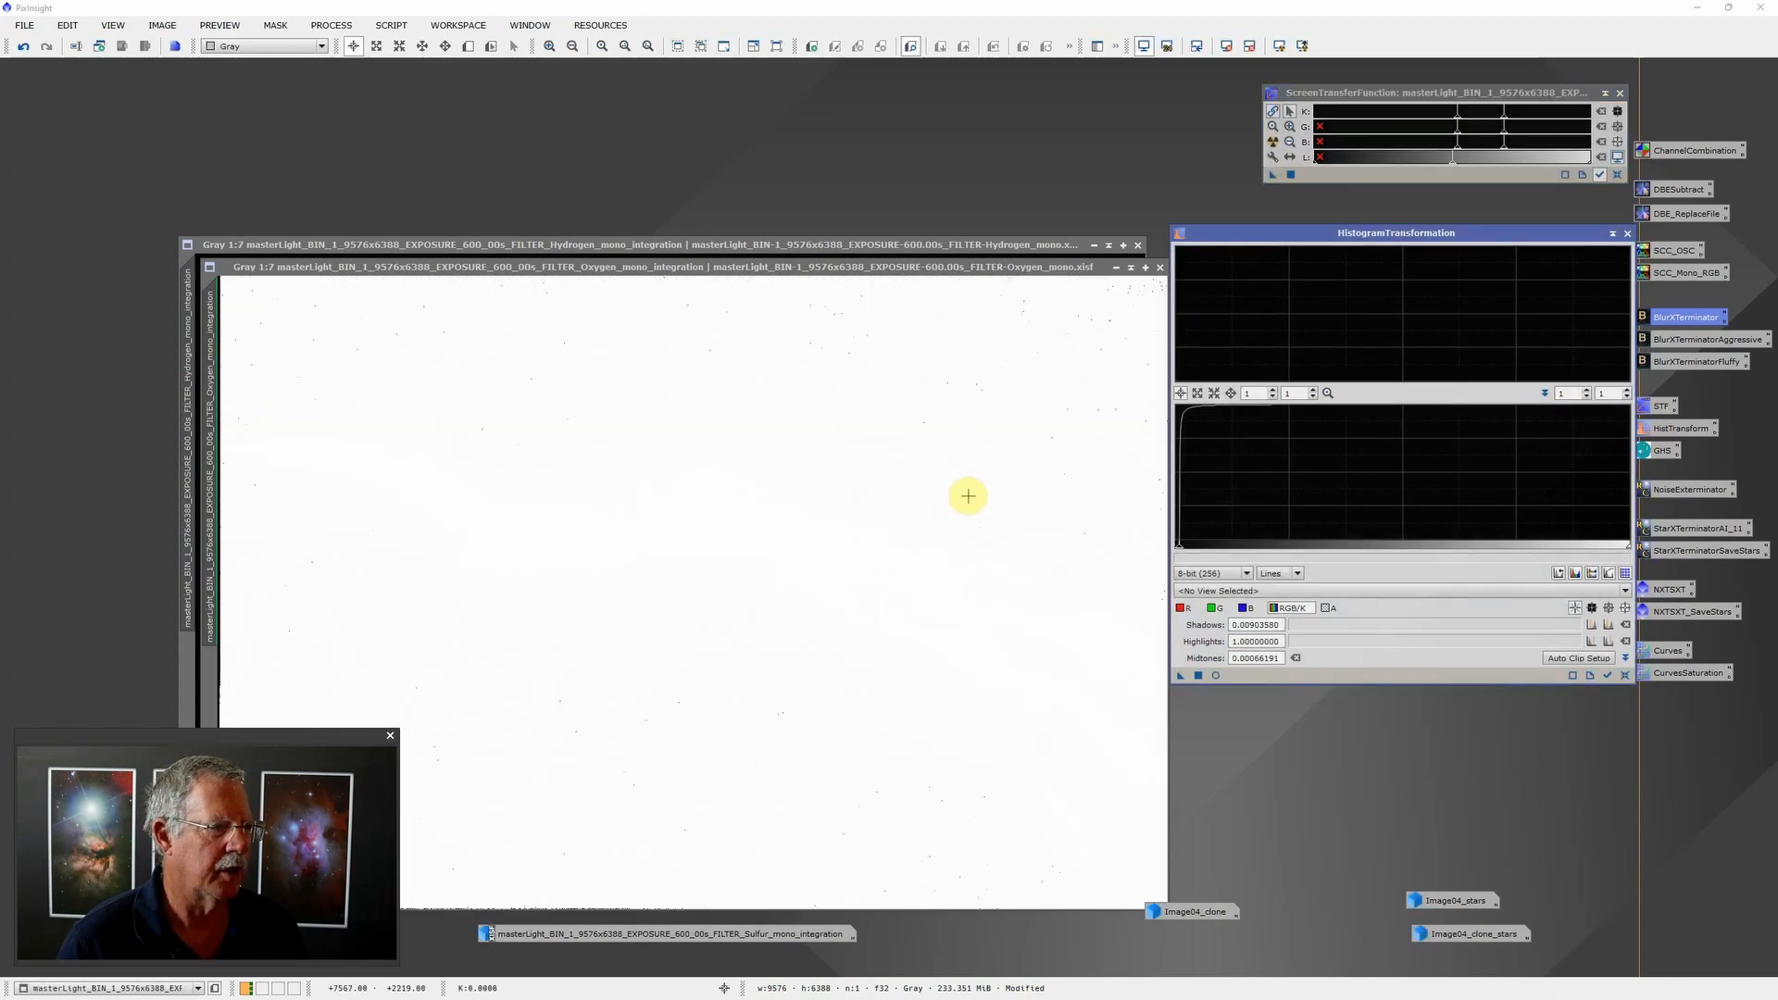
{"action": "left_click", "coordinate": [1141, 45]}
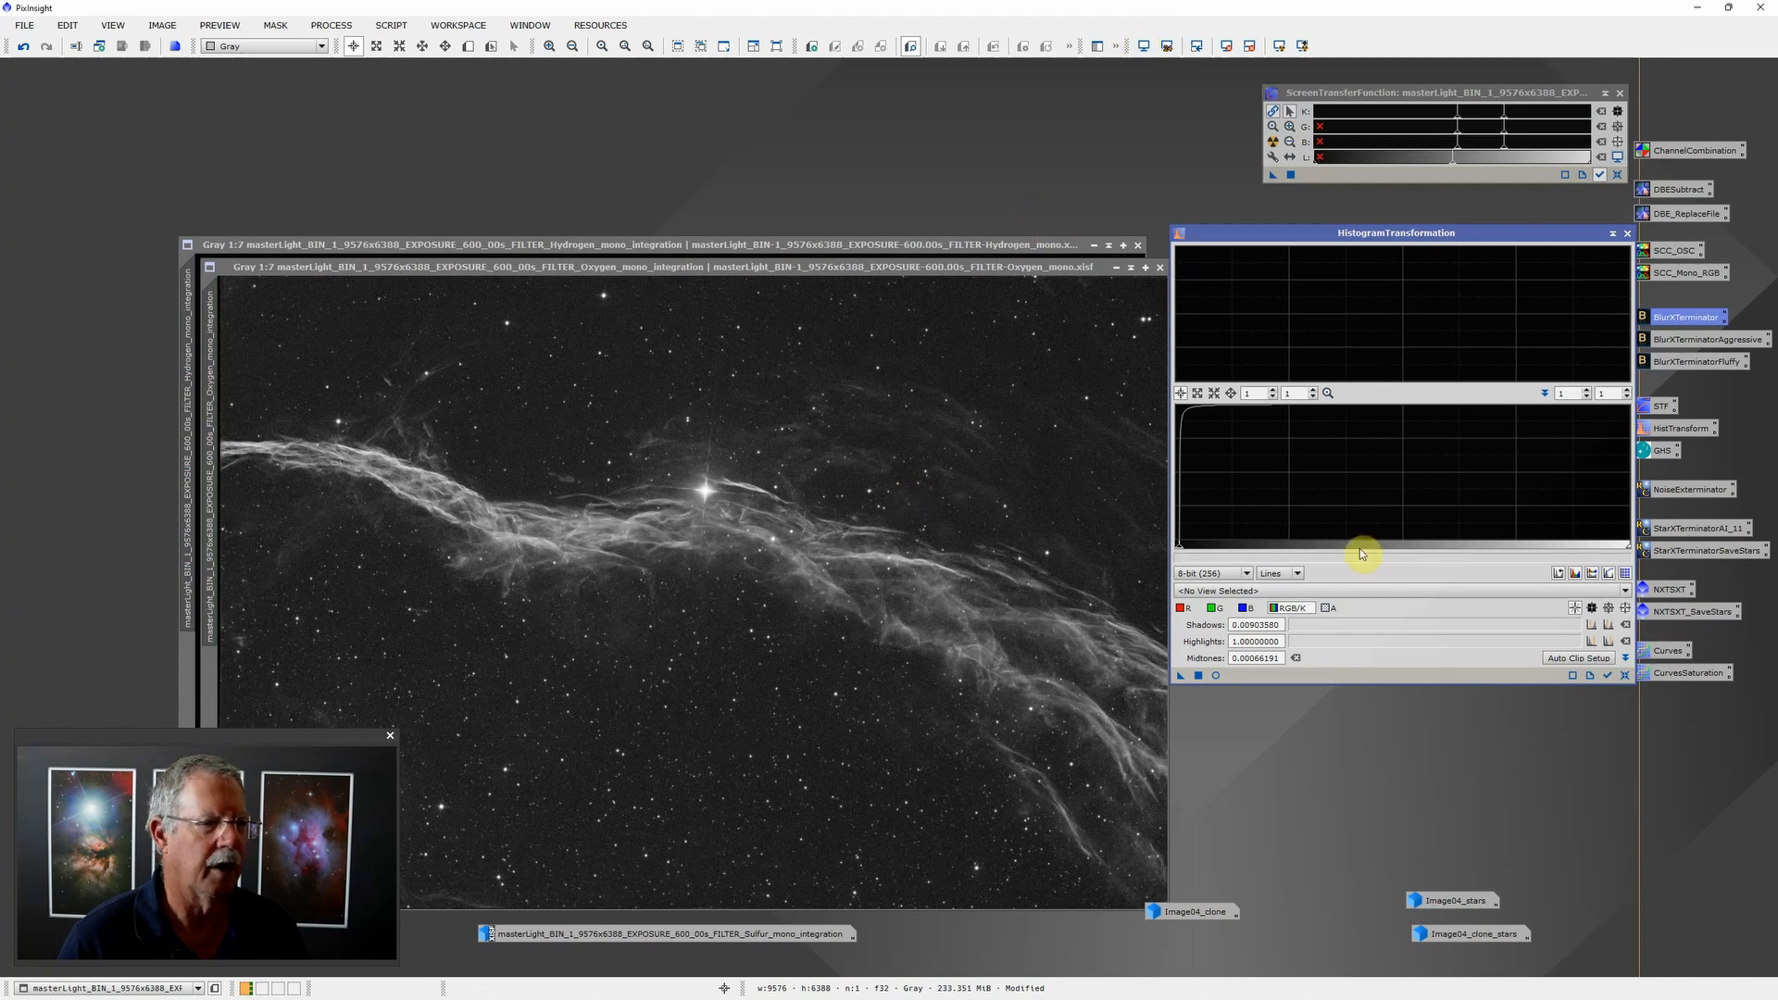
Step: Apply the saved NXTSXT process to the stretched oxygen master
{"action": "left_click_drag", "start_coordinate": [1672, 593], "coordinate": [846, 572]}
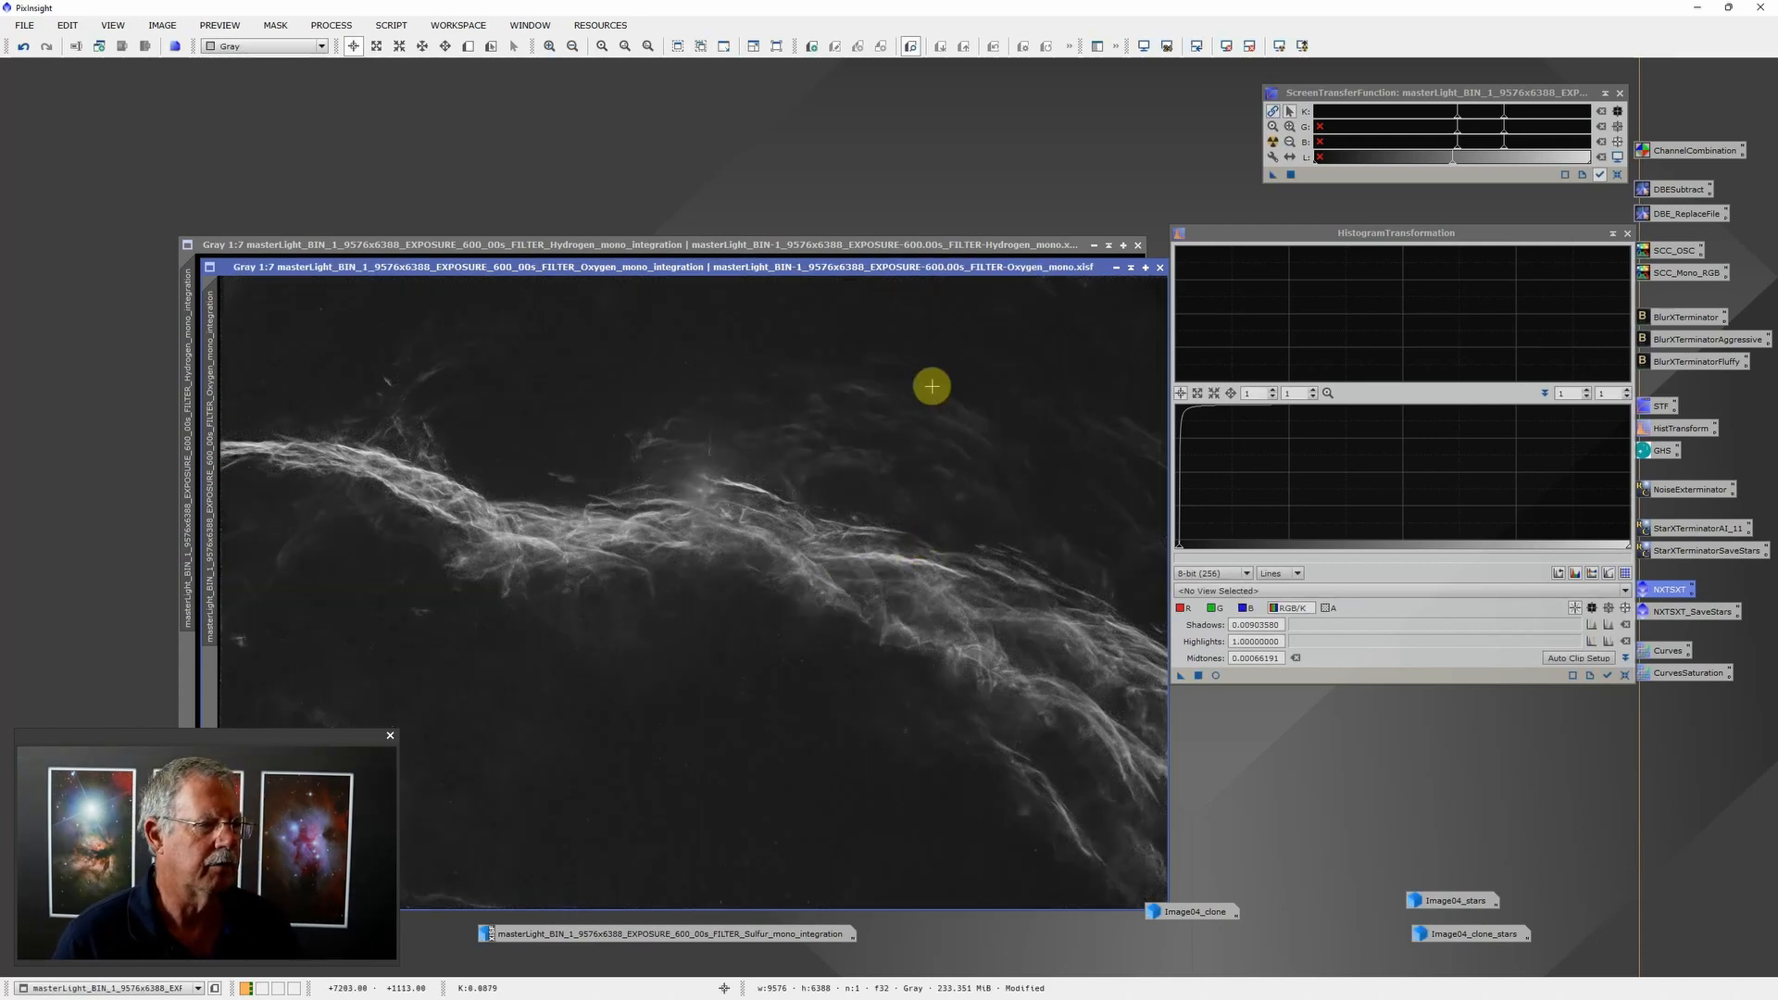
Step: Set up saving the oxygen master as a TIFF in the D:\Astro\NUC1 Data\Western Veil folder
{"action": "left_click", "coordinate": [24, 25]}
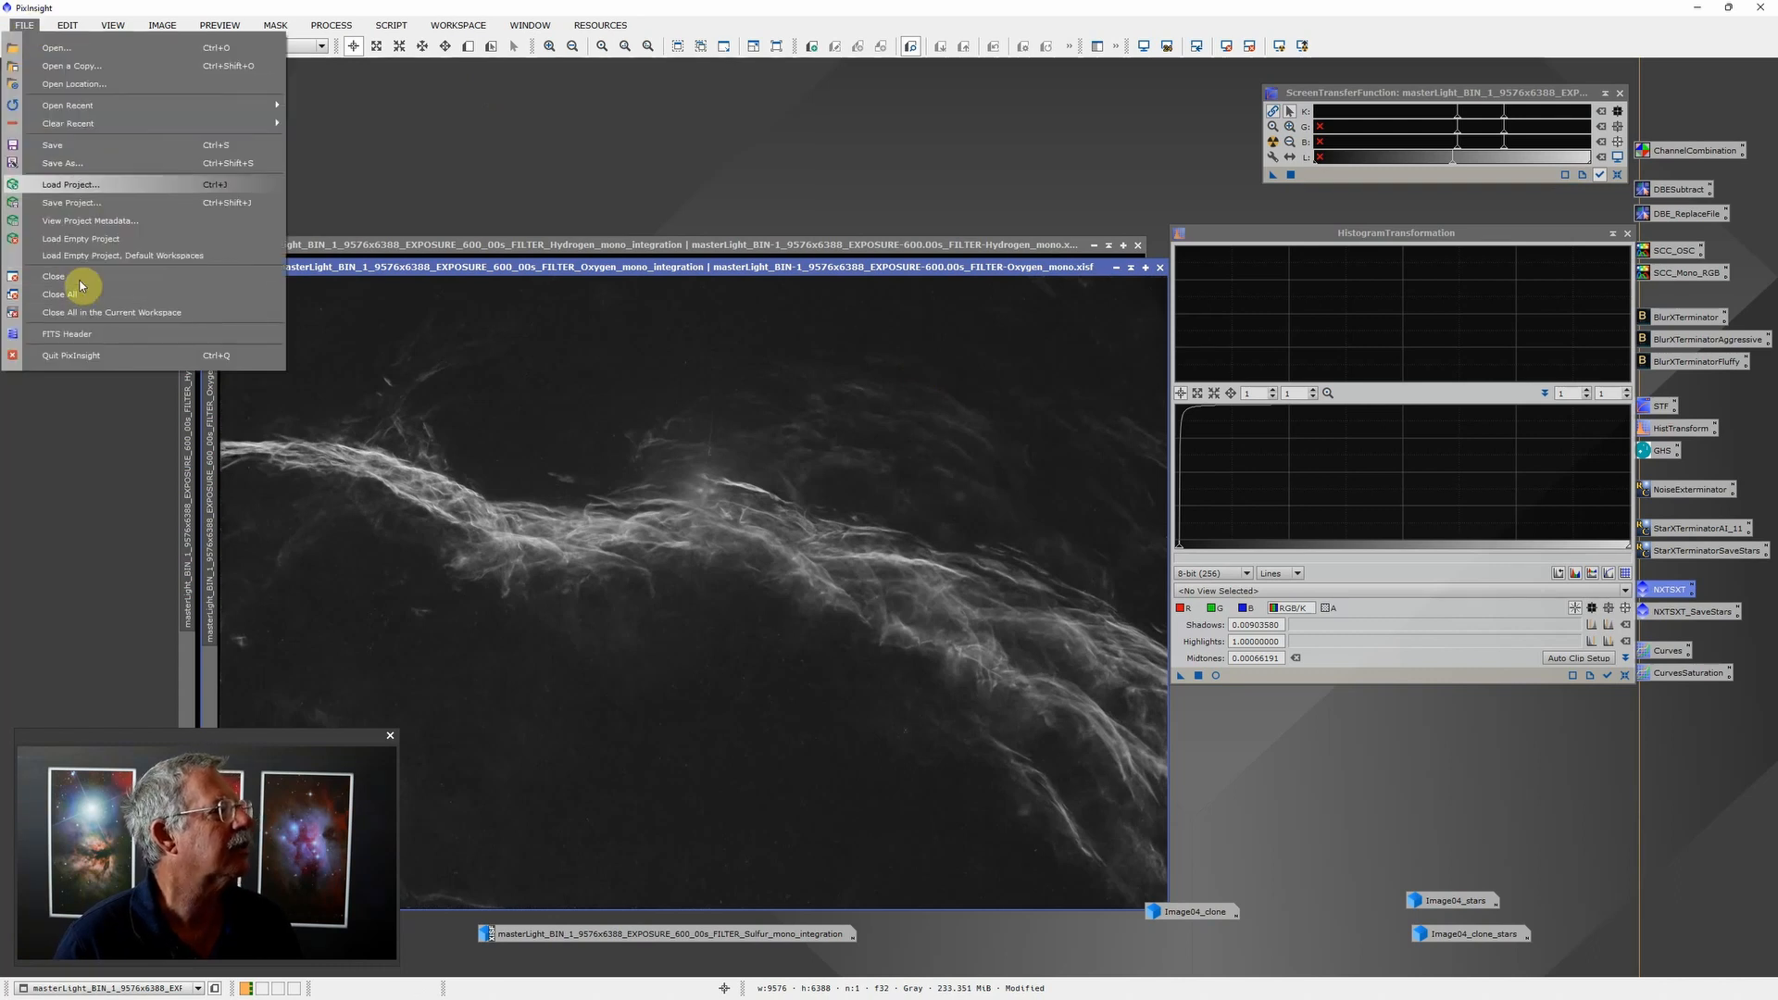
{"action": "left_click", "coordinate": [90, 170]}
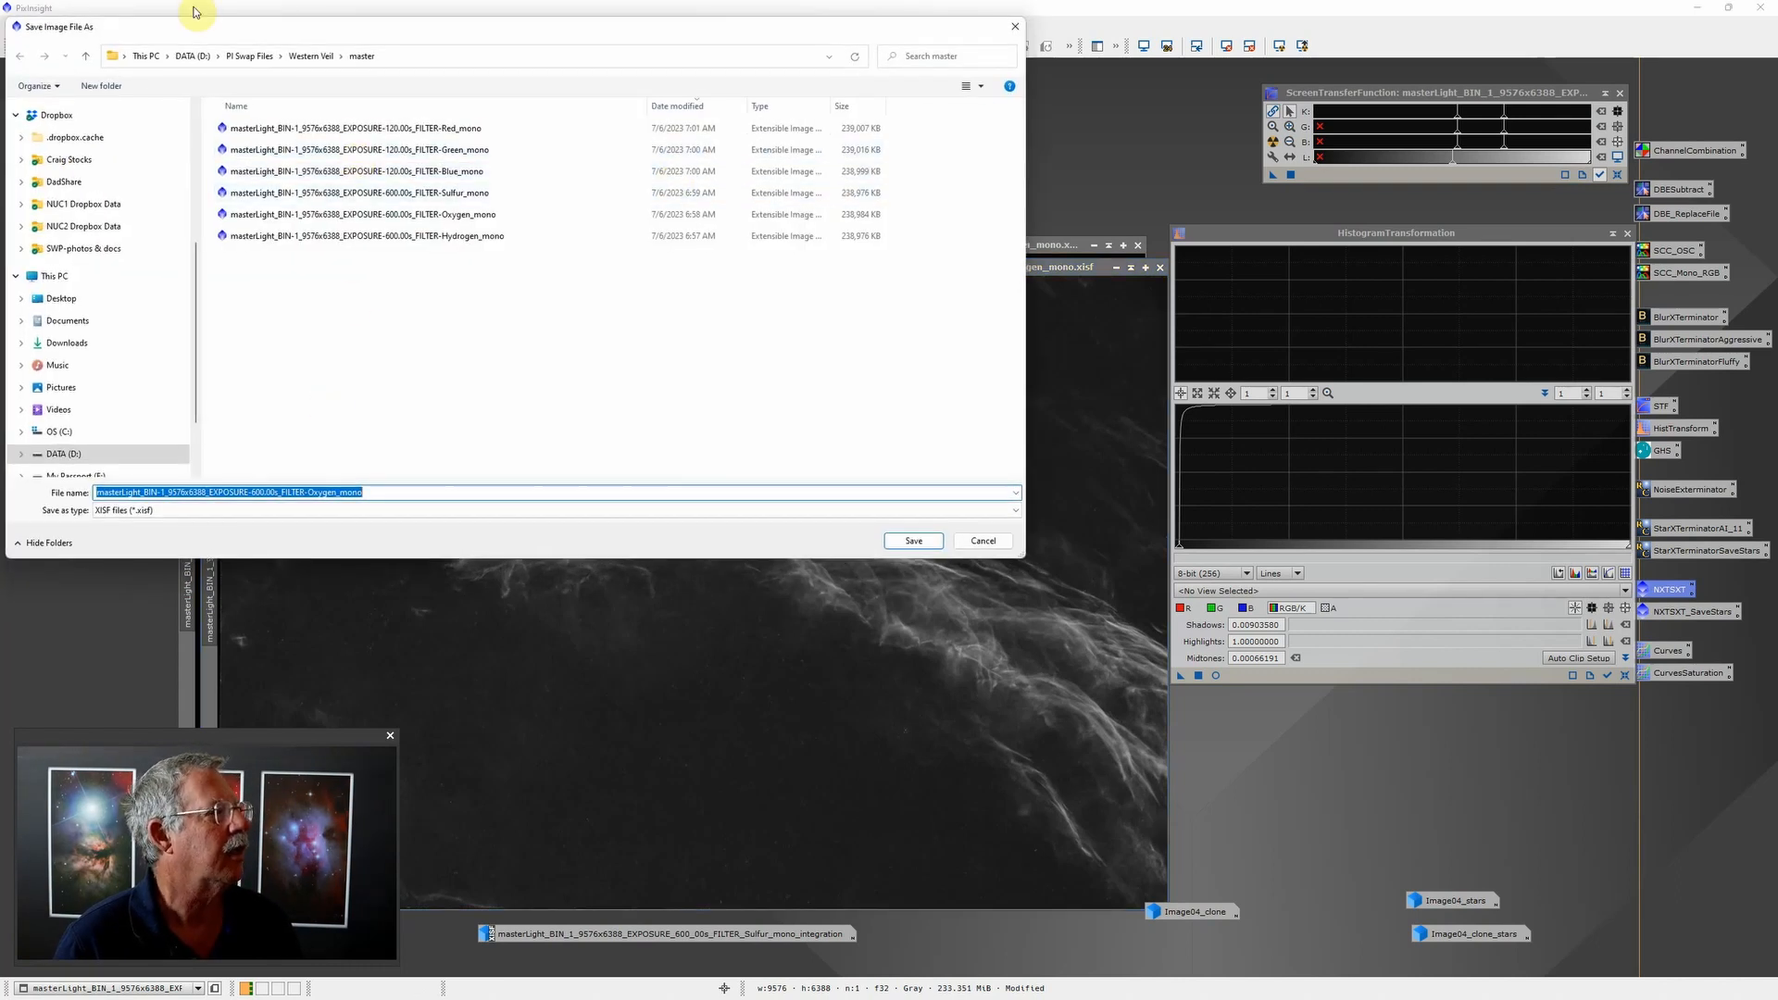
{"action": "left_click", "coordinate": [193, 55]}
{"action": "double_click", "coordinate": [247, 128]}
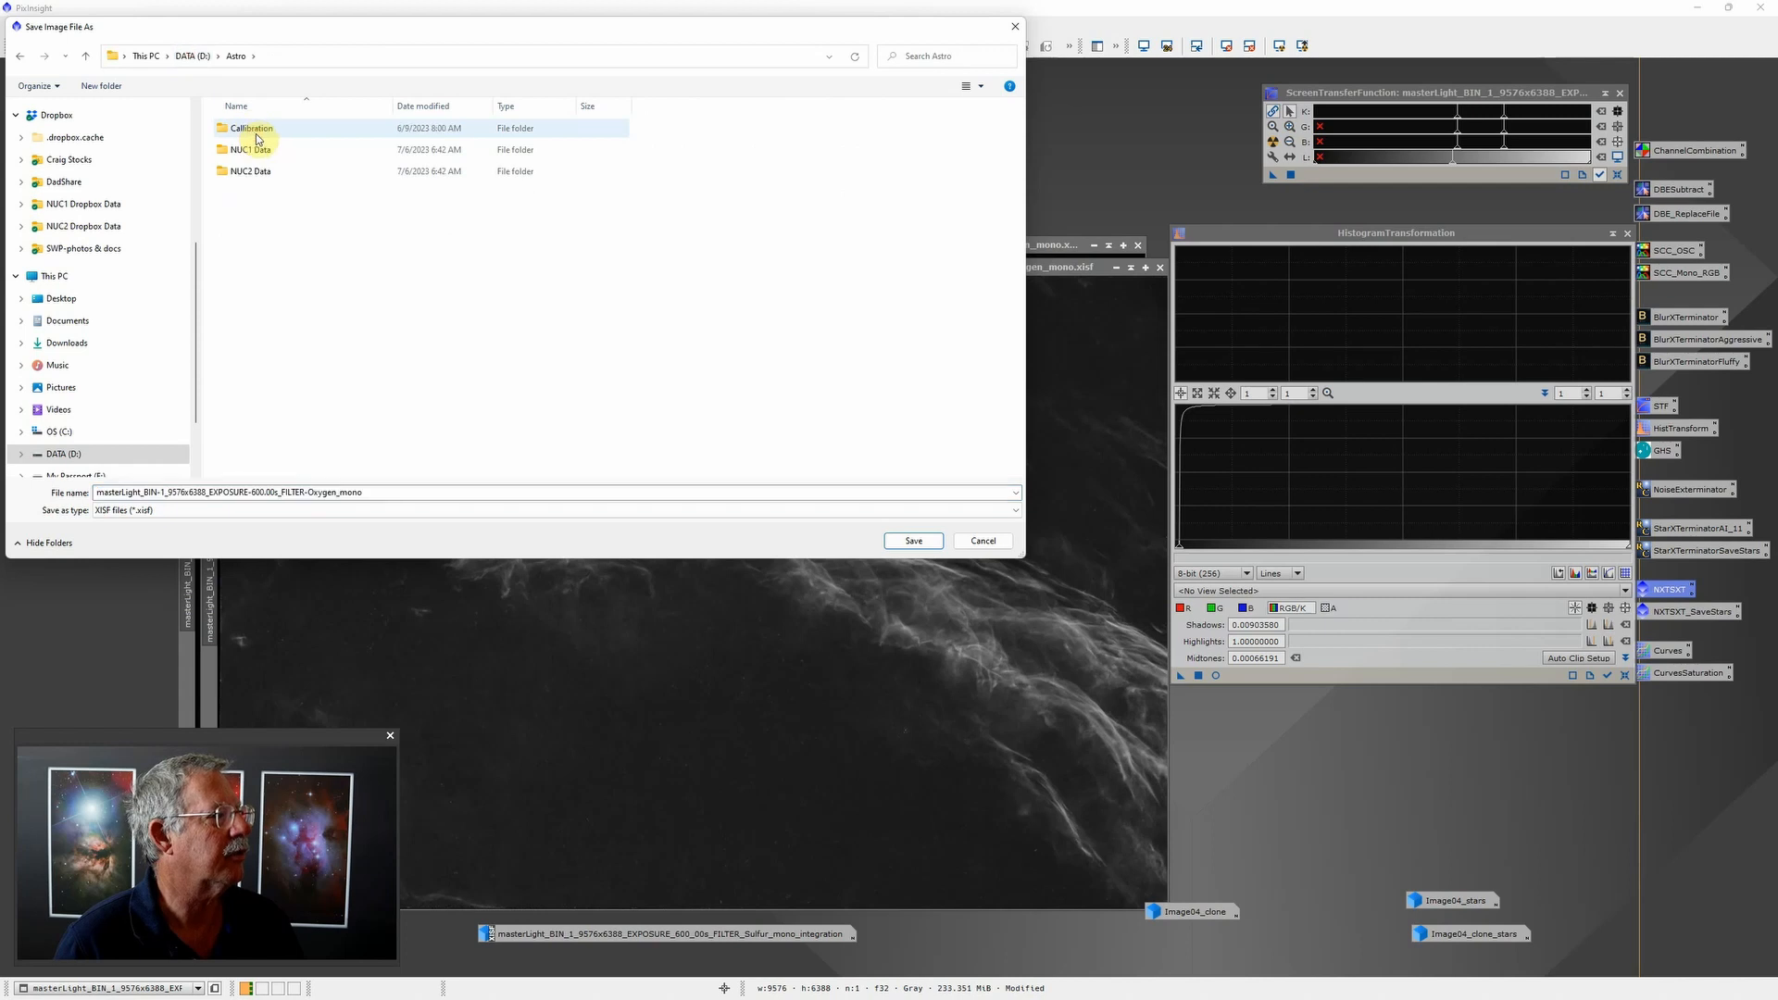
{"action": "double_click", "coordinate": [246, 151]}
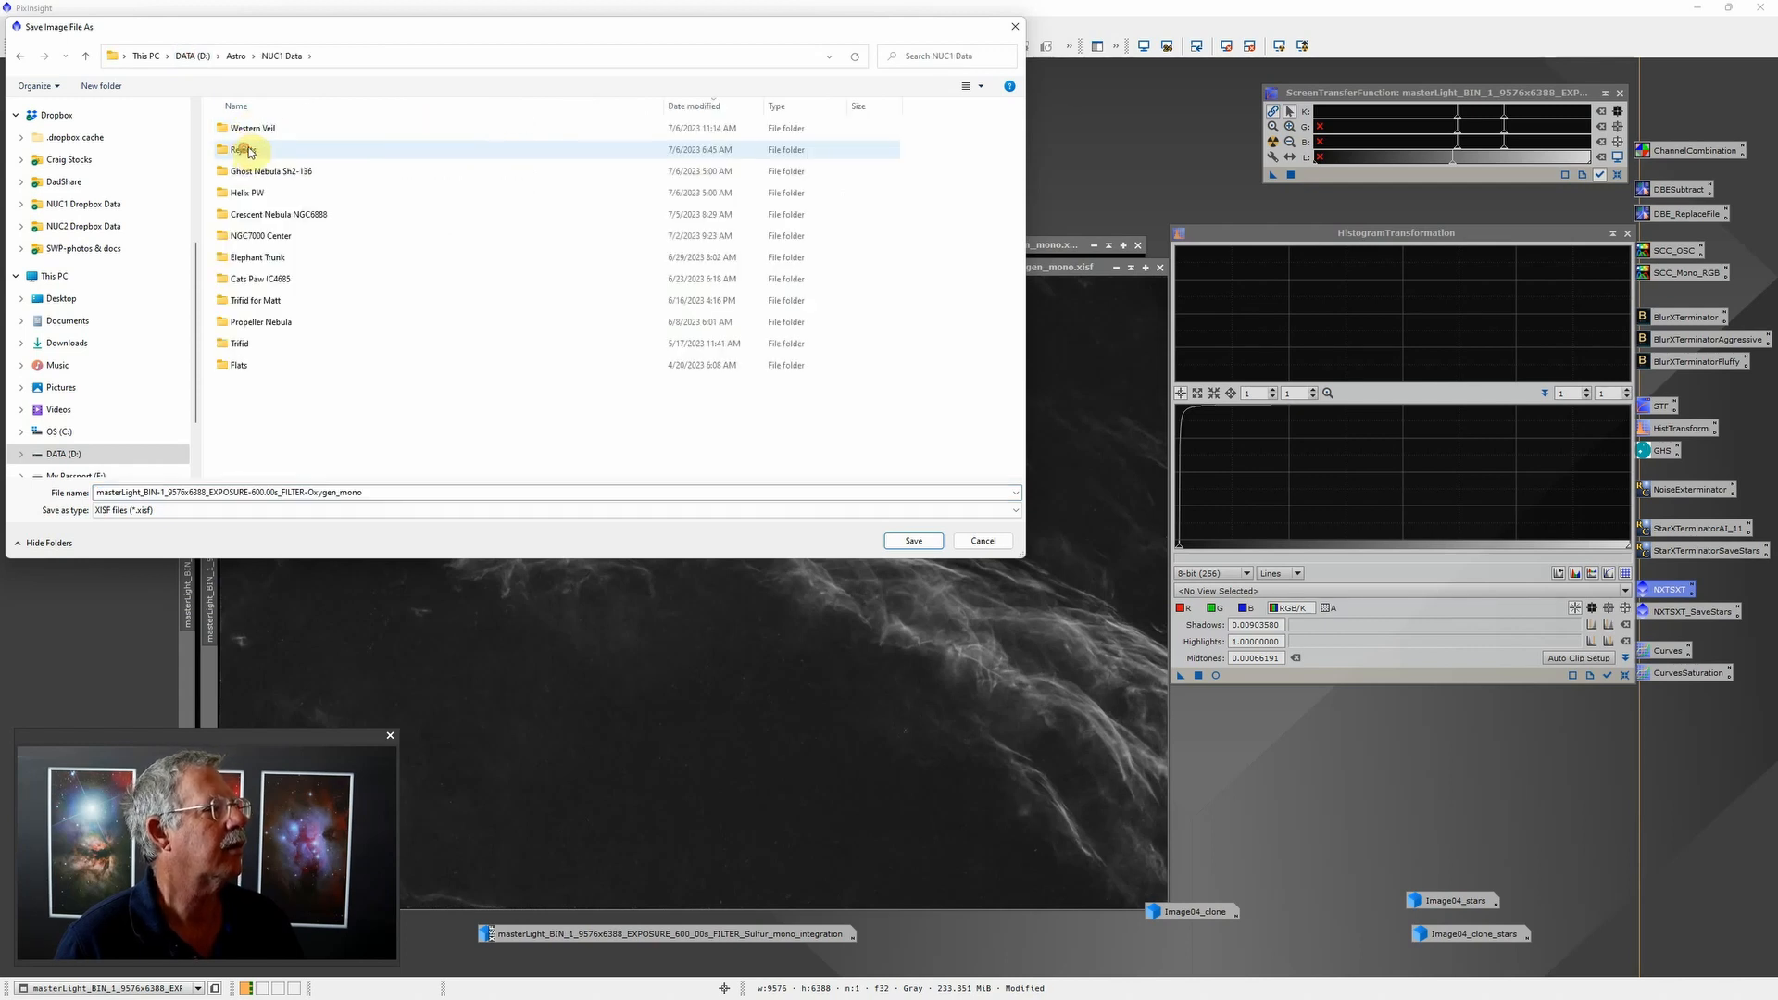
{"action": "double_click", "coordinate": [260, 133]}
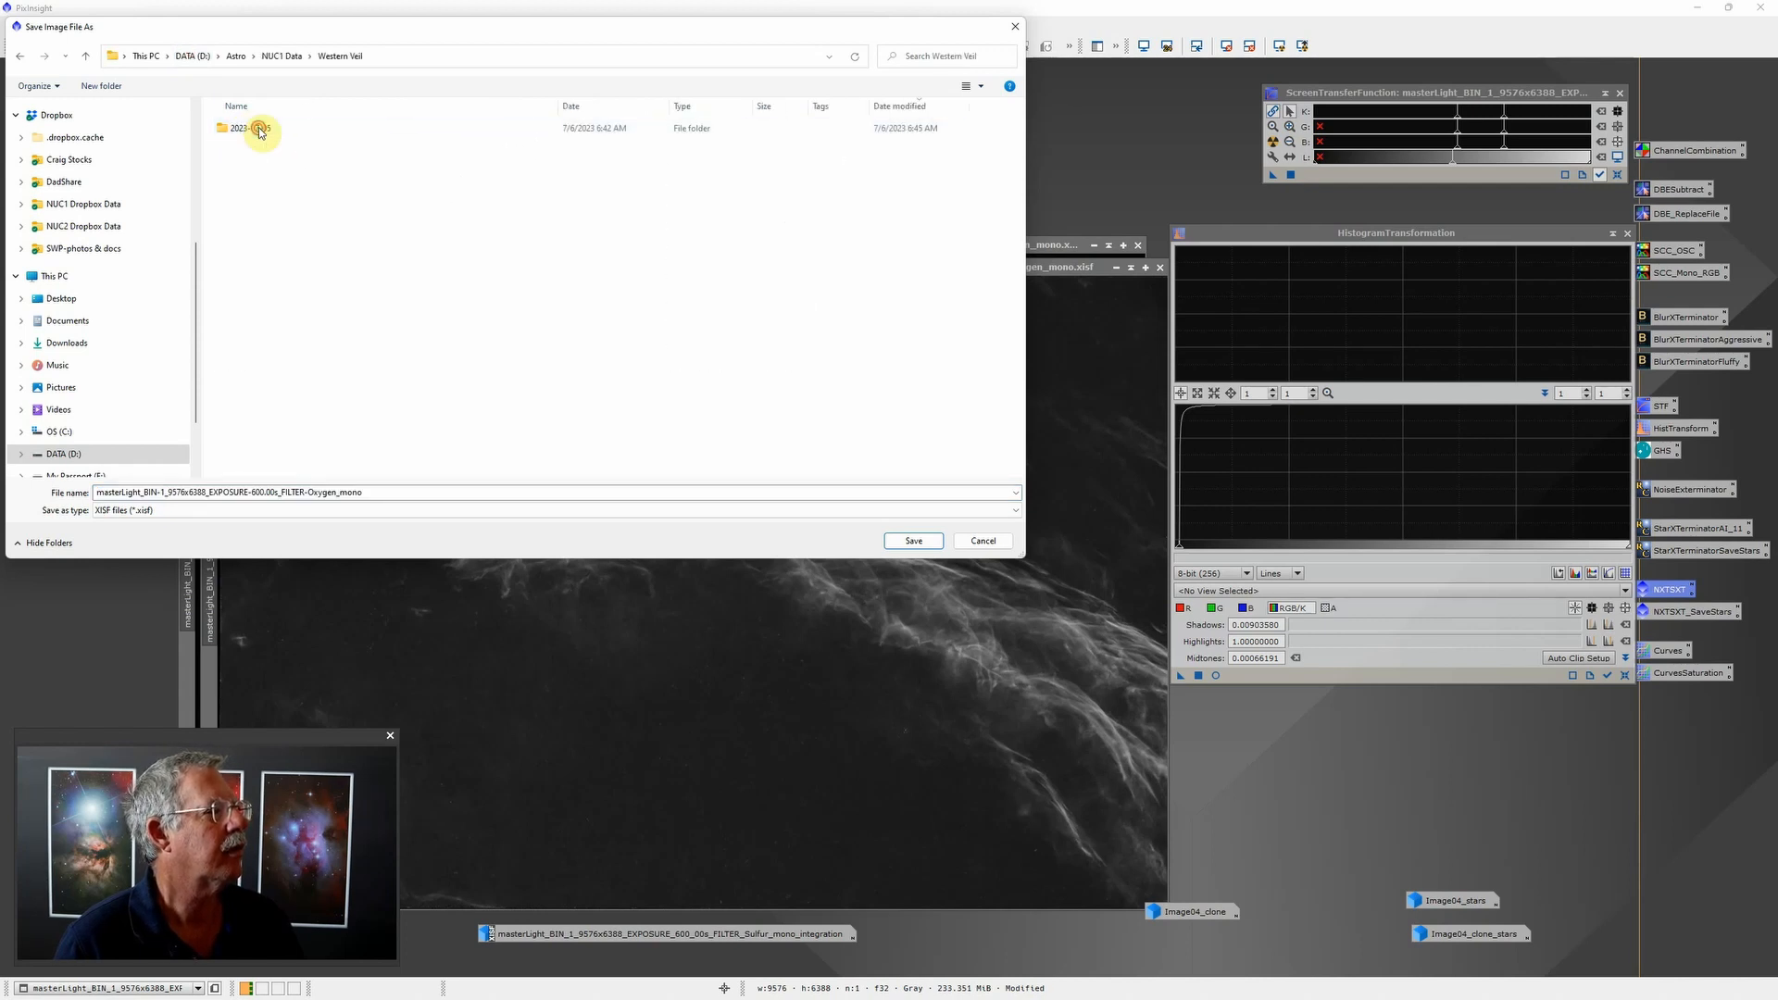
{"action": "left_click", "coordinate": [178, 513]}
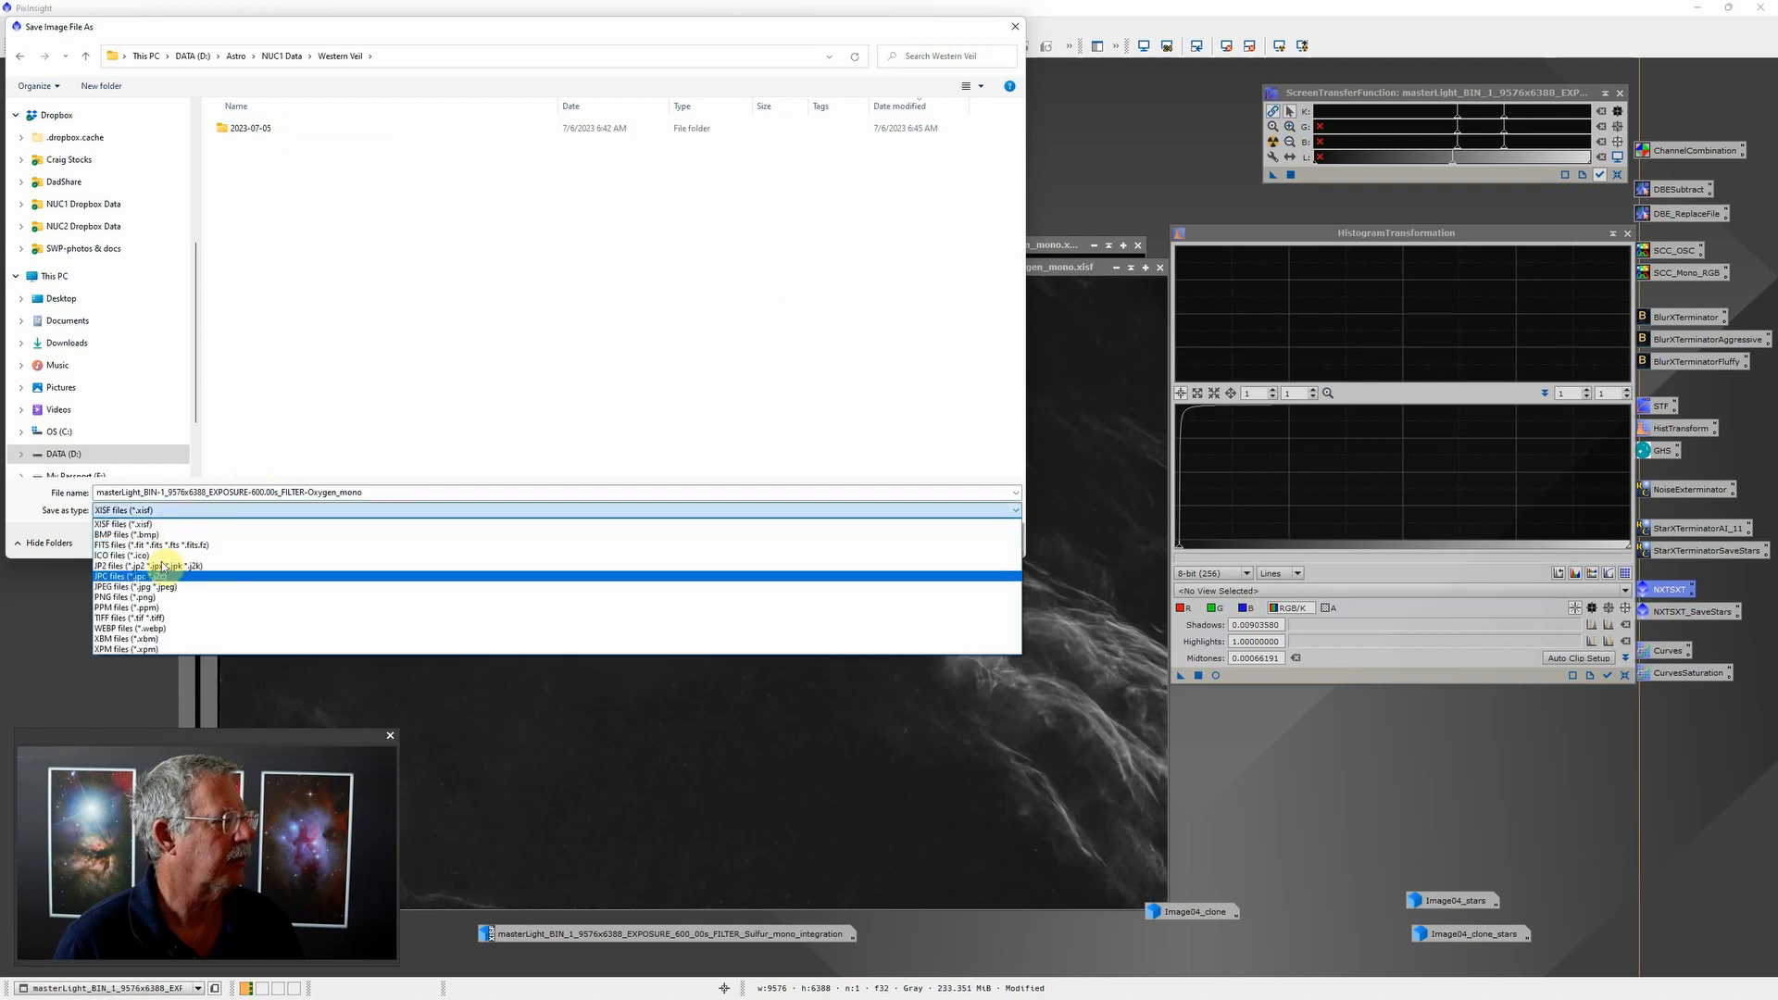
{"action": "left_click", "coordinate": [134, 617]}
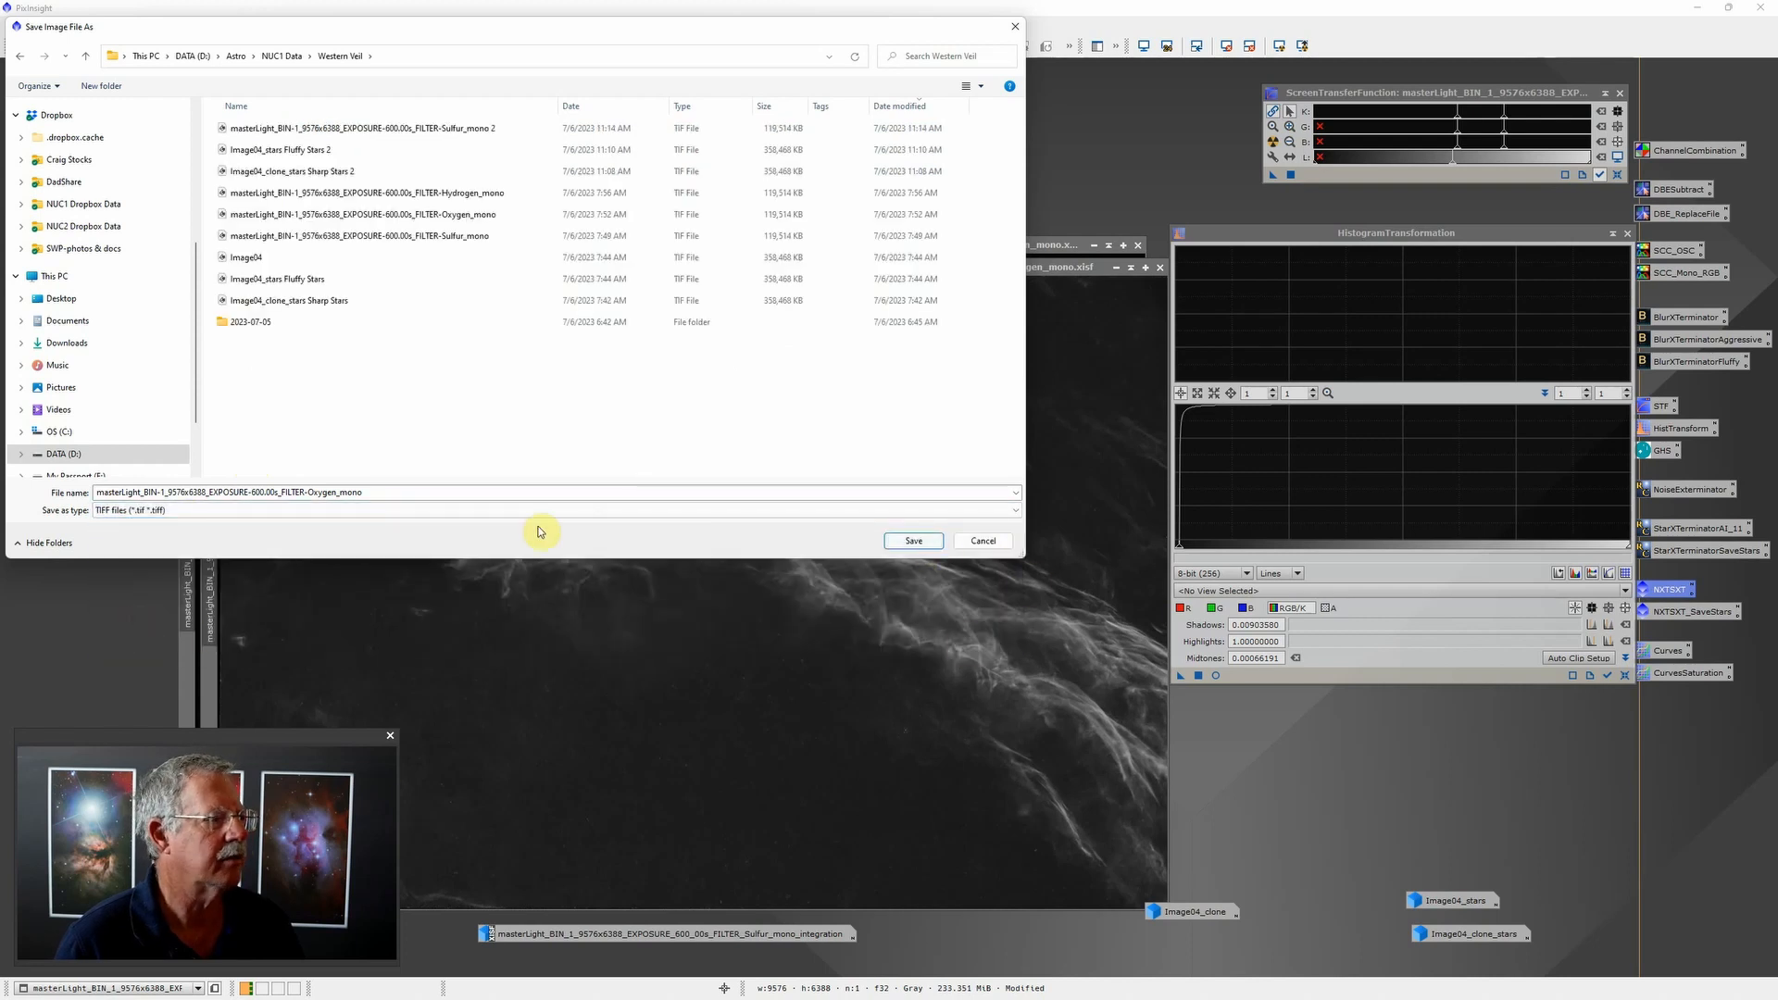
Step: Append " 2" to the Oxygen_mono file name, save it as a 16-bit unsigned integer TIFF, and park the minimized image below the sulfur one
{"action": "double_click", "coordinate": [448, 489]}
{"action": "key", "text": "BackSpace"}
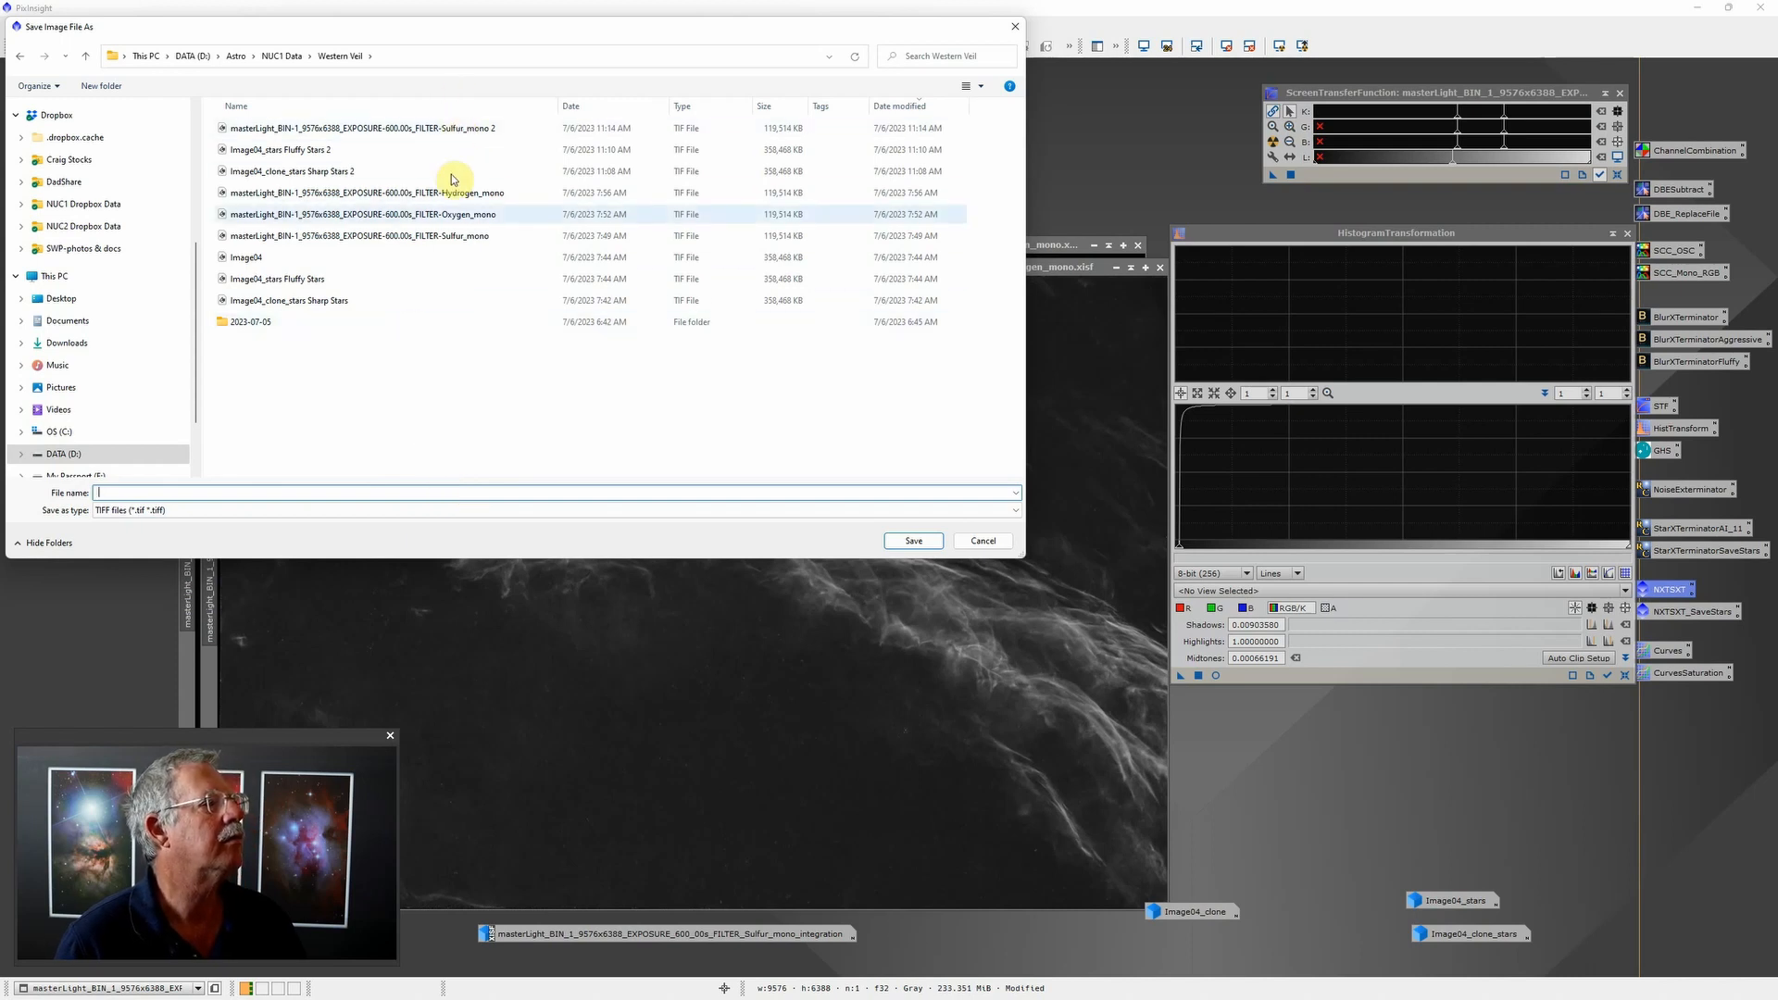
{"action": "left_click", "coordinate": [460, 216]}
{"action": "left_click", "coordinate": [390, 489]}
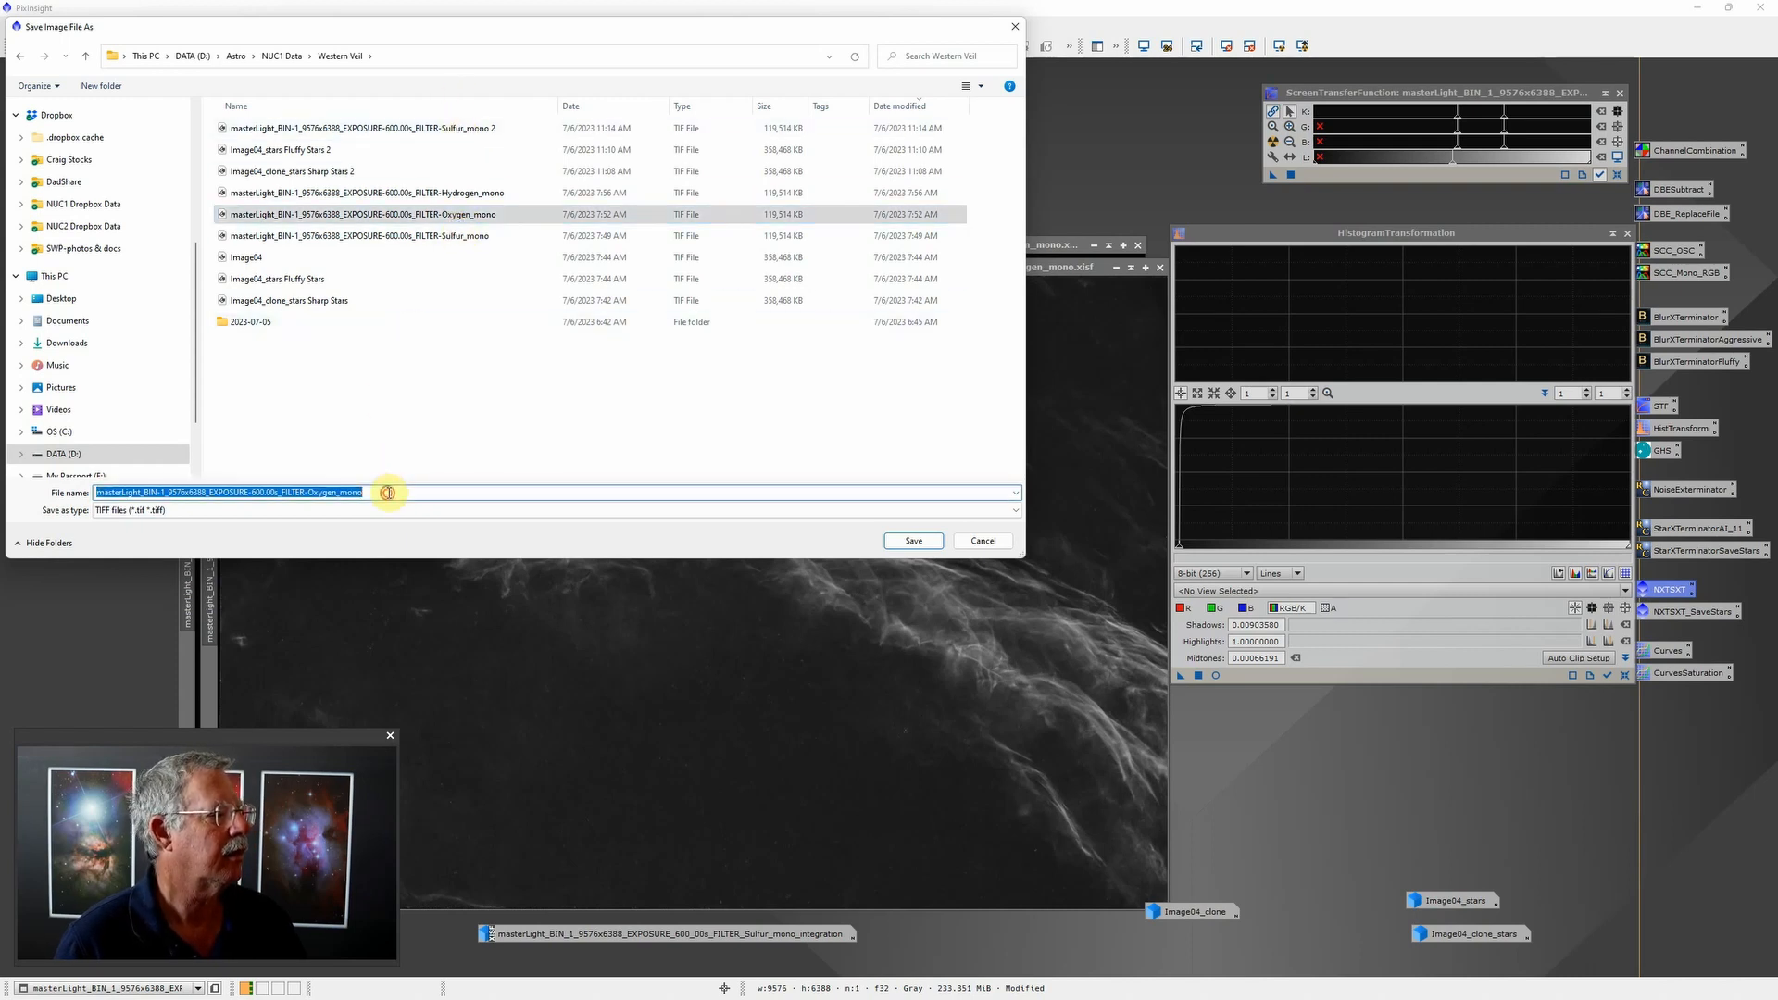
{"action": "left_click", "coordinate": [390, 489]}
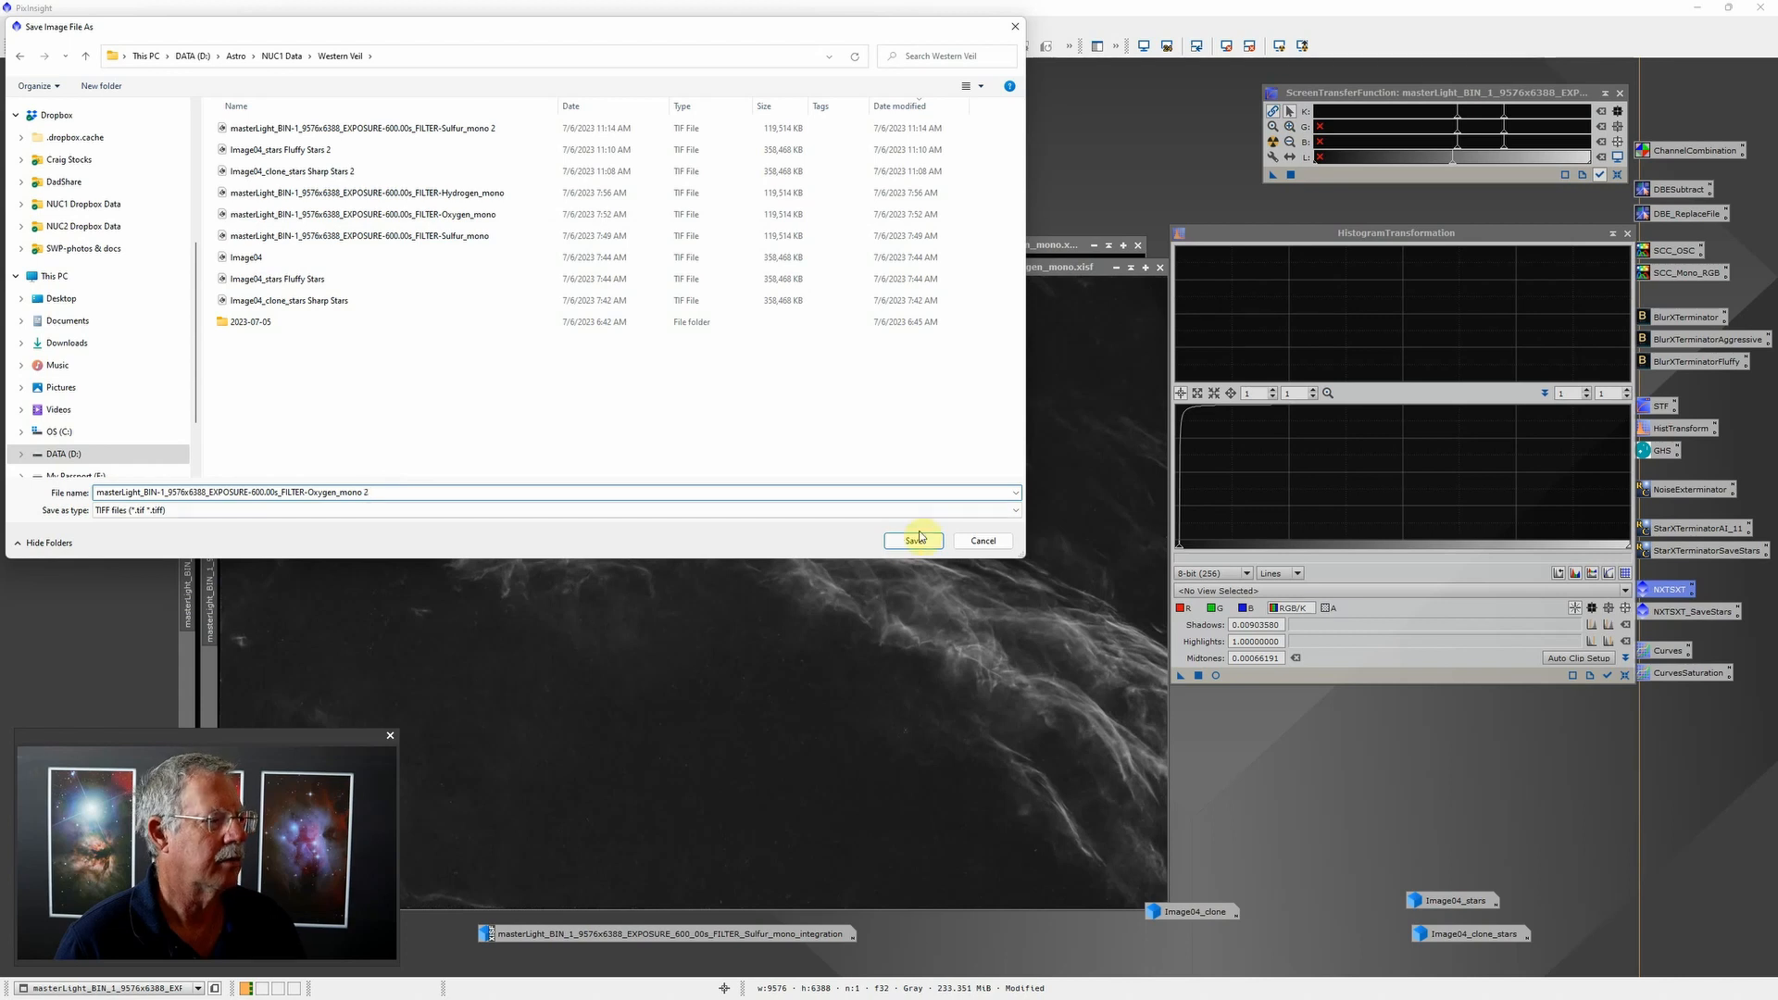
{"action": "left_click", "coordinate": [913, 540]}
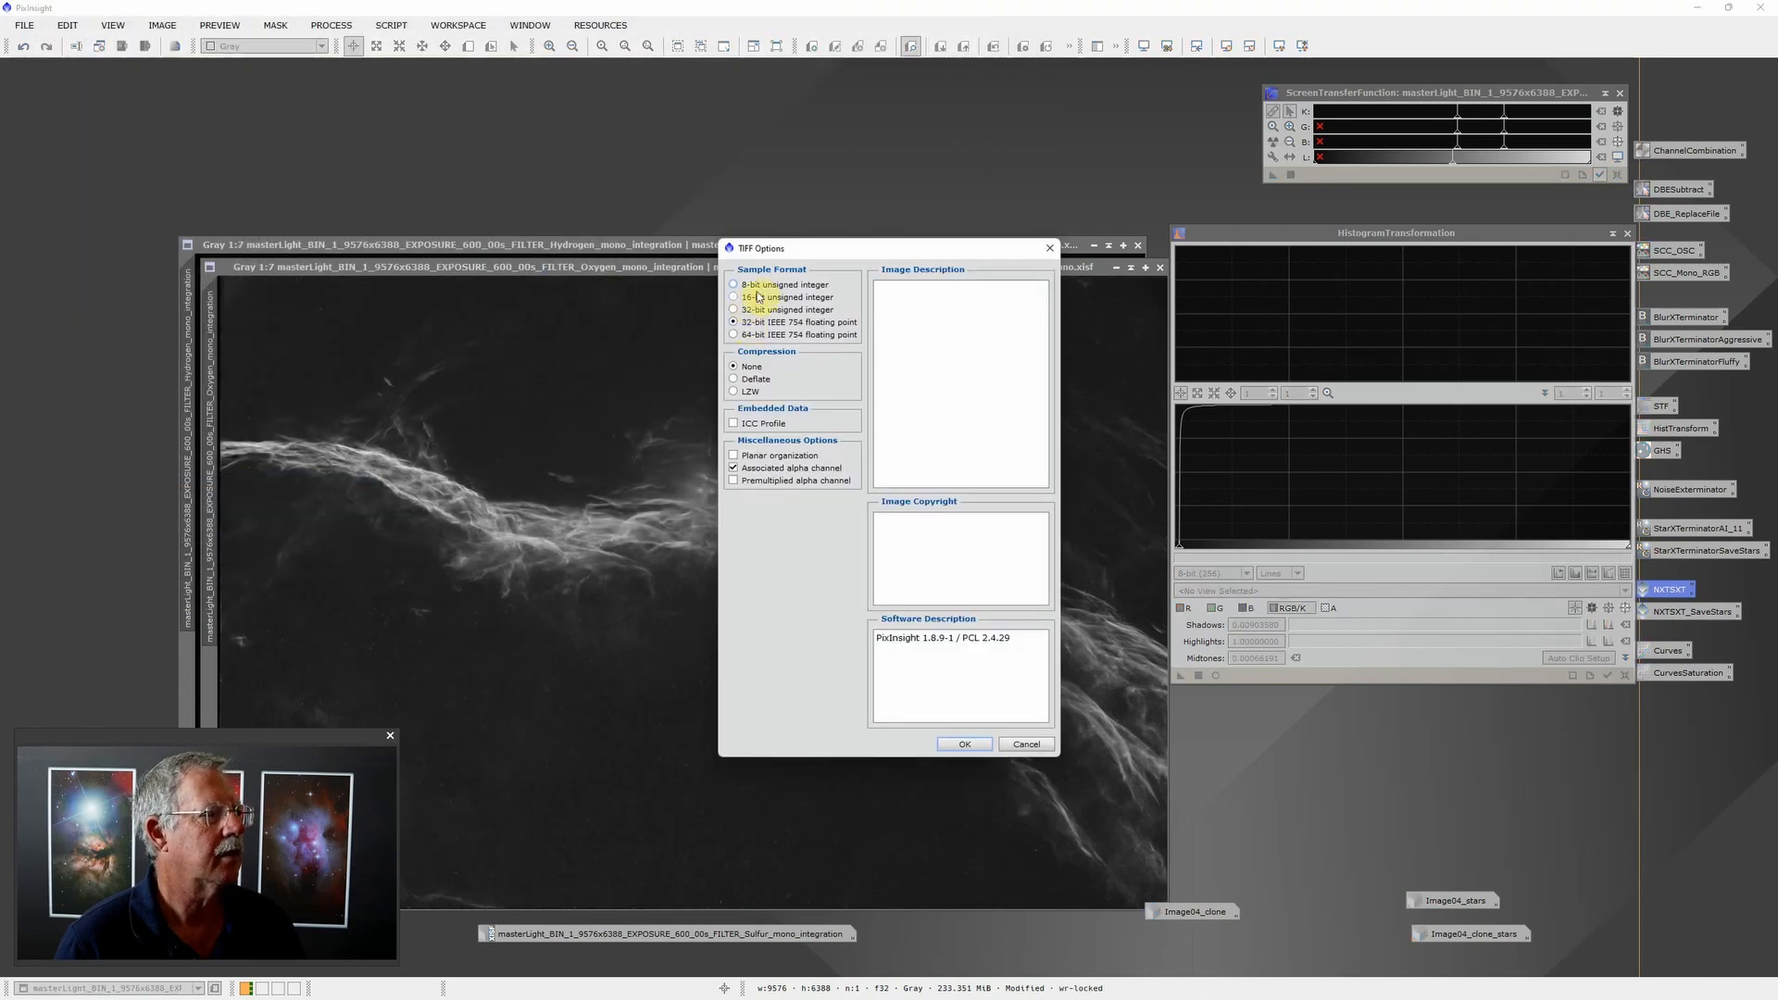
{"action": "left_click", "coordinate": [746, 307]}
{"action": "left_click", "coordinate": [980, 731]}
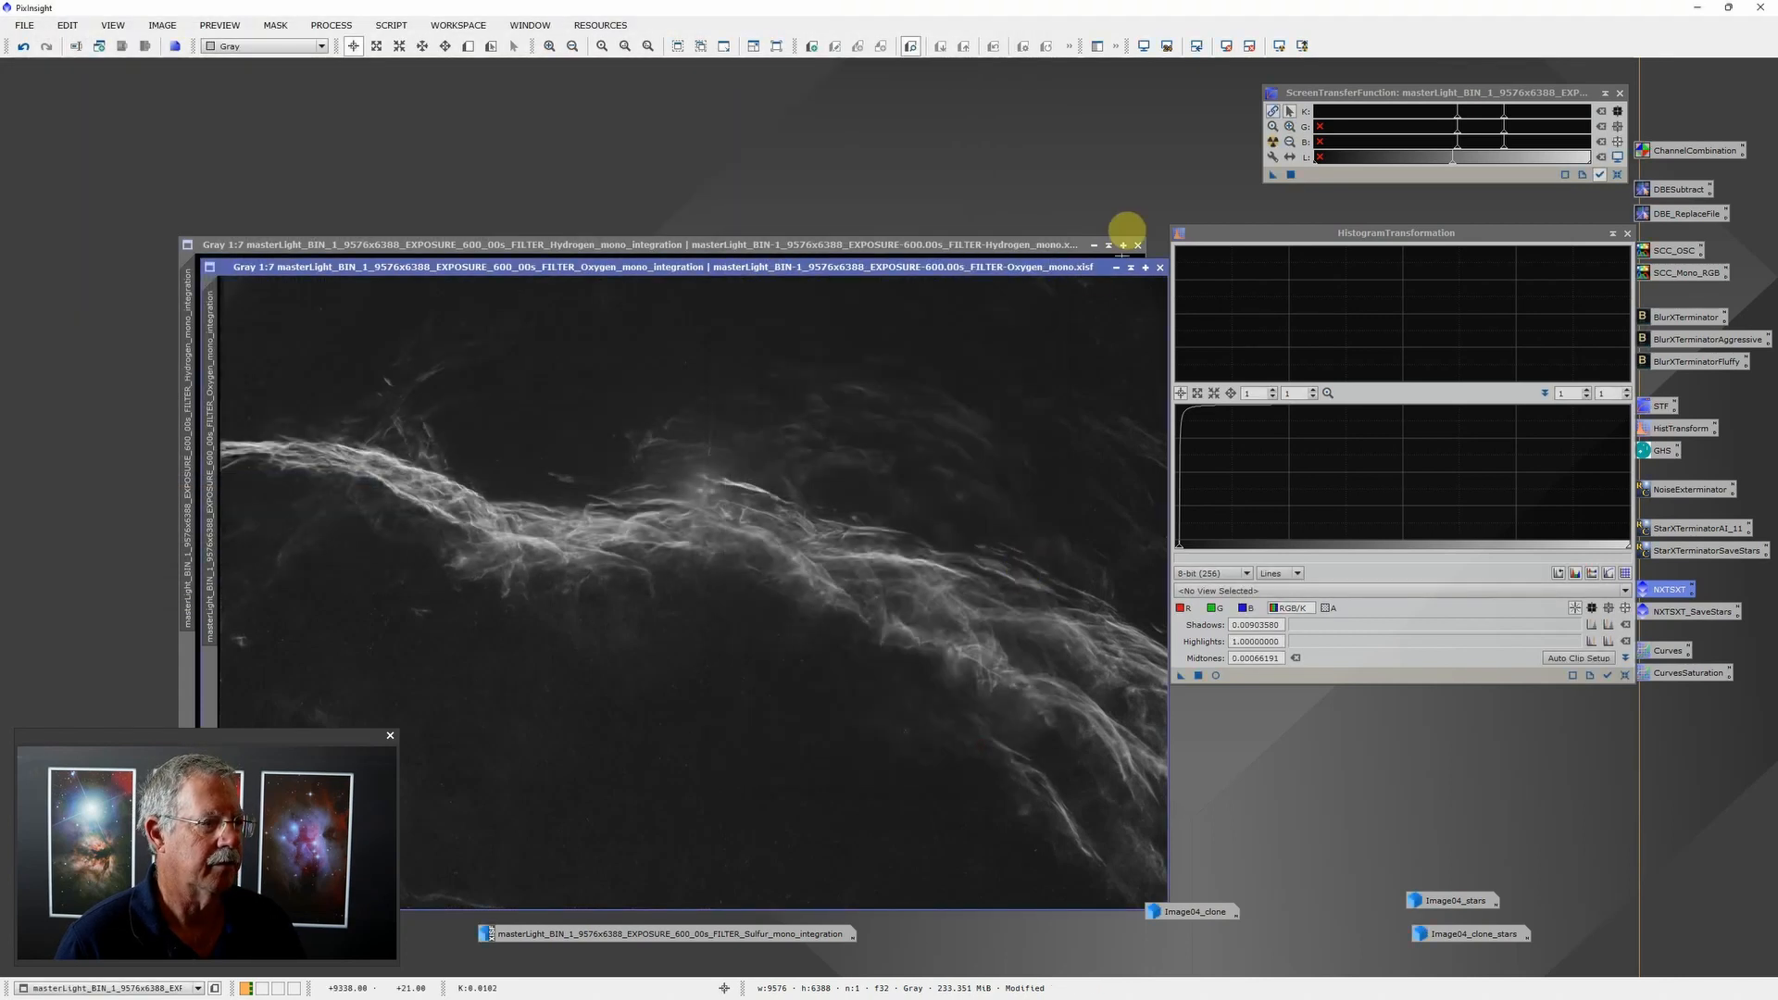
{"action": "left_click", "coordinate": [1117, 268]}
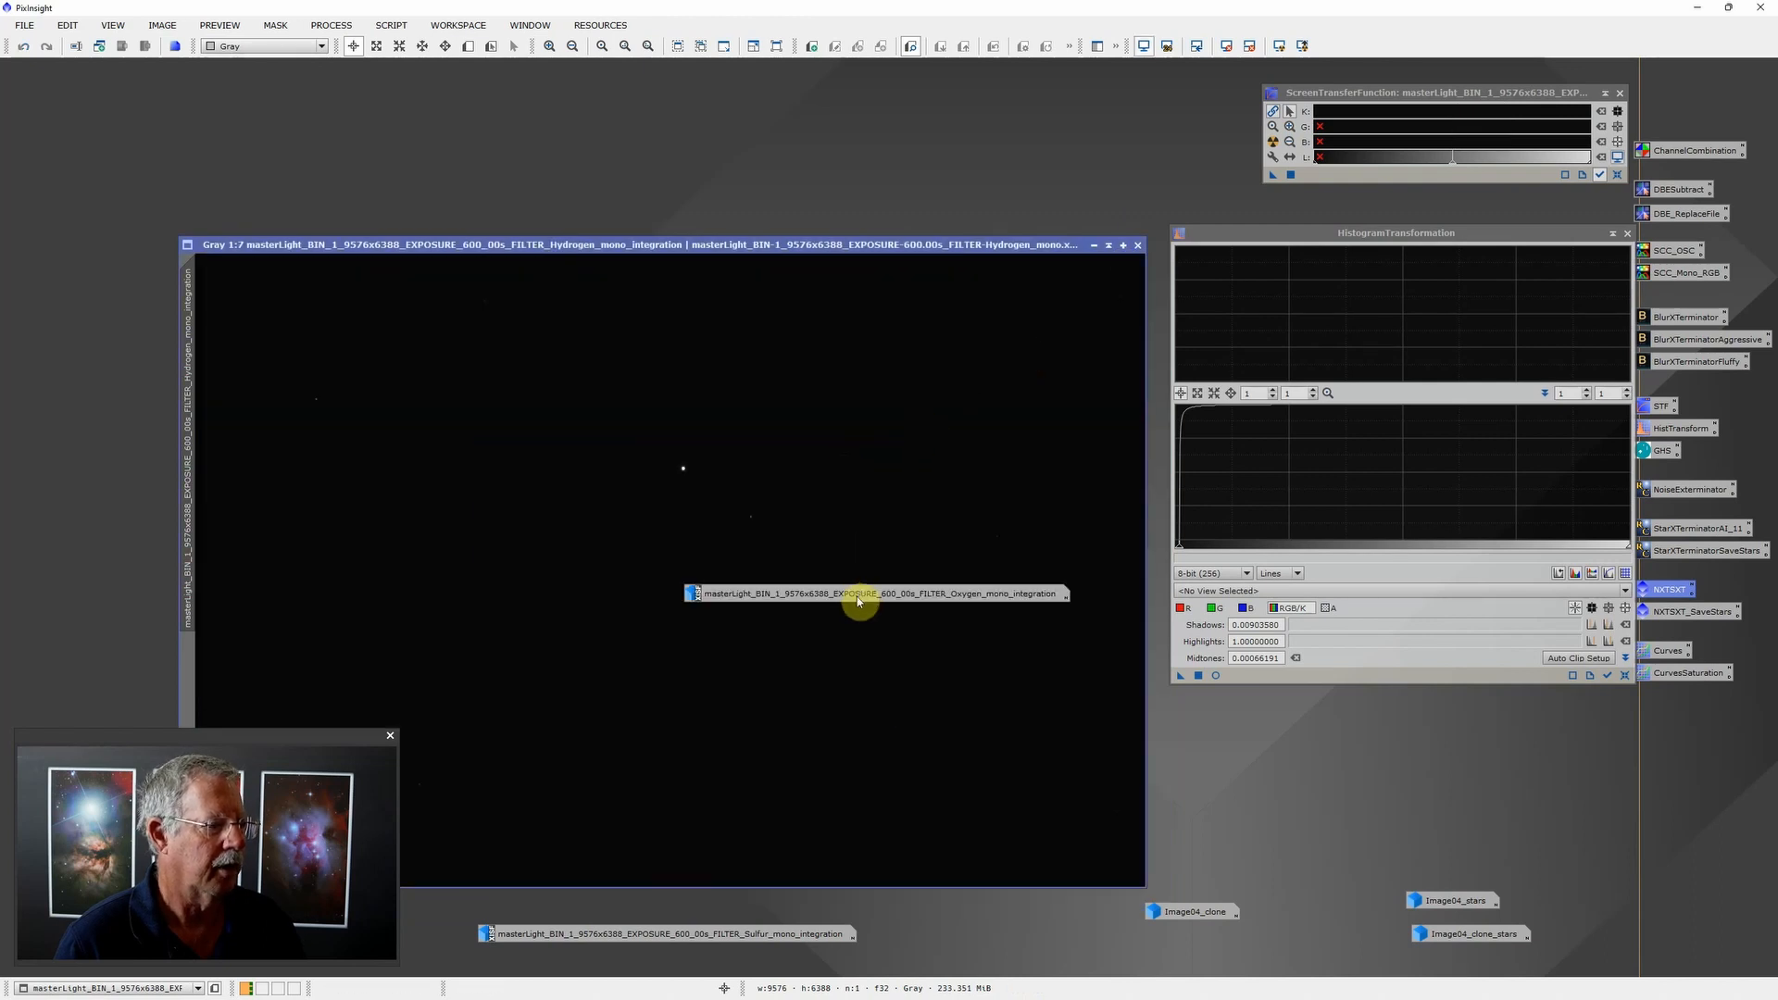
{"action": "left_click_drag", "start_coordinate": [861, 596], "coordinate": [649, 966]}
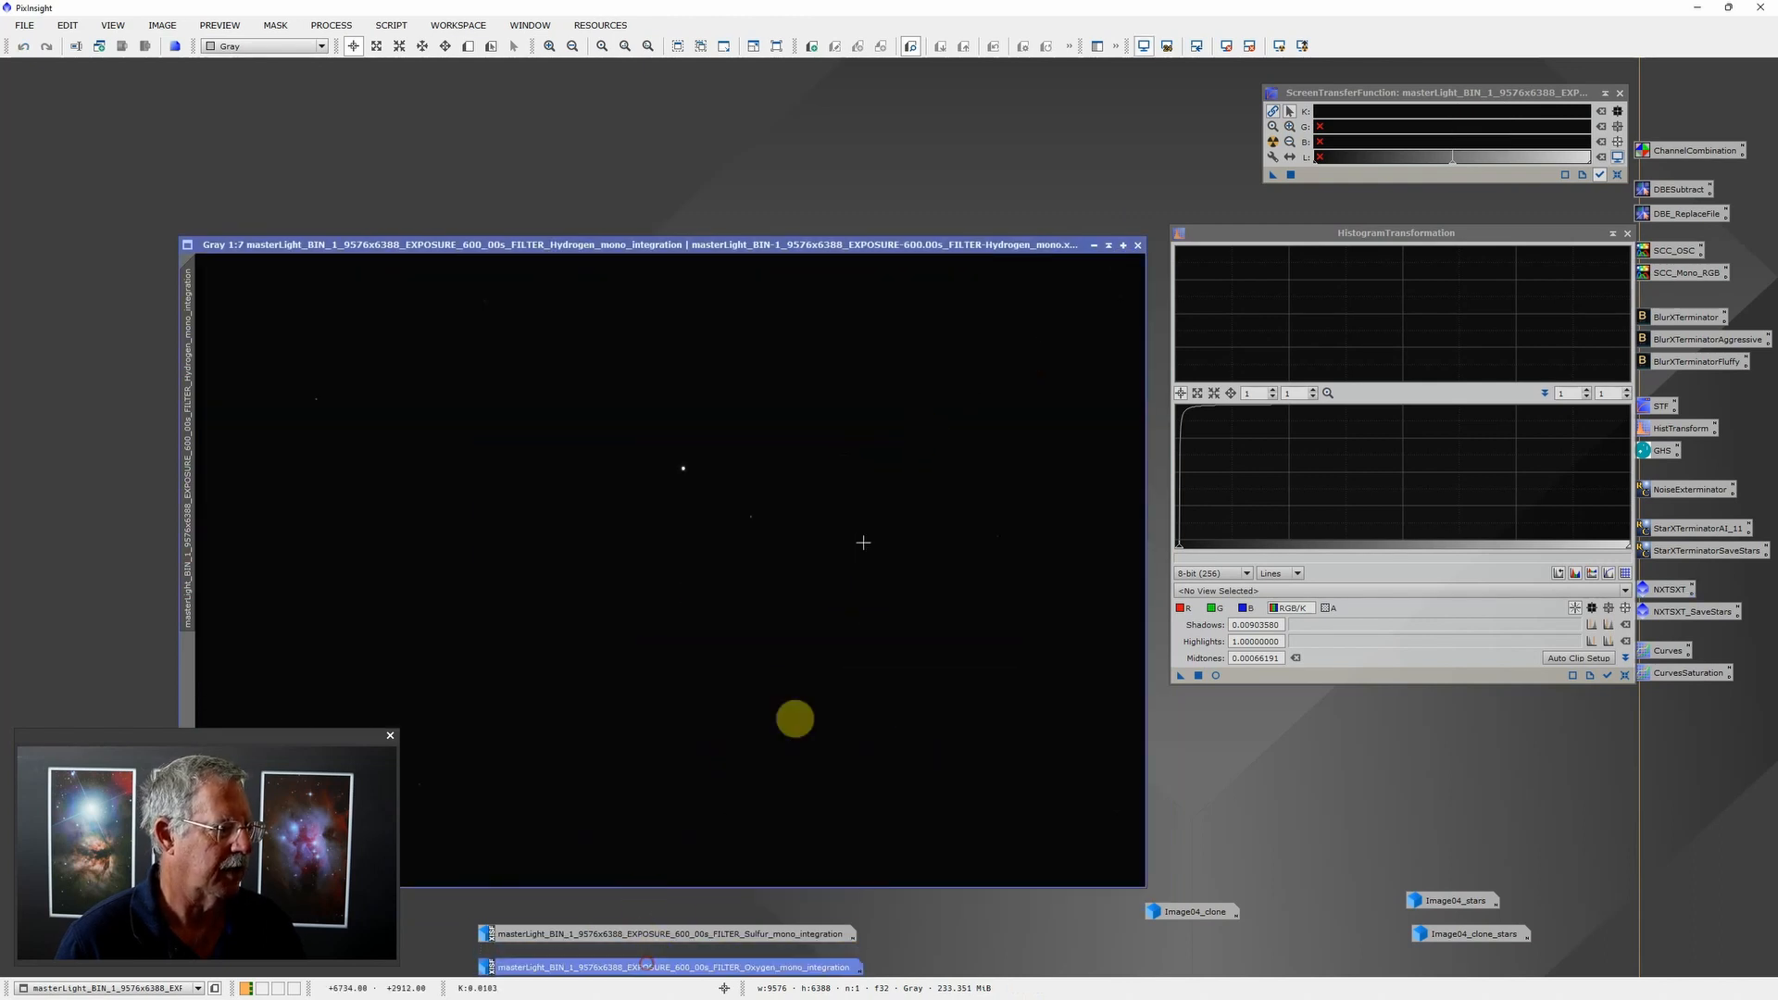
Step: Auto-stretch the hydrogen master's display, move its window higher, and sharpen the image with the saved BlurXTerminator process
{"action": "left_click", "coordinate": [1280, 45]}
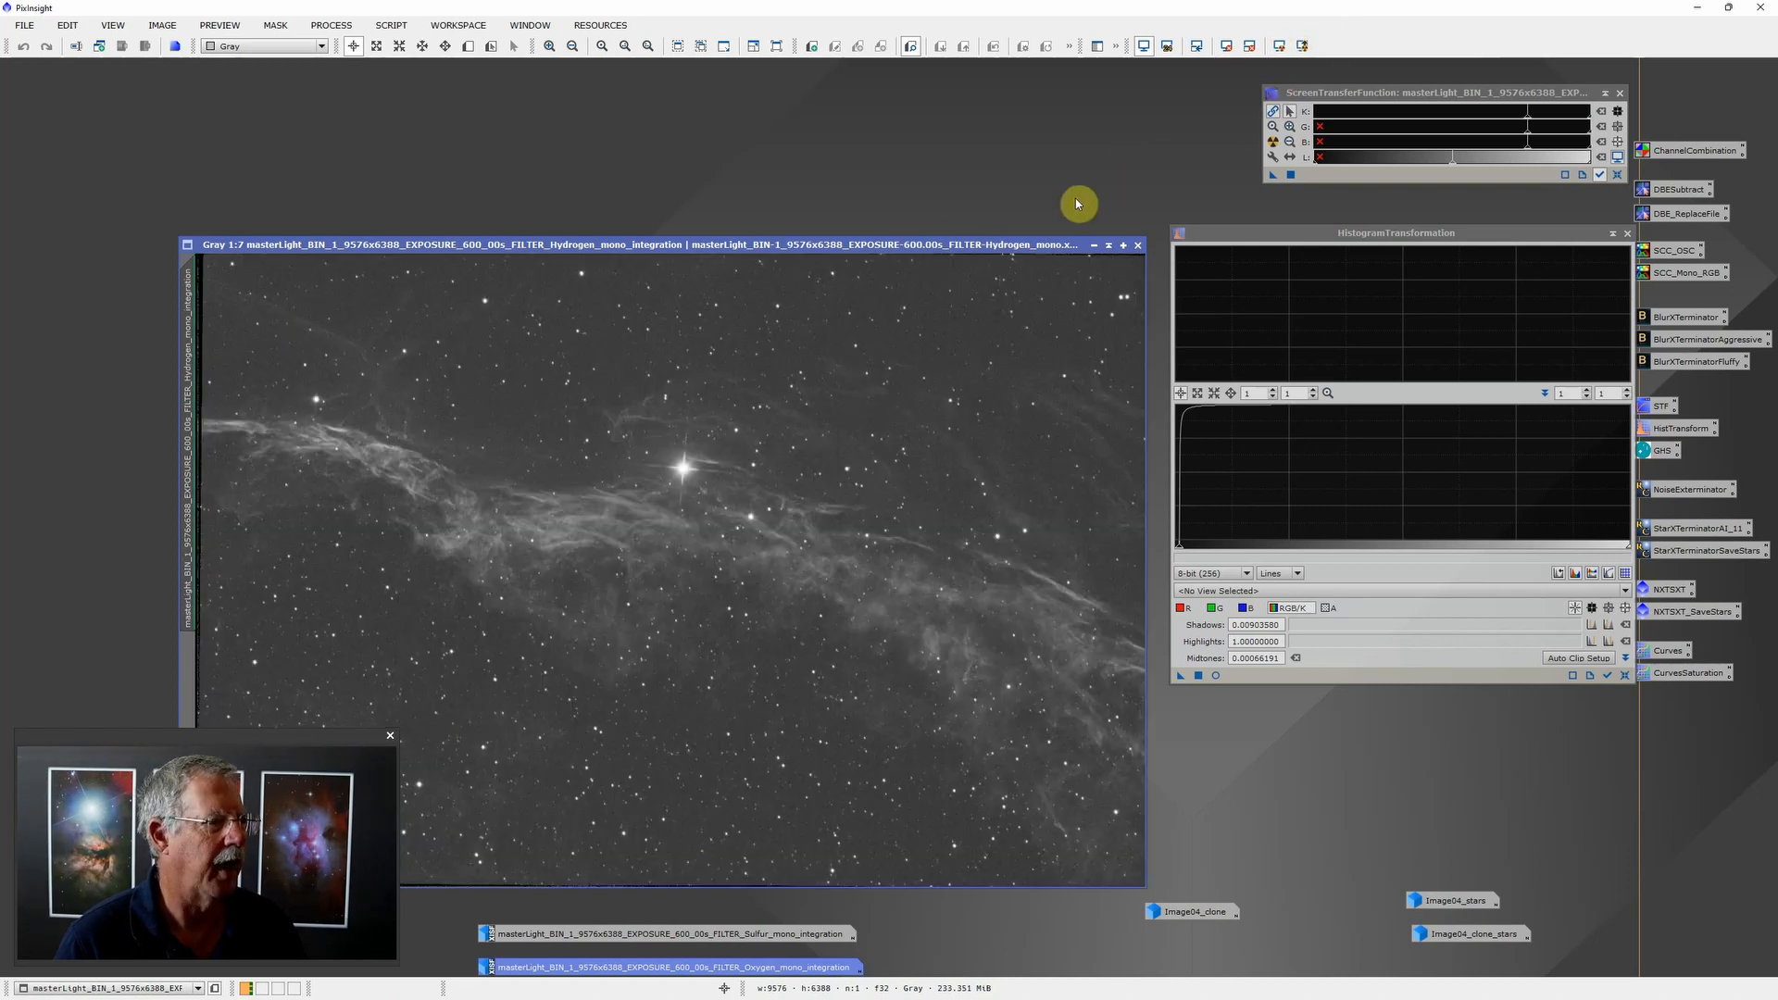
{"action": "left_click_drag", "start_coordinate": [940, 248], "coordinate": [932, 135]}
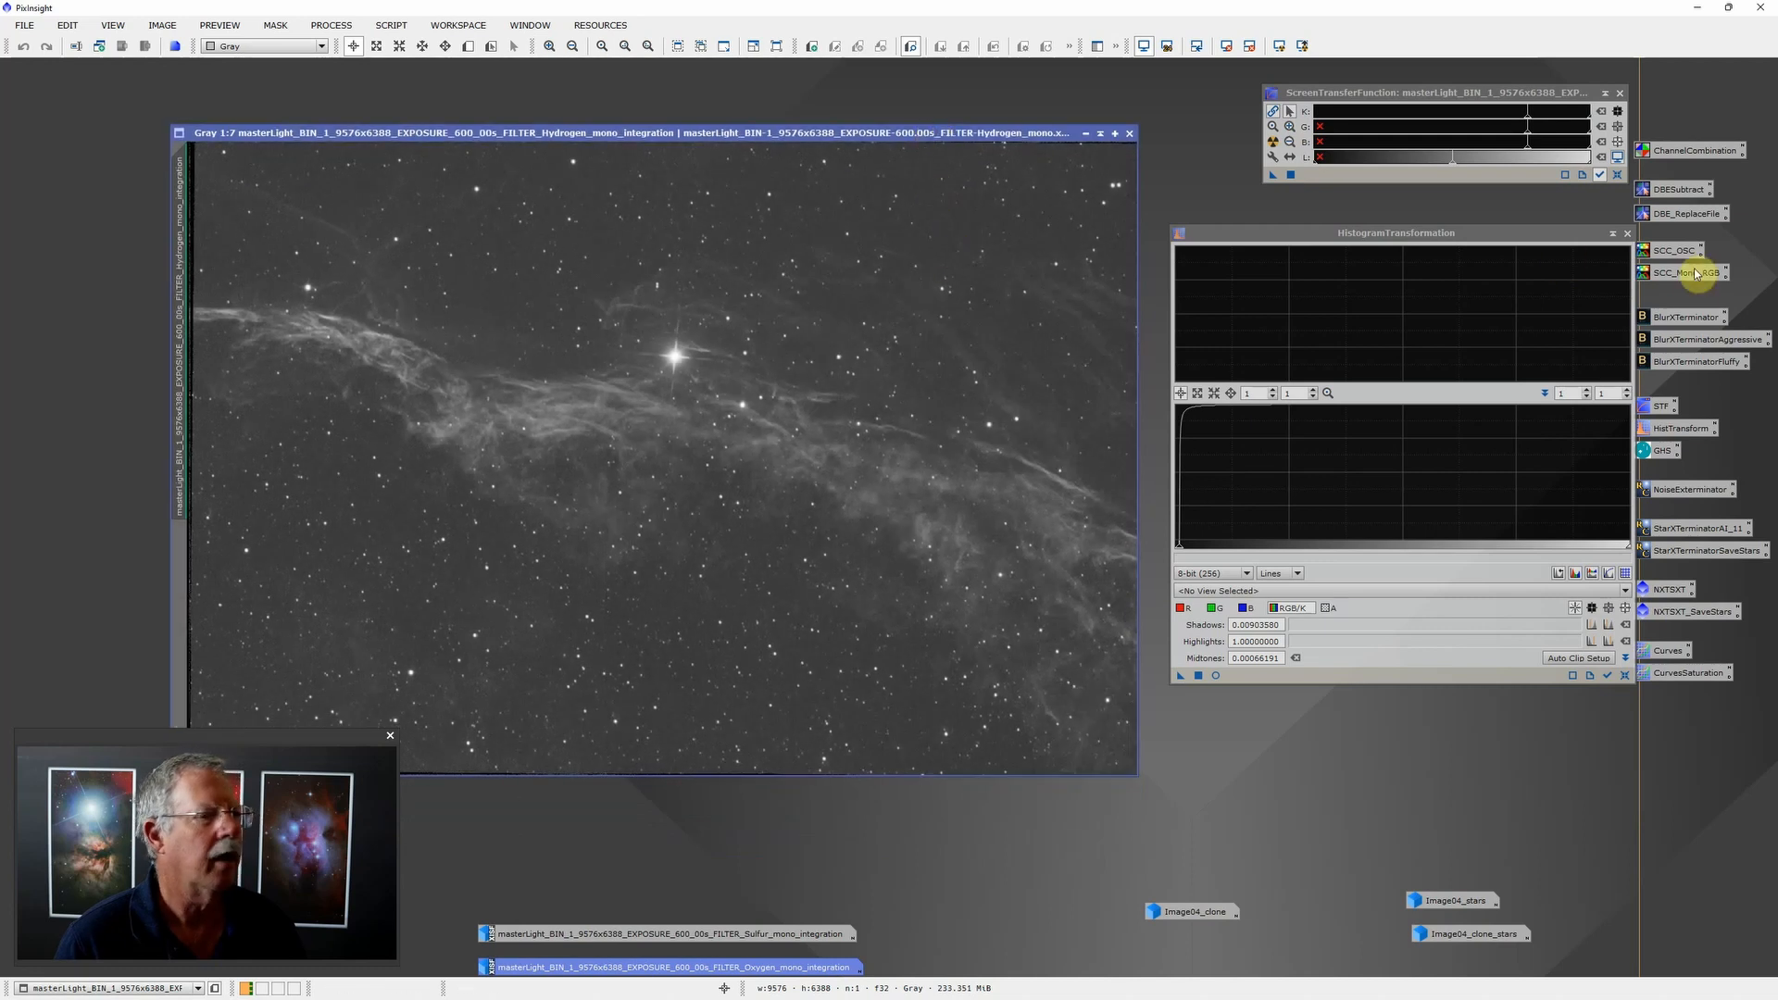
{"action": "left_click_drag", "start_coordinate": [1693, 326], "coordinate": [821, 320]}
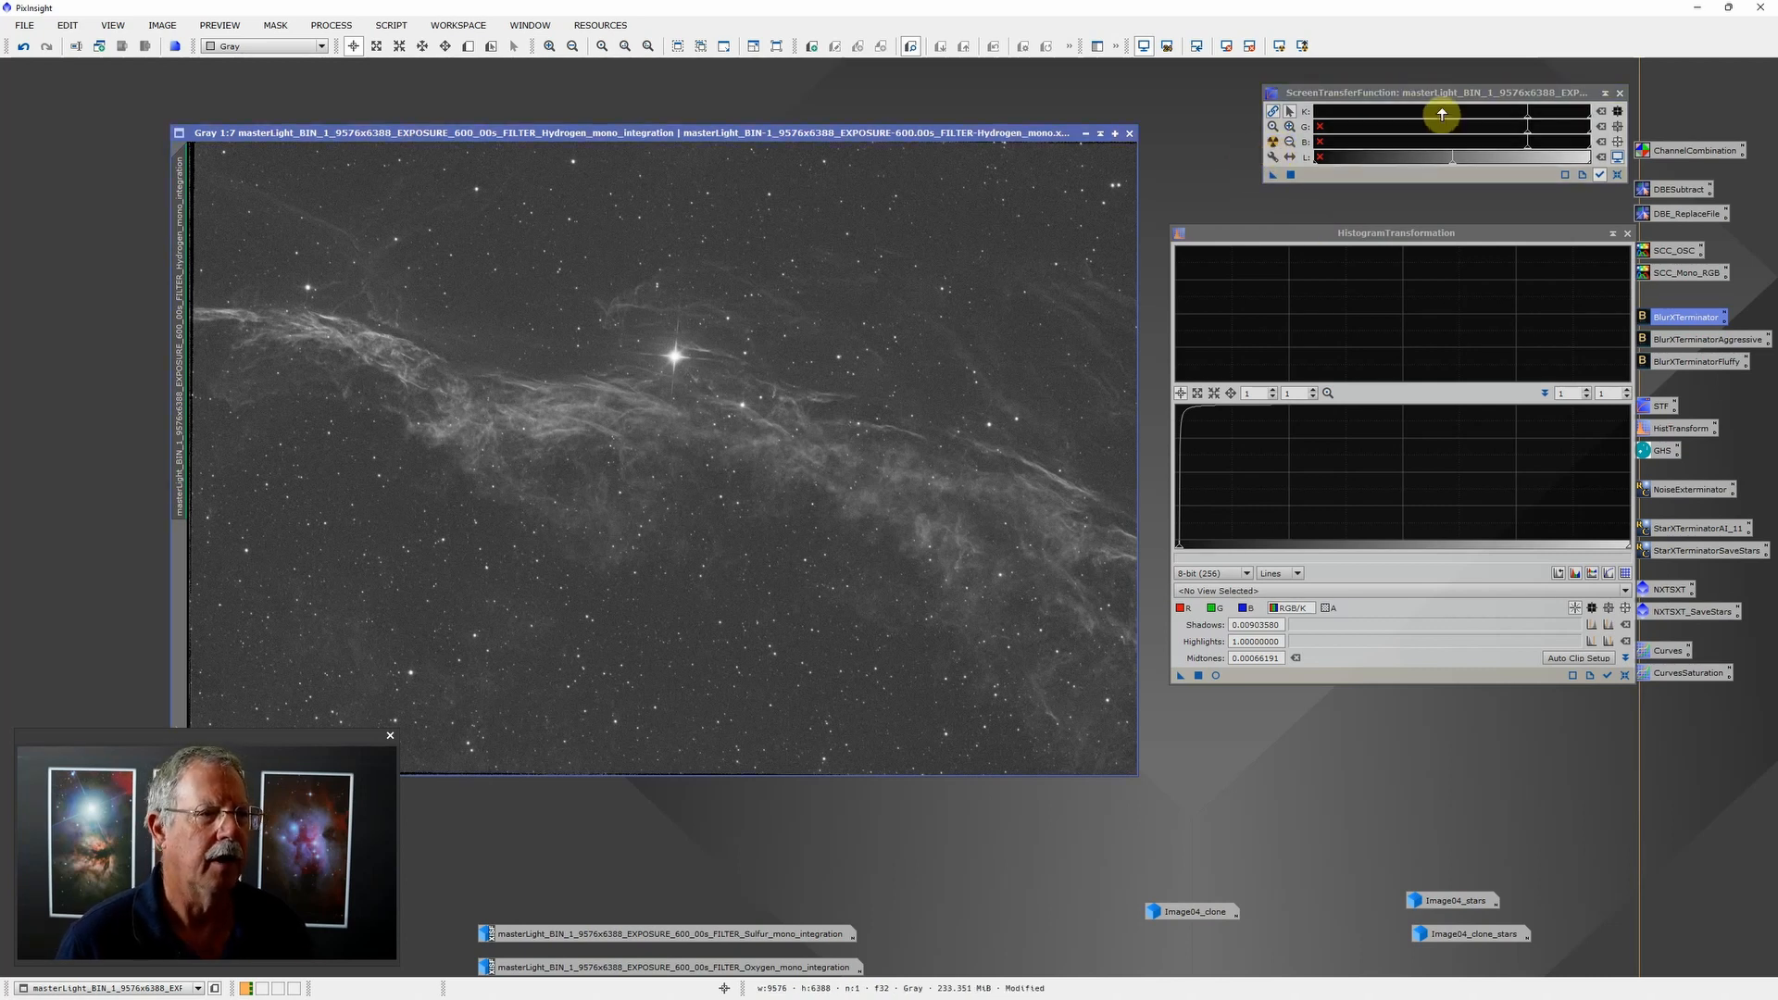
Step: Darken the hydrogen master's screen stretch and apply it permanently through HistogramTransformation with shadows 0.01019395 and midtones 0.00070719
{"action": "mouse_move", "coordinate": [1480, 114]}
{"action": "left_mouse_down"}
{"action": "mouse_move", "coordinate": [1369, 107]}
{"action": "mouse_move", "coordinate": [1466, 117]}
{"action": "mouse_move", "coordinate": [1349, 130]}
{"action": "mouse_move", "coordinate": [1395, 119]}
{"action": "left_mouse_up"}
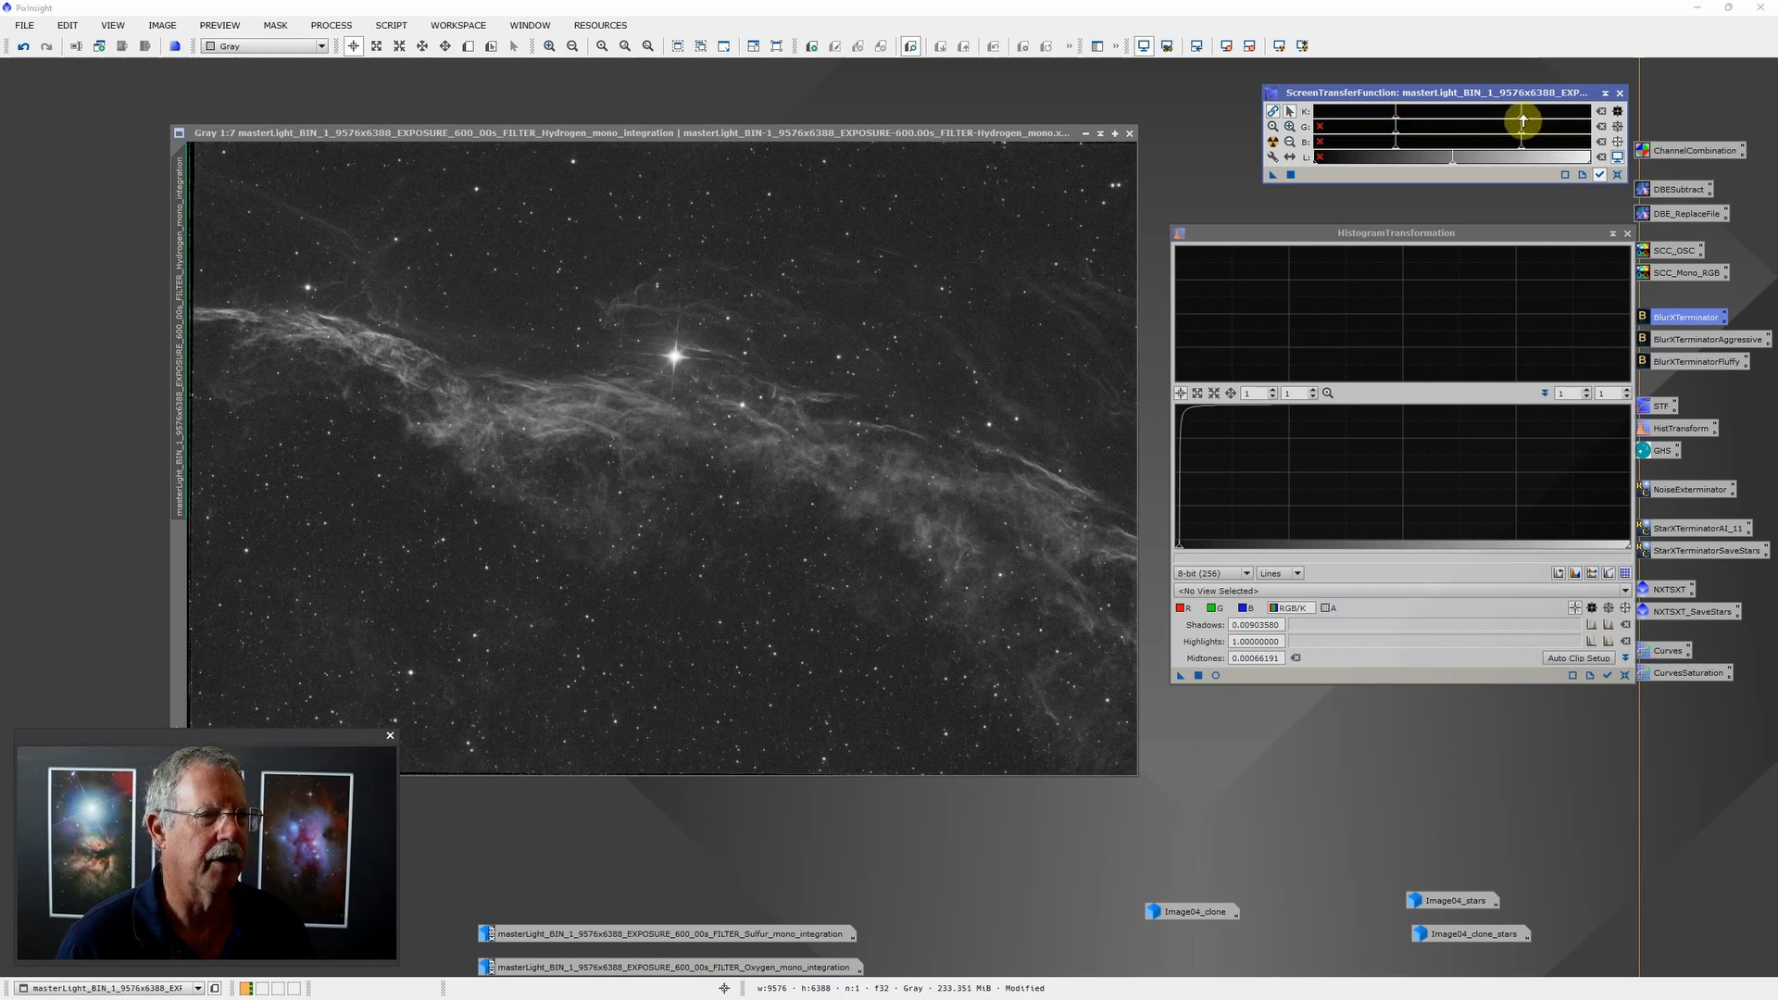
{"action": "left_click_drag", "start_coordinate": [1523, 121], "coordinate": [1502, 122]}
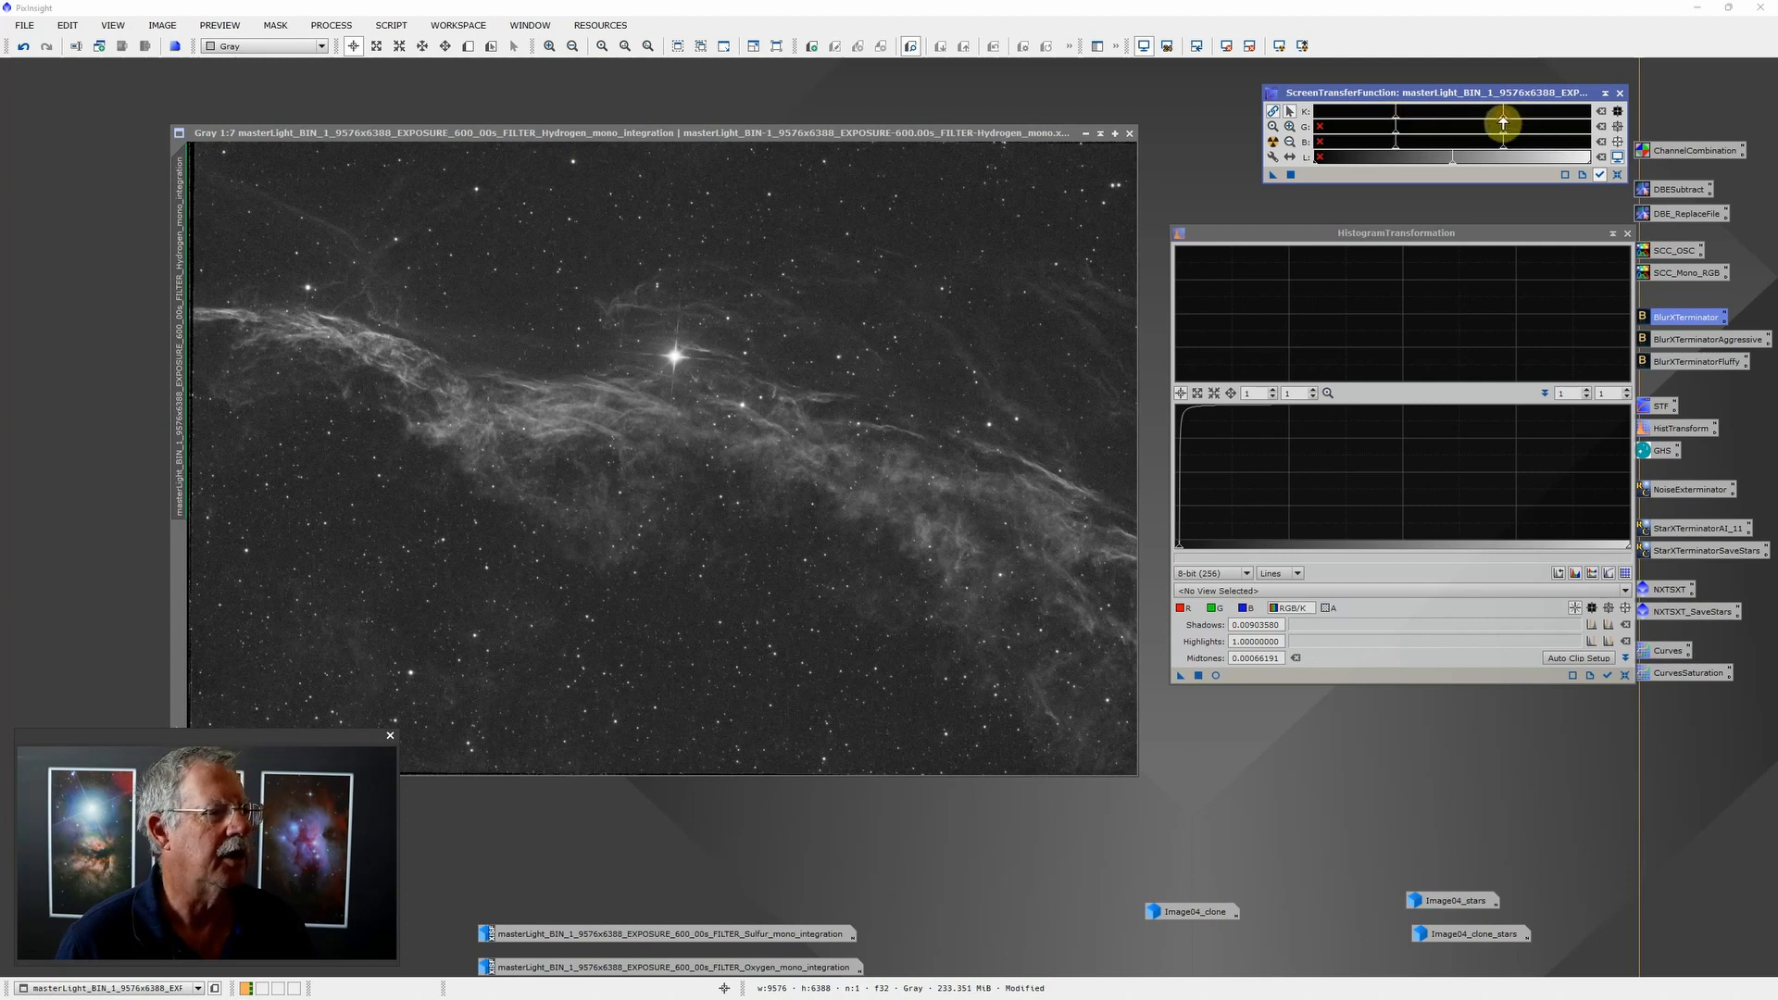
{"action": "left_click_drag", "start_coordinate": [1394, 120], "coordinate": [1400, 120]}
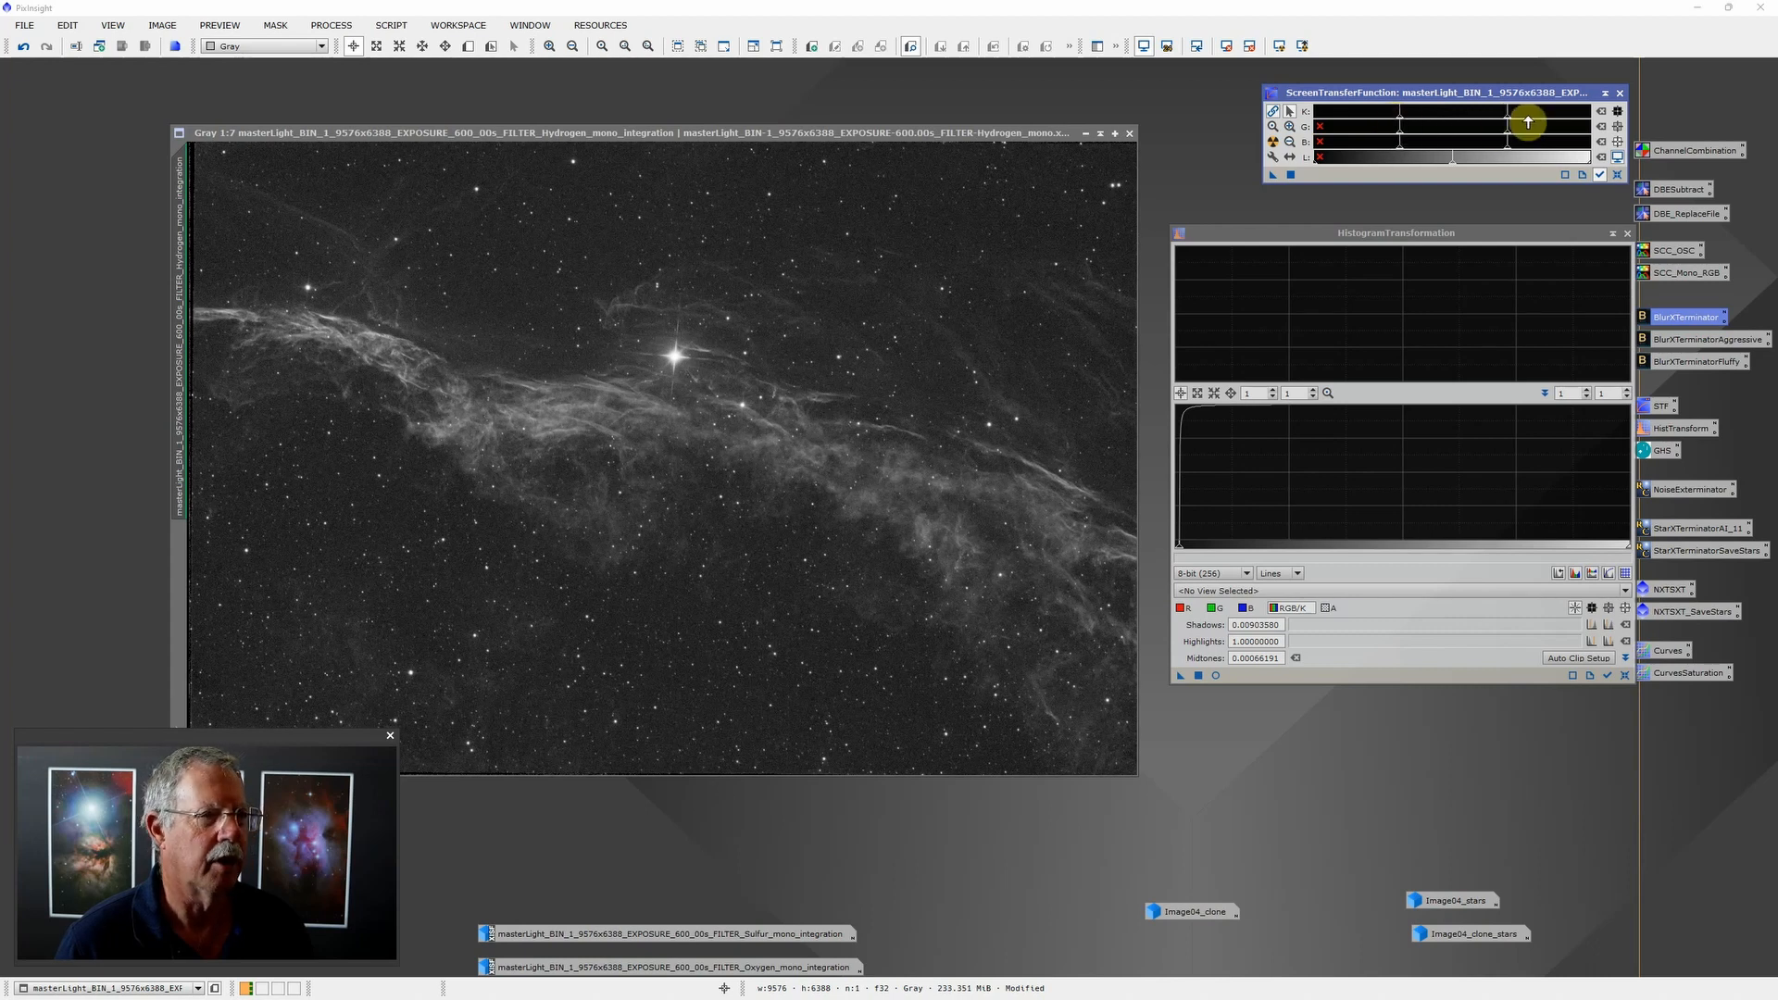
{"action": "left_click_drag", "start_coordinate": [1507, 120], "coordinate": [1401, 122]}
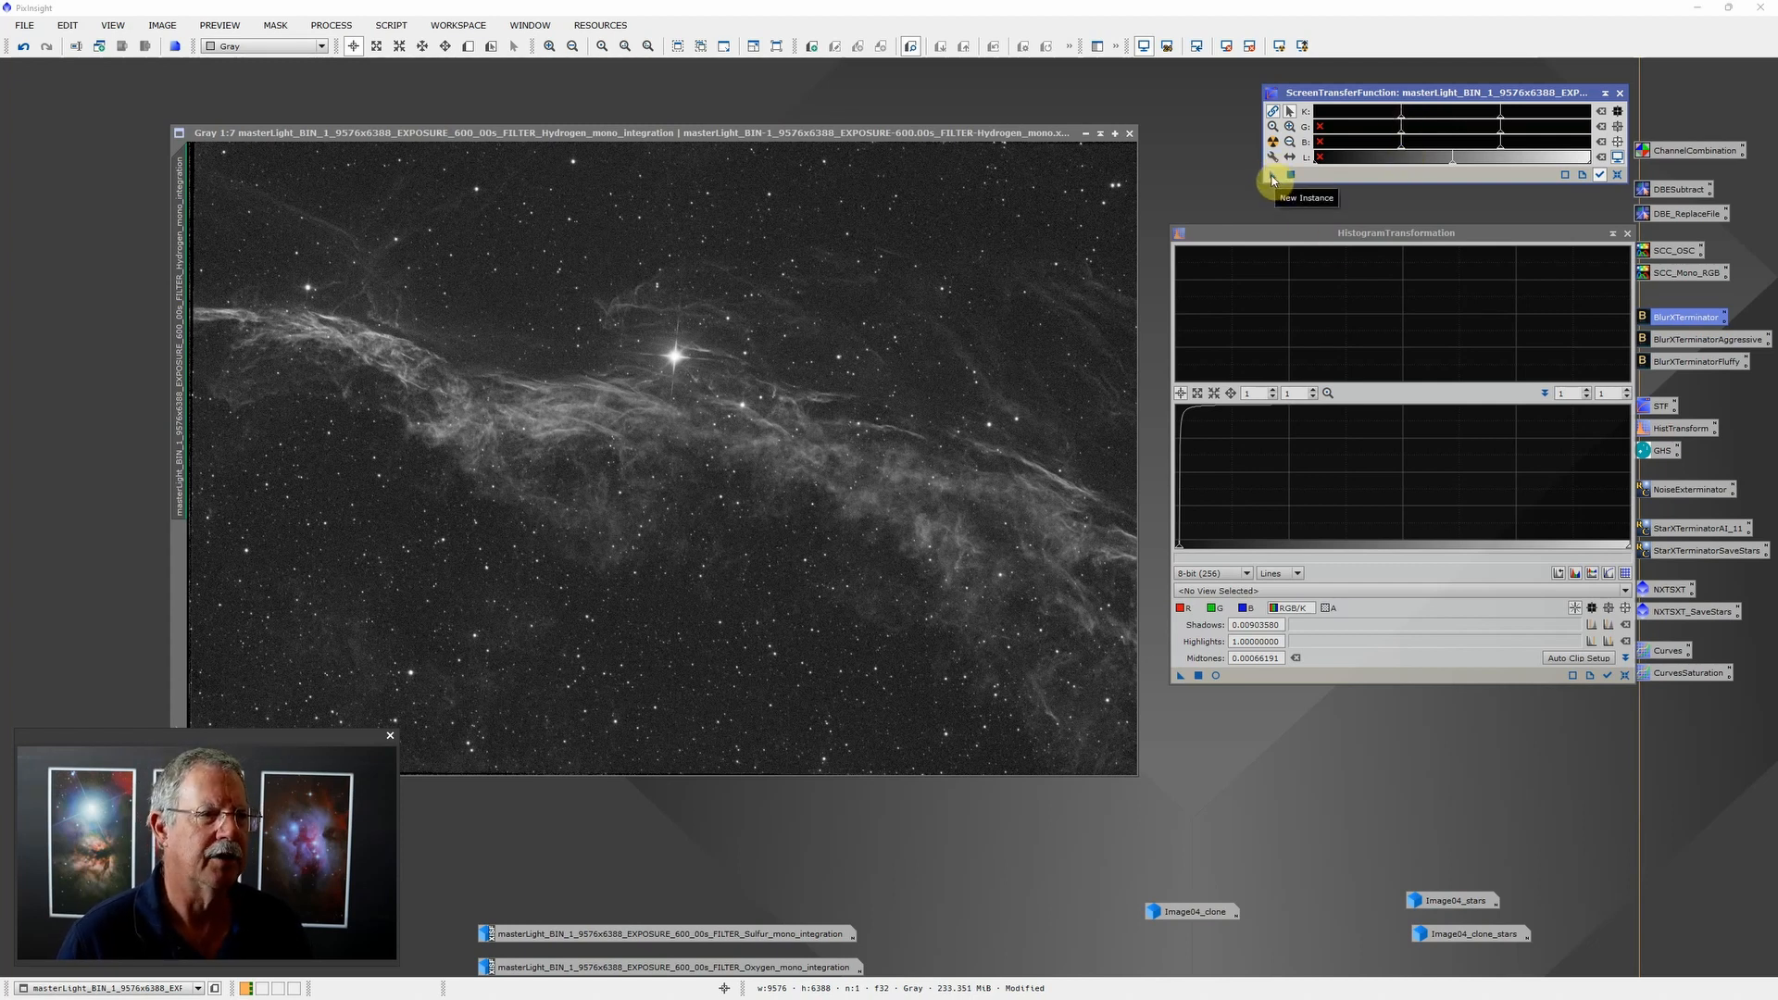
{"action": "left_click_drag", "start_coordinate": [1273, 177], "coordinate": [1123, 593]}
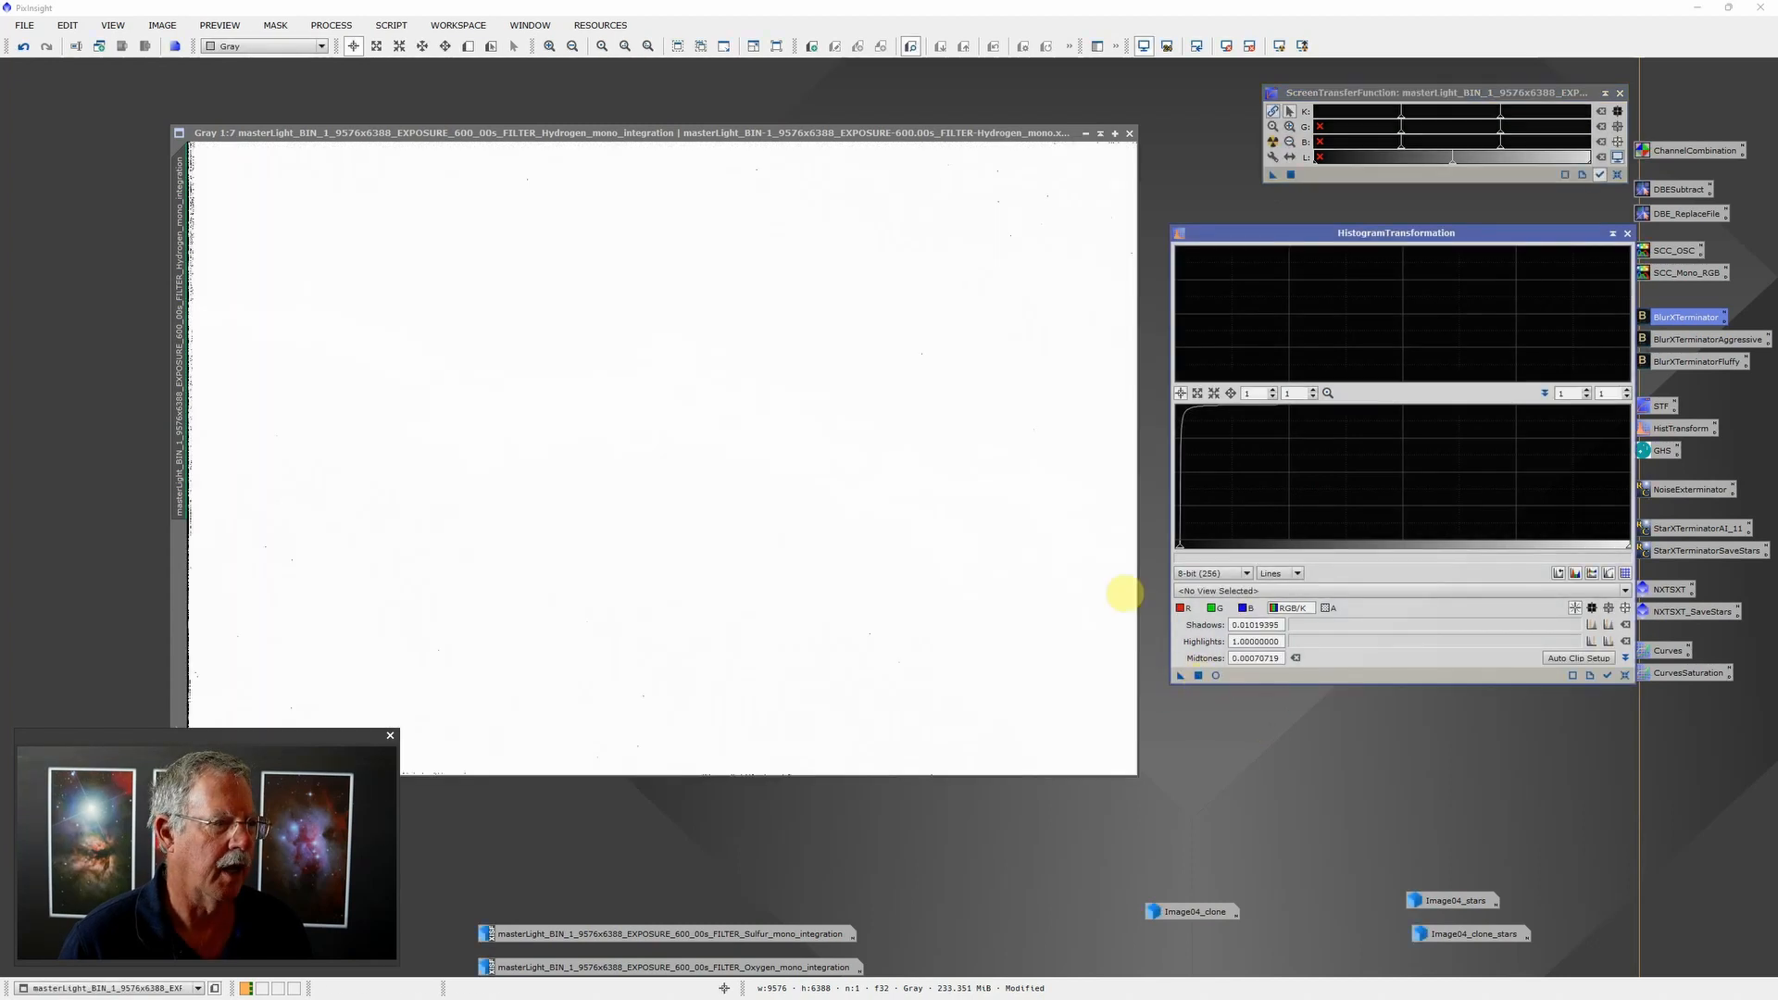
Step: Turn off the hydrogen master's screen stretch and apply the saved NXTSXT process to the image
{"action": "left_click", "coordinate": [1145, 49]}
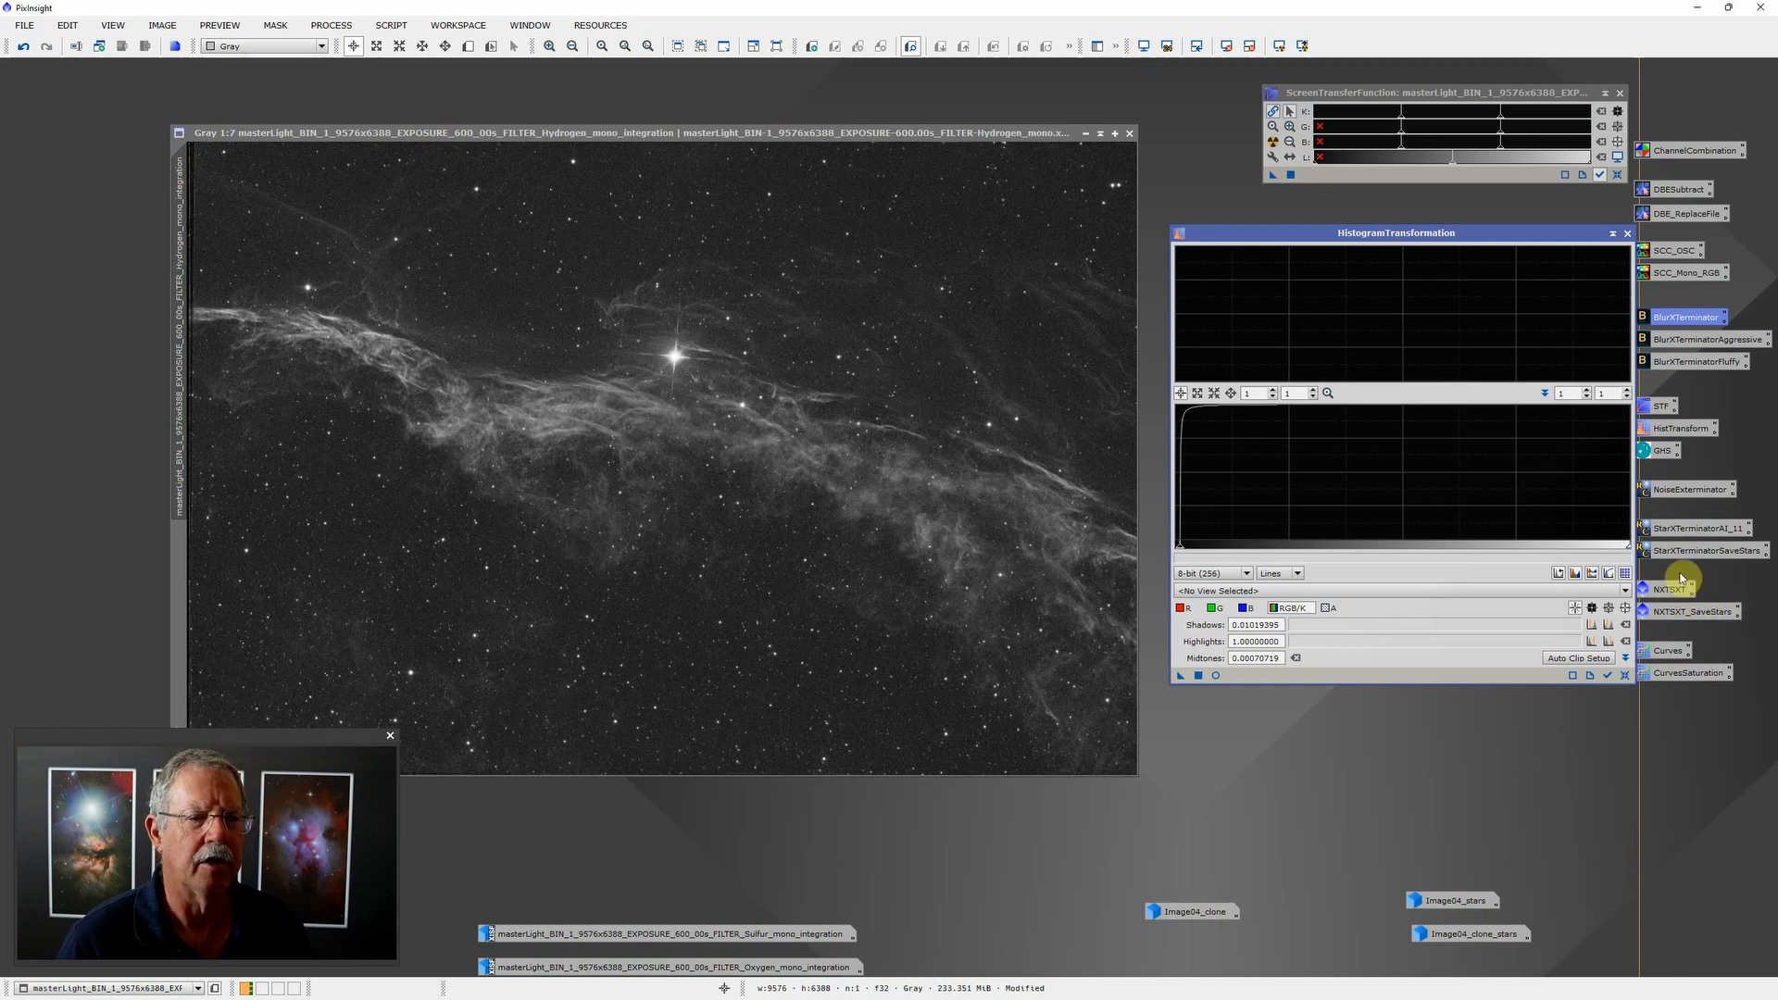
{"action": "left_click_drag", "start_coordinate": [1674, 591], "coordinate": [737, 374]}
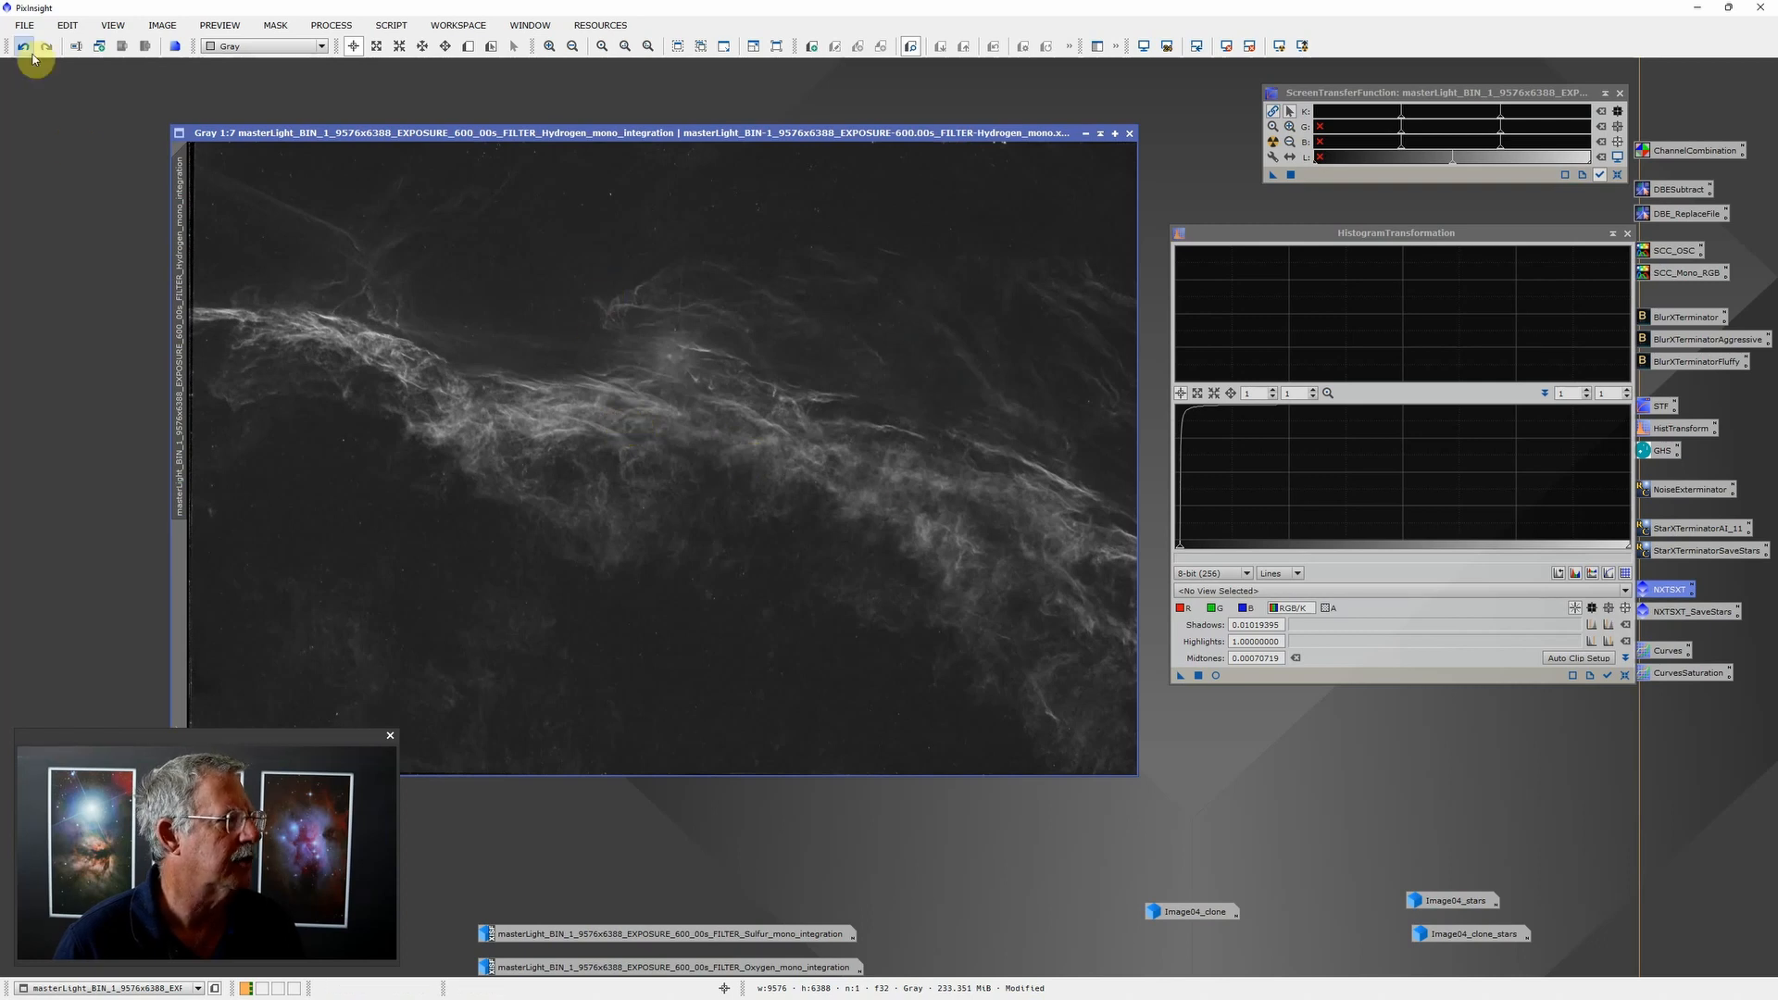
Step: Set up saving the hydrogen master as a TIFF in the D:\Astro\NUC1 Data\Western Veil folder
{"action": "left_click", "coordinate": [24, 25]}
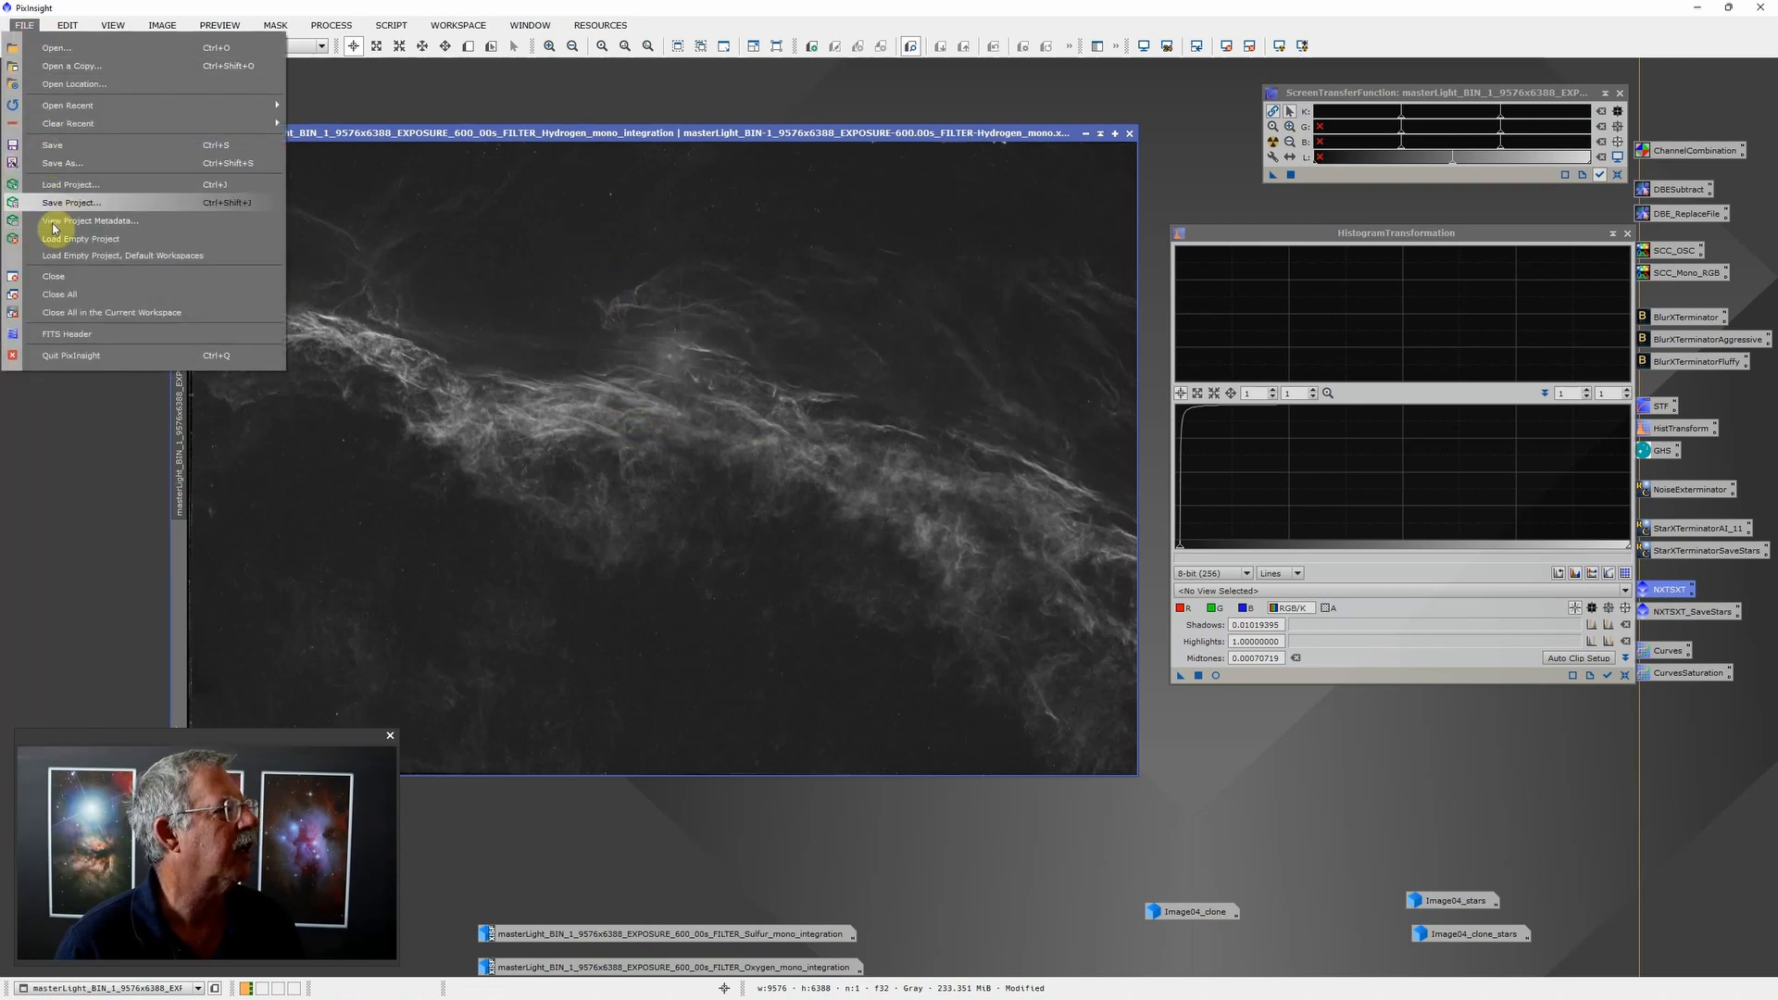
{"action": "left_click", "coordinate": [80, 171]}
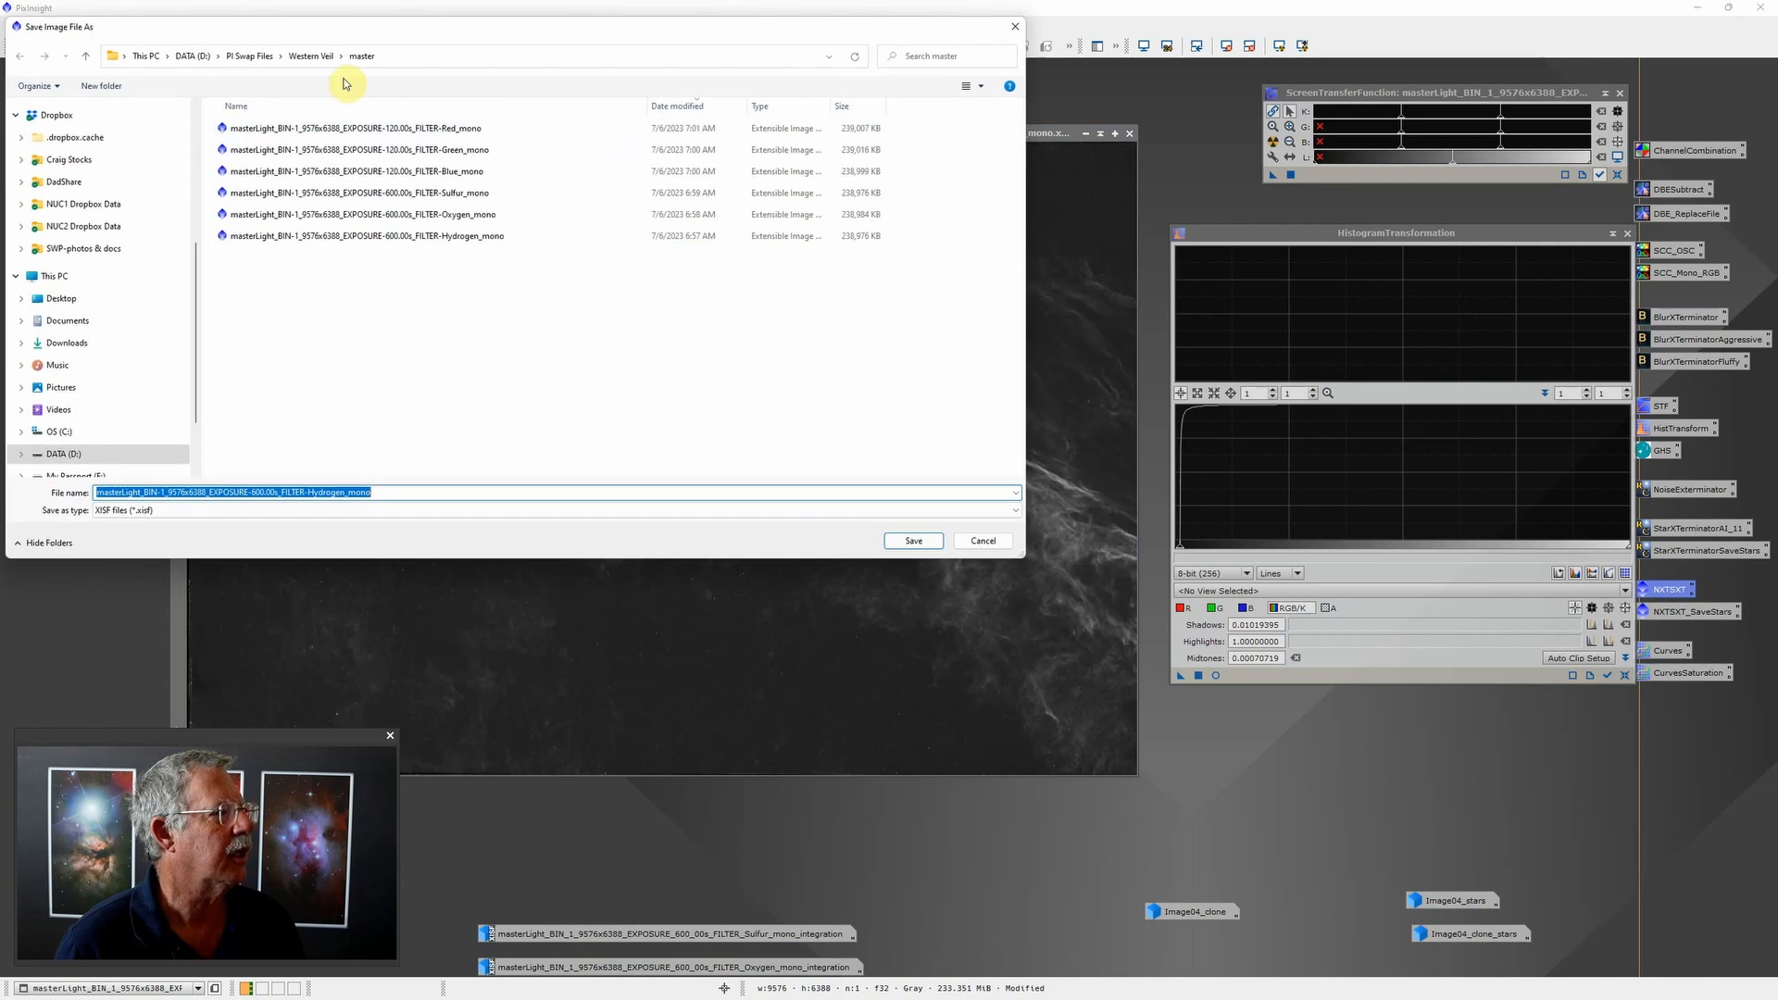
{"action": "left_click", "coordinate": [192, 56]}
{"action": "left_click", "coordinate": [266, 134]}
{"action": "double_click", "coordinate": [266, 134]}
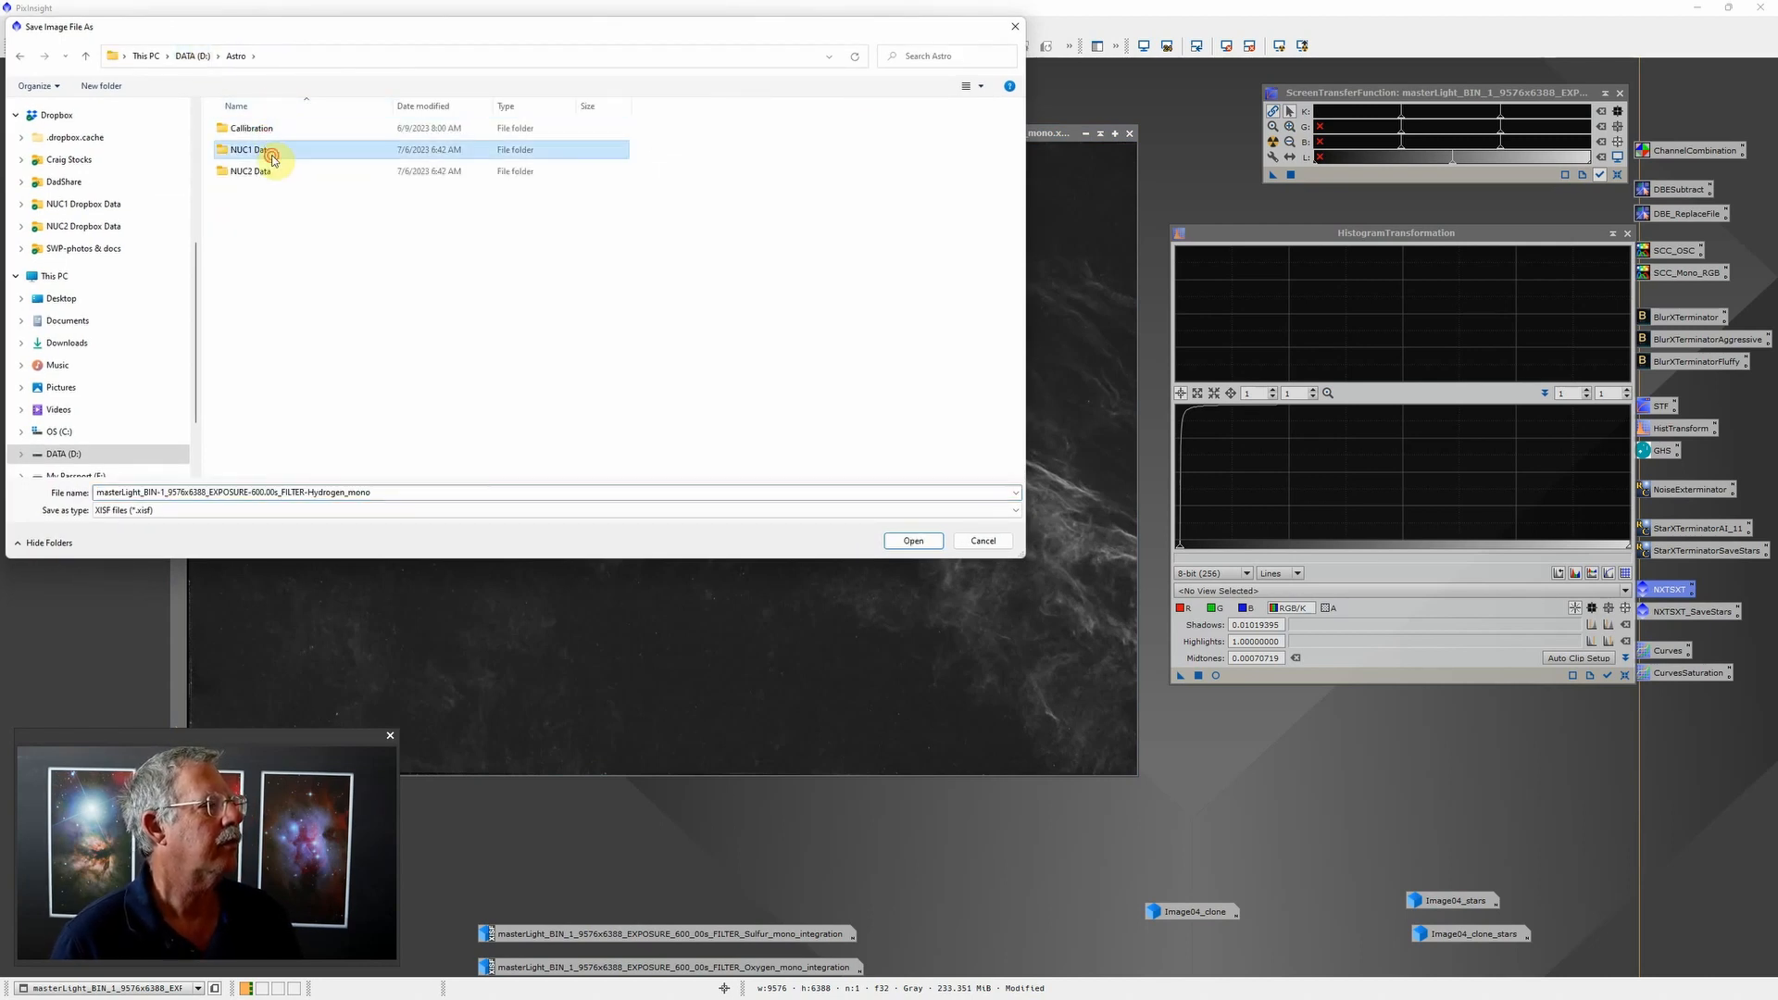
{"action": "double_click", "coordinate": [267, 151]}
{"action": "double_click", "coordinate": [271, 134]}
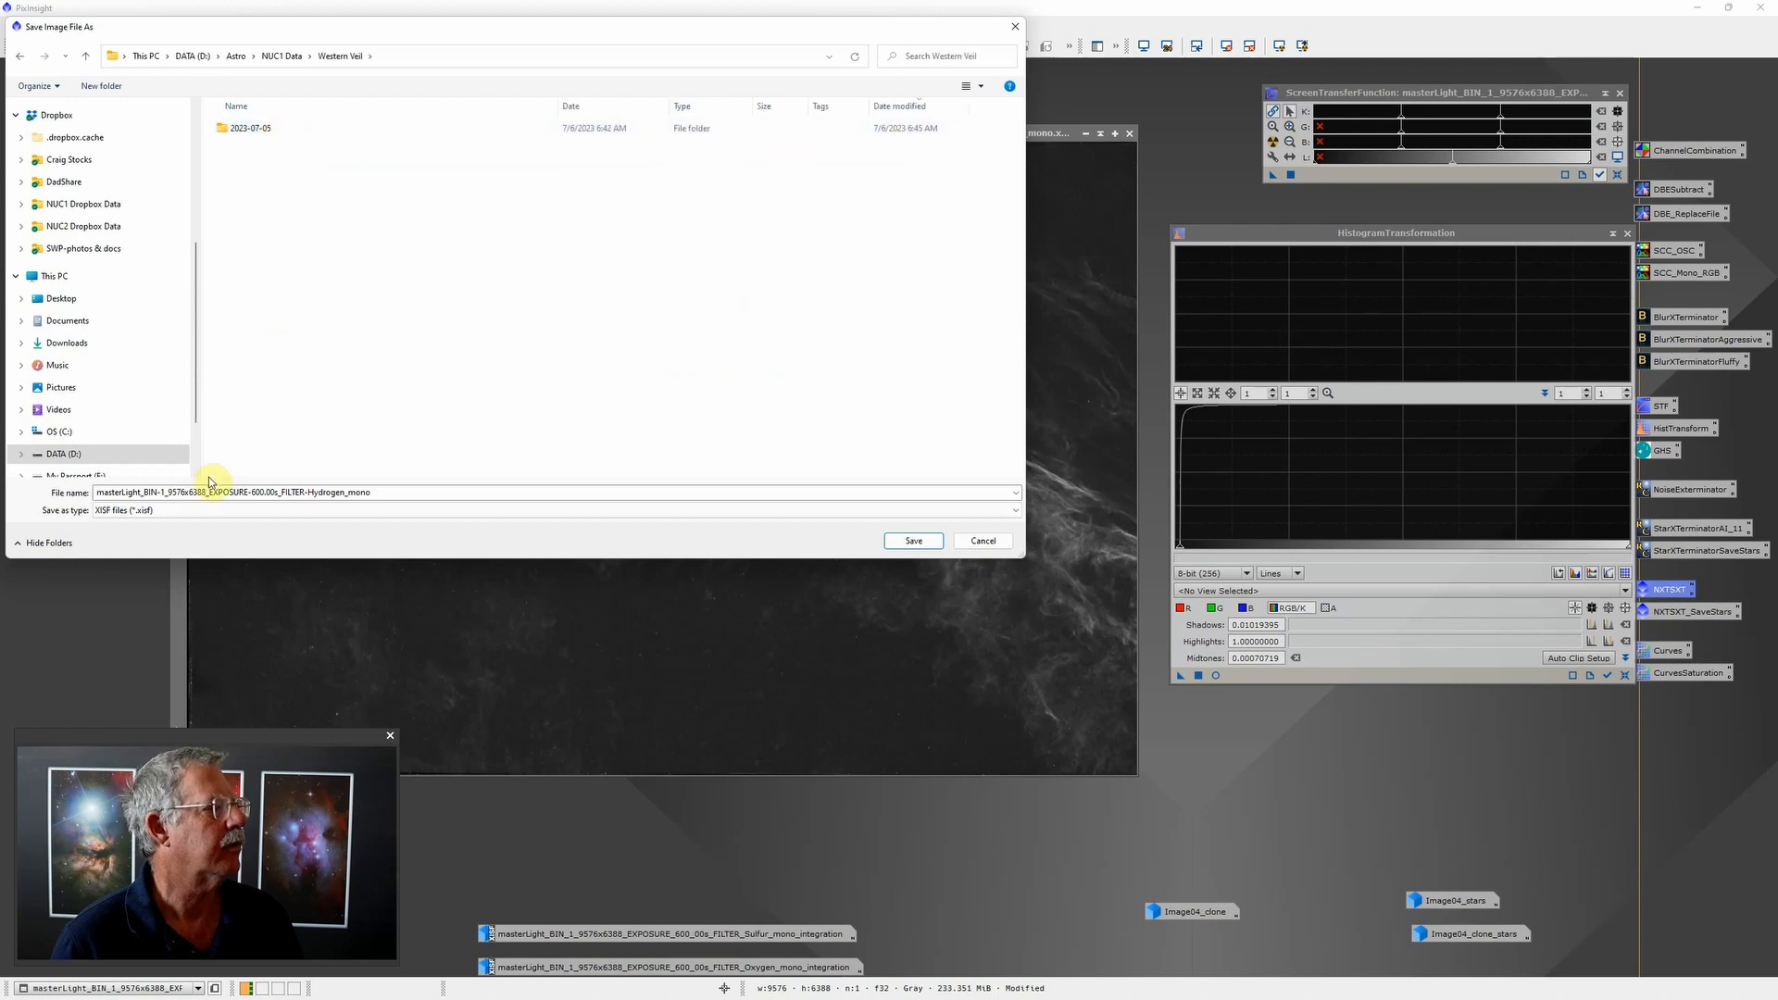
{"action": "left_click", "coordinate": [176, 510]}
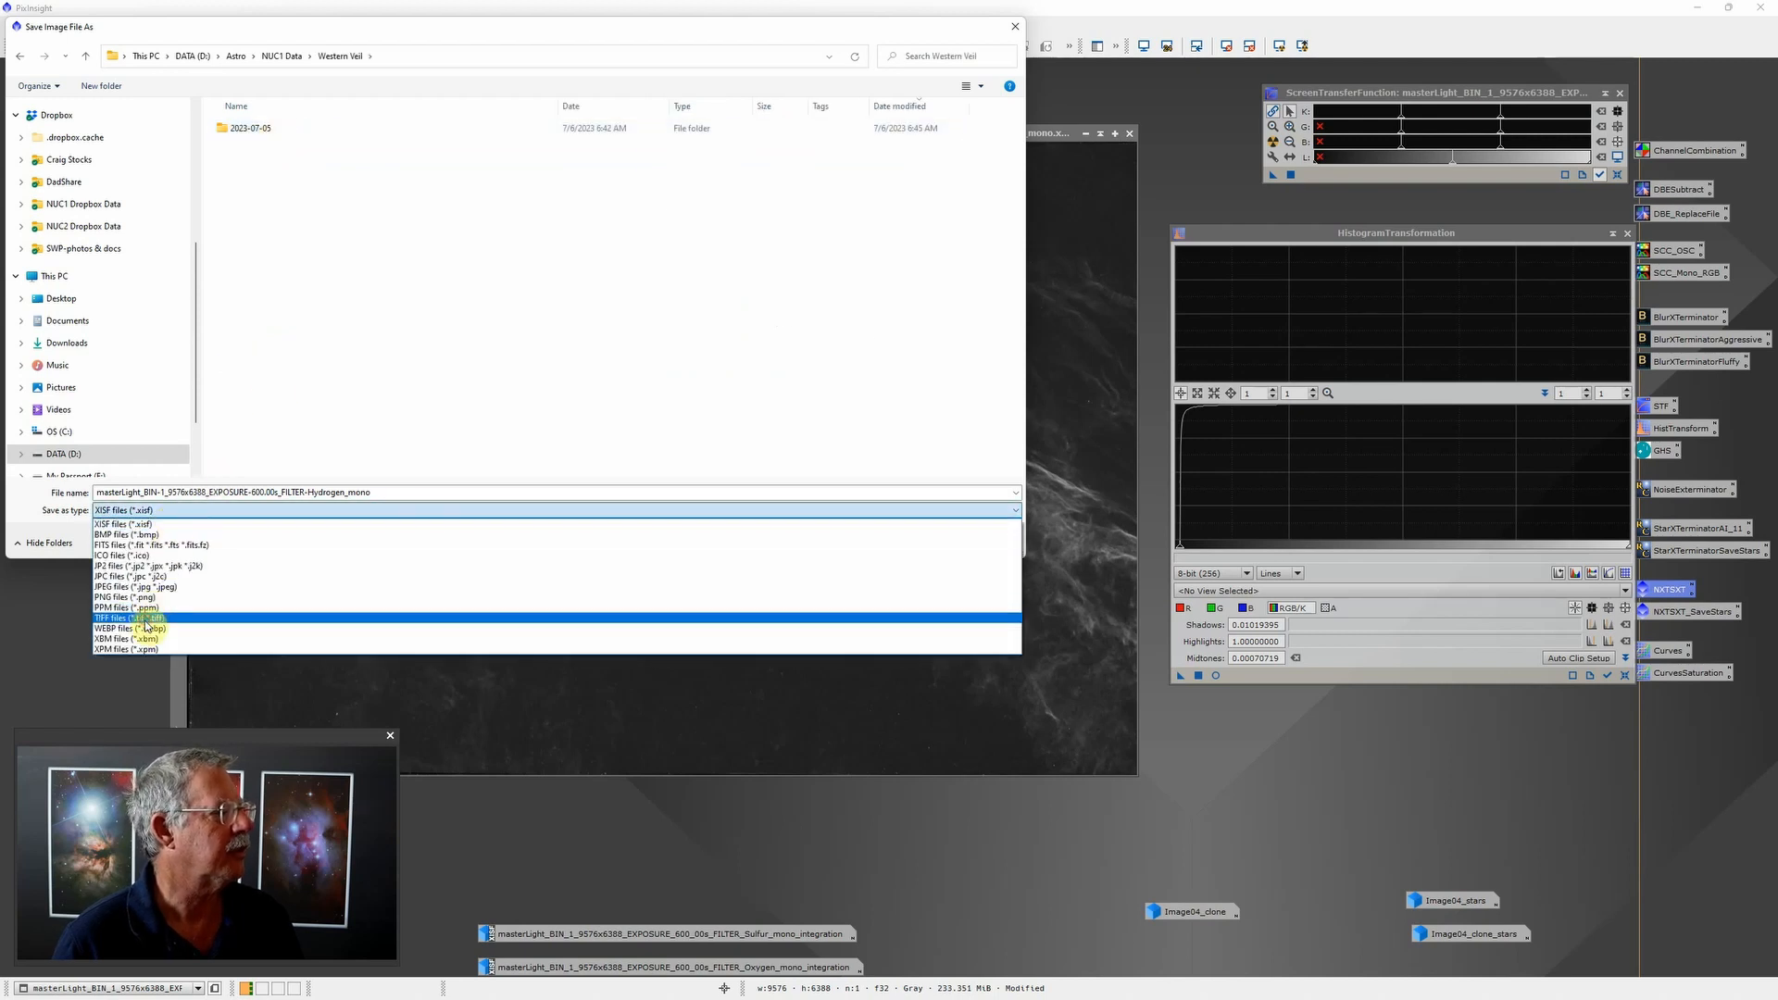
{"action": "left_click", "coordinate": [147, 618]}
Step: Append " 2" to the Hydrogen_mono file name and save it as a 16-bit unsigned integer TIFF
{"action": "double_click", "coordinate": [386, 489]}
{"action": "left_click", "coordinate": [386, 489]}
{"action": "type", "text": "2"}
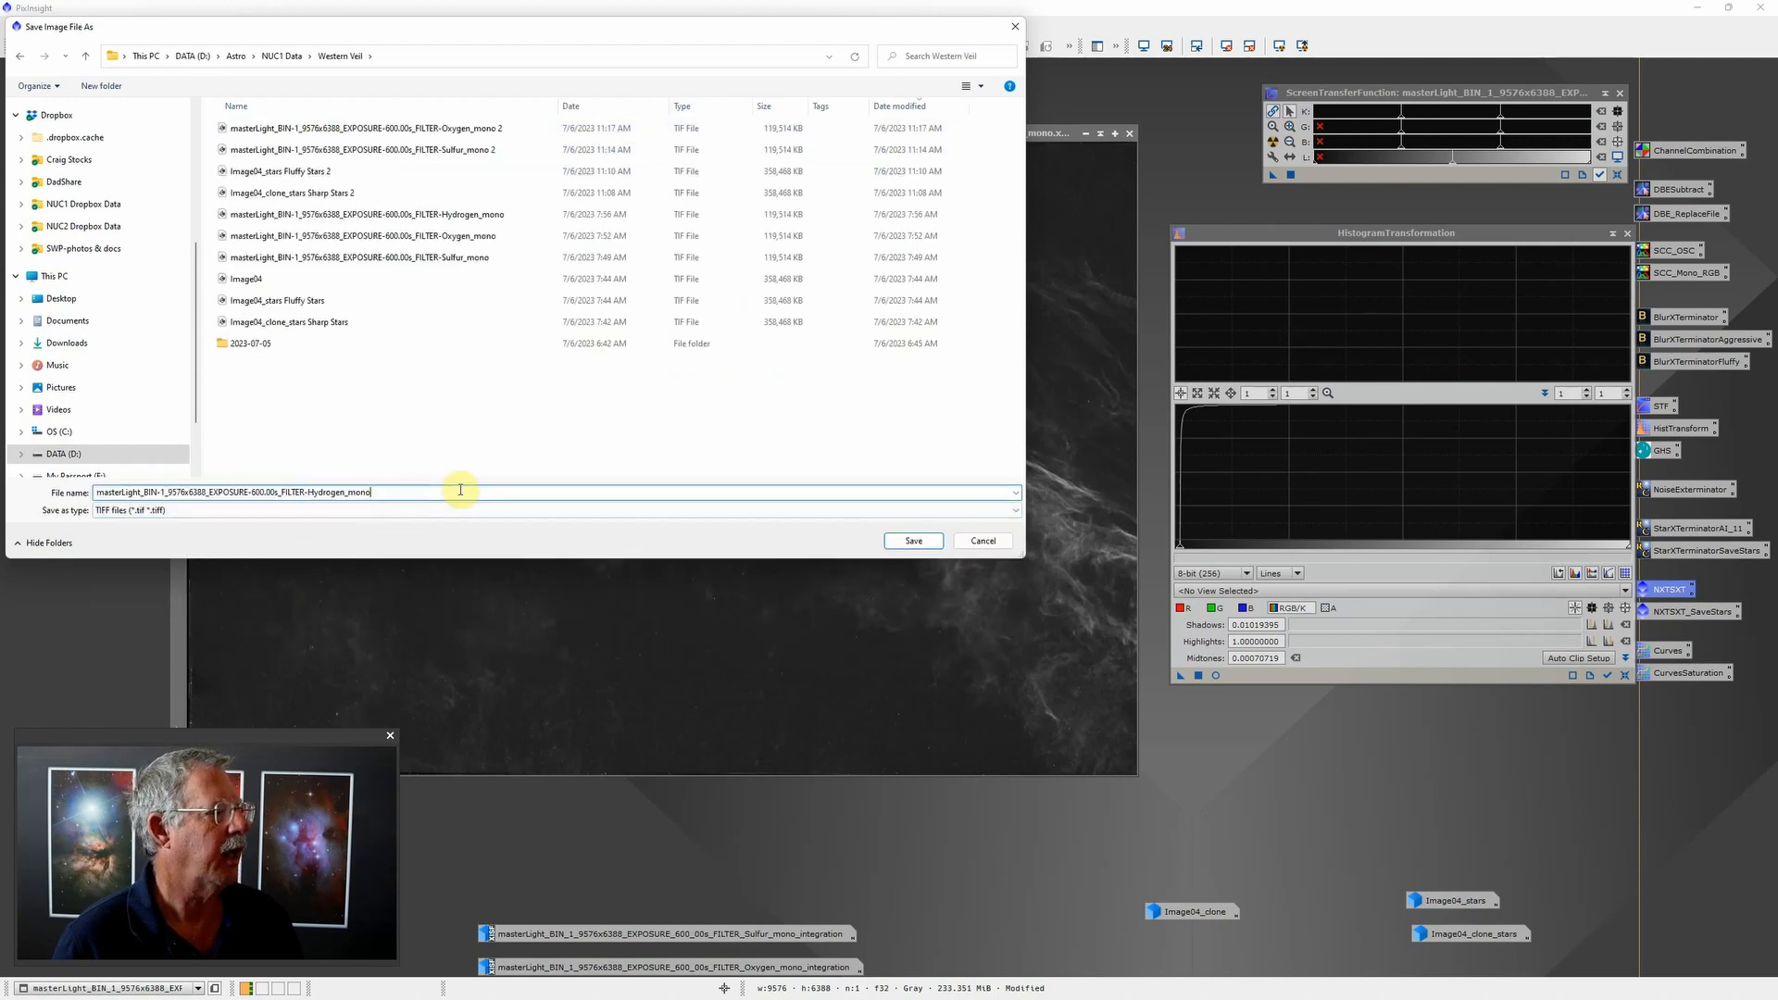
{"action": "left_click", "coordinate": [913, 541]}
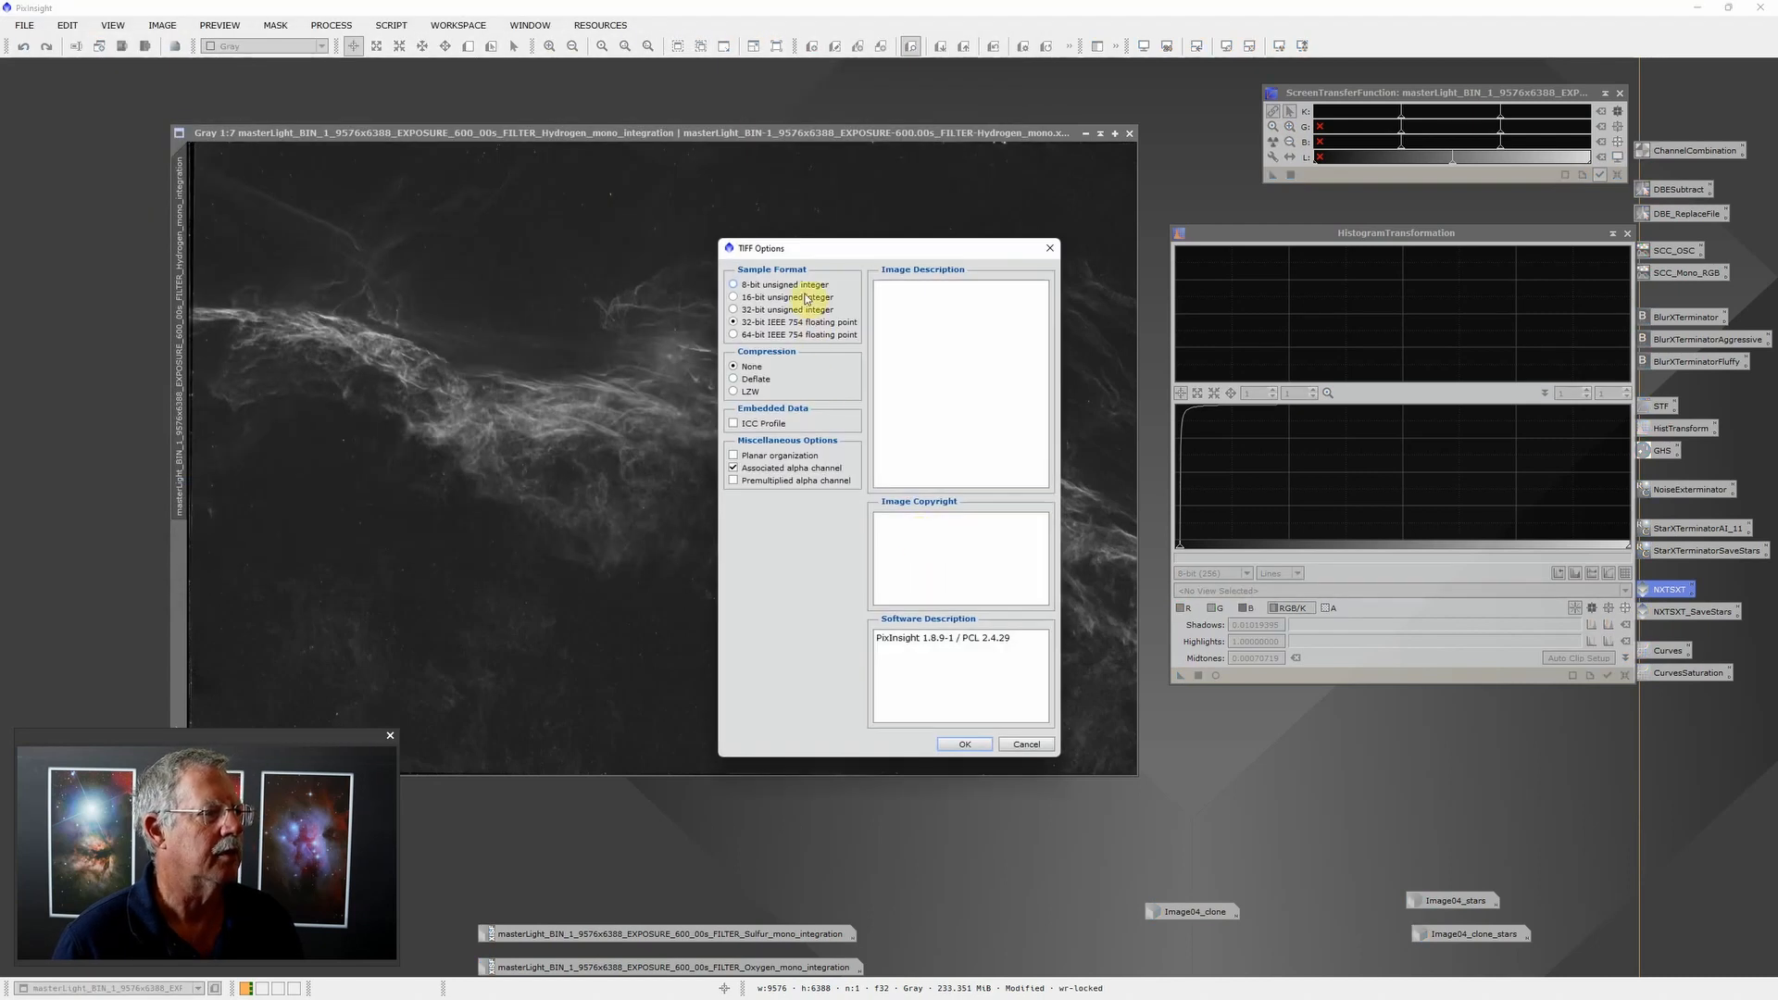
{"action": "left_click", "coordinate": [964, 742]}
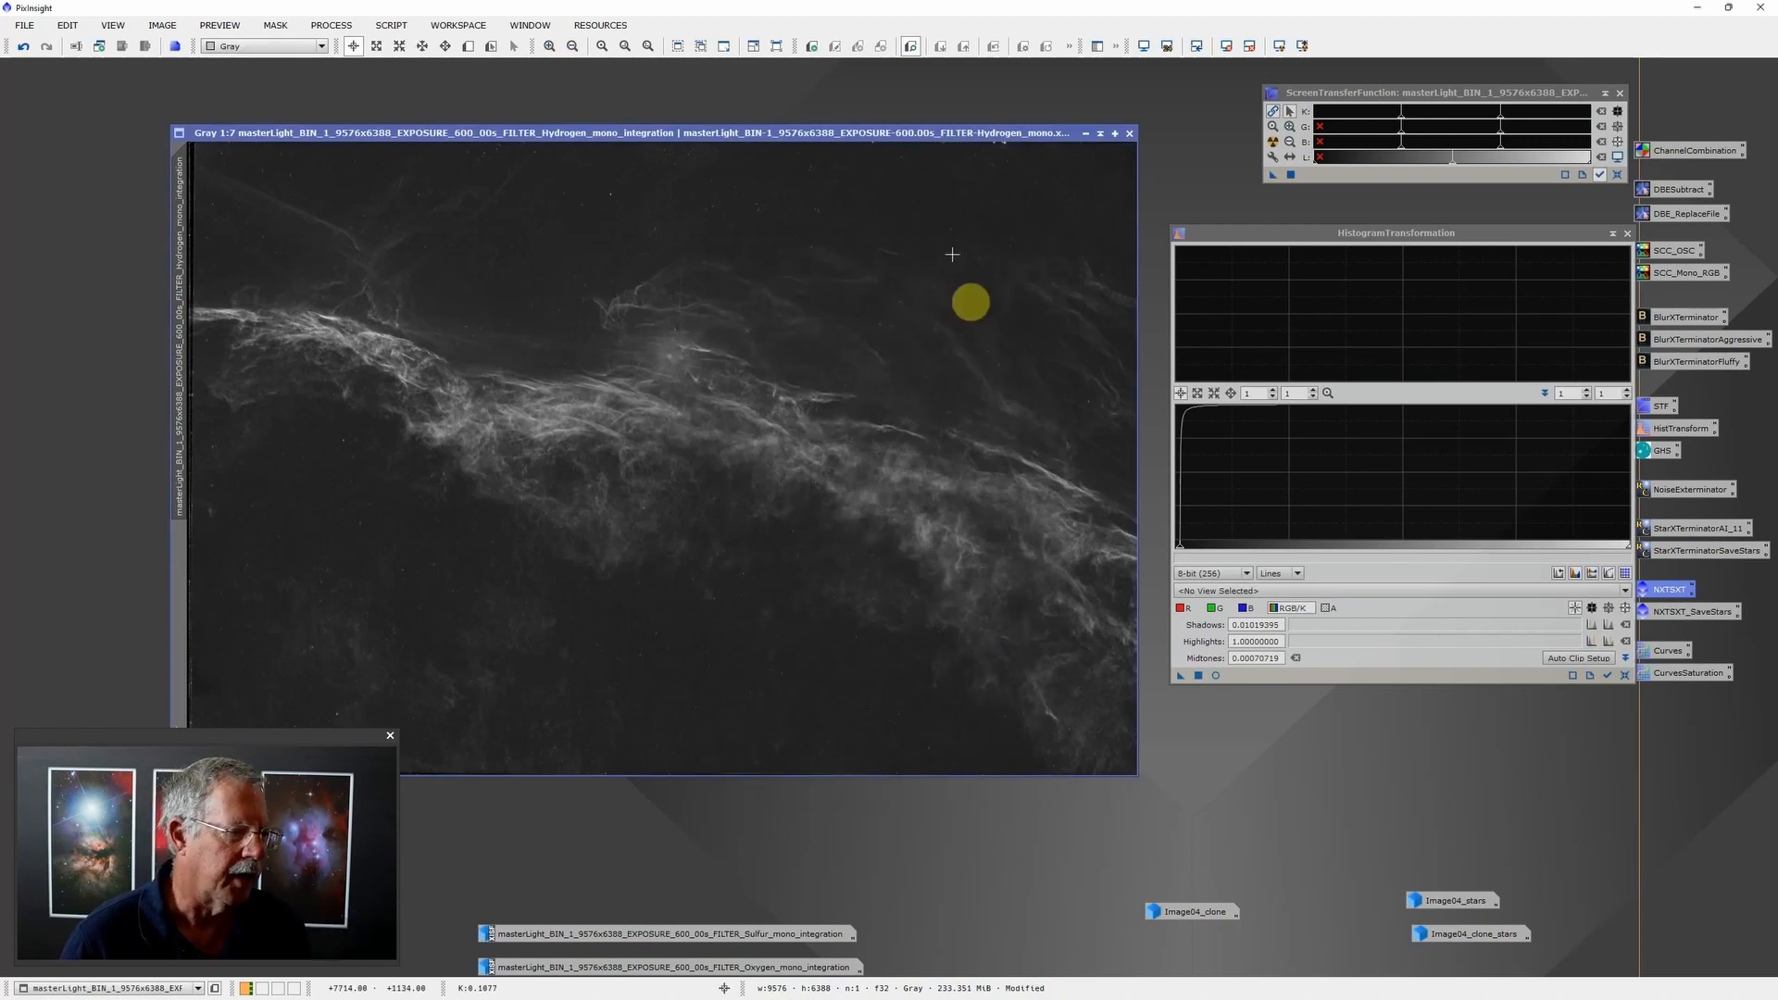
Step: Close ScreenTransferFunction and HistogramTransformation, and open the saved ChannelCombination process
{"action": "left_click", "coordinate": [1620, 93]}
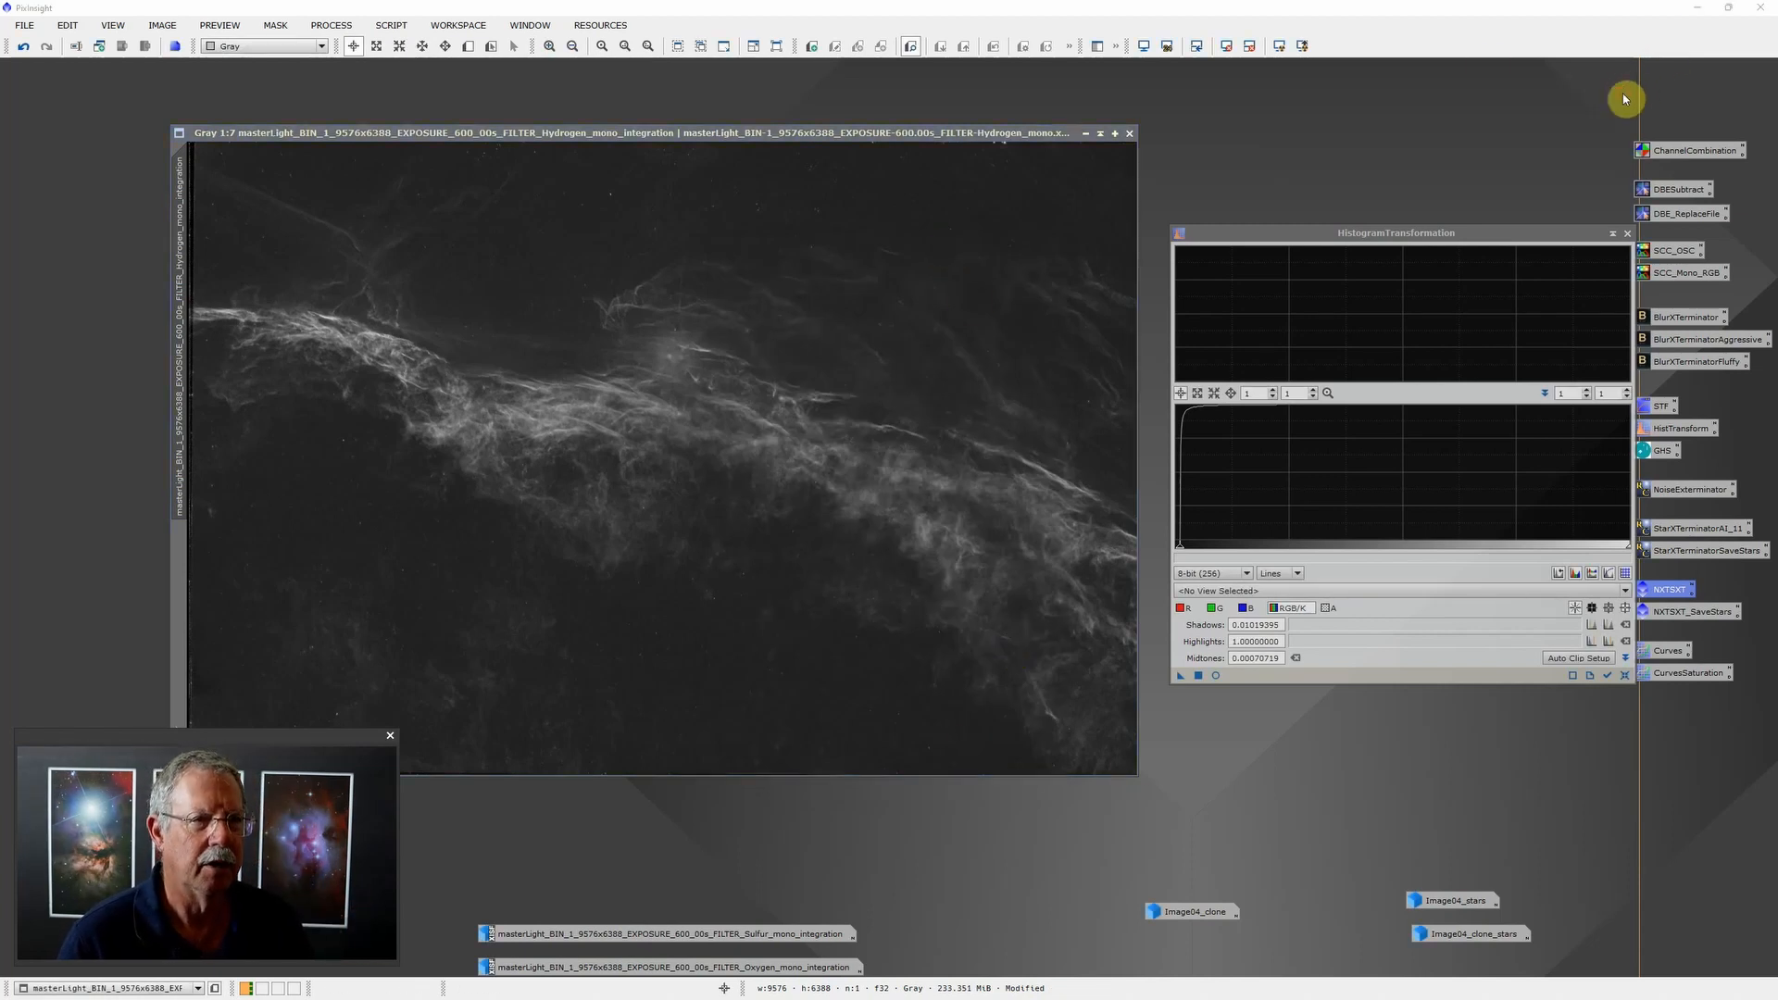
{"action": "left_click", "coordinate": [1624, 233]}
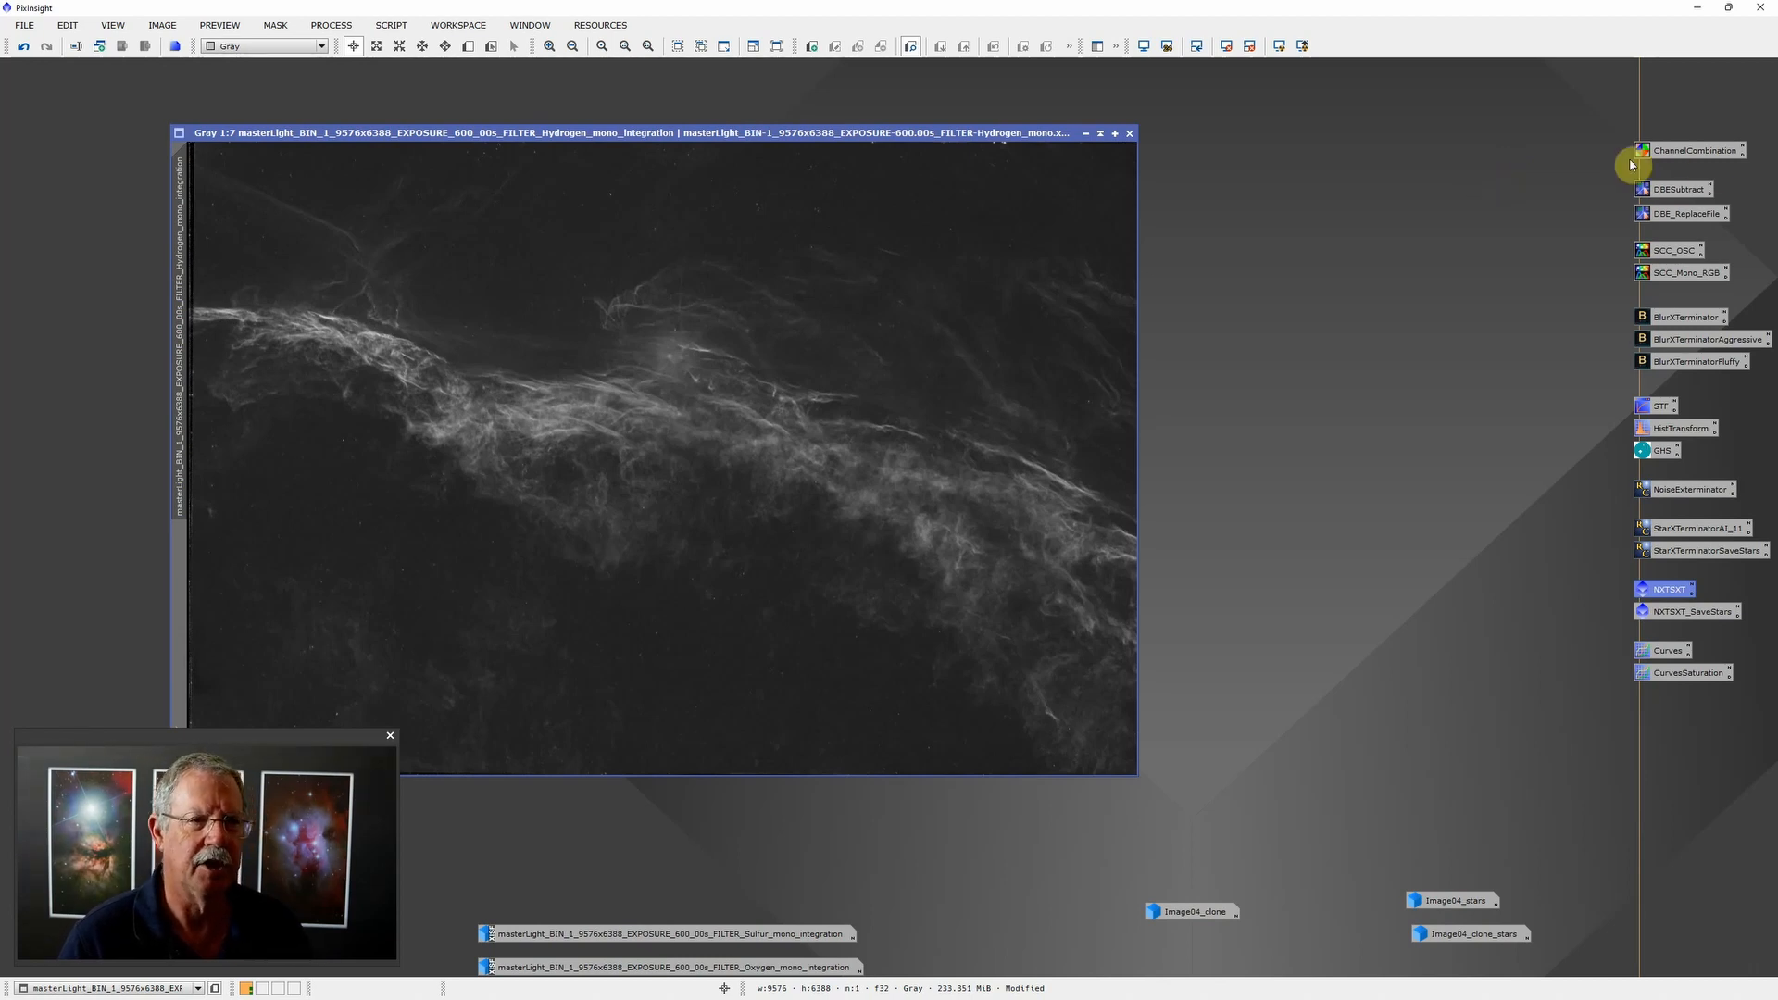
{"action": "double_click", "coordinate": [1687, 153]}
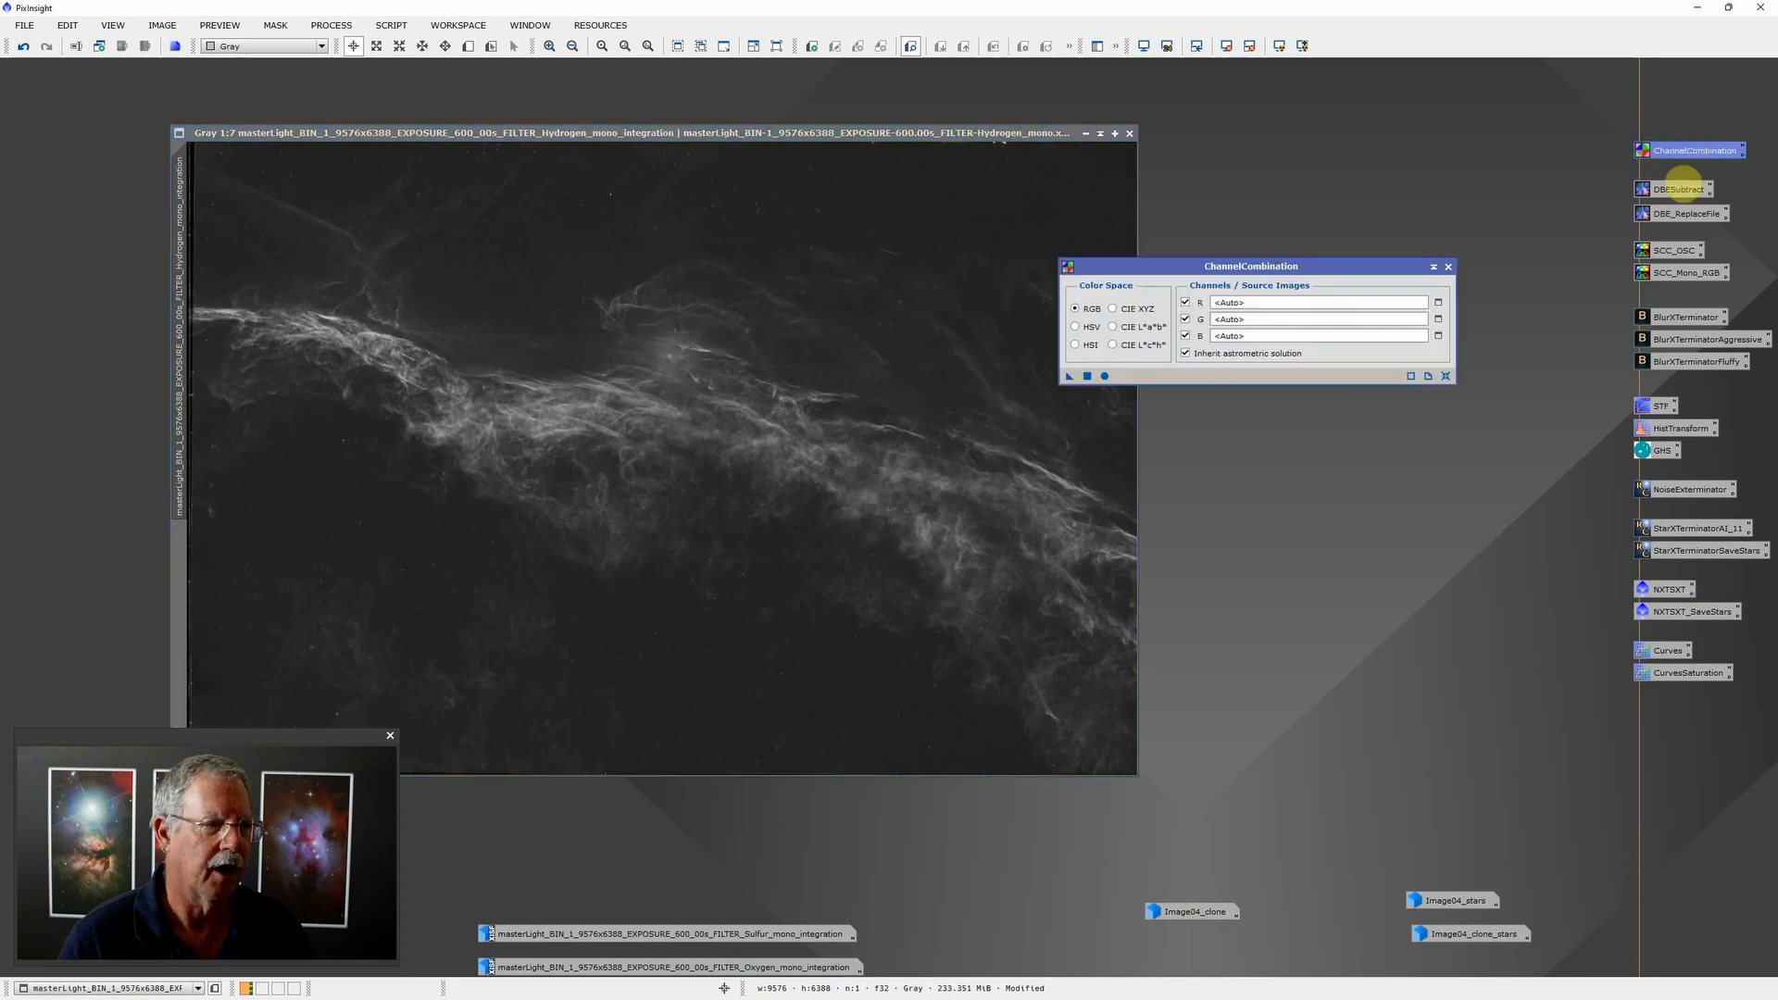
Step: Combine the sulfur, hydrogen and oxygen masters as R, G and B into a new RGB image, and close ChannelCombination
{"action": "left_click_drag", "start_coordinate": [183, 249], "coordinate": [1278, 319]}
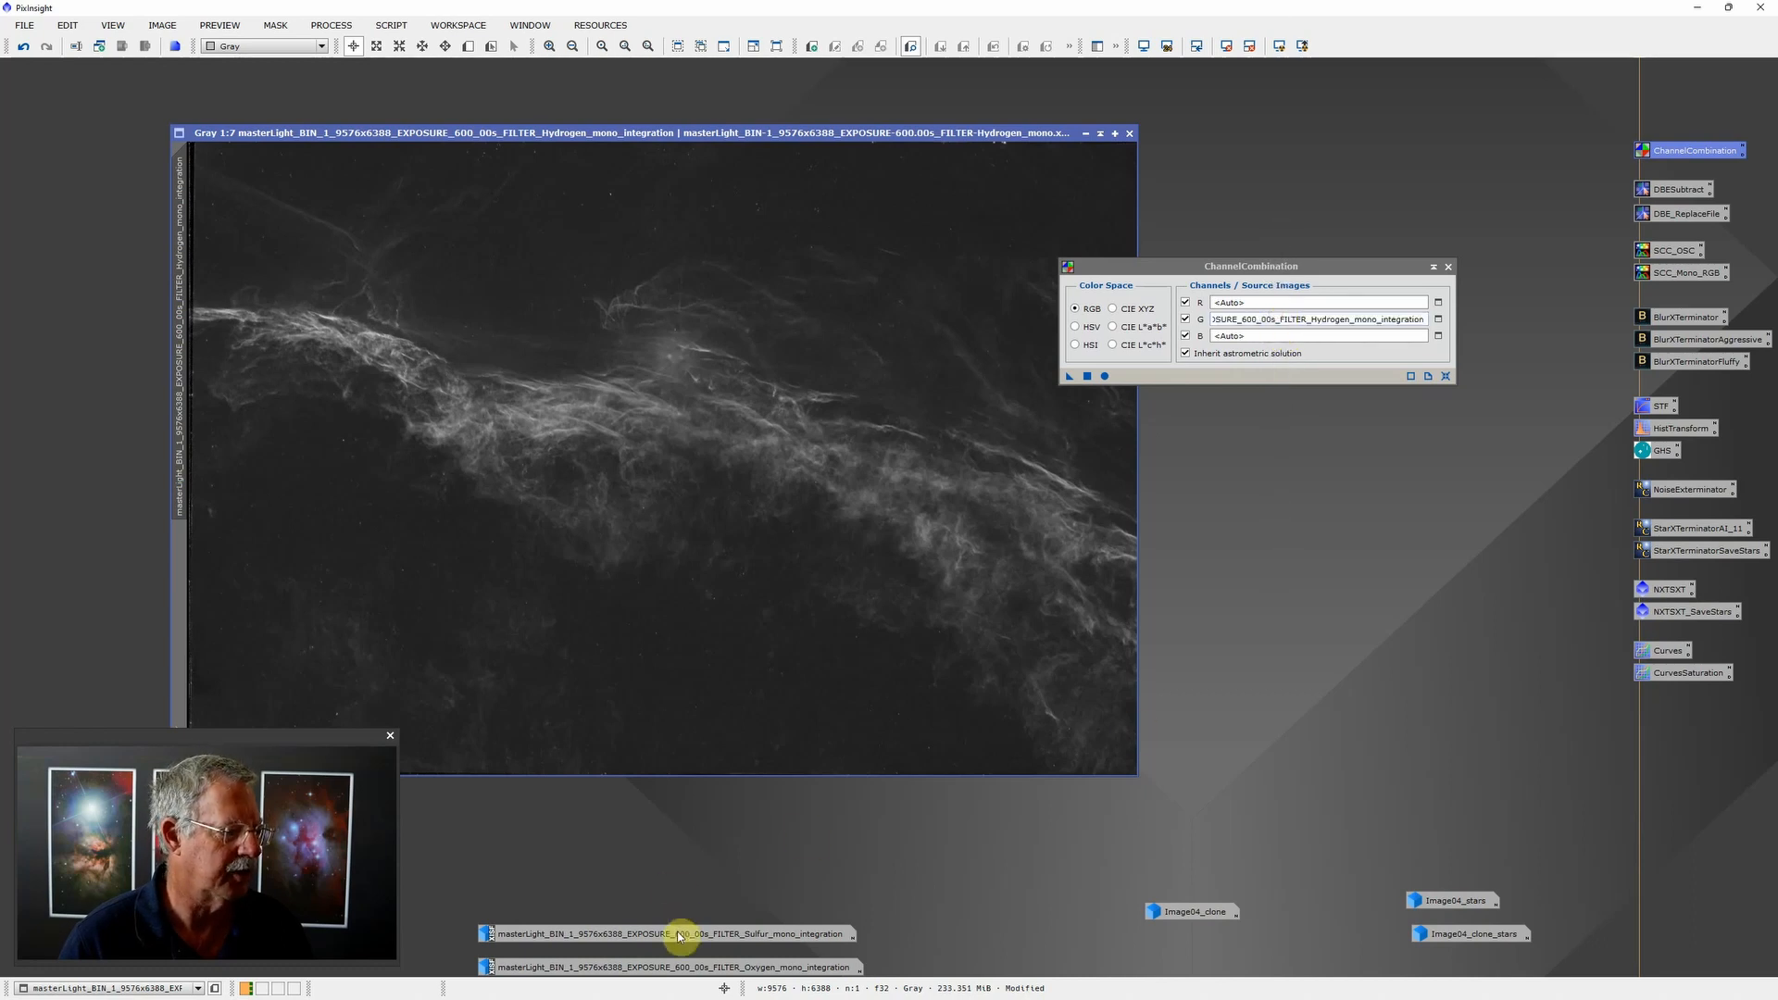
{"action": "left_click_drag", "start_coordinate": [681, 935], "coordinate": [1278, 311]}
{"action": "left_click_drag", "start_coordinate": [806, 966], "coordinate": [1366, 344]}
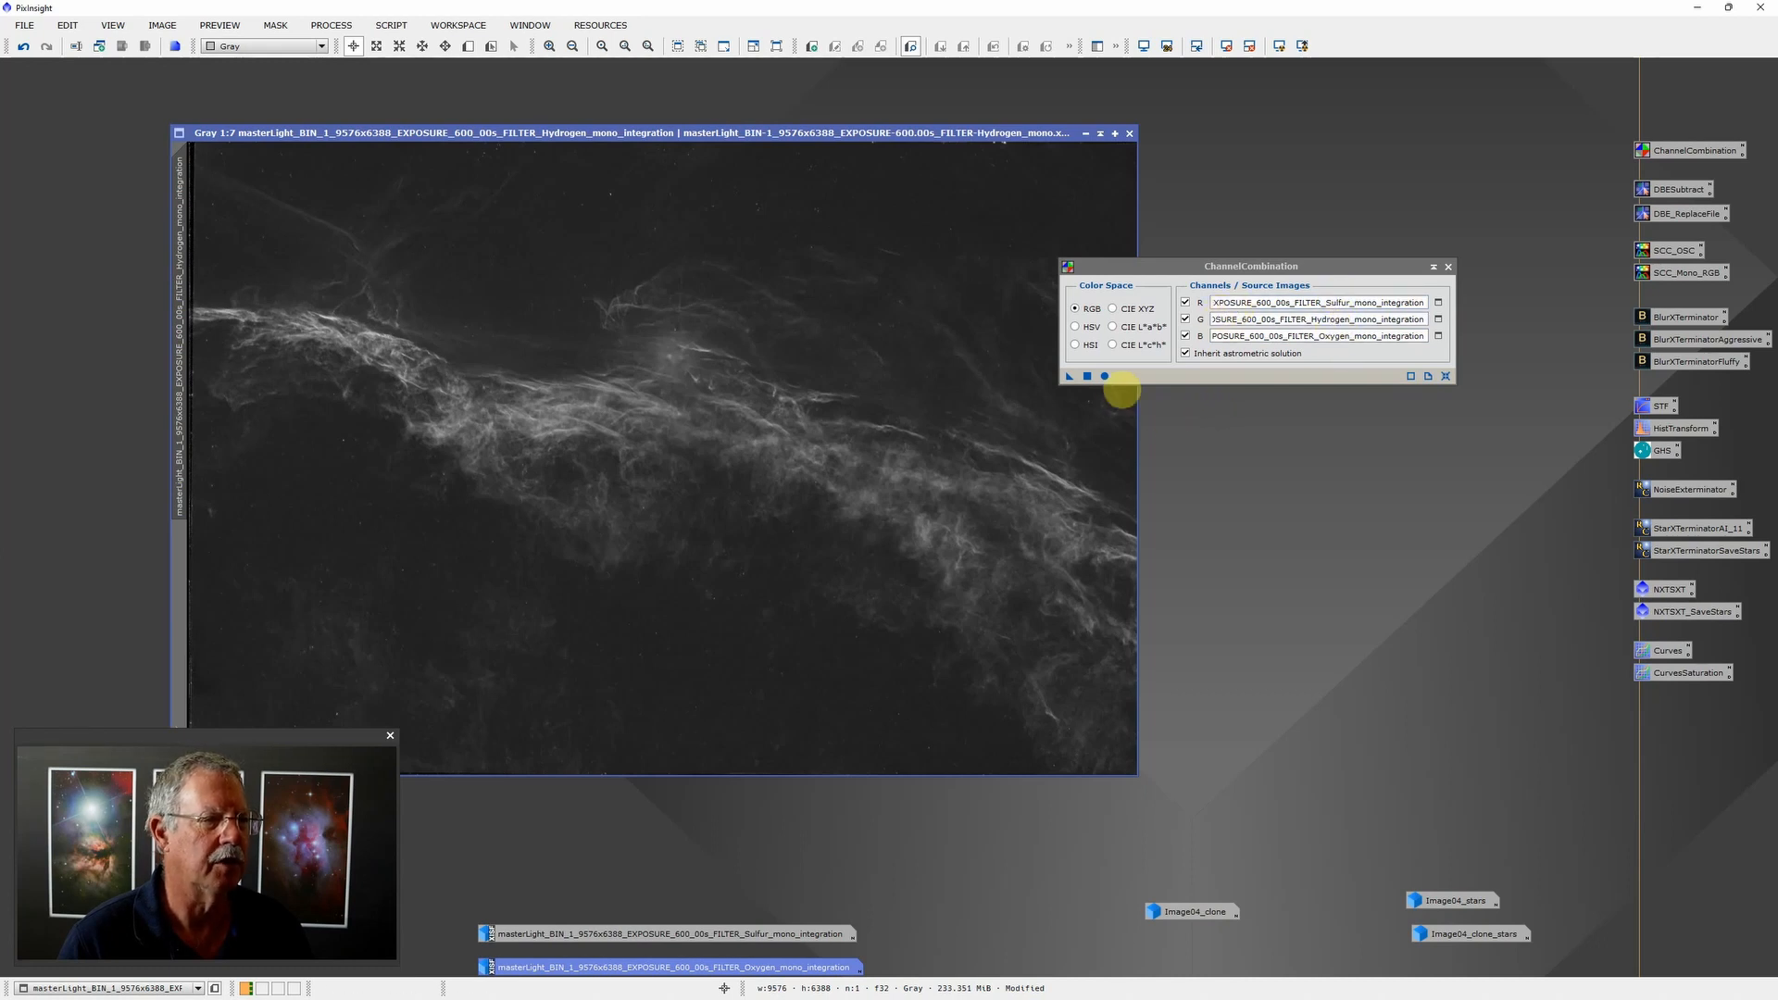
{"action": "left_click", "coordinate": [1105, 376]}
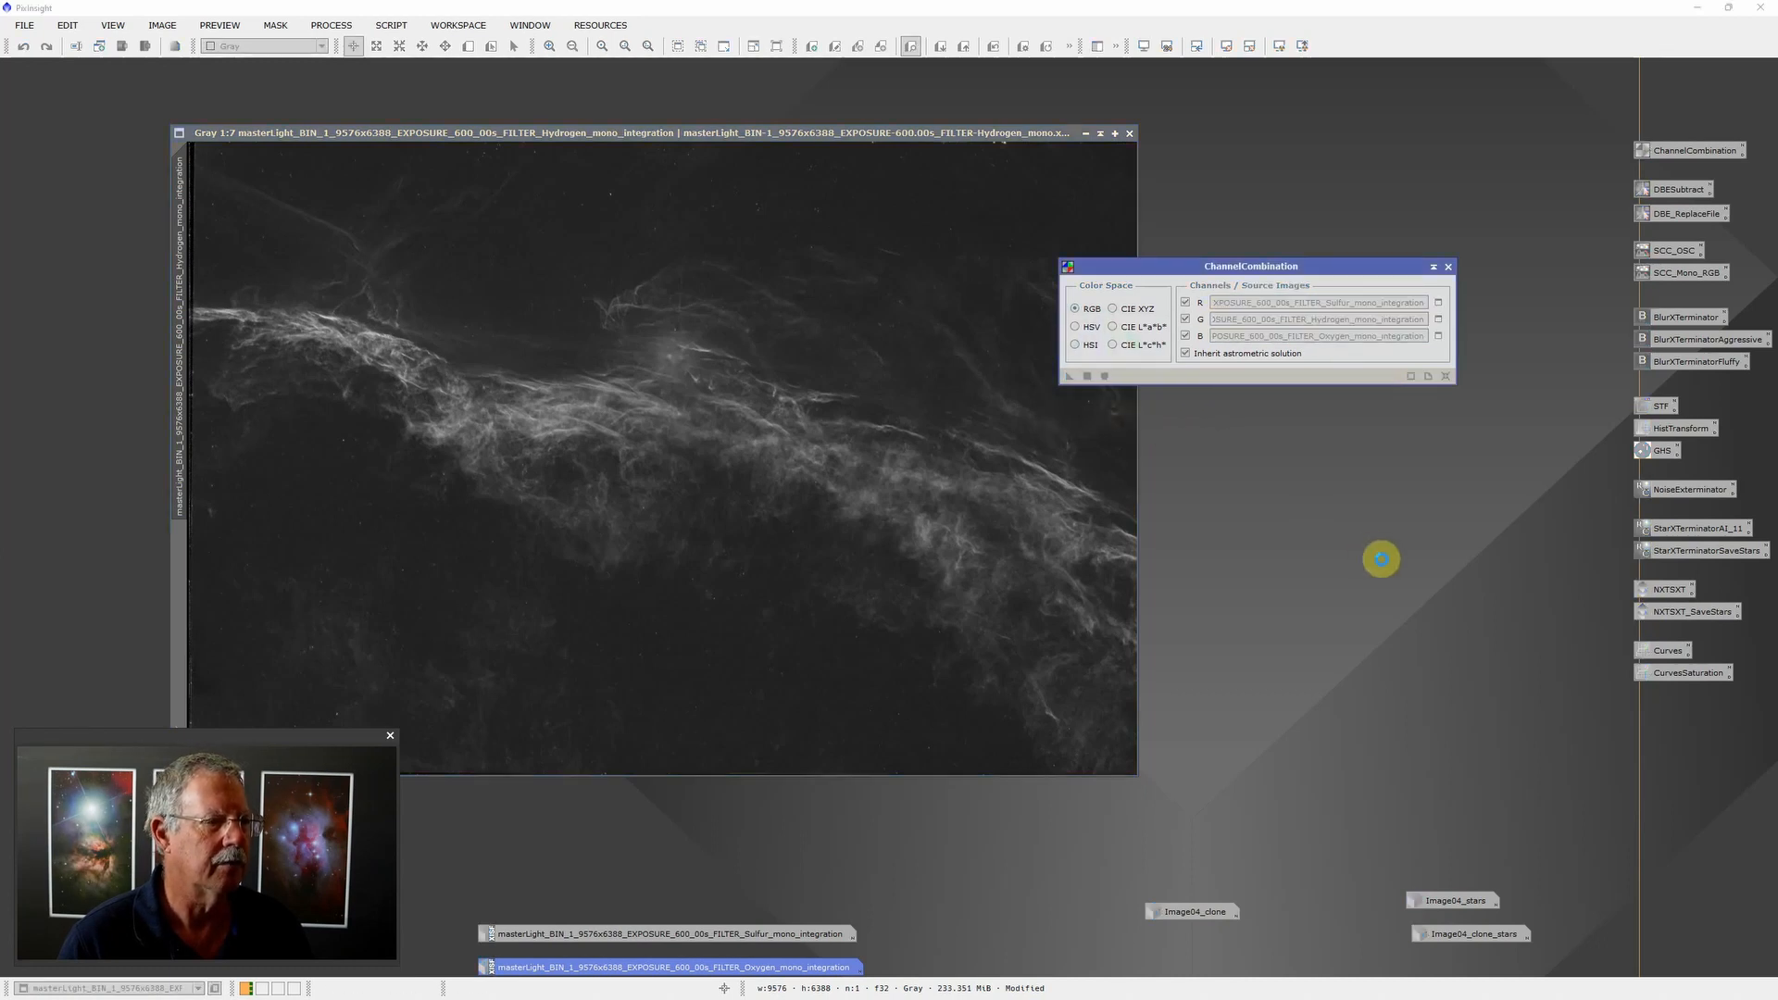
{"action": "left_click", "coordinate": [1449, 267]}
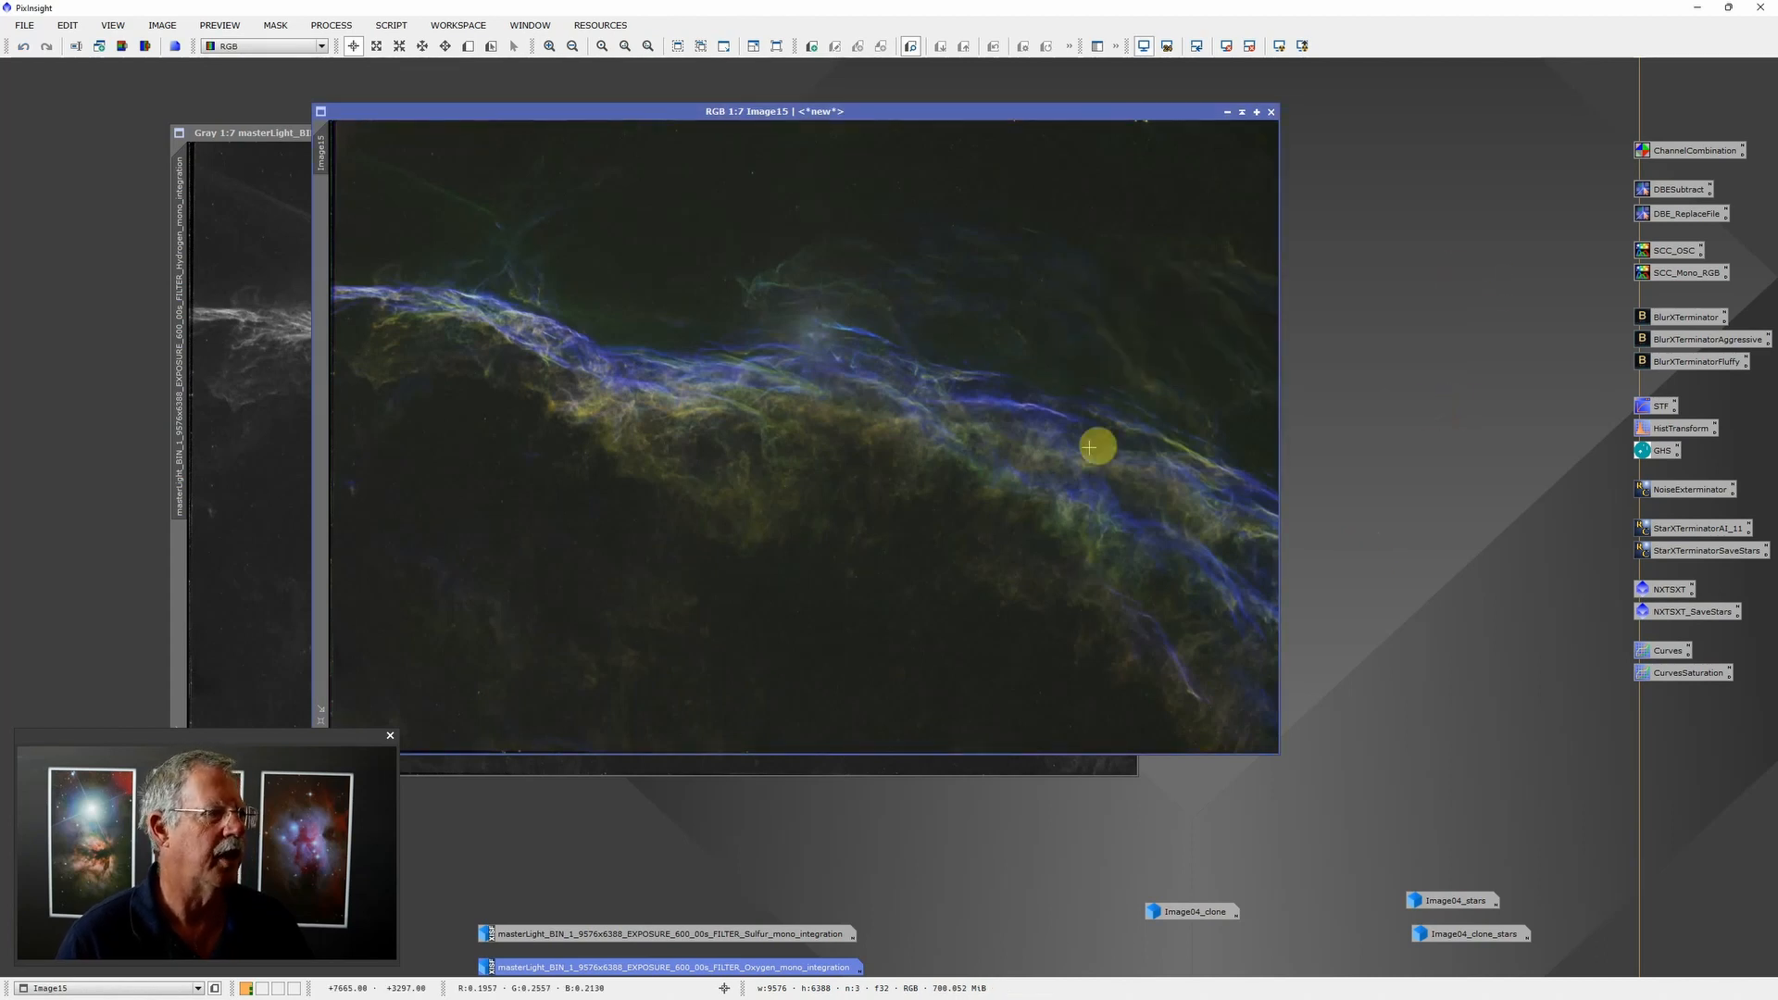
Step: Inspect the combined RGB image, minimize it, and place its icon beside the Image04_clone icon
{"action": "scroll", "coordinate": [977, 444], "scroll_direction": "up", "scroll_amount": 1}
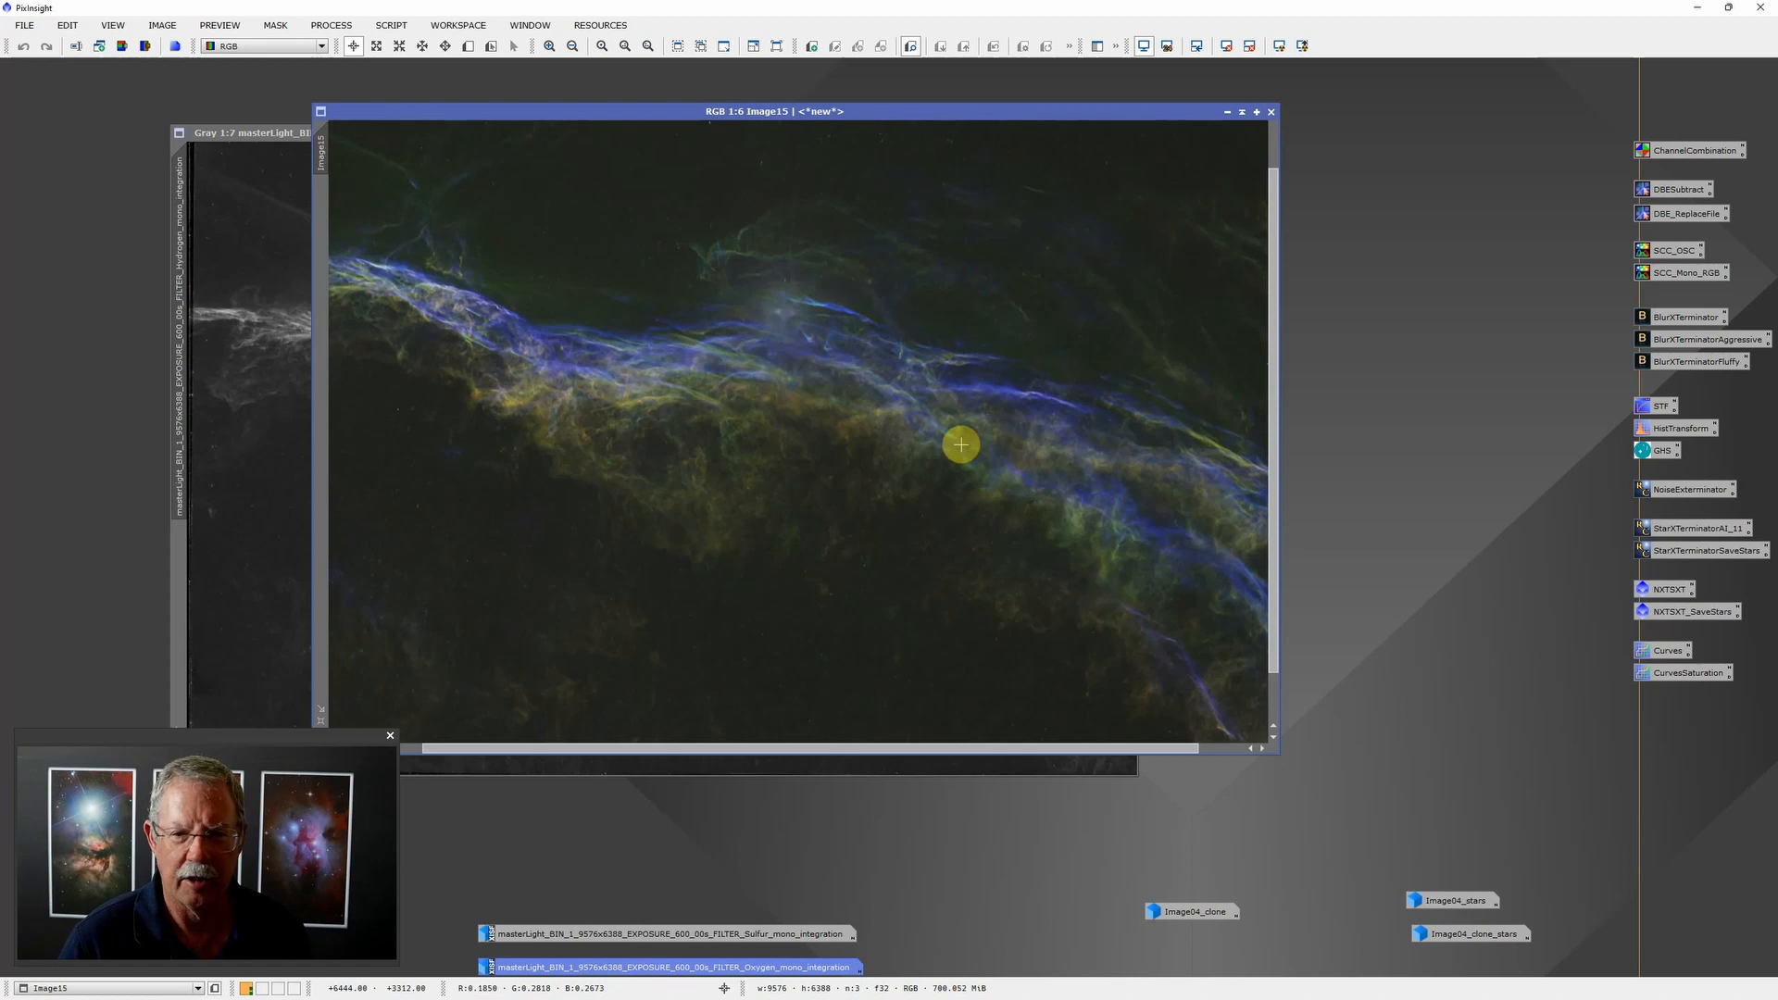
{"action": "scroll", "coordinate": [963, 435], "scroll_direction": "down", "scroll_amount": 4}
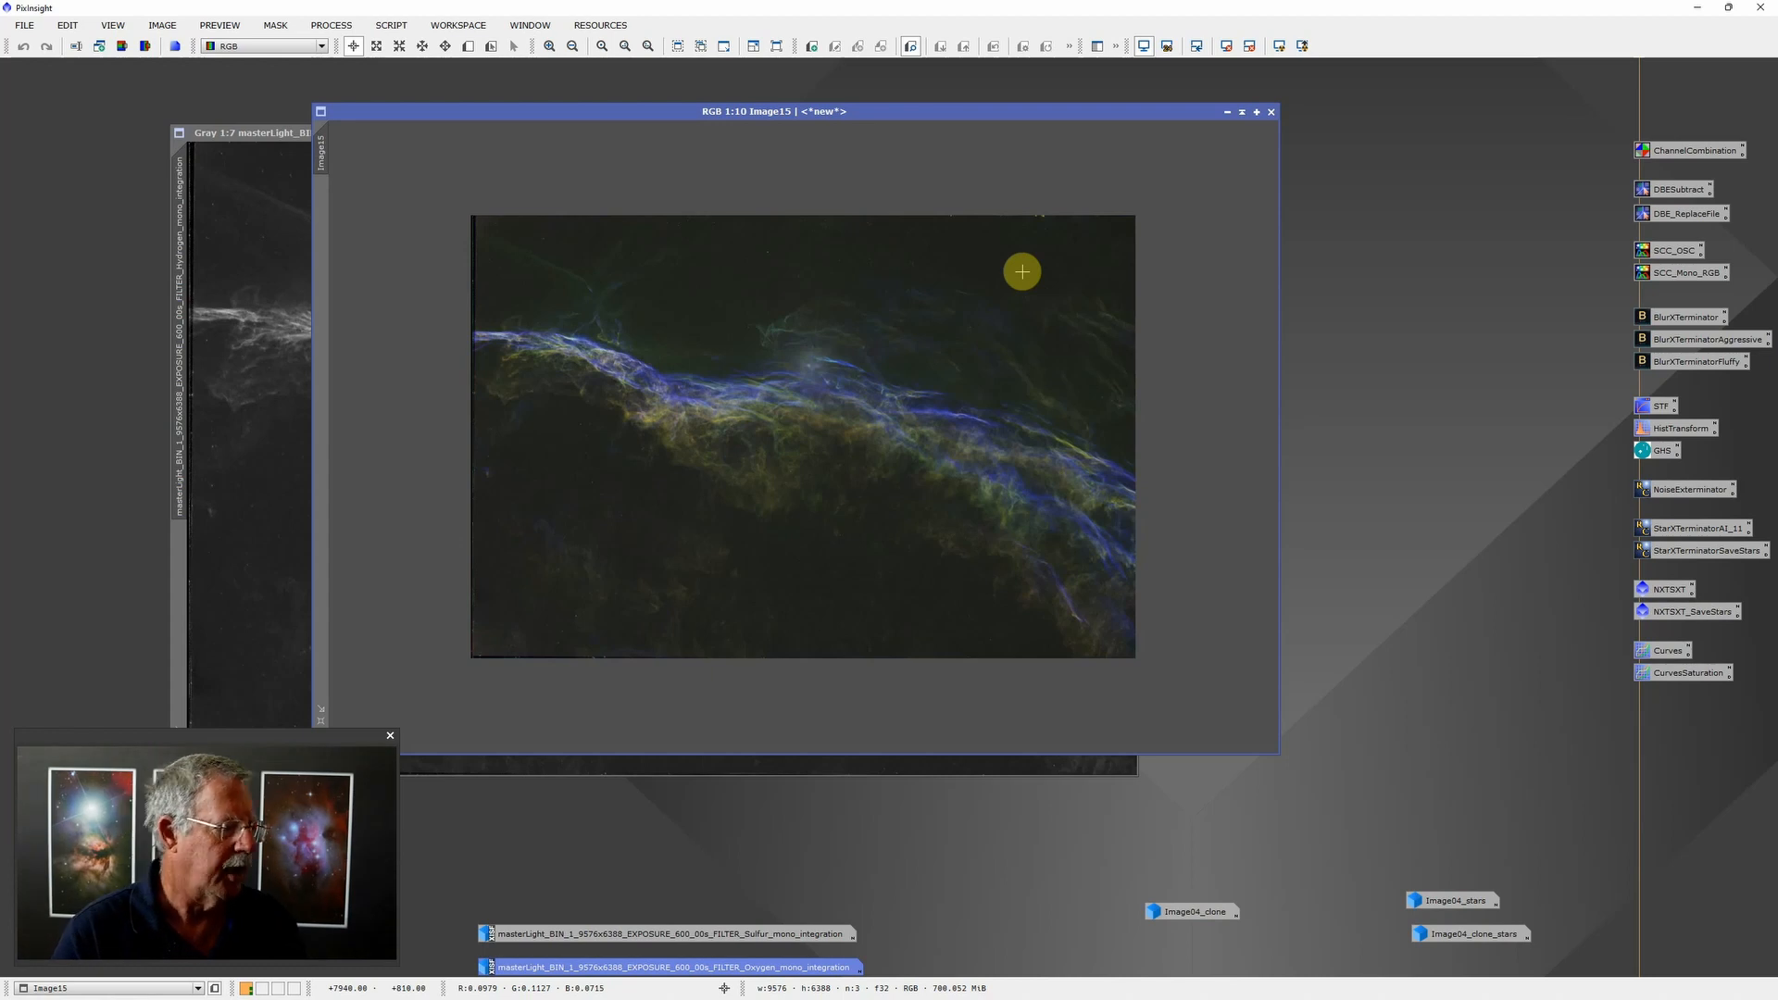
{"action": "left_click", "coordinate": [1227, 114]}
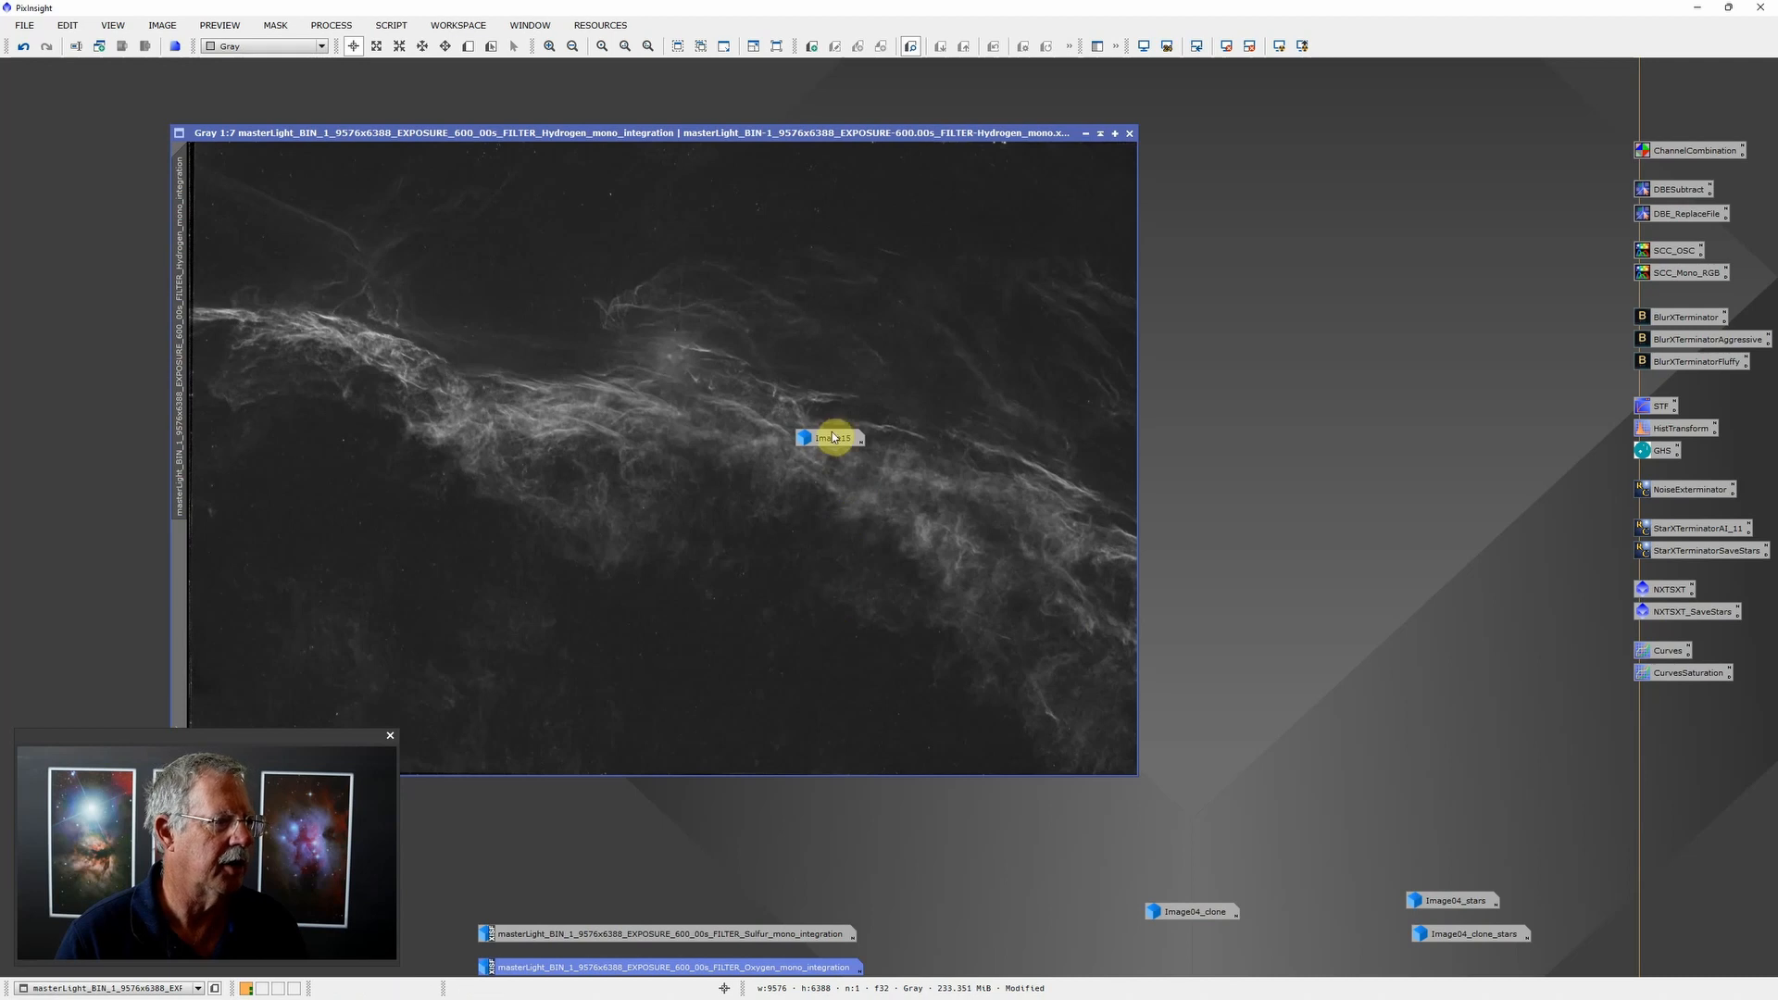
{"action": "left_click_drag", "start_coordinate": [830, 438], "coordinate": [993, 917]}
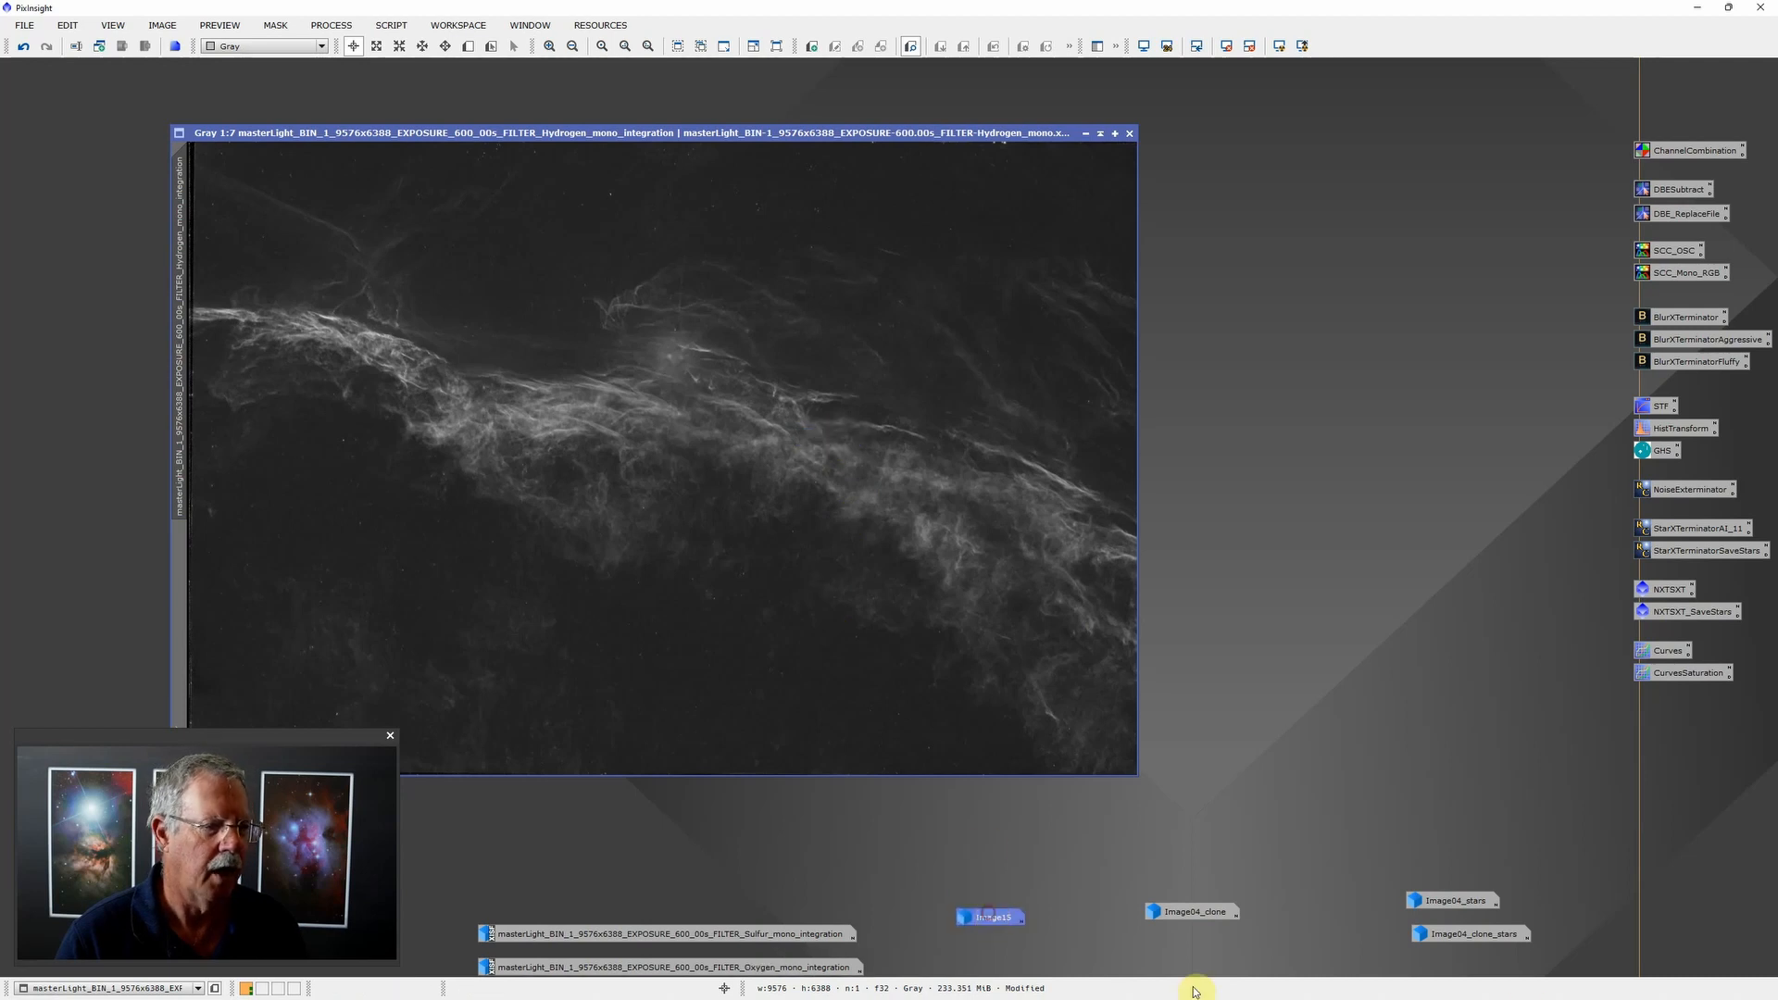
Step: Restore the minimized Image04_stars image and view its full star field
{"action": "double_click", "coordinate": [1456, 900]}
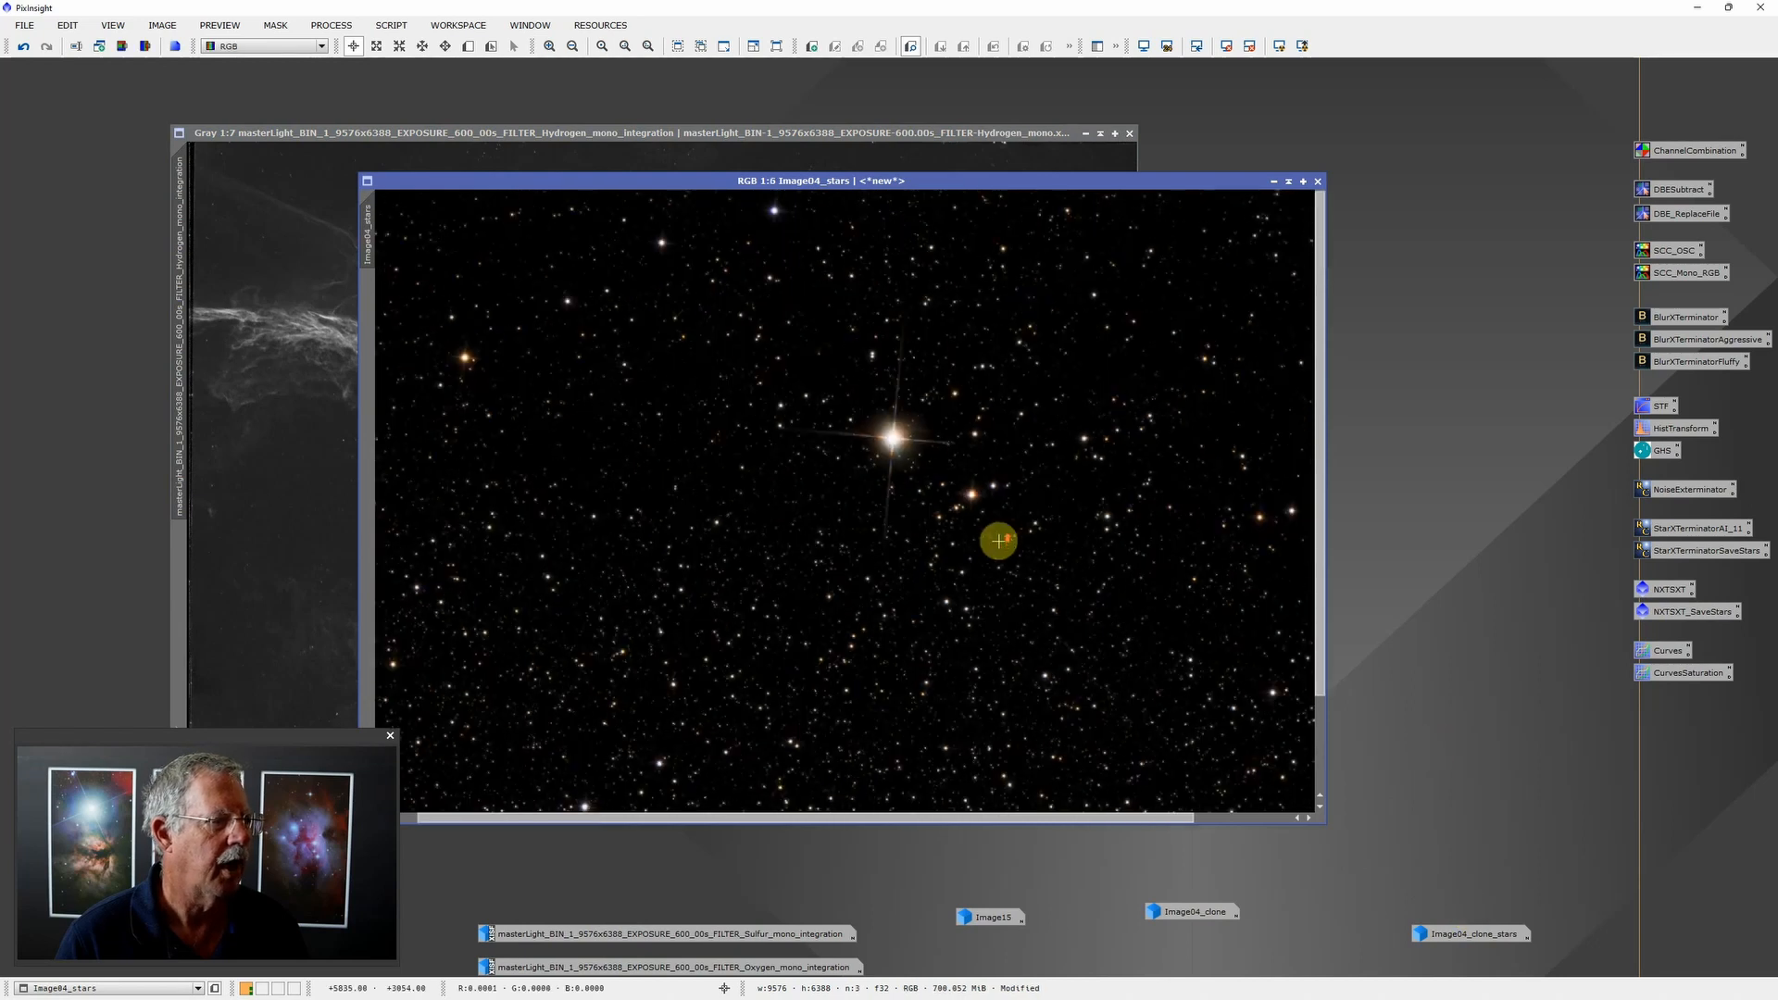
{"action": "scroll", "coordinate": [998, 540], "scroll_direction": "down", "scroll_amount": 4}
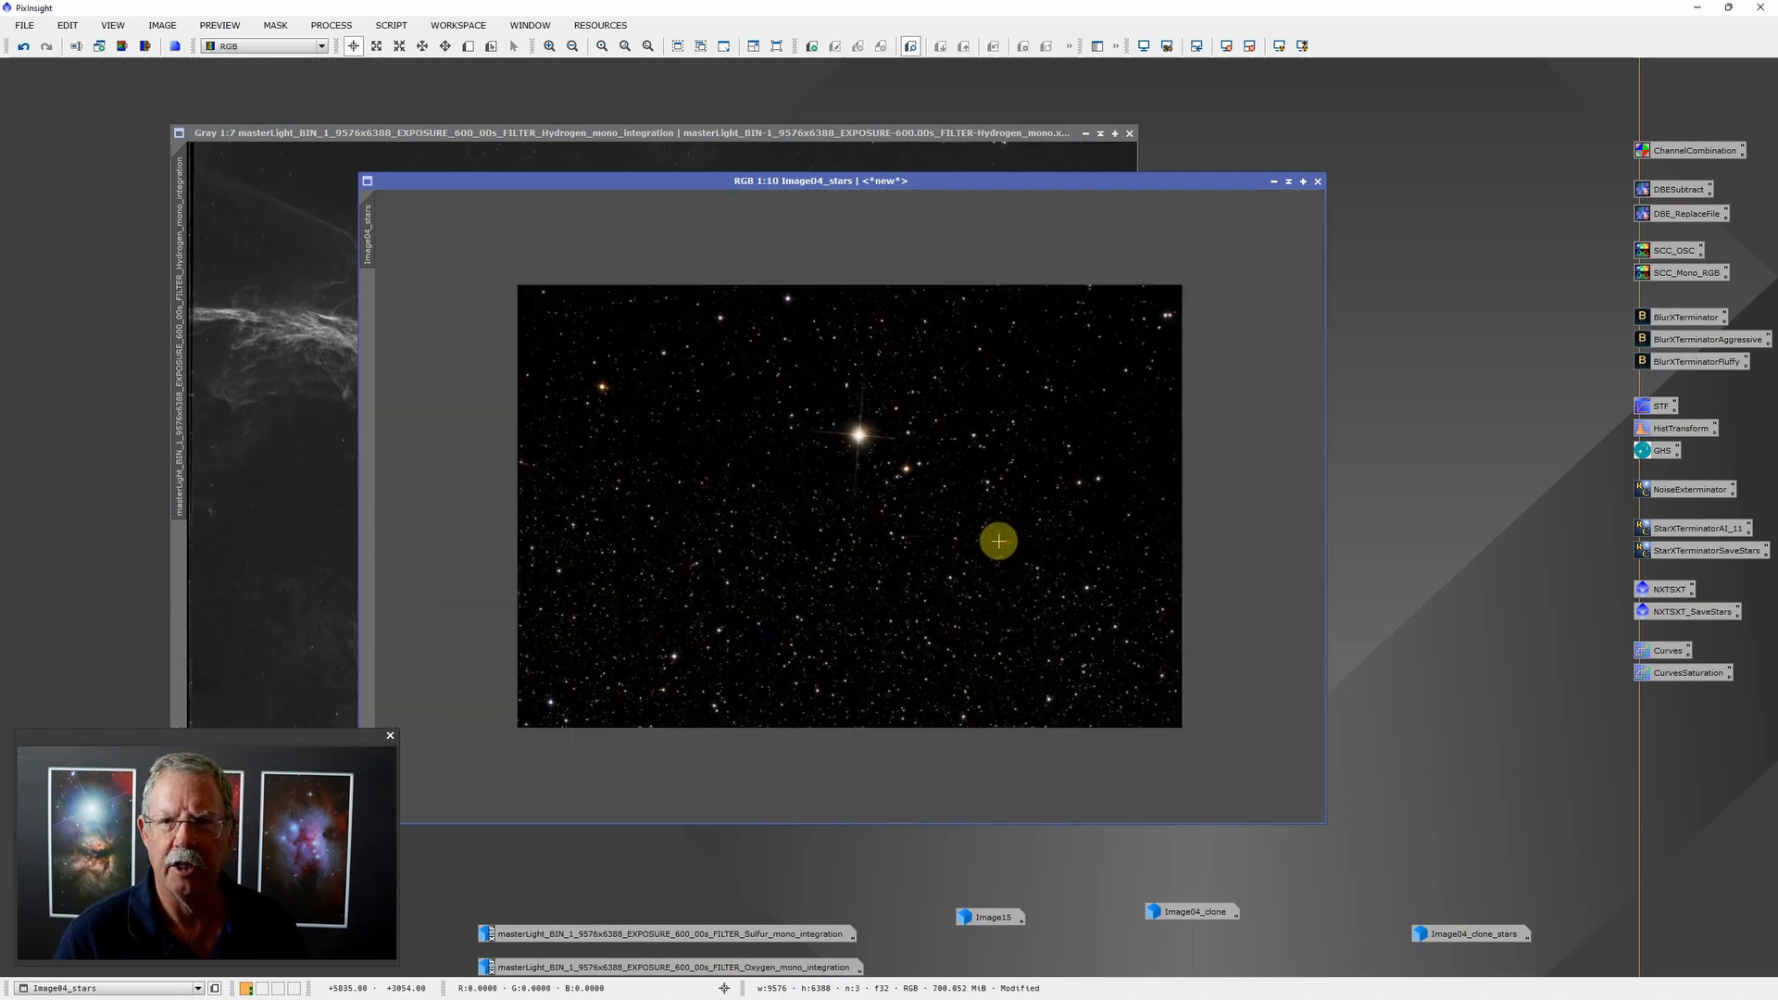